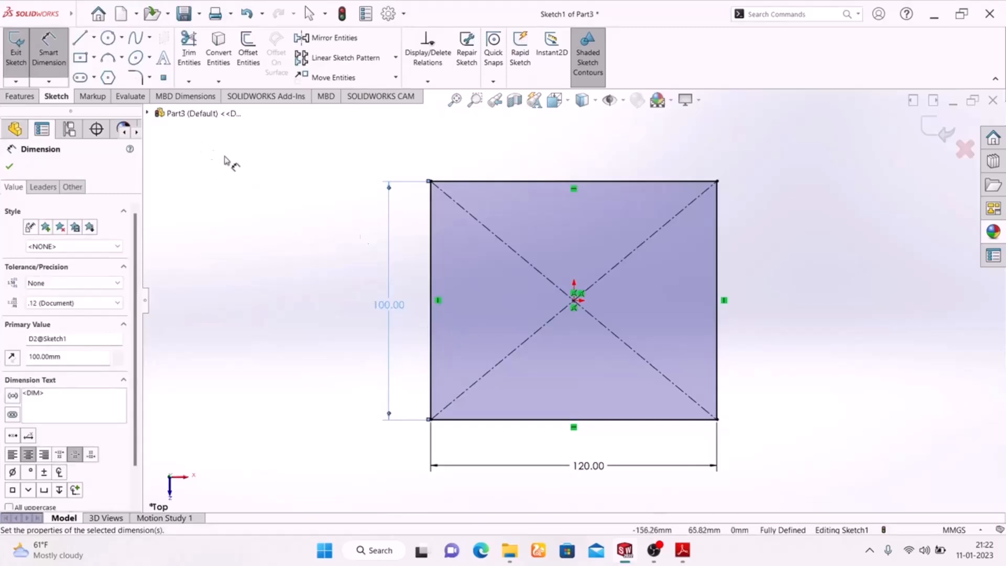
Check the exercise drawing in Adobe Reader and round the rectangle's two upper corners with 30 mm sketch fillets.
click(682, 550)
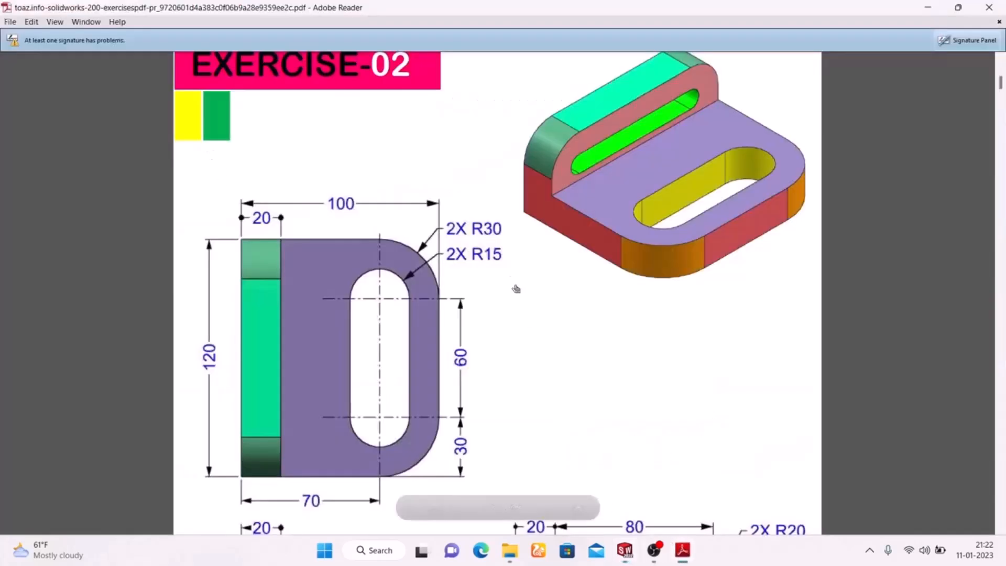
click(682, 551)
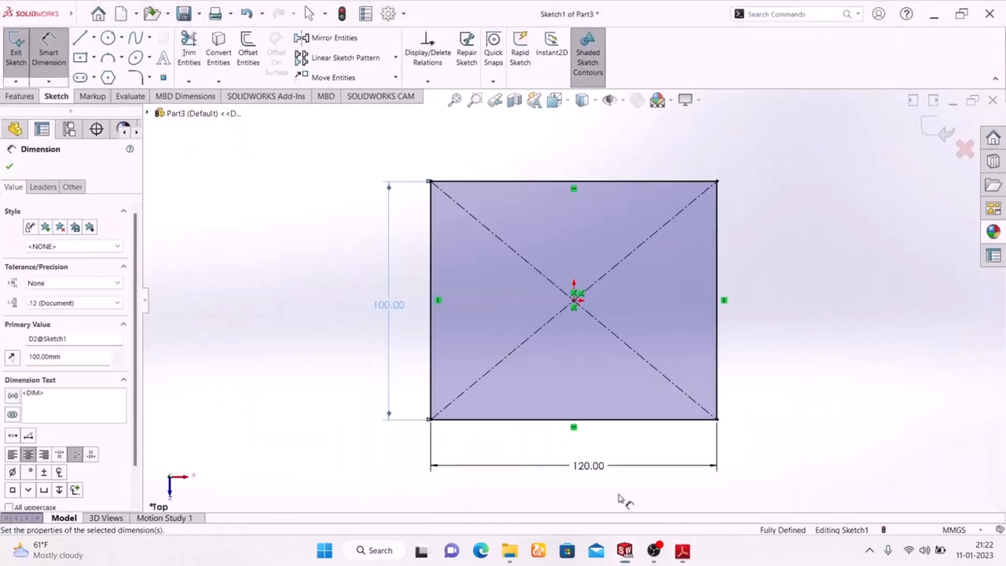
click(139, 78)
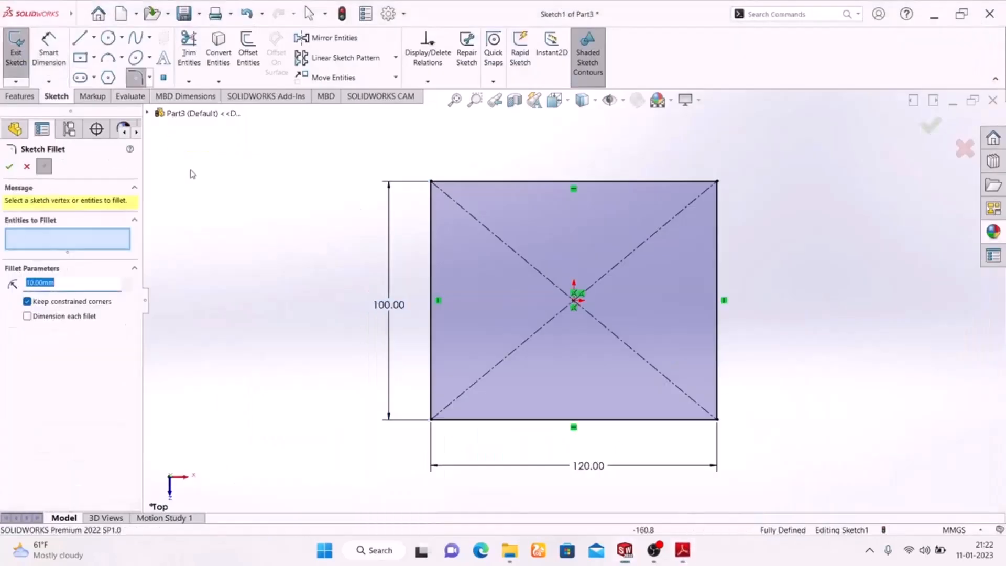
click(716, 183)
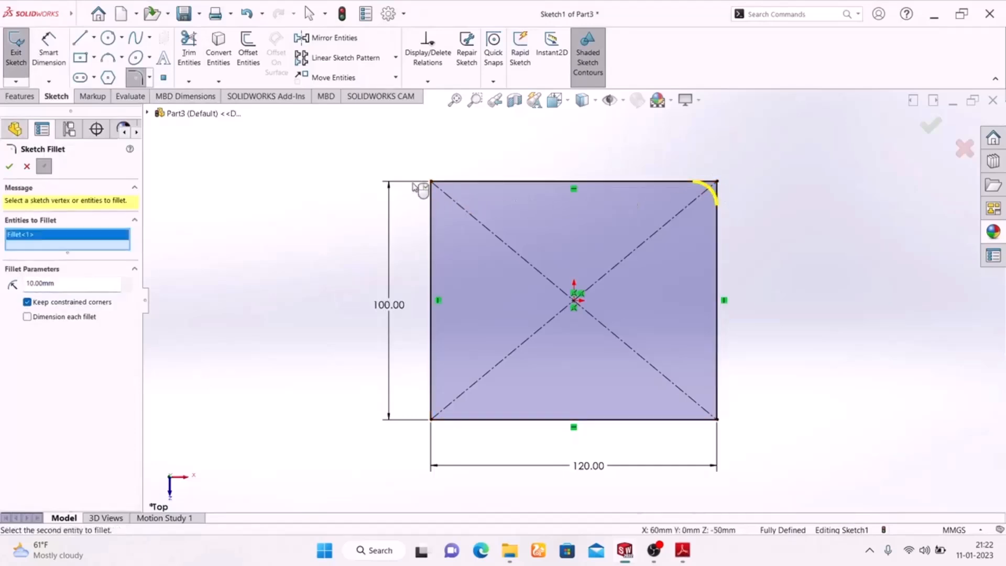
click(432, 184)
drag(68, 292, 2, 291)
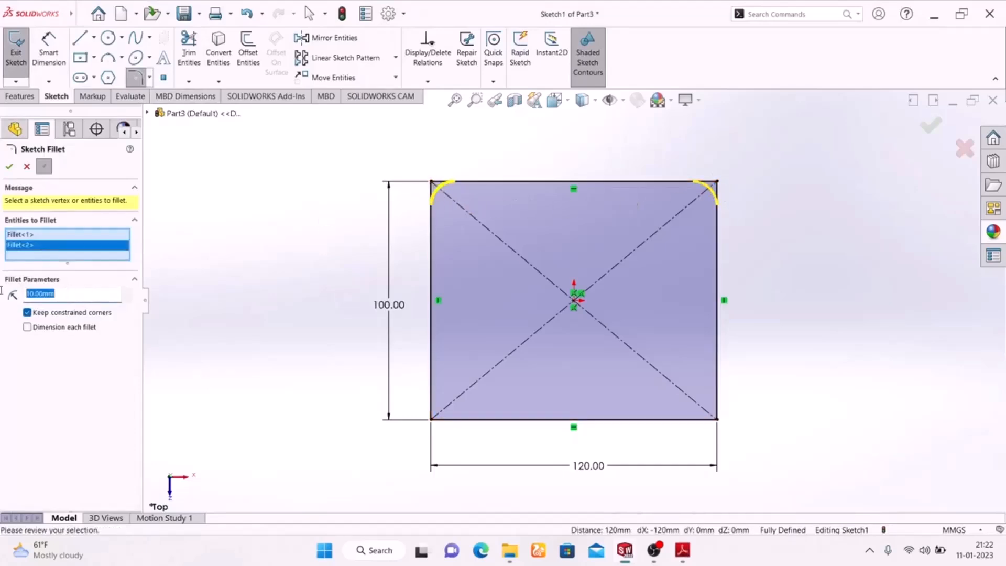
text(30)
key(Return)
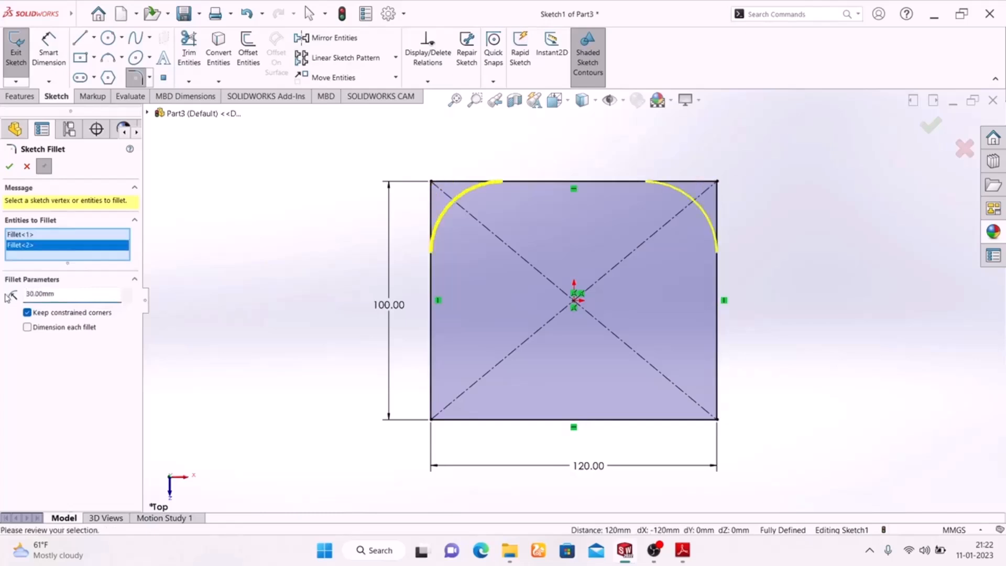
click(8, 168)
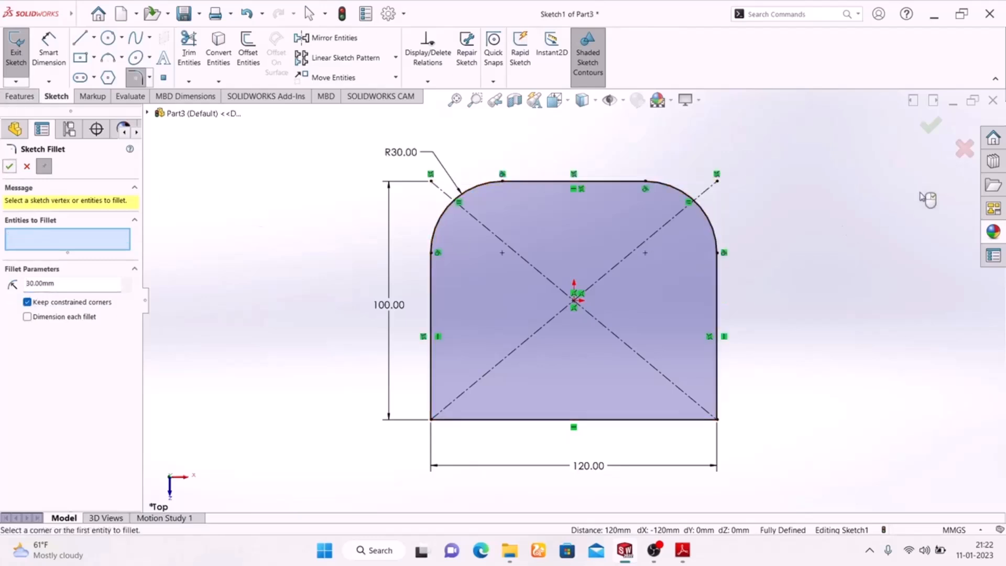
click(930, 131)
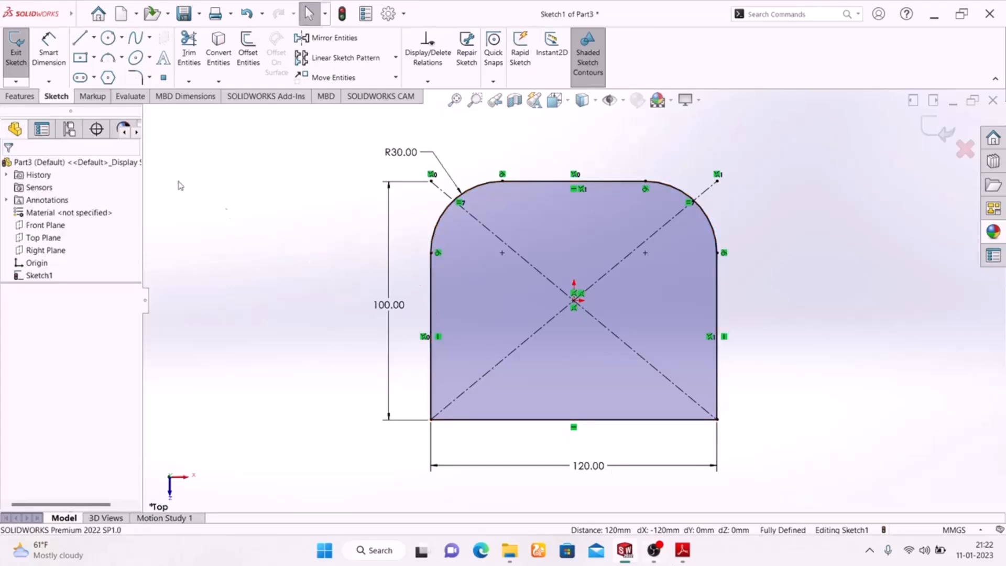
Sketch a horizontal straight slot in the upper part of the profile and shrink it to about 74 mm between centres and 31 mm wide.
click(82, 80)
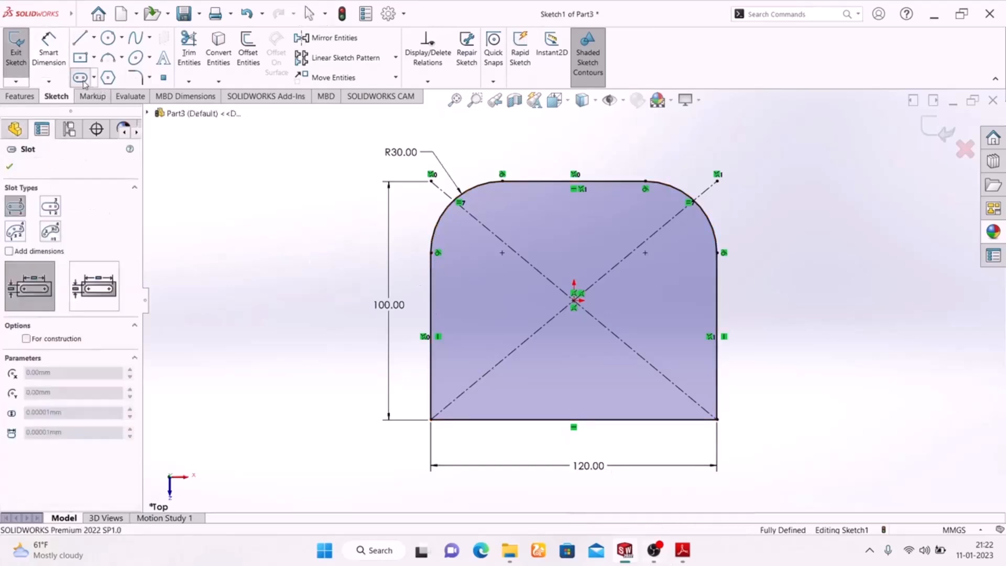
click(490, 253)
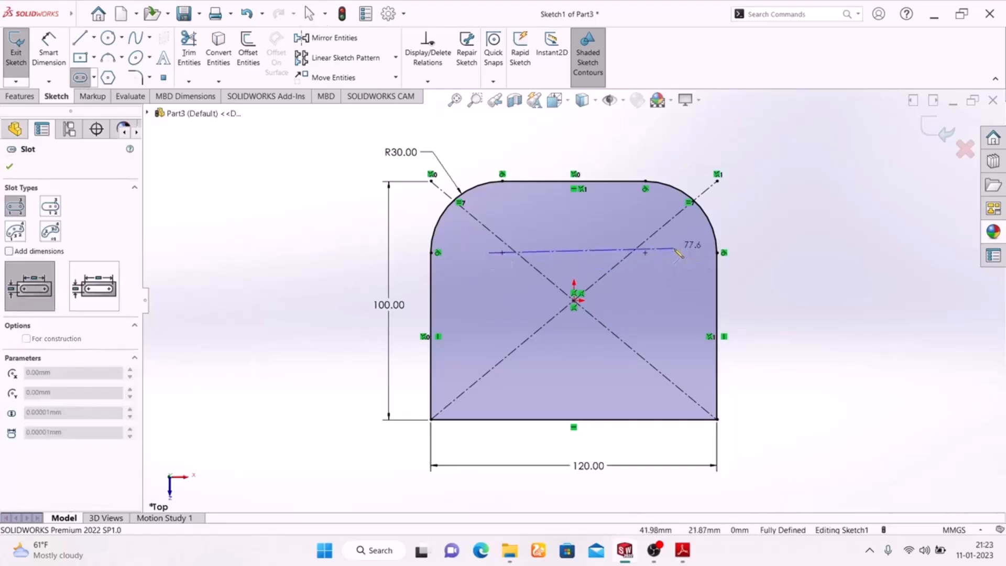
click(675, 253)
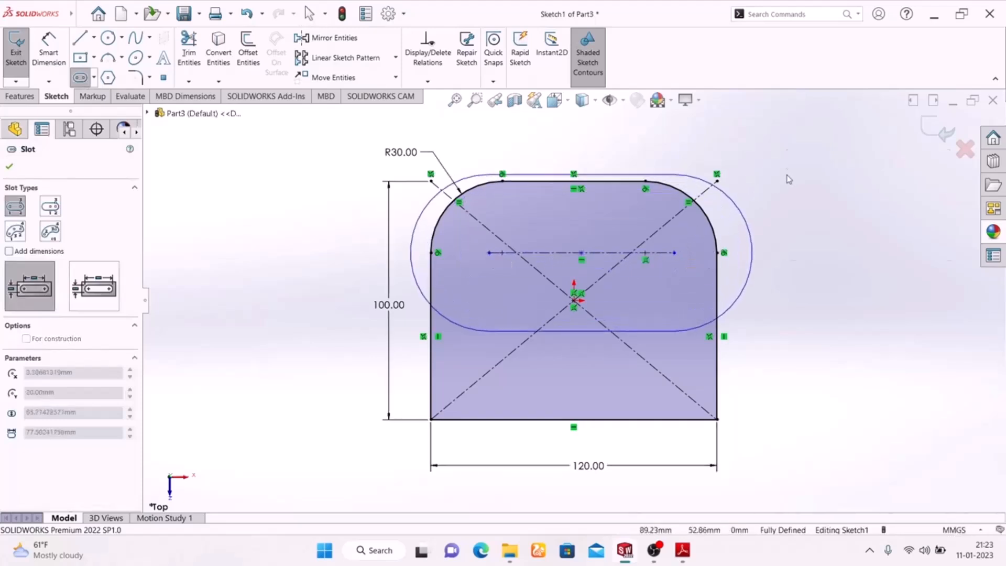
right_click(771, 203)
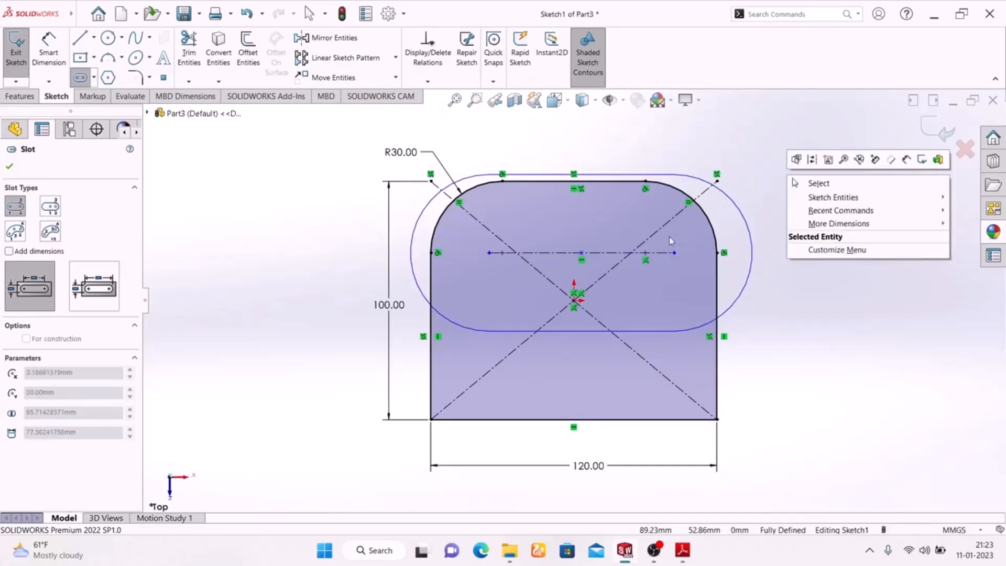
click(639, 224)
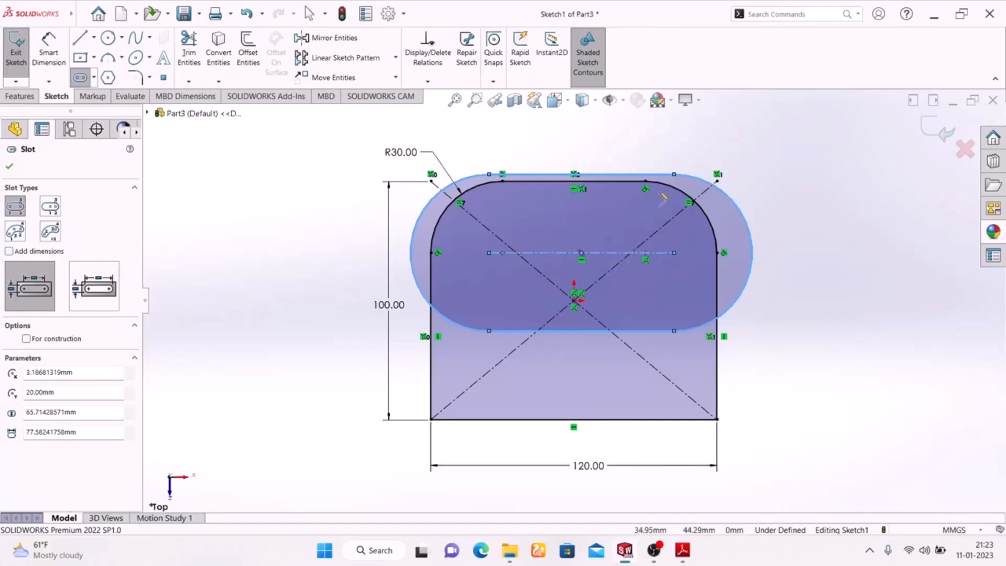
click(675, 174)
click(681, 188)
key(Escape)
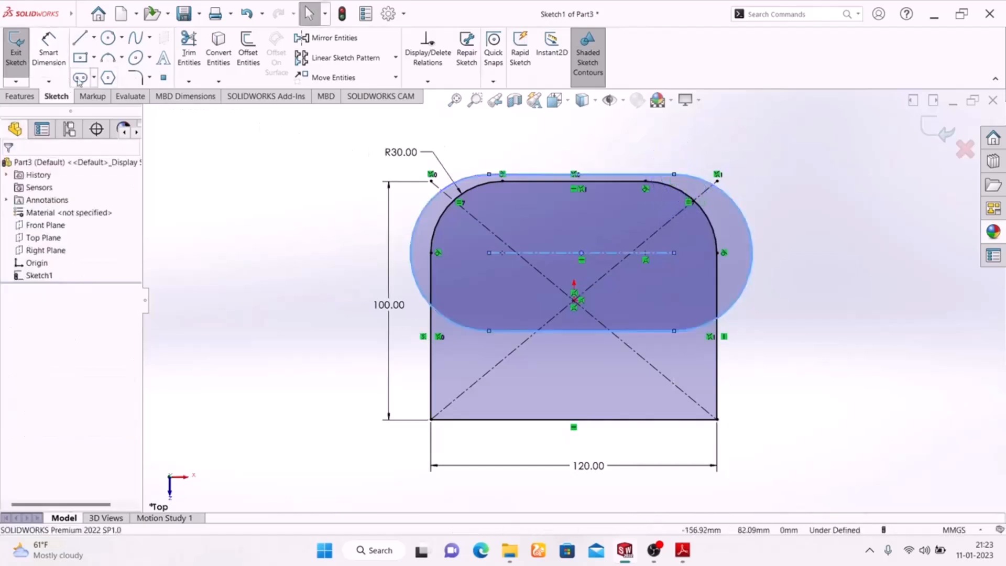
drag(676, 174, 667, 216)
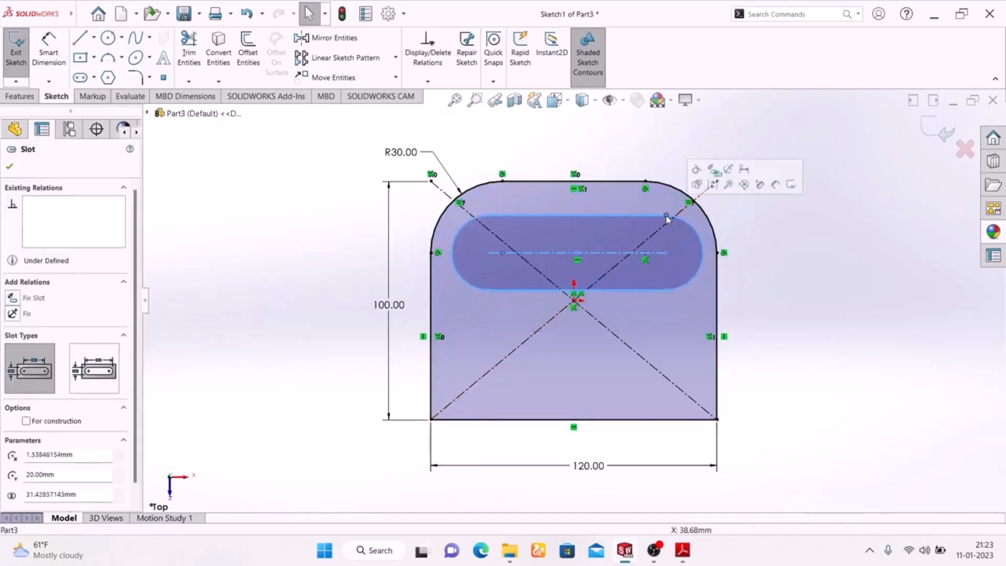
key(Escape)
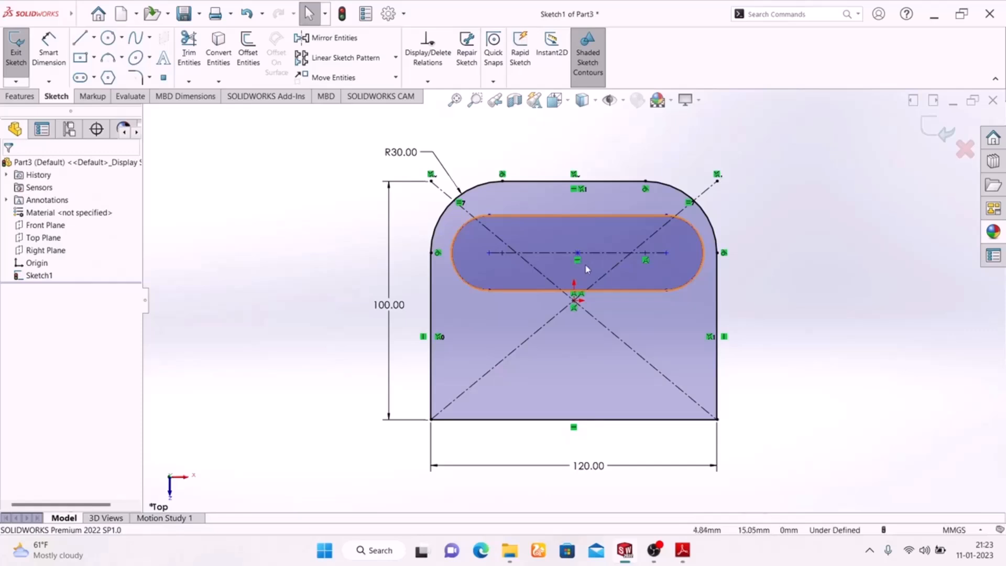
Check the slot radius in the Adobe Reader drawing and dimension the slot's right end arc to a 15 mm radius.
click(682, 552)
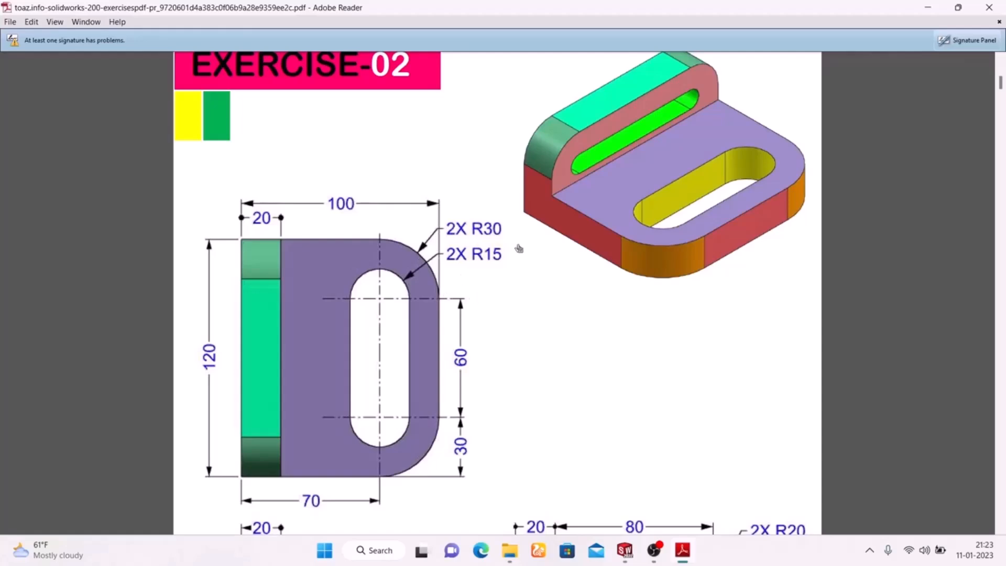
click(682, 550)
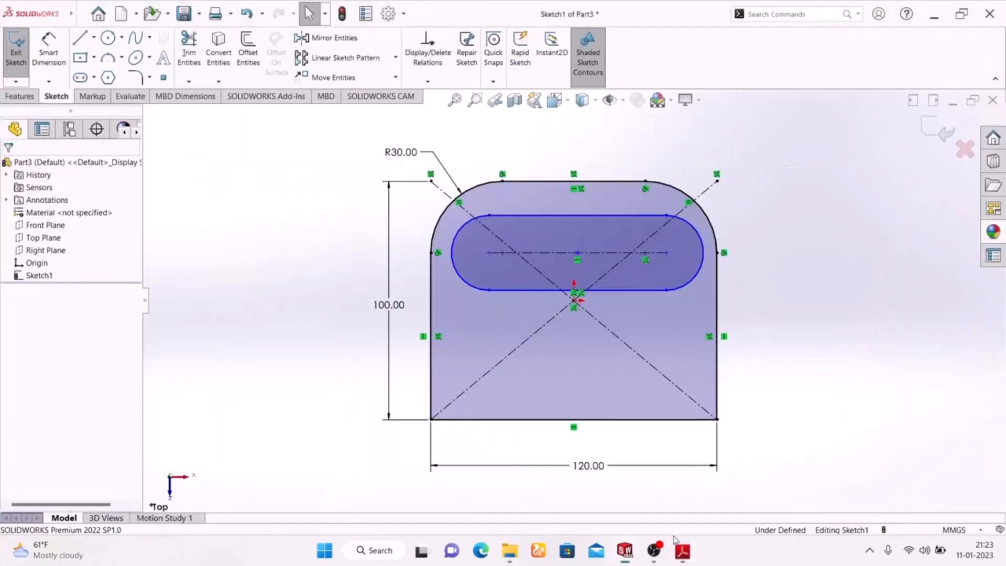
click(50, 55)
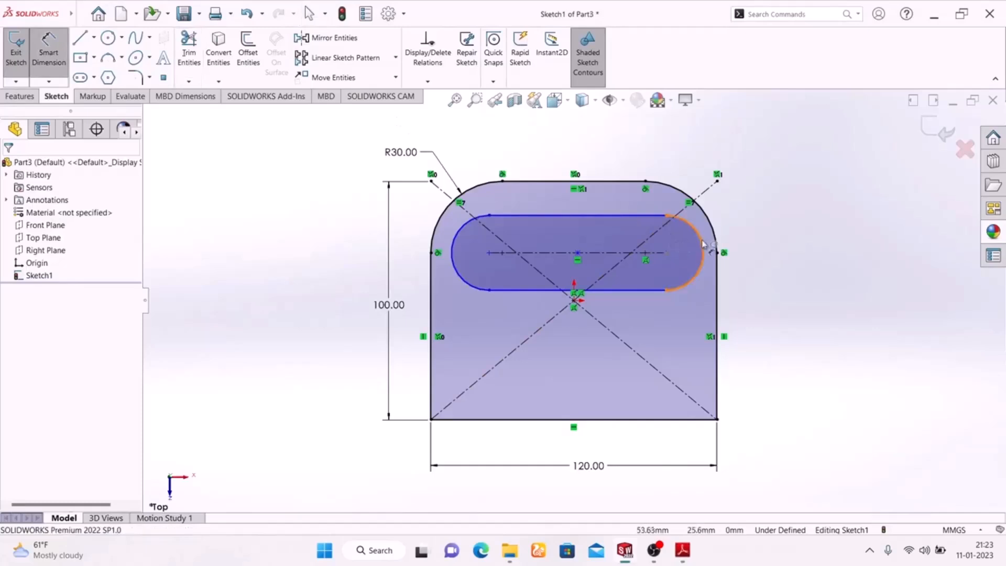
click(702, 242)
click(794, 207)
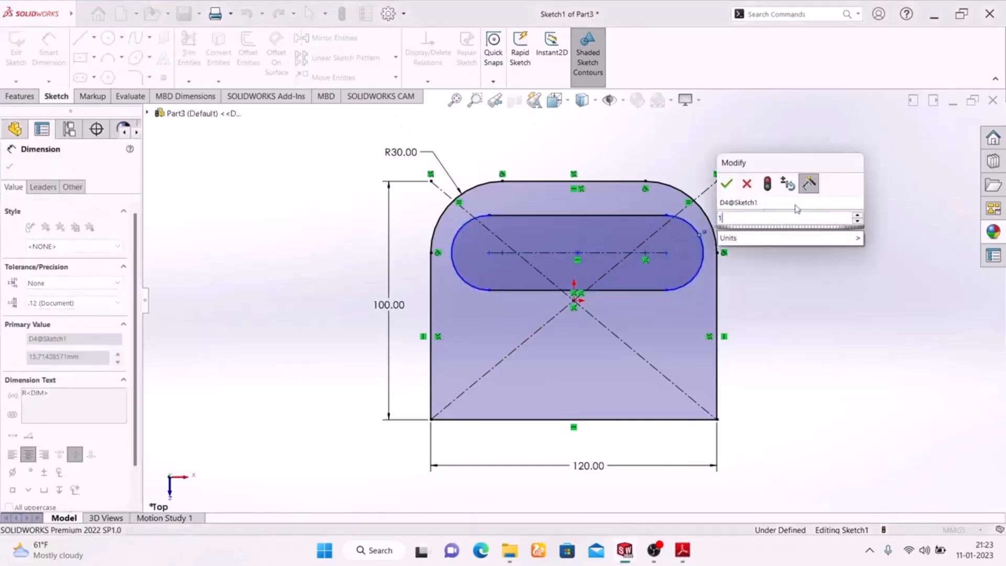
text(15)
key(Return)
click(800, 240)
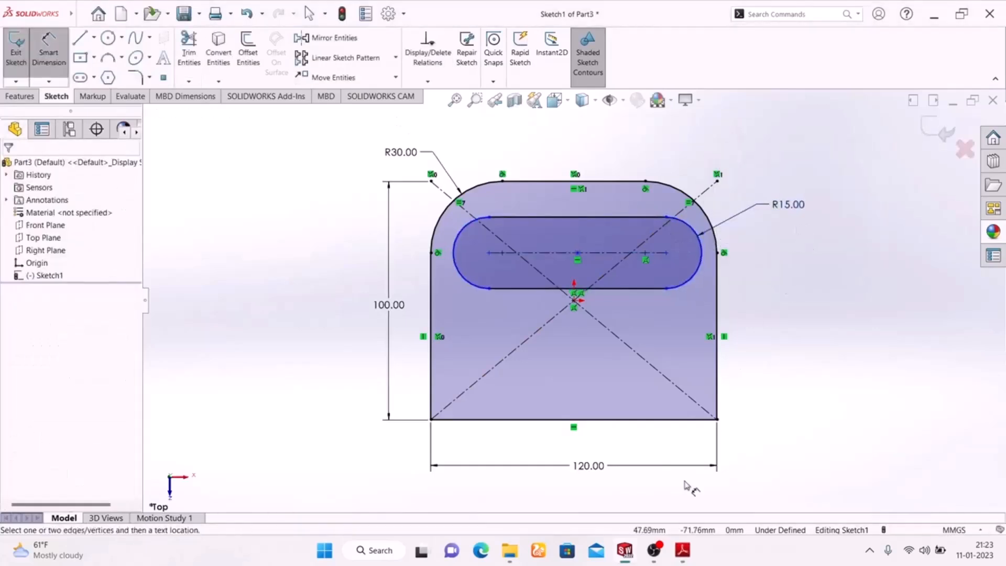
Check the slot length in the Adobe Reader drawing and dimension the slot's centre-to-centre distance to 60 mm.
click(681, 551)
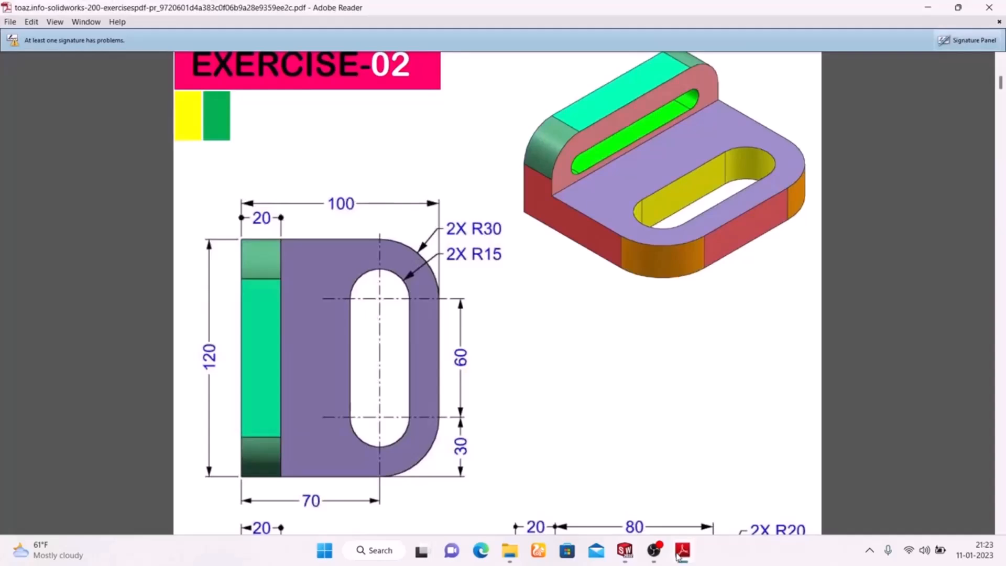
click(681, 551)
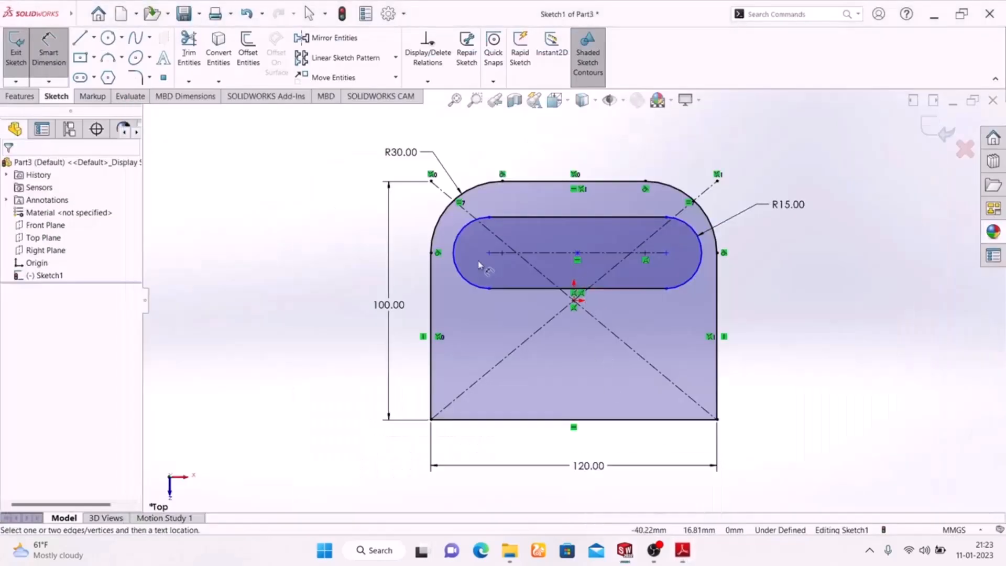
click(576, 256)
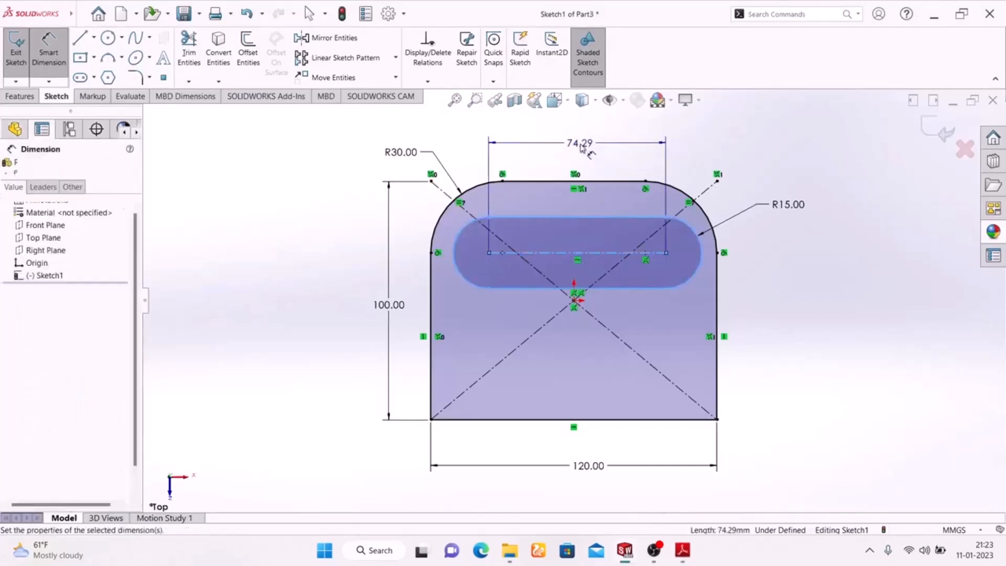
click(582, 145)
text(60)
key(Return)
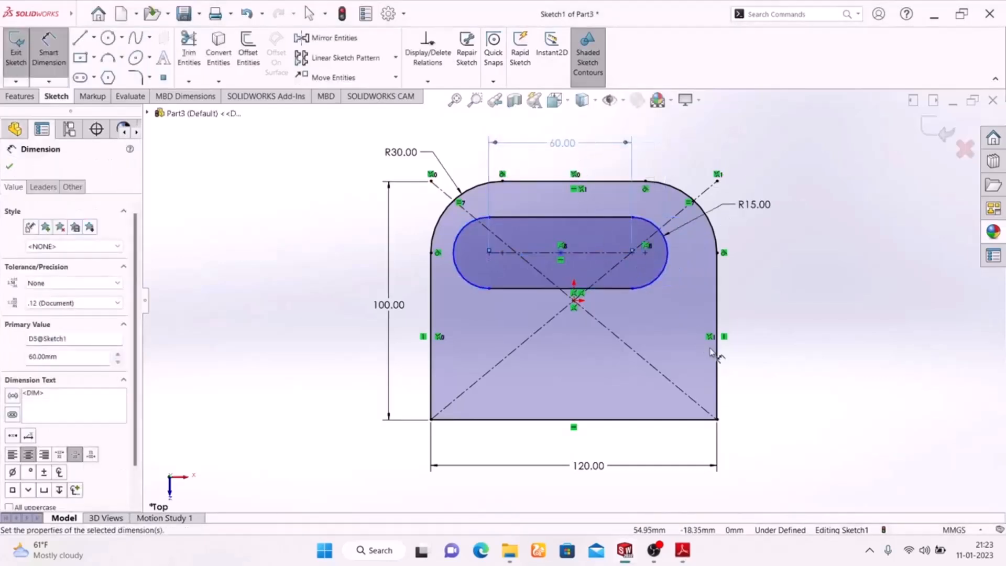
click(821, 343)
right_click(833, 220)
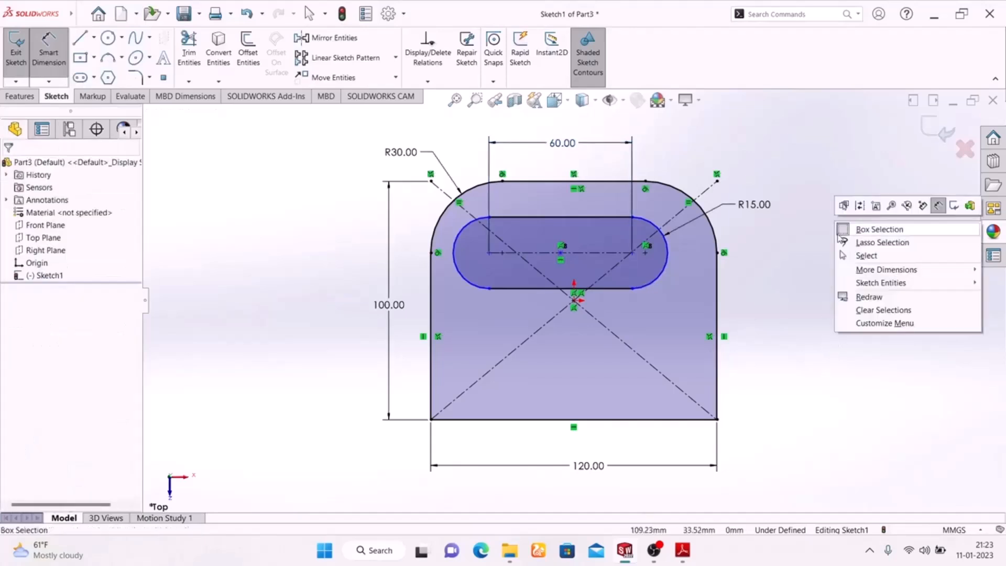
click(787, 265)
key(Escape)
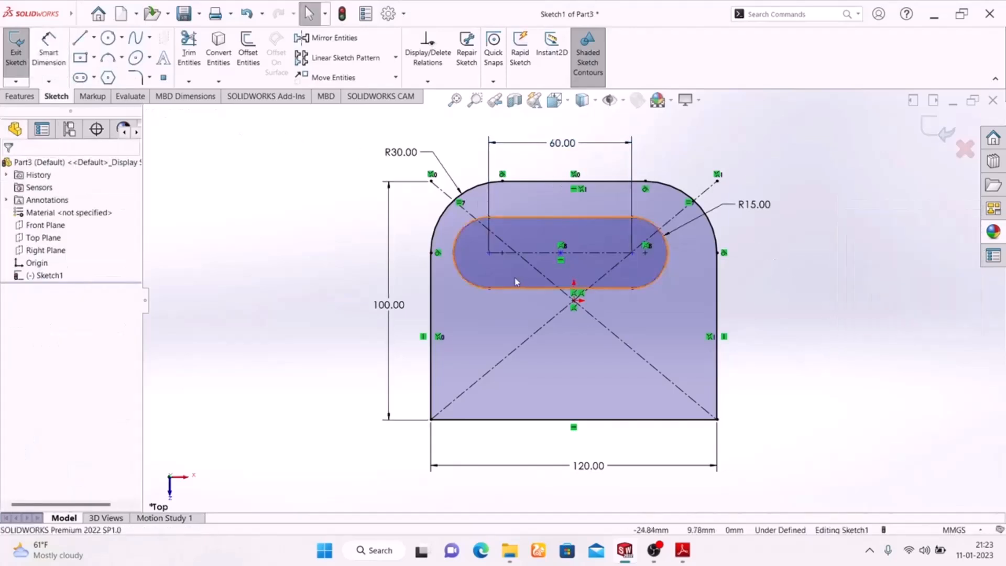
Dimension the slot's left arc centre 30 mm from the profile's left edge, checking the position against the Adobe Reader drawing.
click(681, 555)
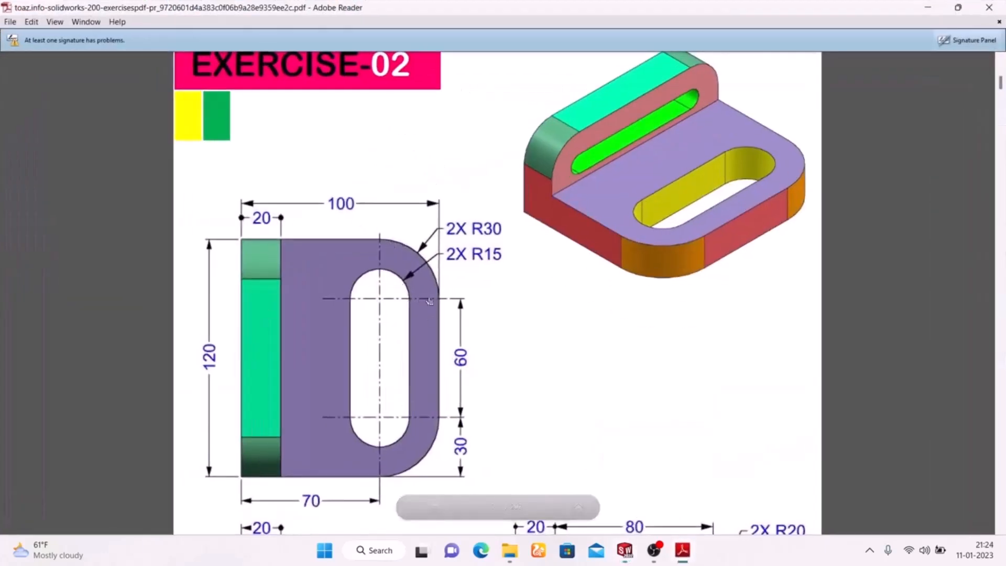
click(683, 552)
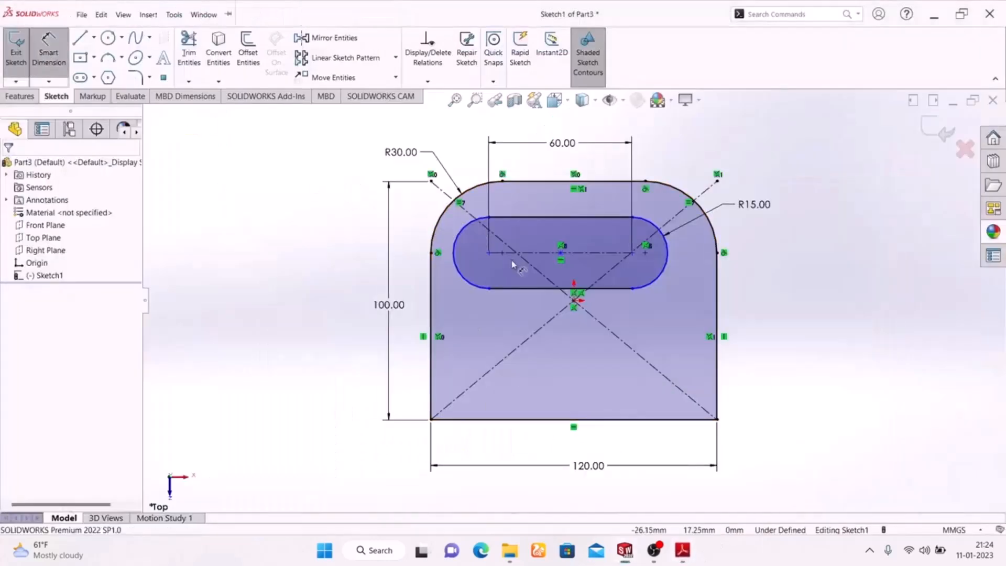
click(450, 267)
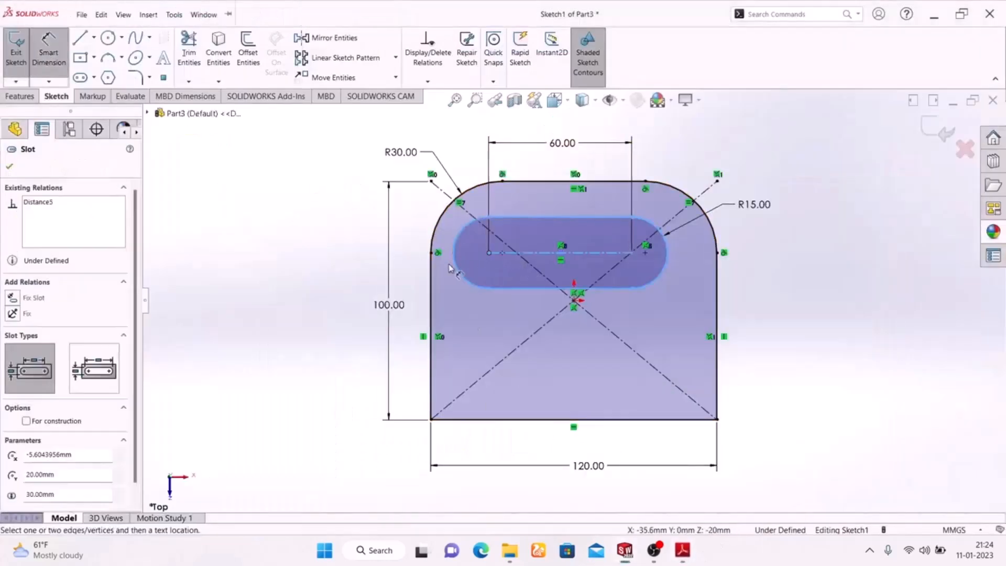
click(431, 285)
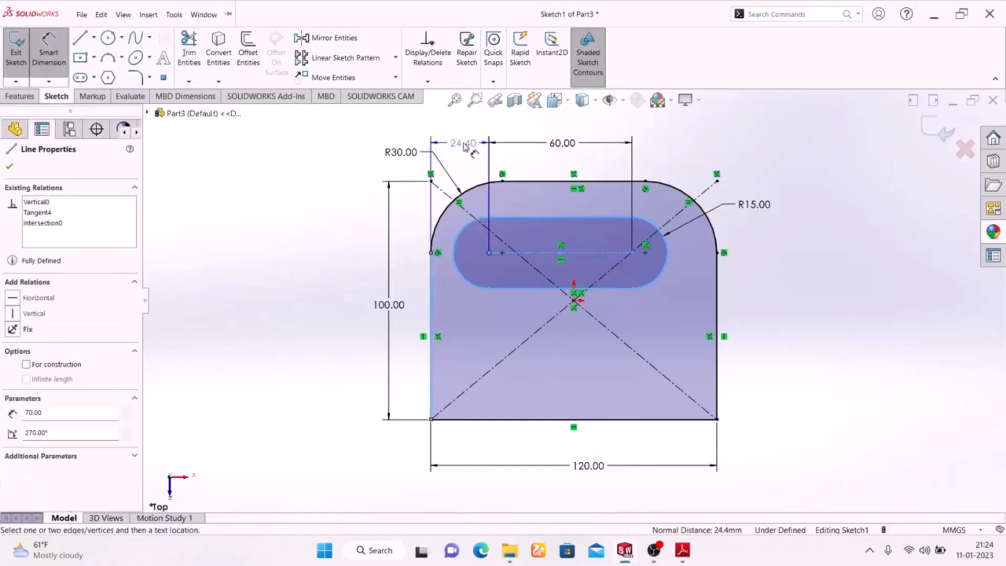
click(463, 146)
text(30)
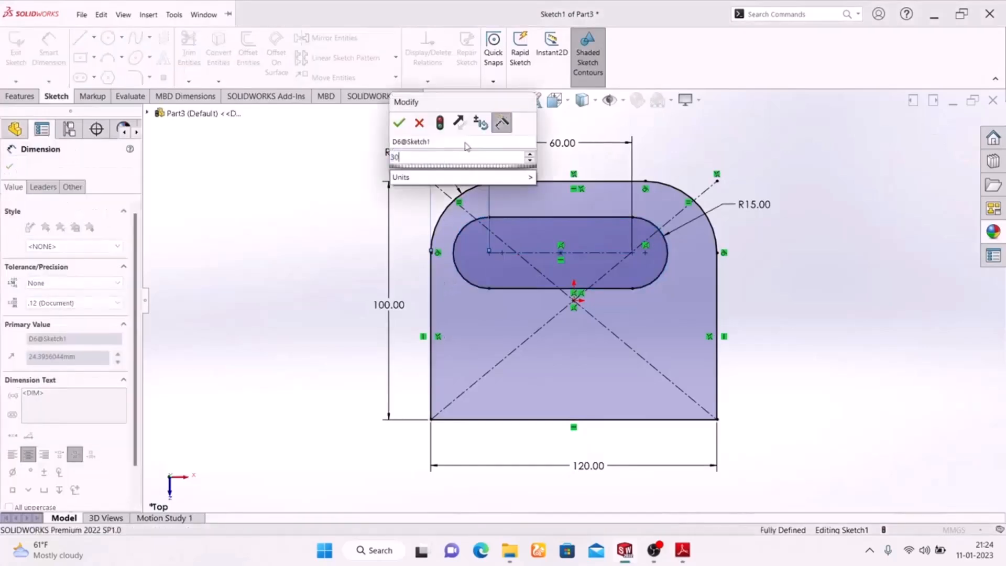
key(Return)
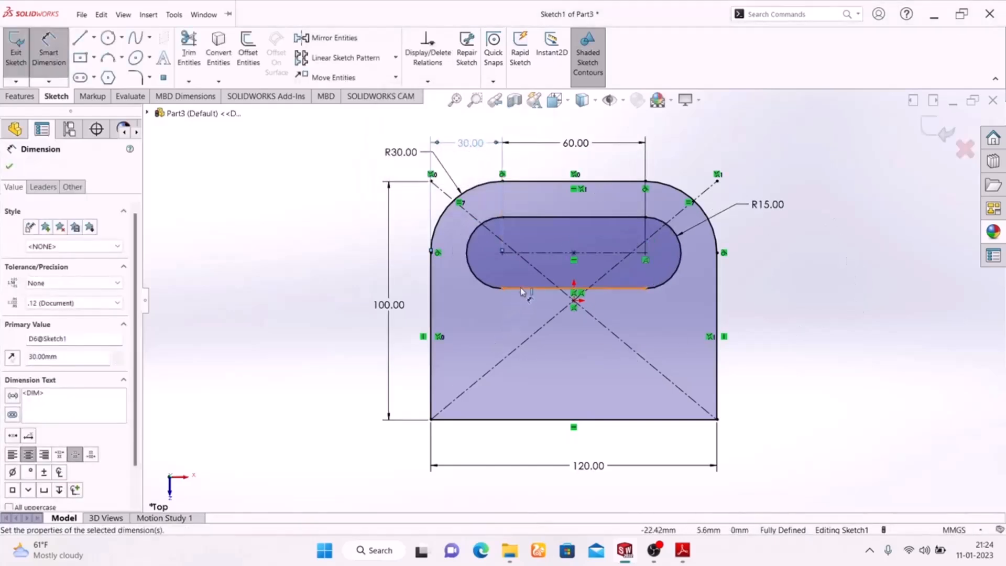
click(680, 559)
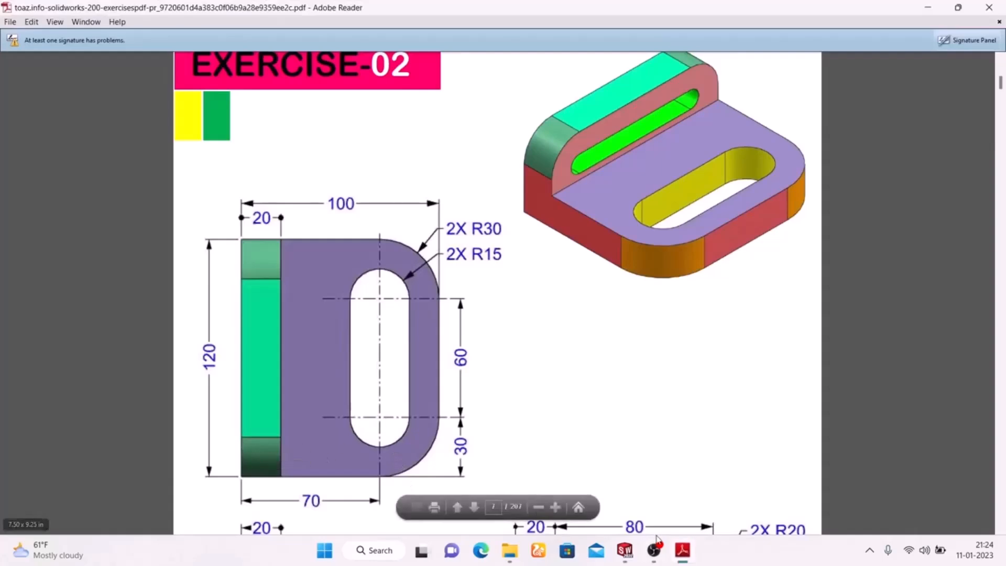
click(686, 555)
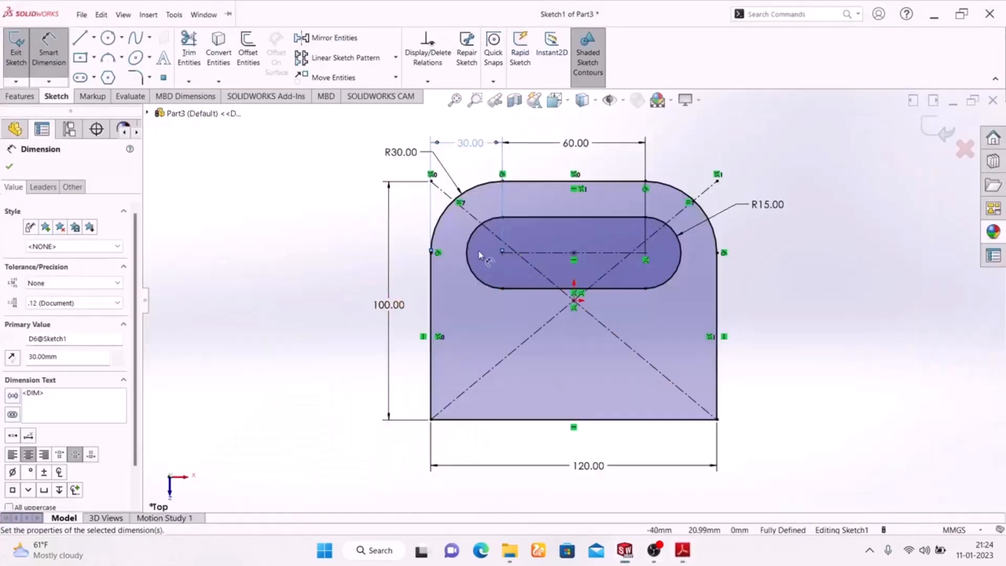
Try to dimension the vertical distance from the slot's left arc centre to the profile's bottom edge.
click(503, 254)
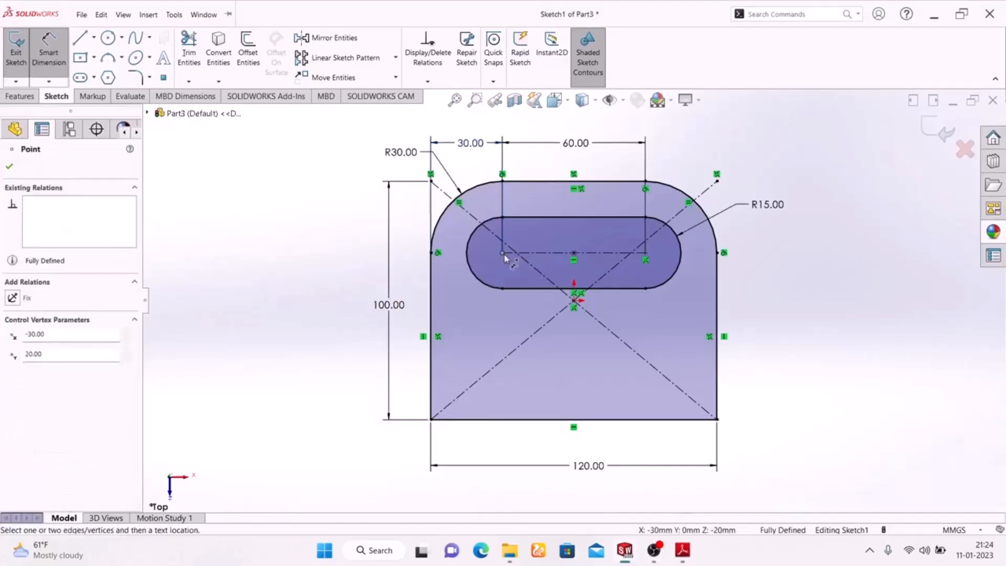
click(537, 419)
click(336, 350)
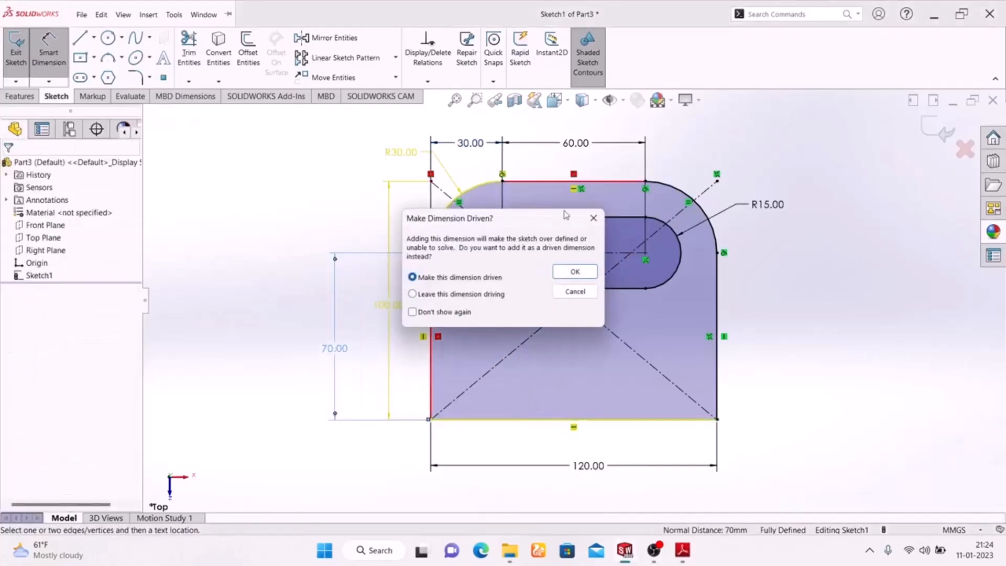
click(593, 218)
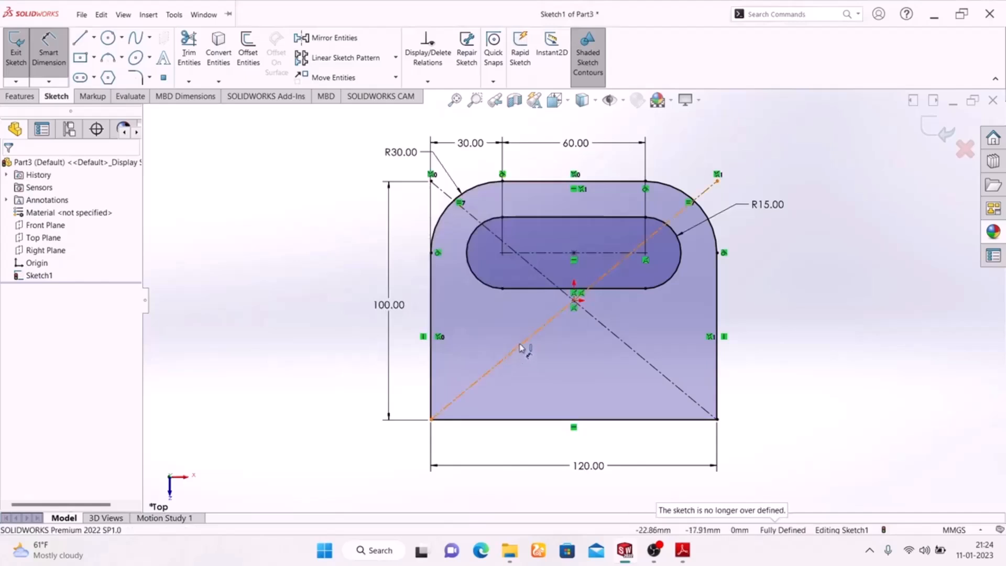
Delete the coincident relation between the slot's right arc centre and the diagonal construction line.
scroll(622, 283, down, 5)
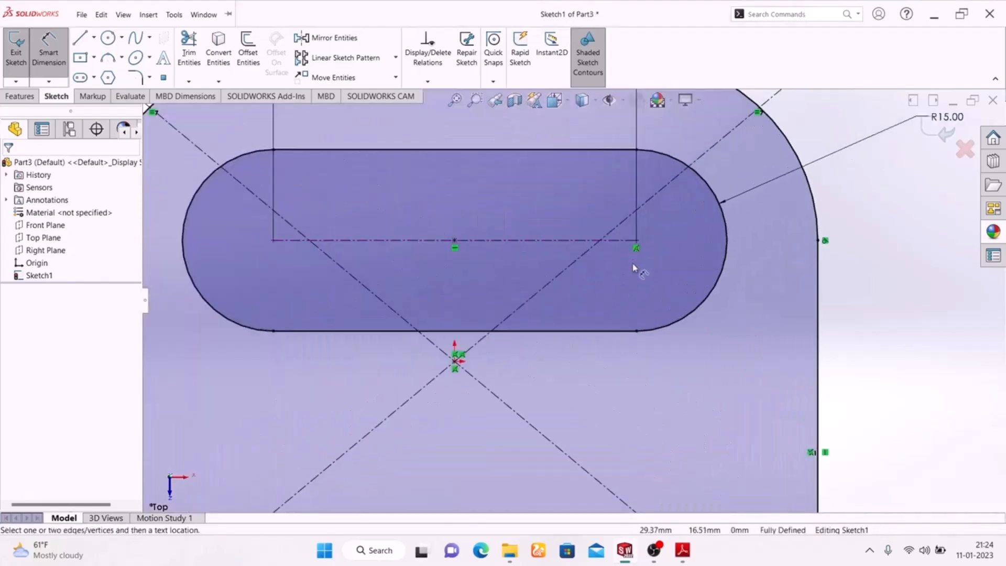
key(Escape)
click(637, 247)
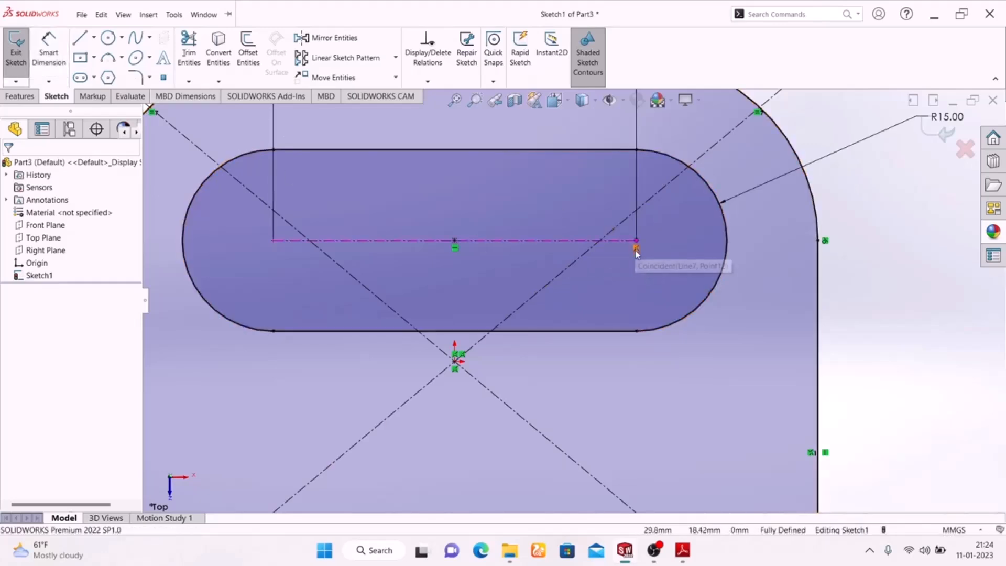
key(Delete)
key(f)
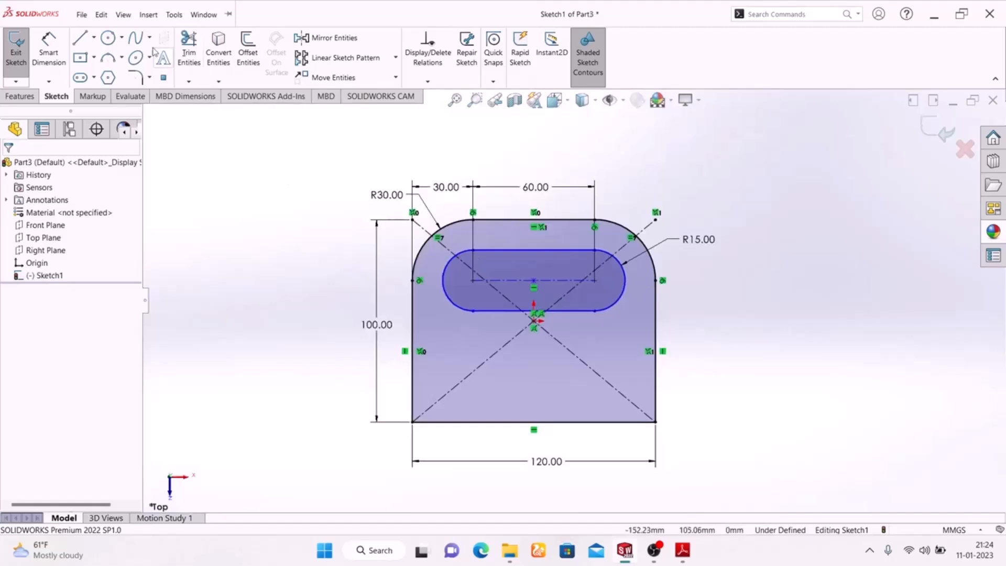
Dimension the slot's centreline 70 mm above the profile's bottom edge and check the position against the Adobe Reader drawing.
click(48, 52)
click(566, 284)
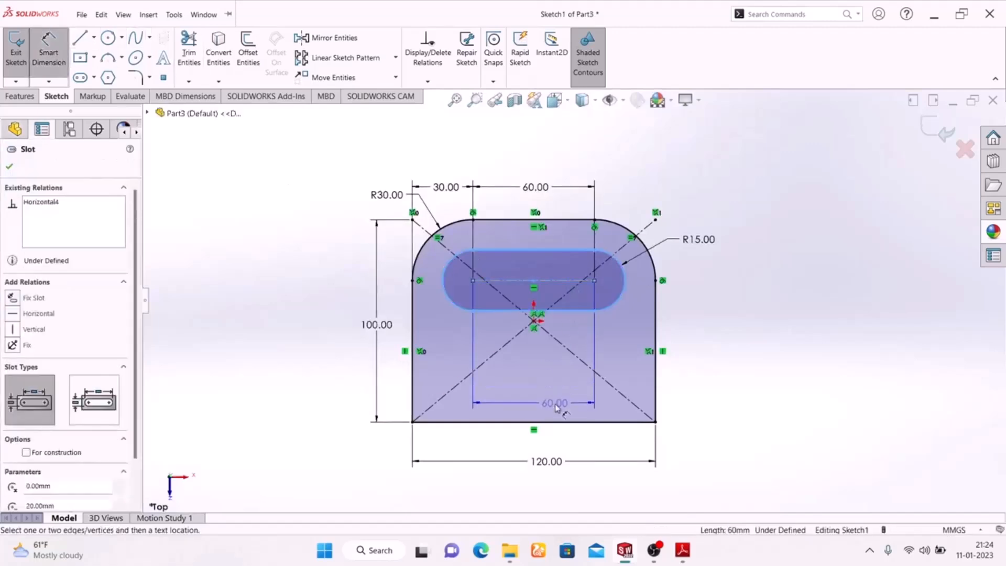
click(563, 422)
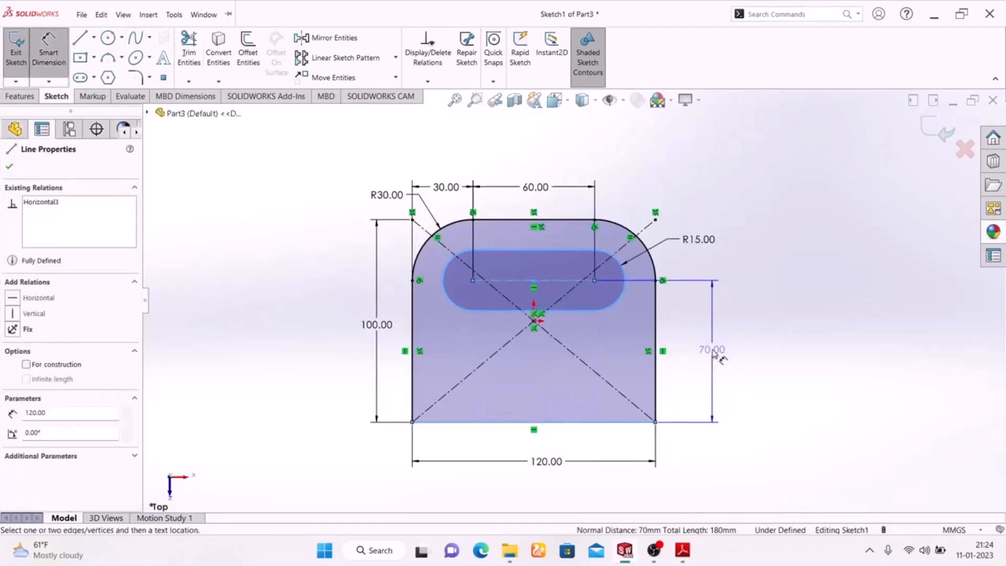
click(709, 355)
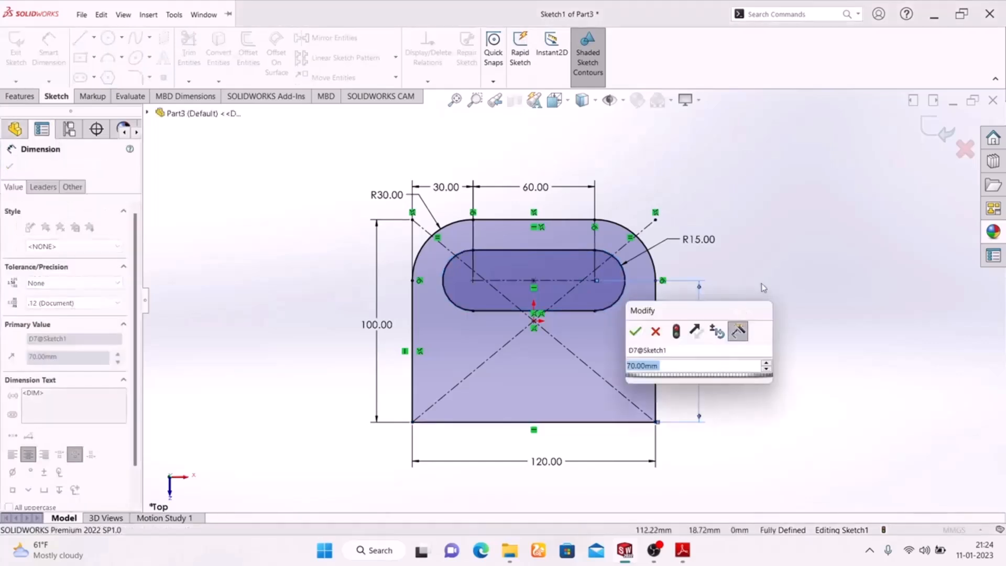
click(635, 333)
click(682, 550)
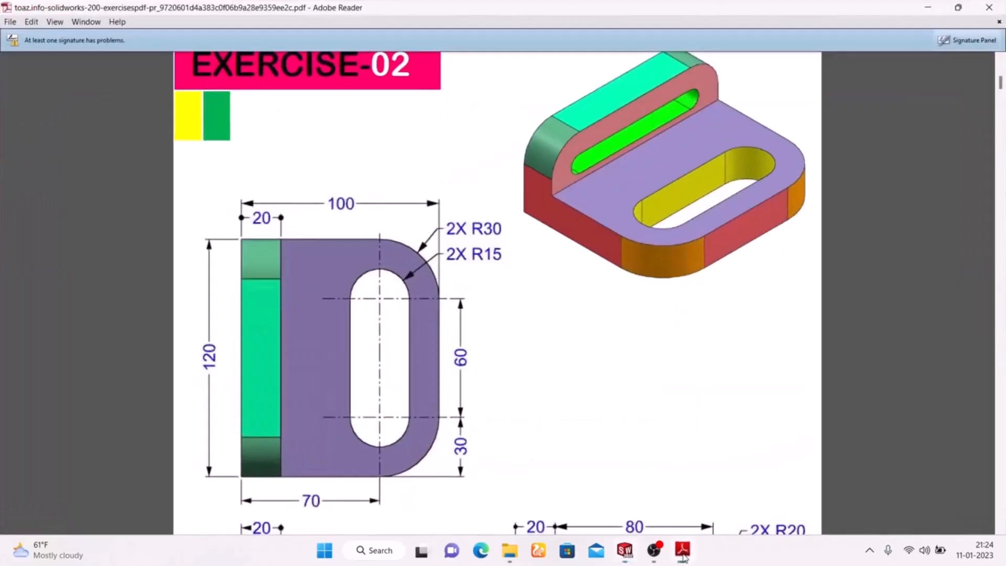
click(682, 551)
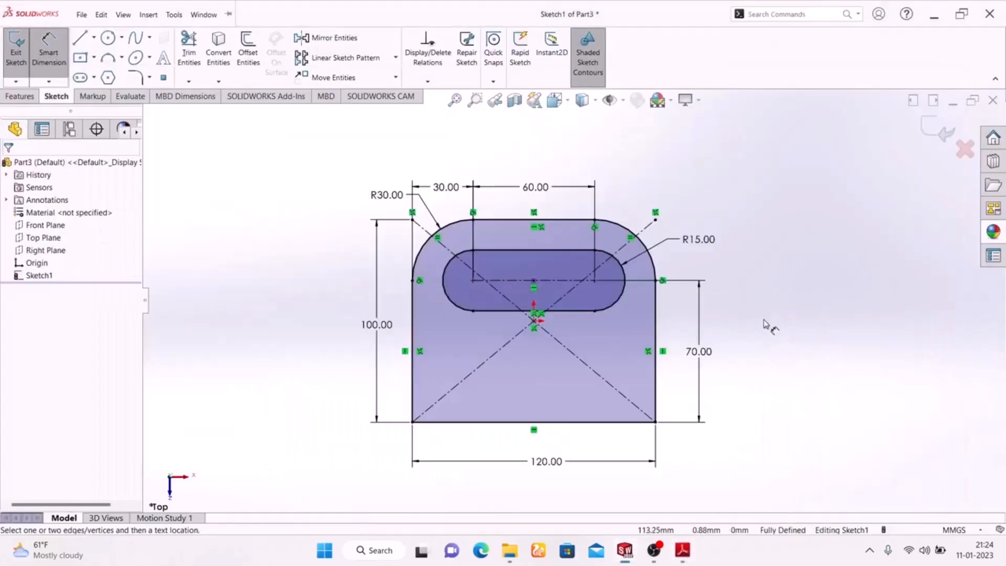
Close the base sketch and extrude it 20 mm with a blind end condition, checking the Adobe Reader drawing.
mouse_move(690, 553)
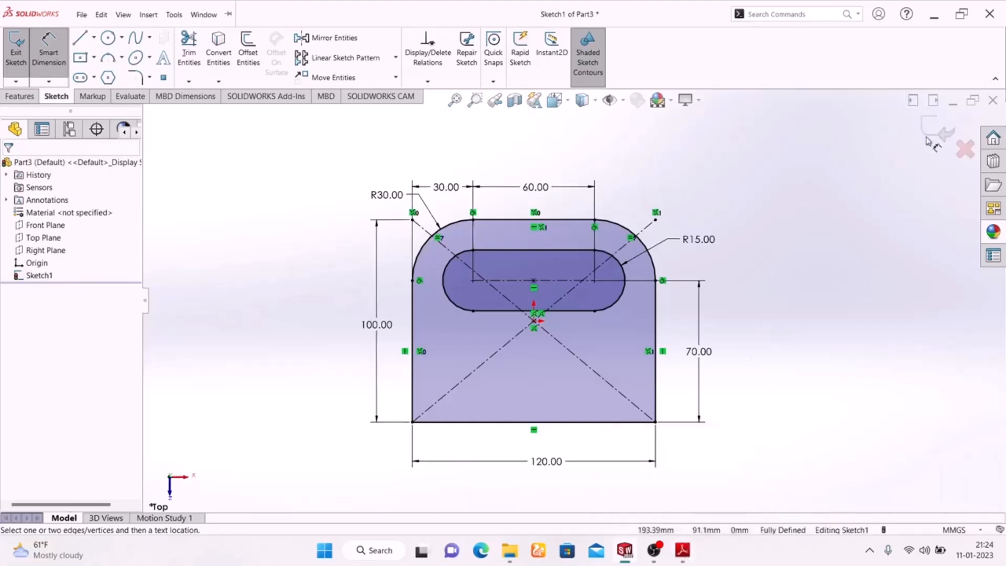
mouse_move(795, 232)
middle_down()
mouse_move(601, 407)
mouse_move(784, 411)
mouse_move(768, 407)
middle_up()
key(space)
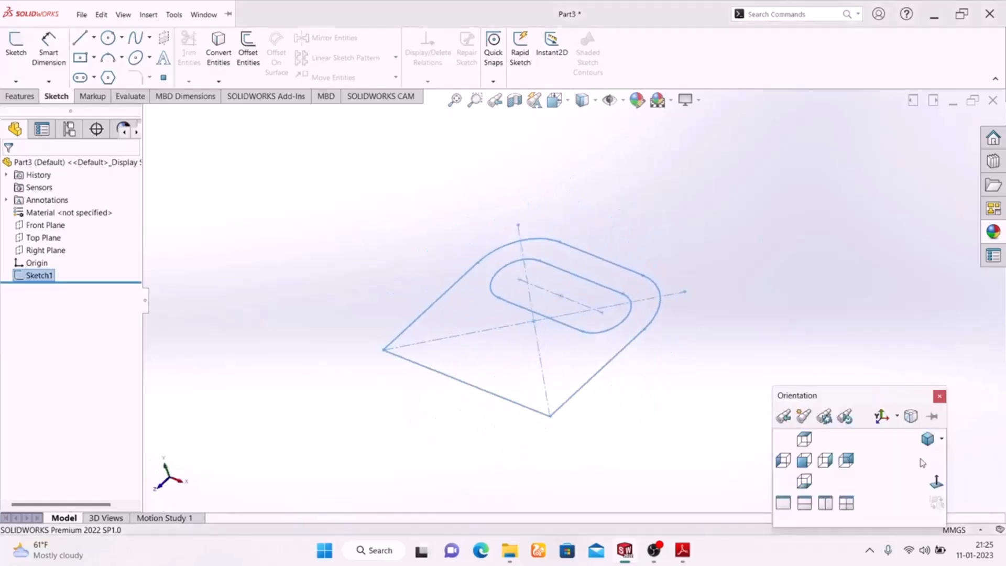
click(927, 439)
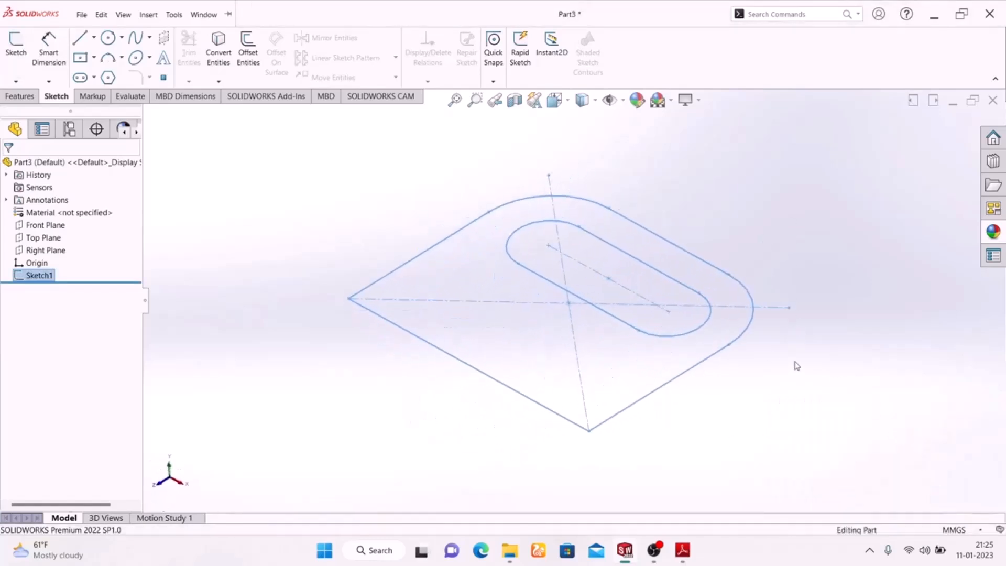
click(29, 97)
click(21, 52)
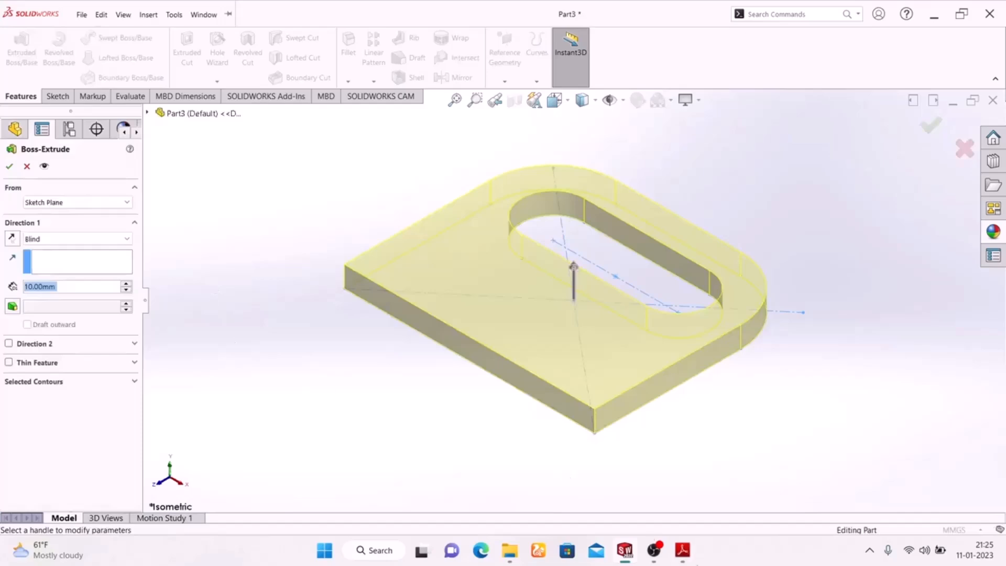
click(681, 550)
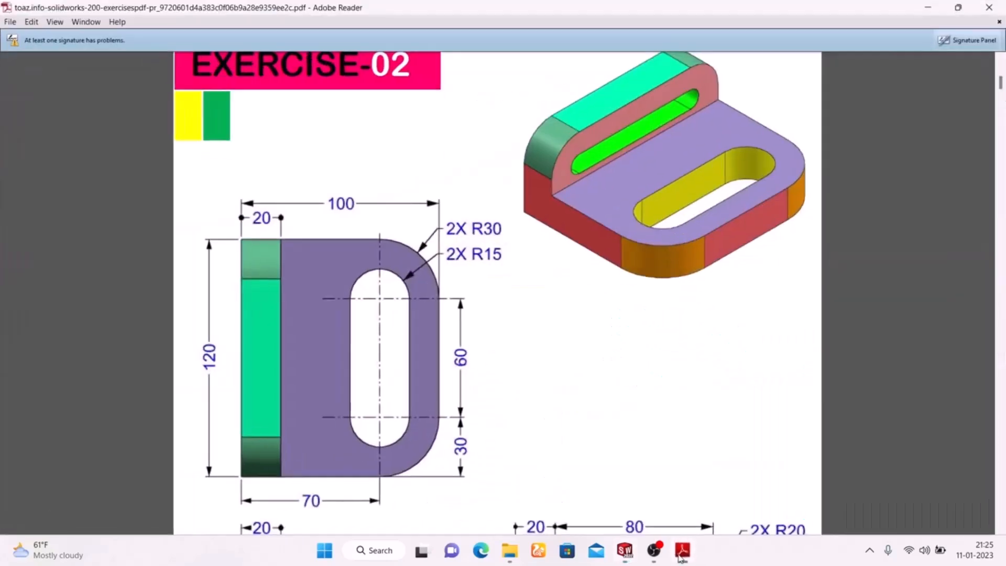
click(681, 552)
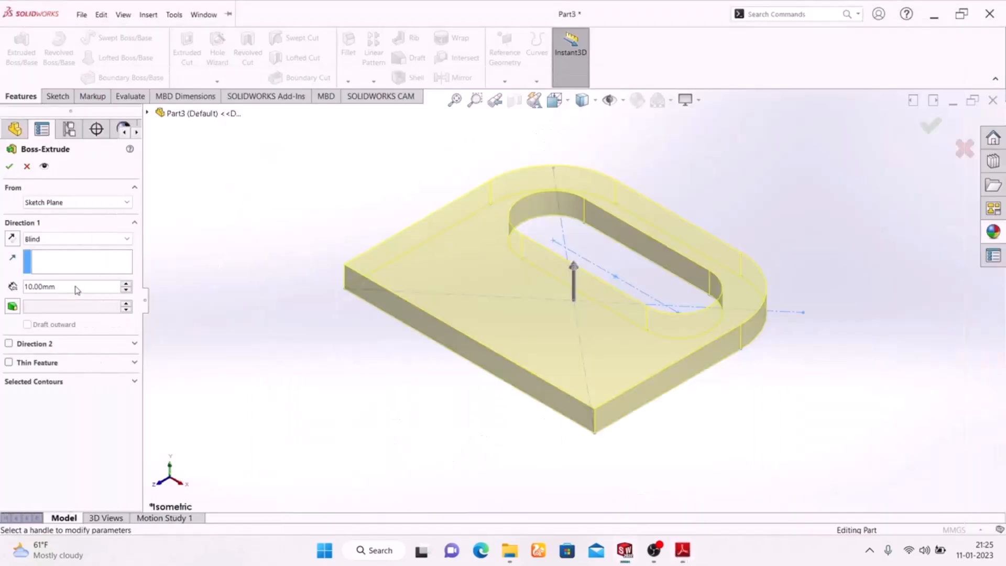
text(20)
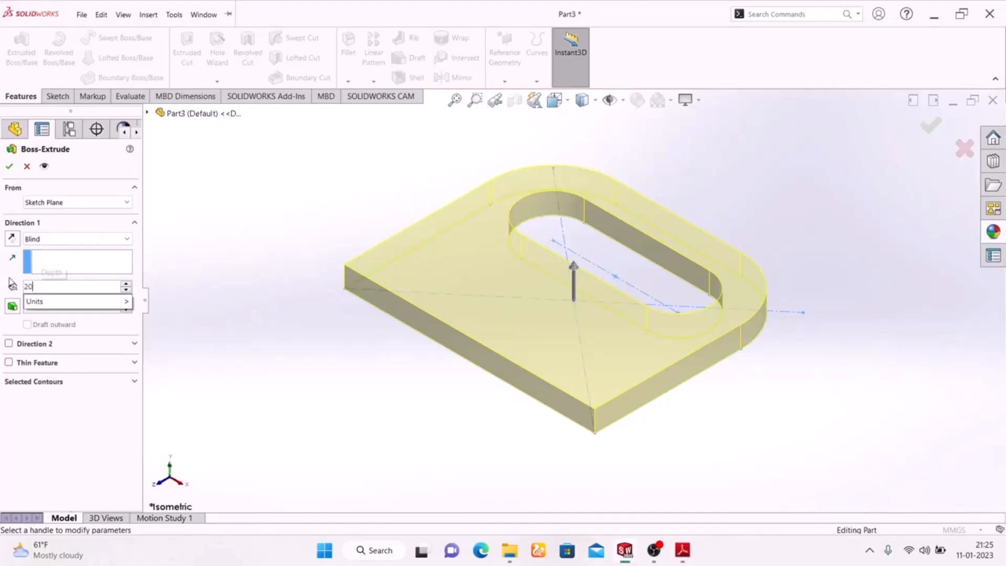
key(Return)
click(10, 166)
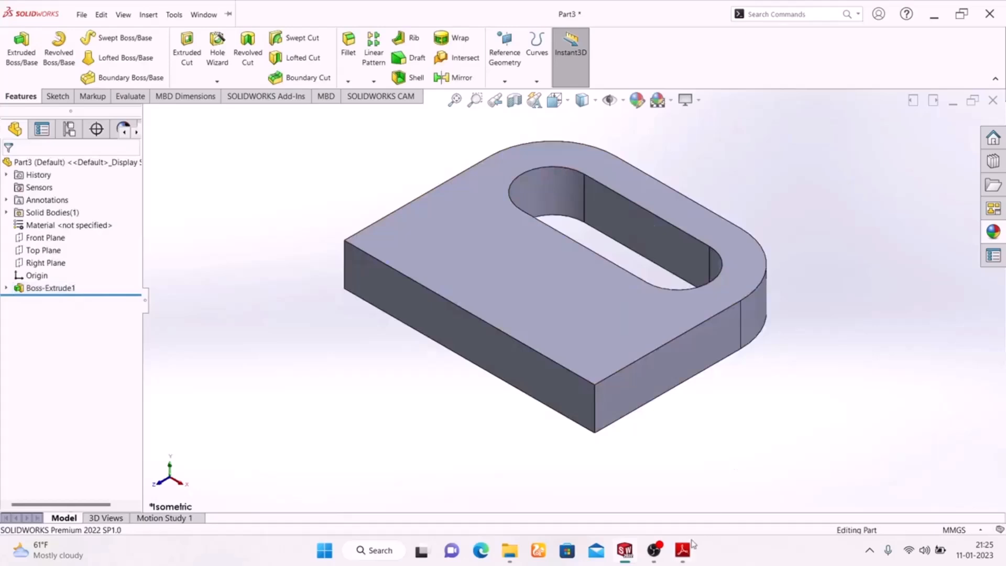
Start a sketch on the plate's long straight side face and draw a full-width corner rectangle about 22 mm high on its top edge.
click(490, 349)
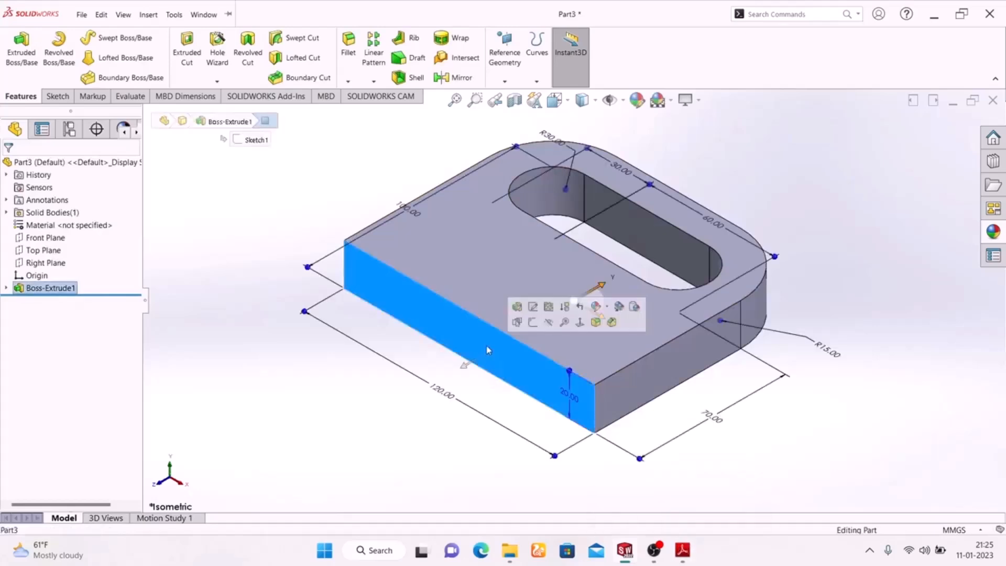
click(536, 324)
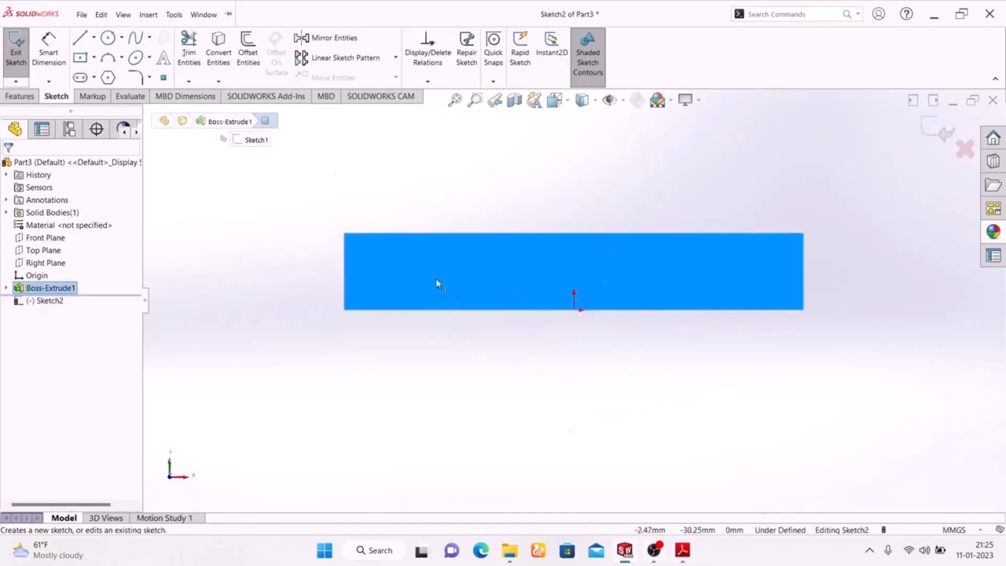
click(94, 57)
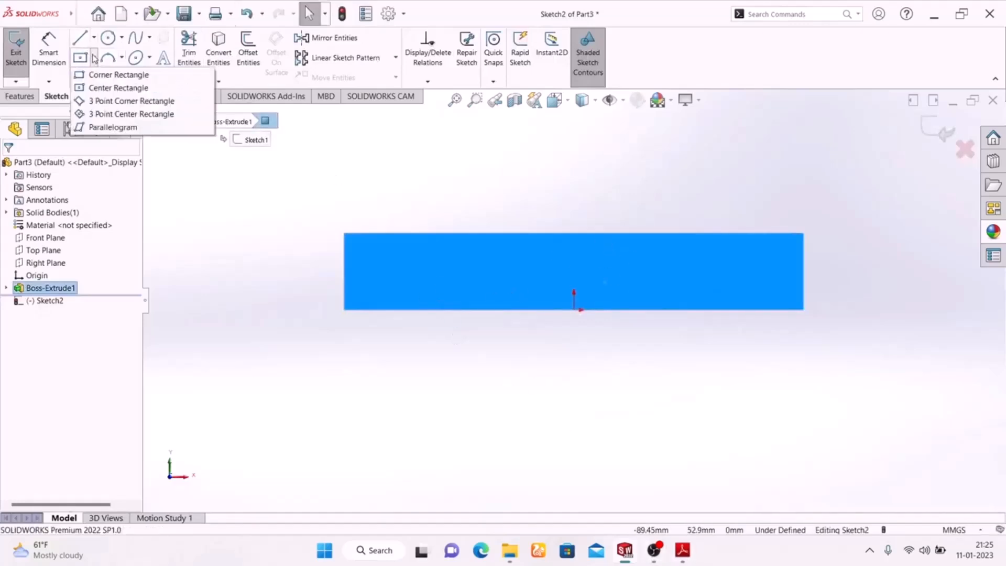
click(103, 75)
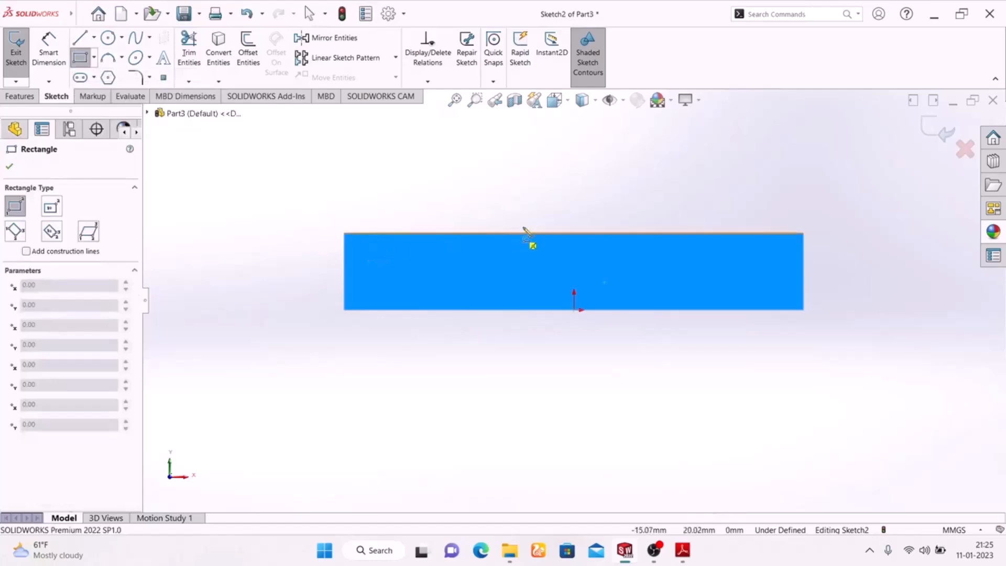
click(344, 234)
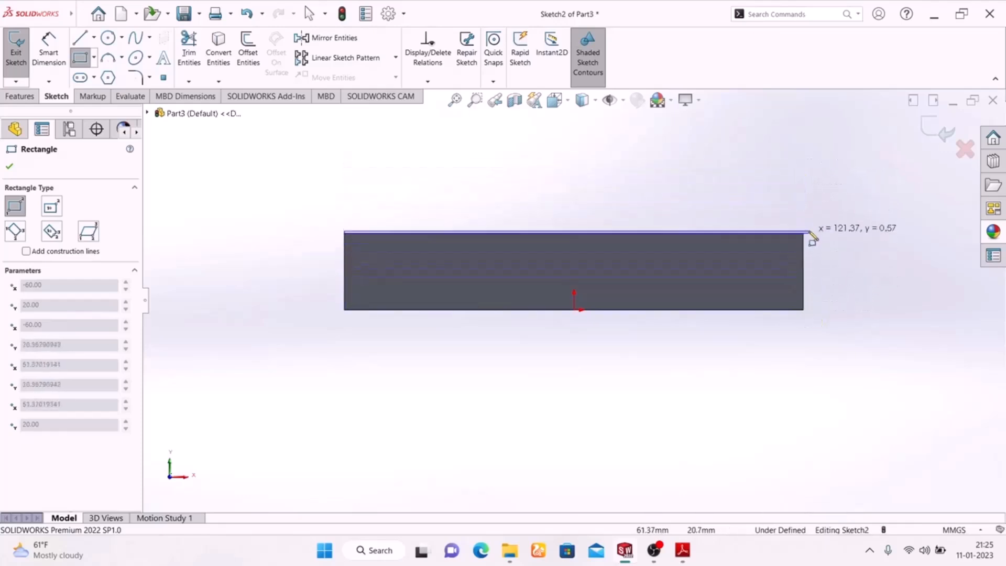
click(806, 155)
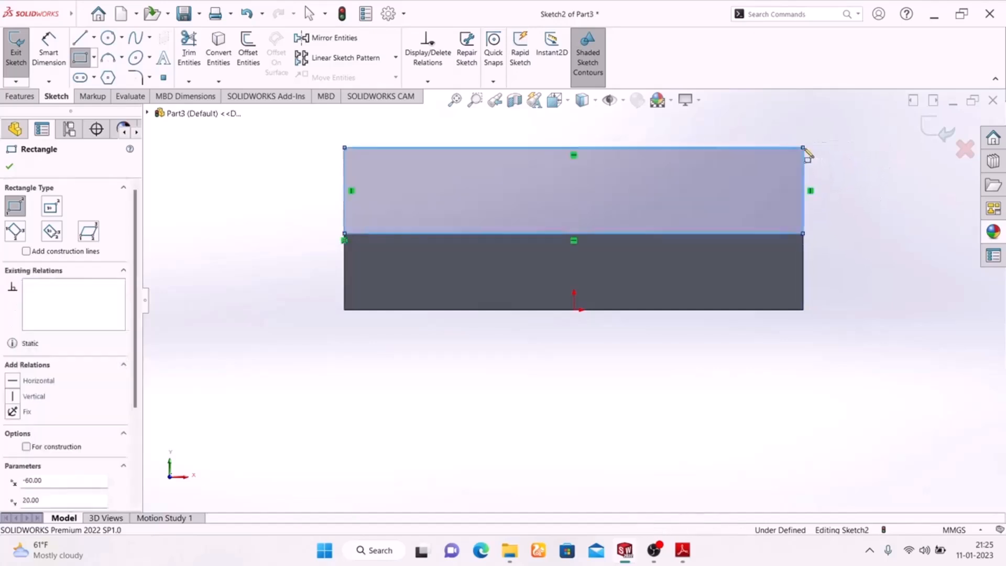
right_click(862, 194)
click(885, 201)
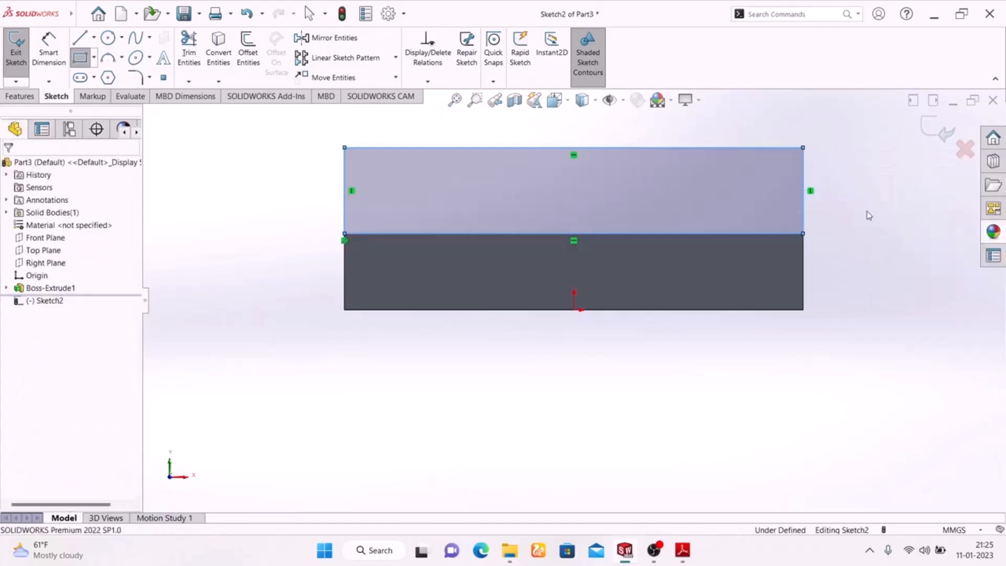
Check the upright's height in the Adobe Reader drawing and dimension the rectangle's left side to 30 mm.
click(49, 50)
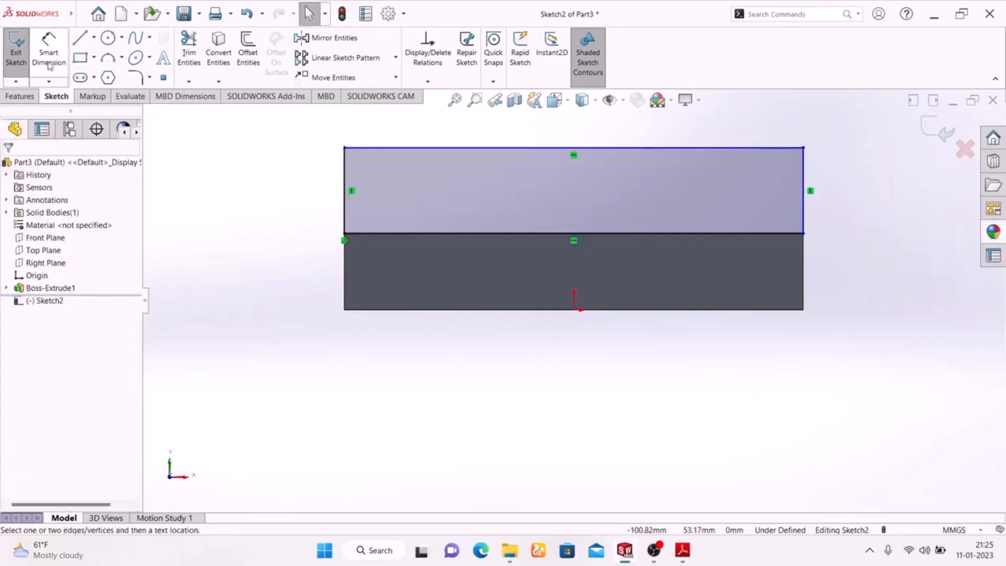
click(682, 550)
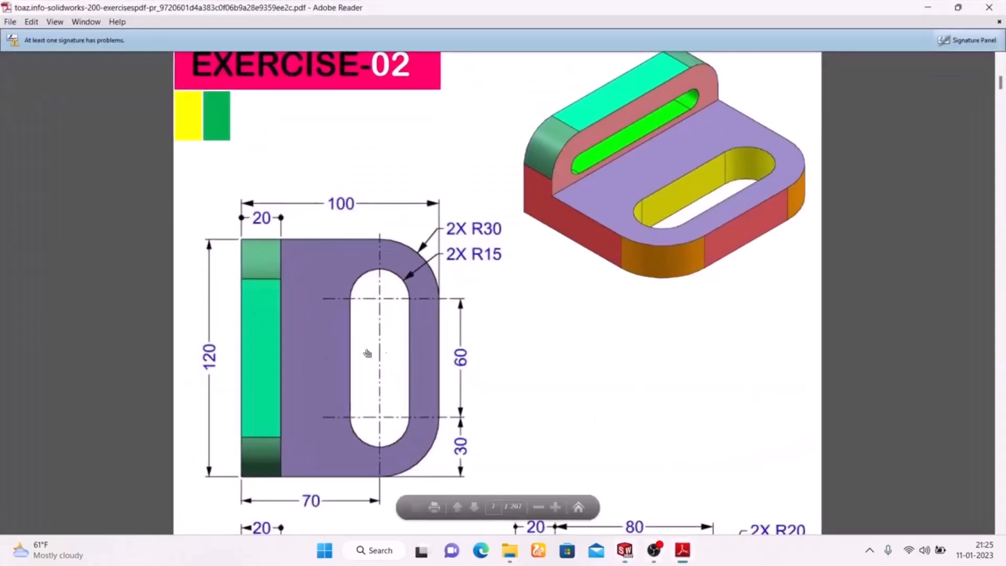
scroll(483, 365, down, 5)
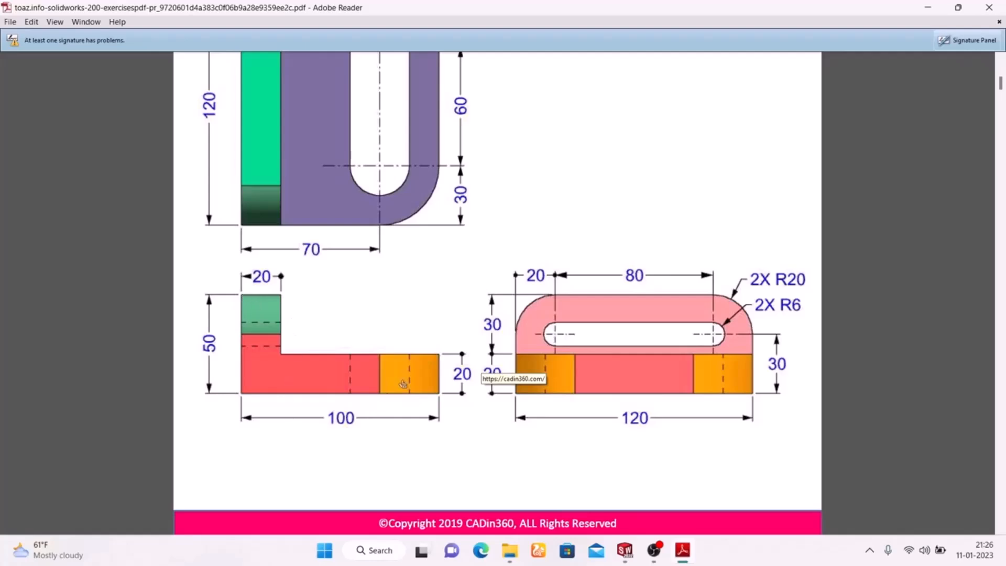
scroll(220, 346, up, 5)
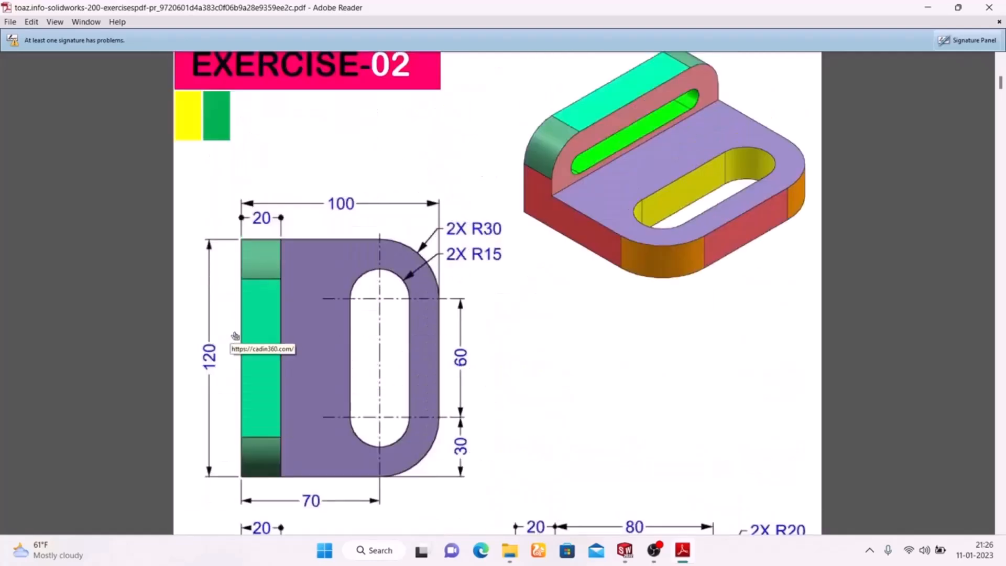
scroll(236, 336, down, 3)
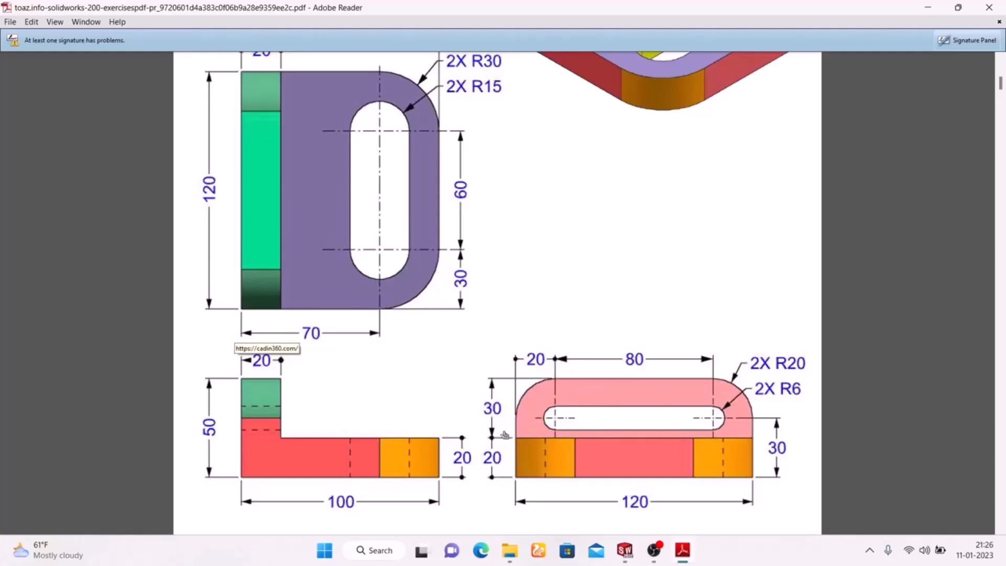
click(624, 550)
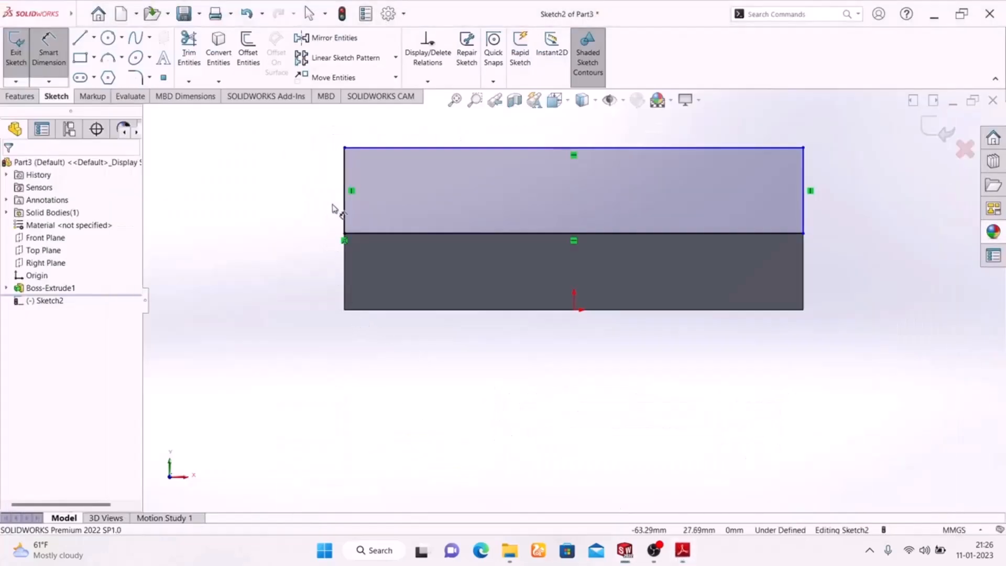
click(343, 211)
click(285, 191)
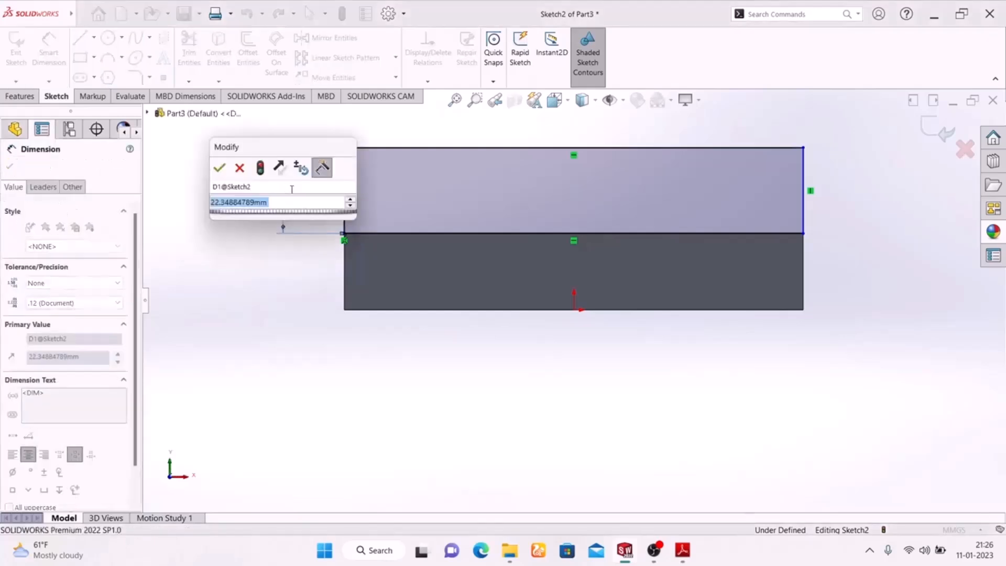
text(30)
key(Return)
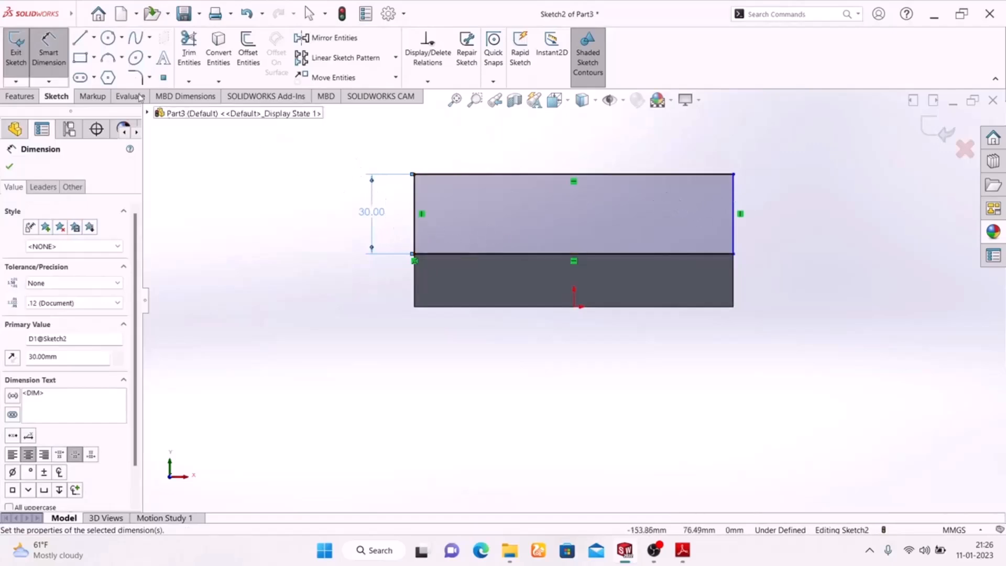
Check the corner radius in the Adobe Reader drawing and round the rectangle's two upper corners with 20 mm sketch fillets.
click(135, 78)
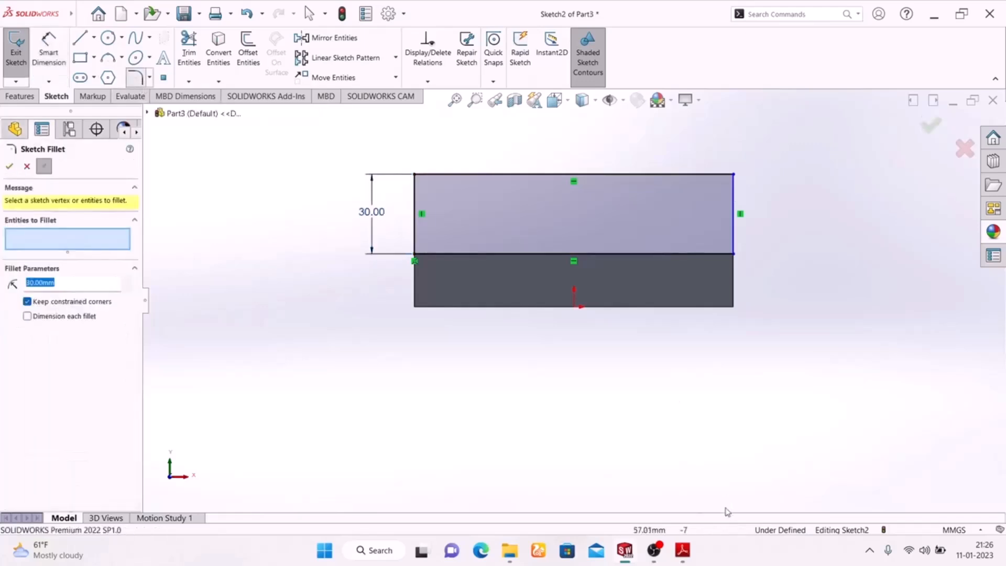
click(682, 550)
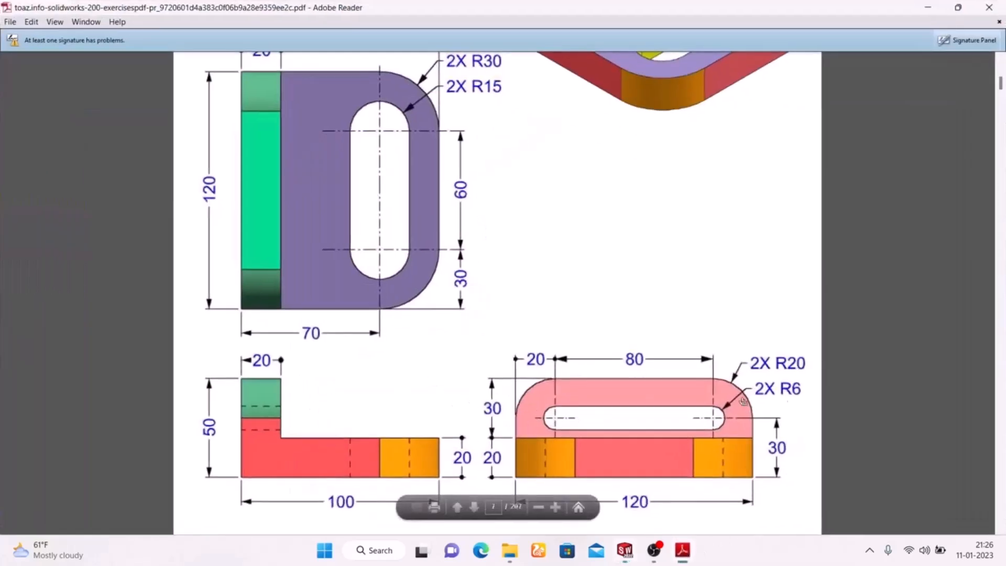
click(682, 550)
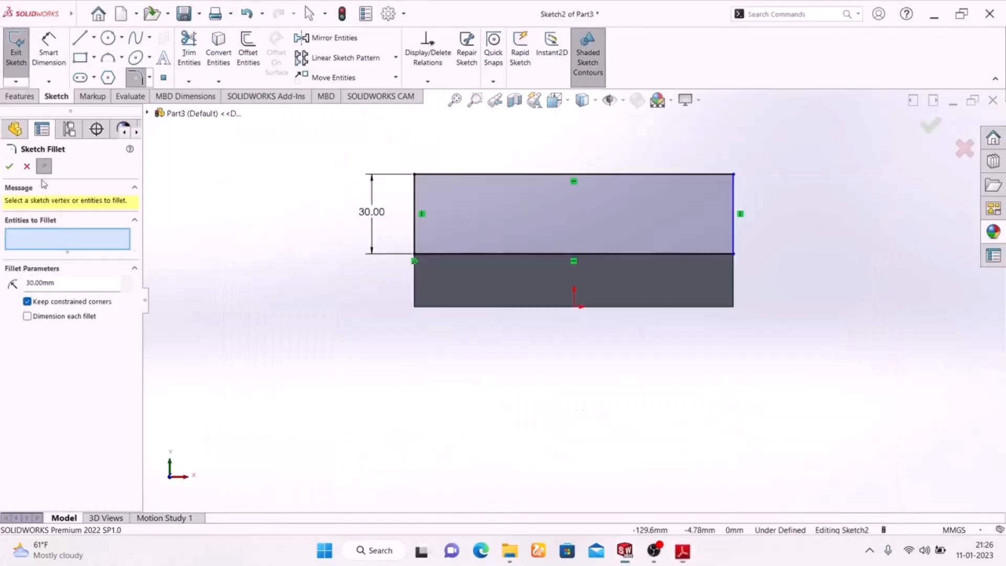
double_click(74, 282)
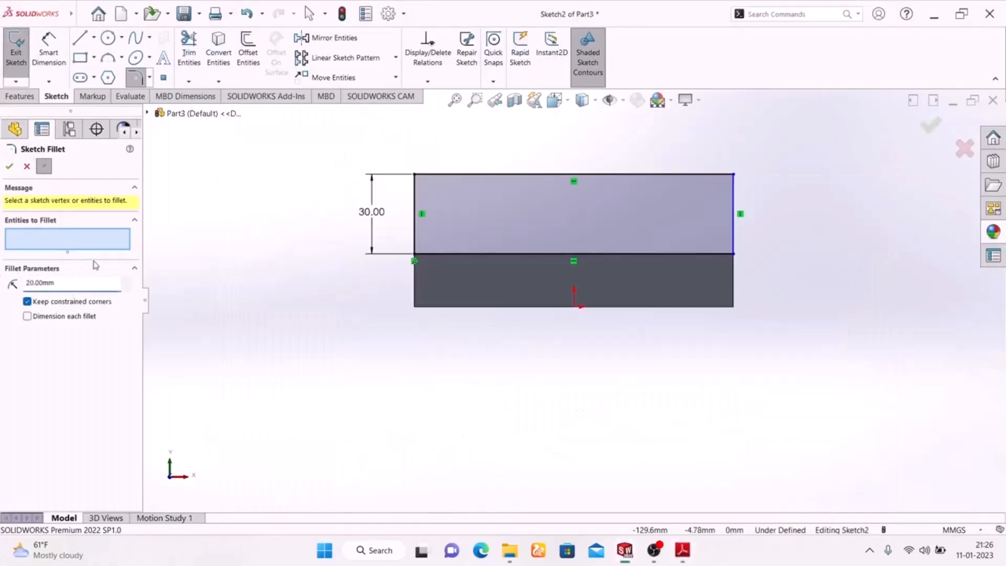
click(413, 175)
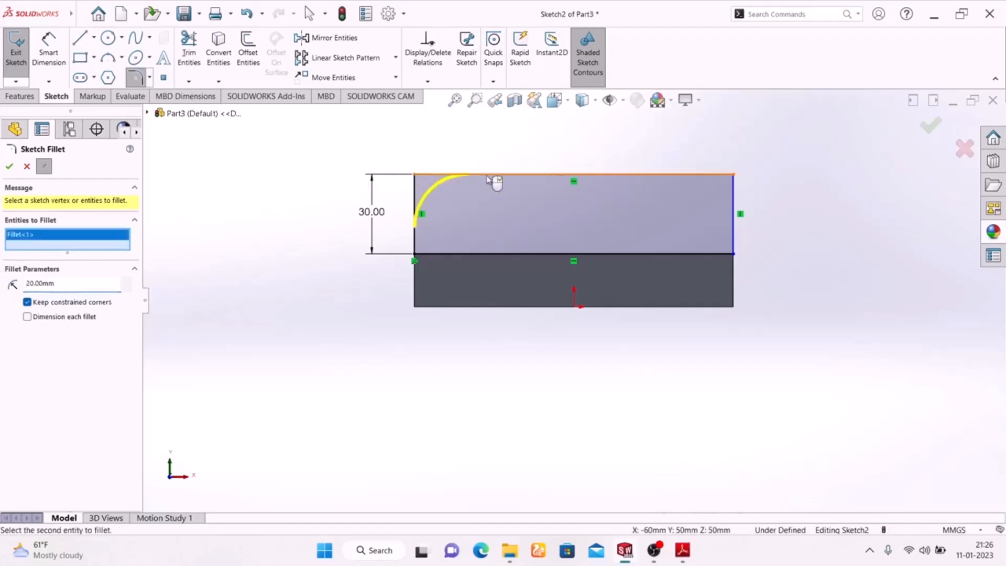
click(733, 175)
click(9, 167)
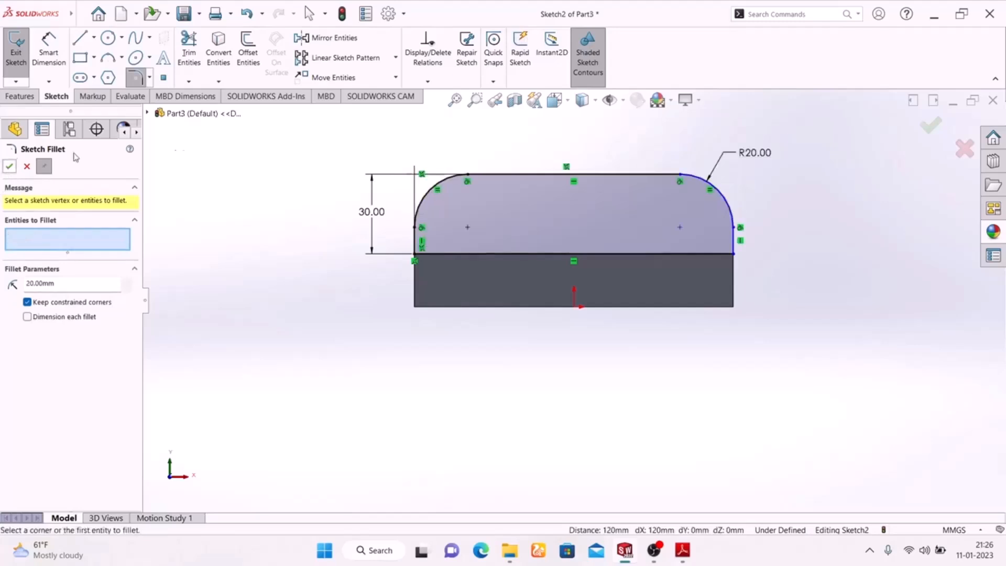
Check the Adobe Reader drawing and sketch a horizontal straight slot inside the upright profile, about 86 mm between centres and 11 mm wide.
click(79, 78)
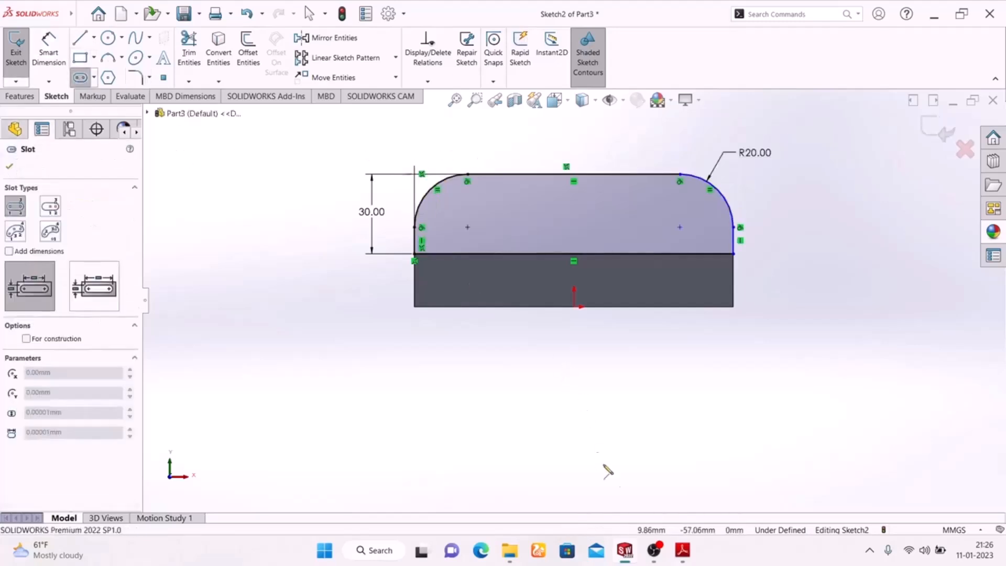
click(691, 554)
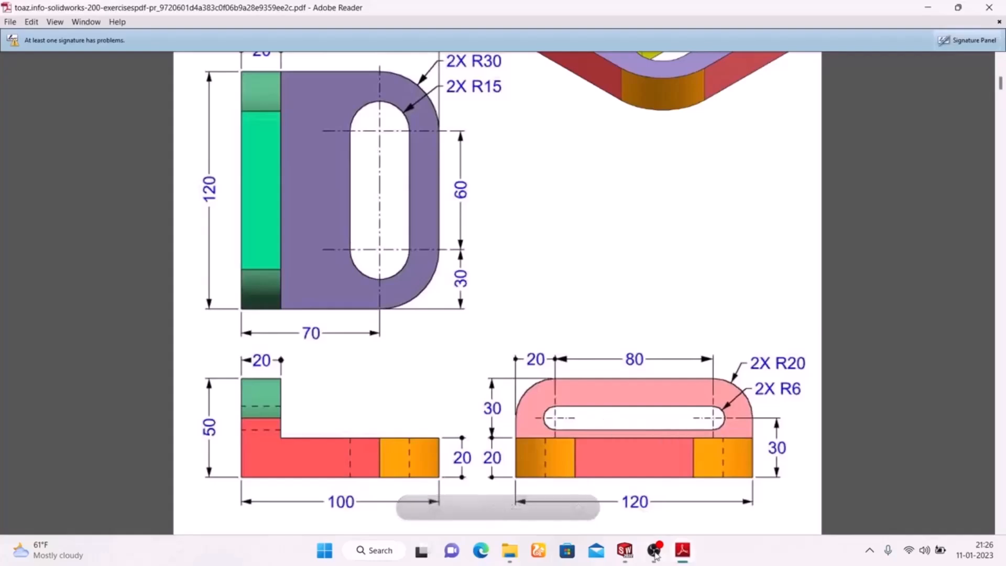
click(682, 550)
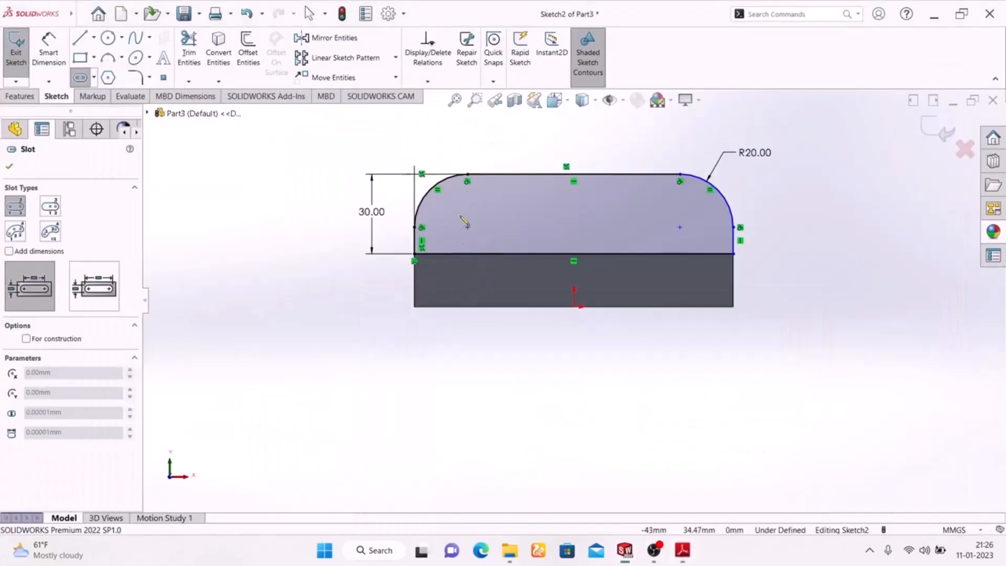
click(467, 226)
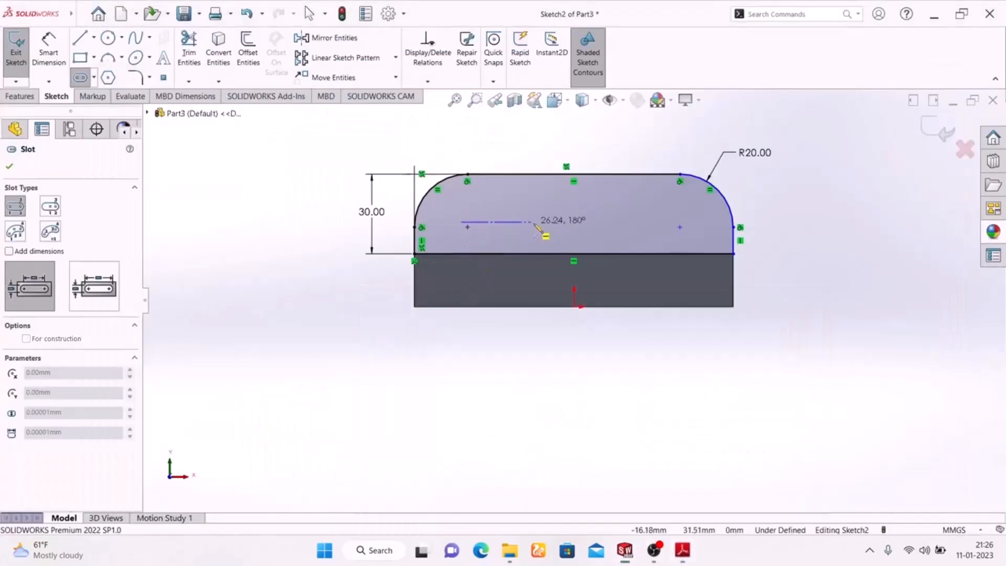
click(690, 222)
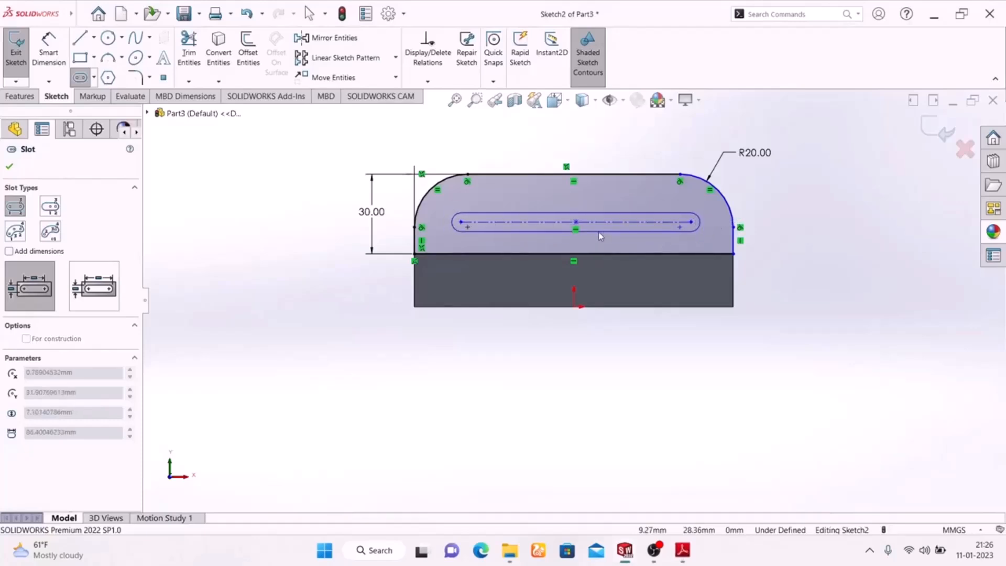
click(602, 236)
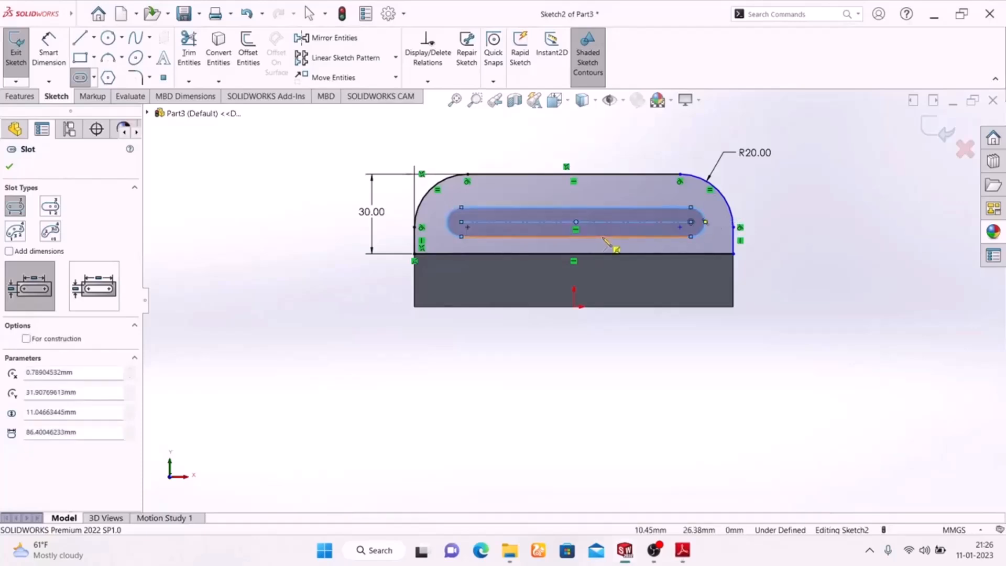
right_click(805, 197)
click(820, 198)
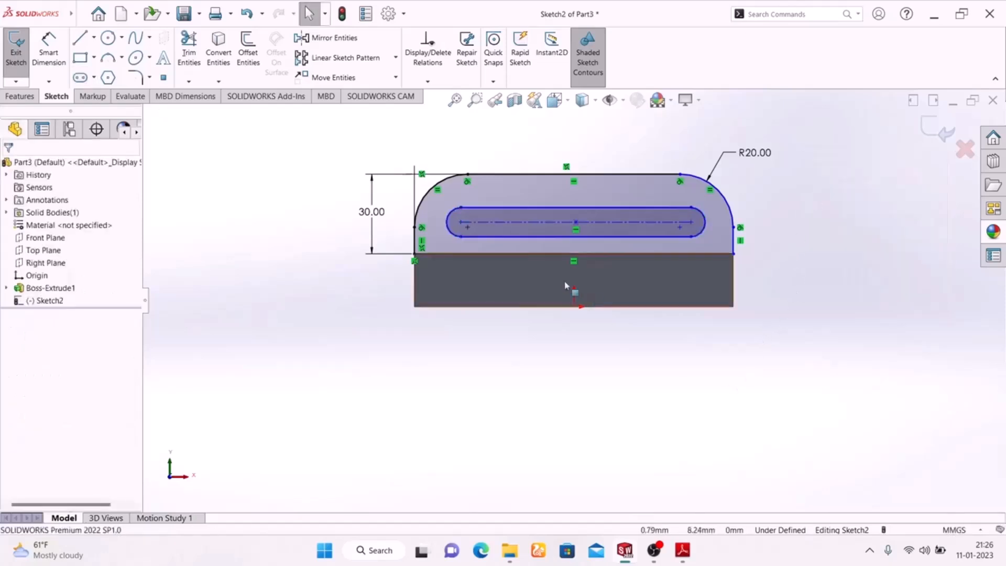
Check the slot's length in the Adobe Reader drawing and dimension its centre-to-centre distance to 80 mm.
click(683, 550)
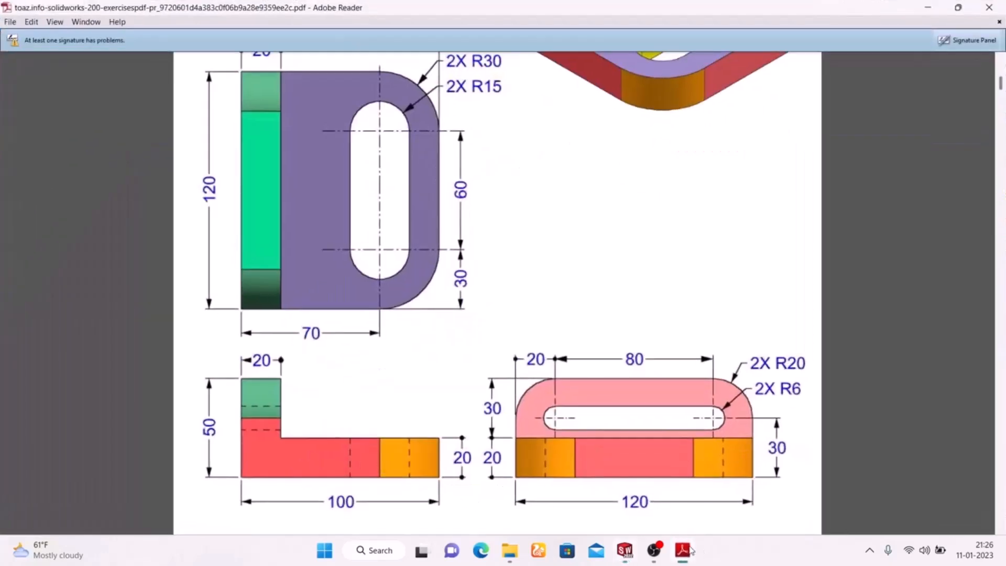
click(690, 548)
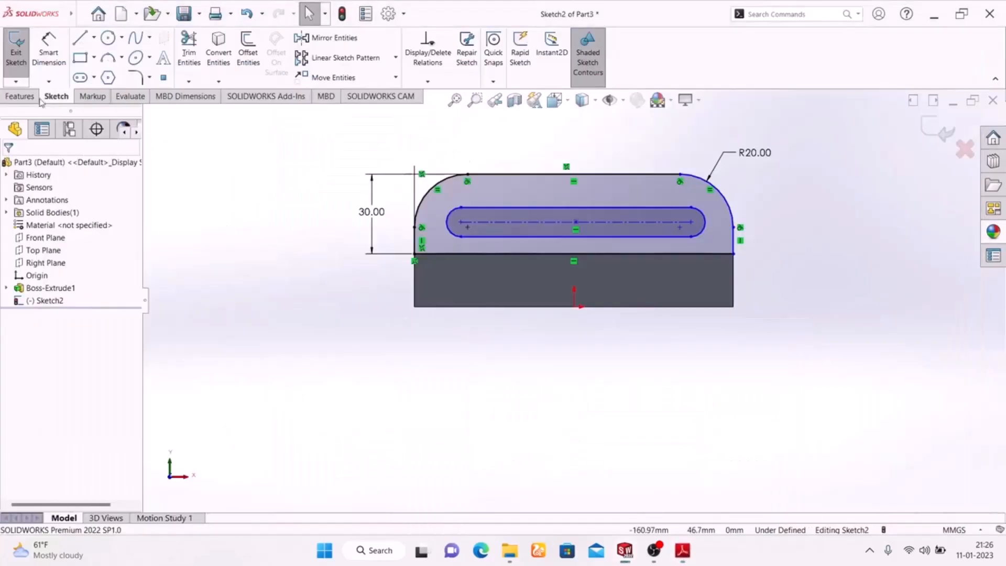
click(513, 226)
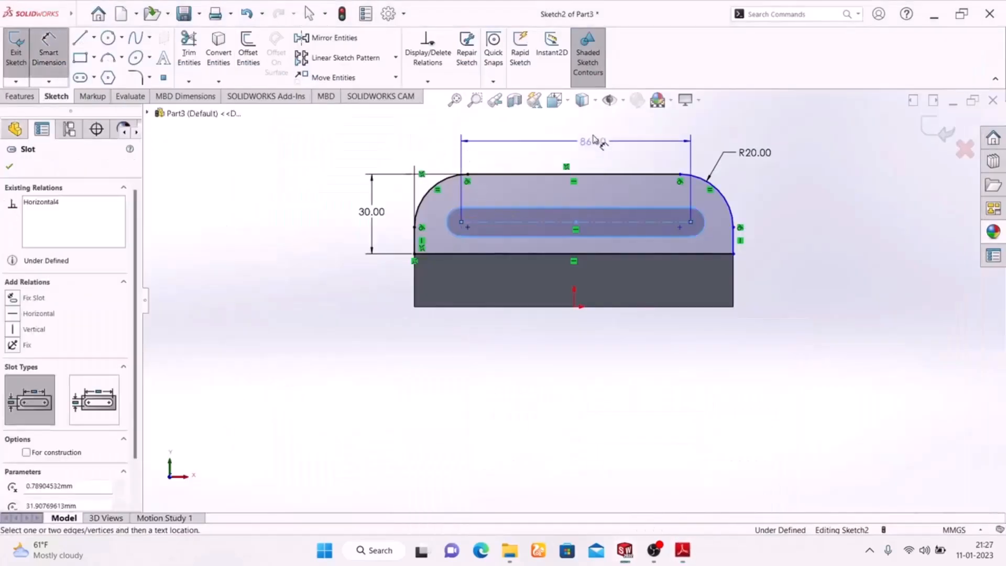
click(581, 135)
text(80)
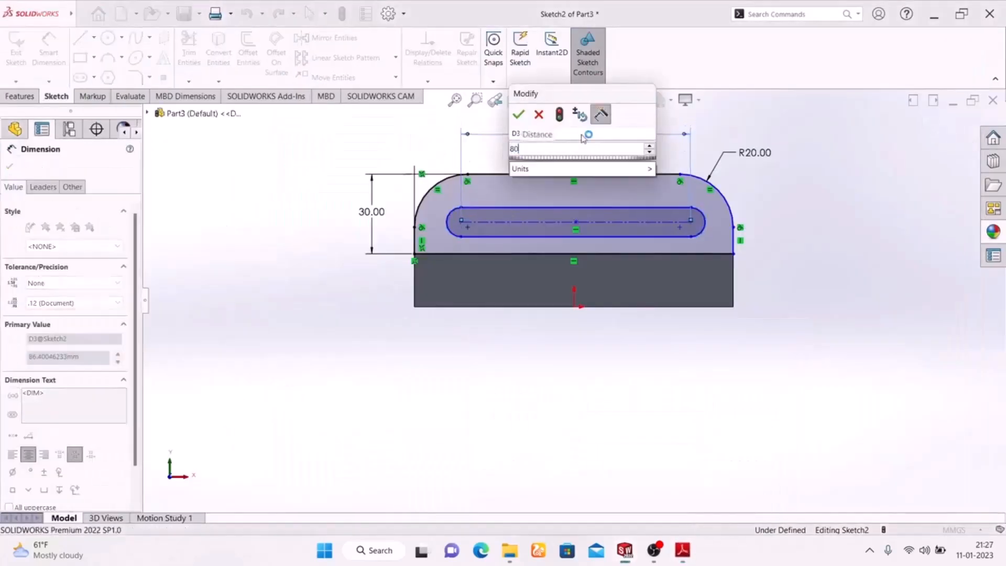
key(Return)
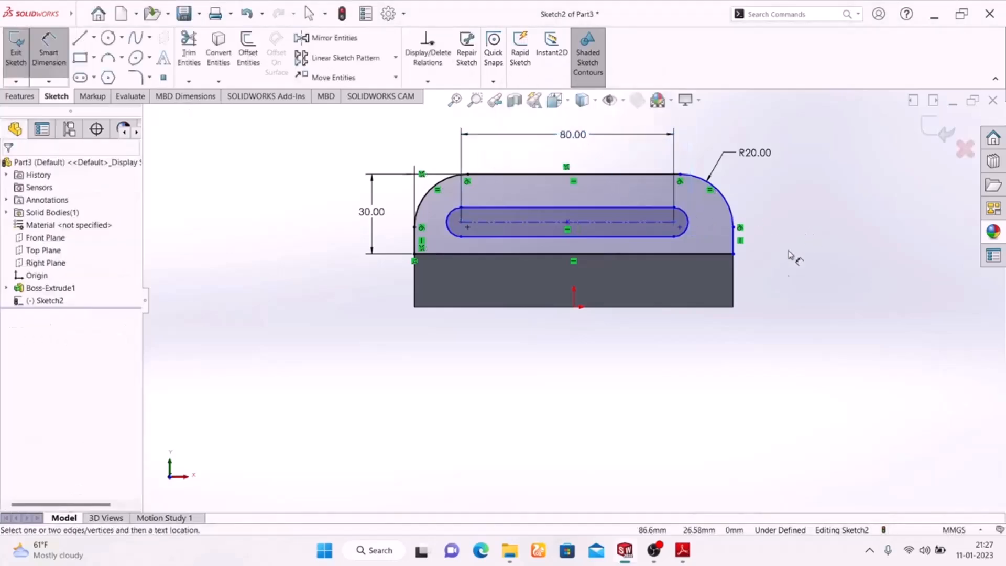
Check the slot's end radius in the Adobe Reader drawing and dimension its right end arc to R6.
click(684, 551)
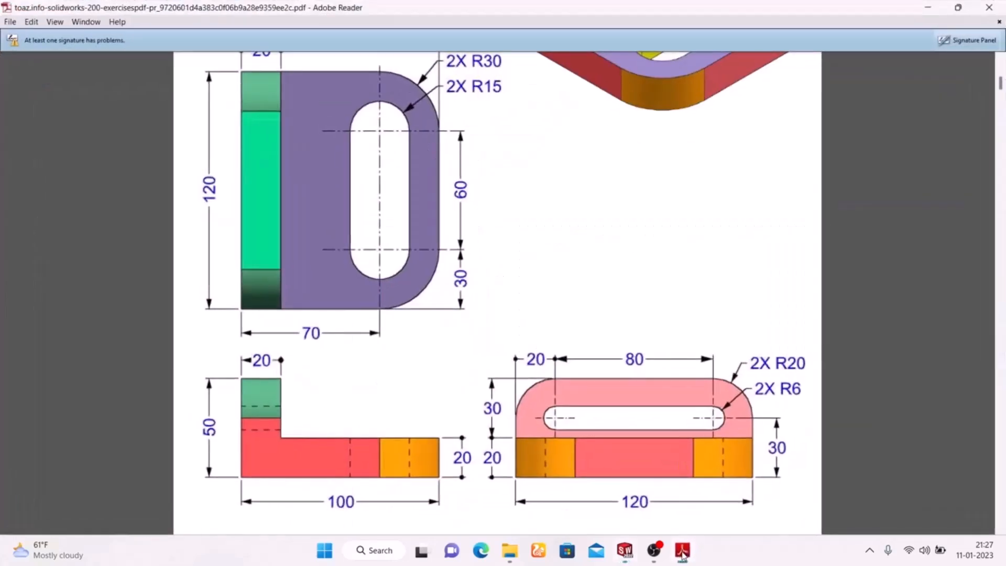
click(682, 551)
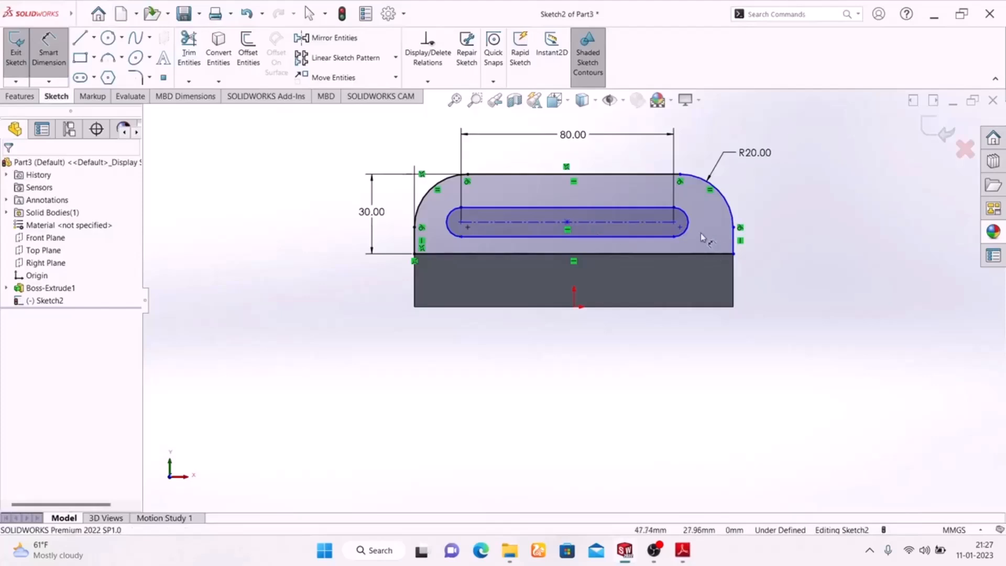
click(687, 222)
click(819, 162)
text(6)
key(Return)
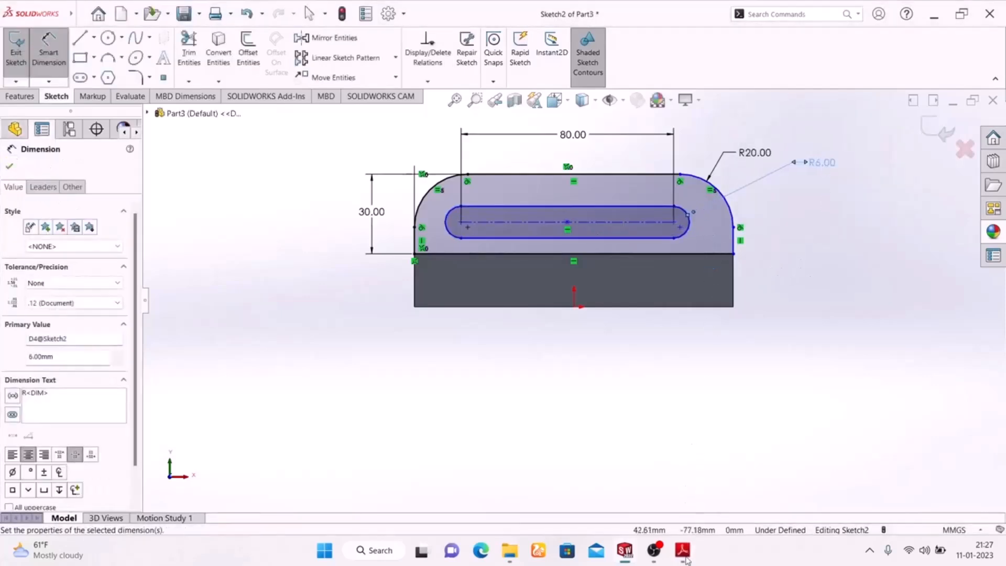
Check the slot's location in the Adobe Reader drawing, dimension its left centre 20 mm from the profile's left side, and align that dimension with the 80 mm one.
click(684, 551)
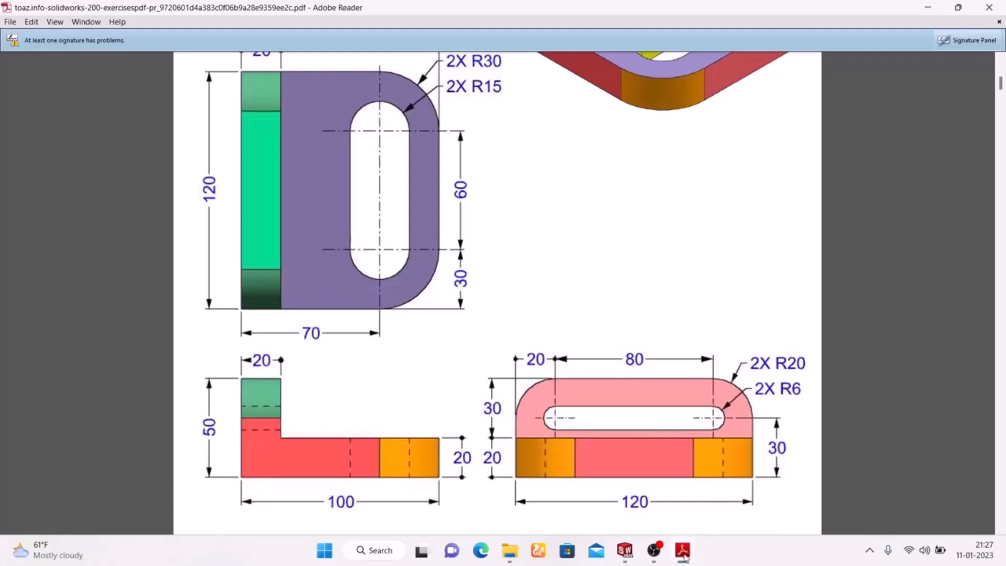
click(685, 557)
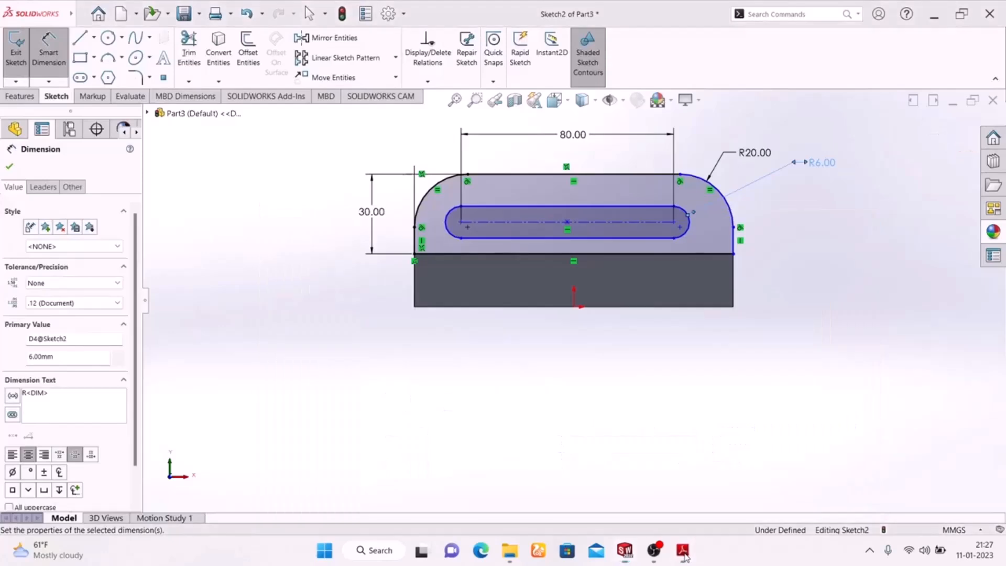
click(685, 557)
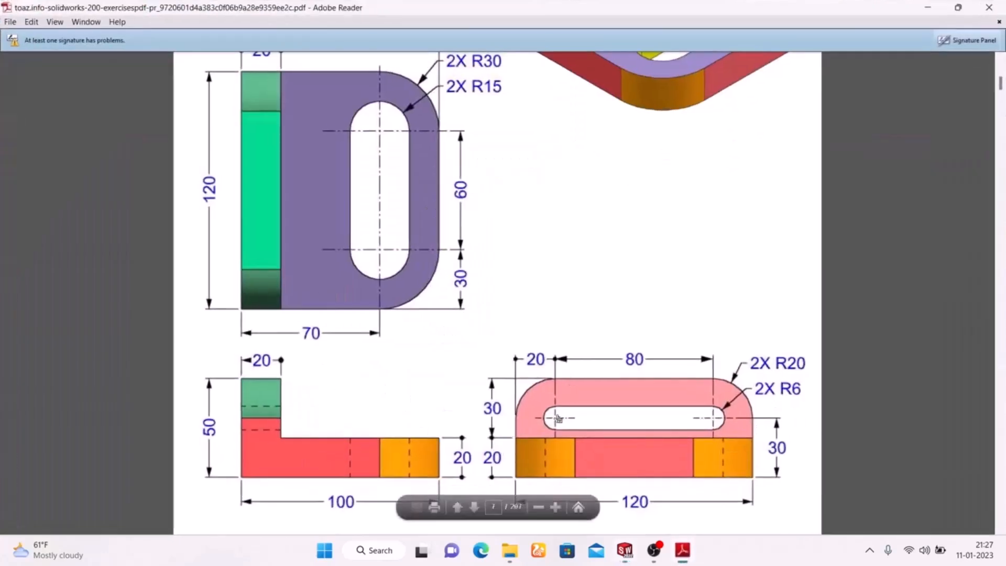
click(681, 550)
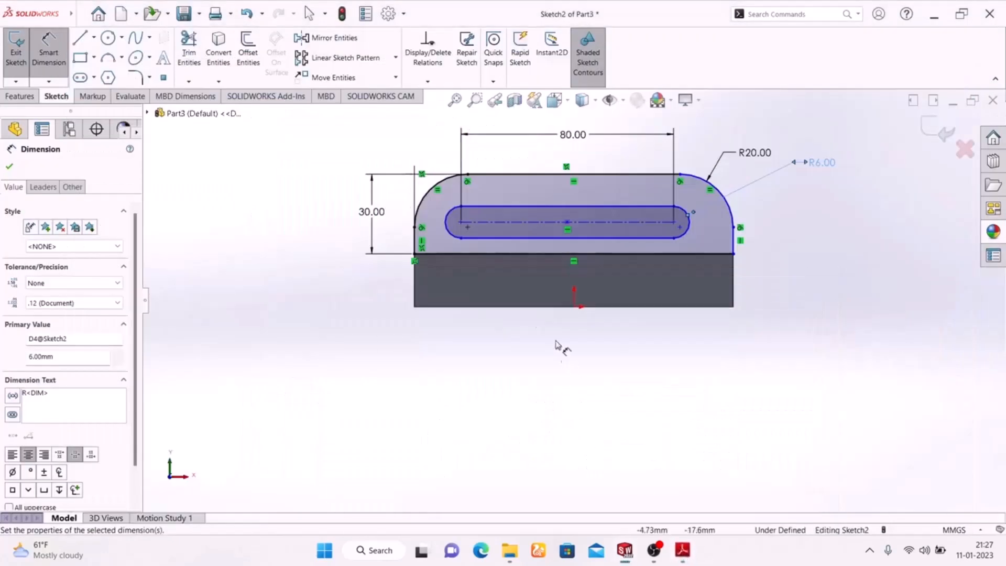
click(418, 242)
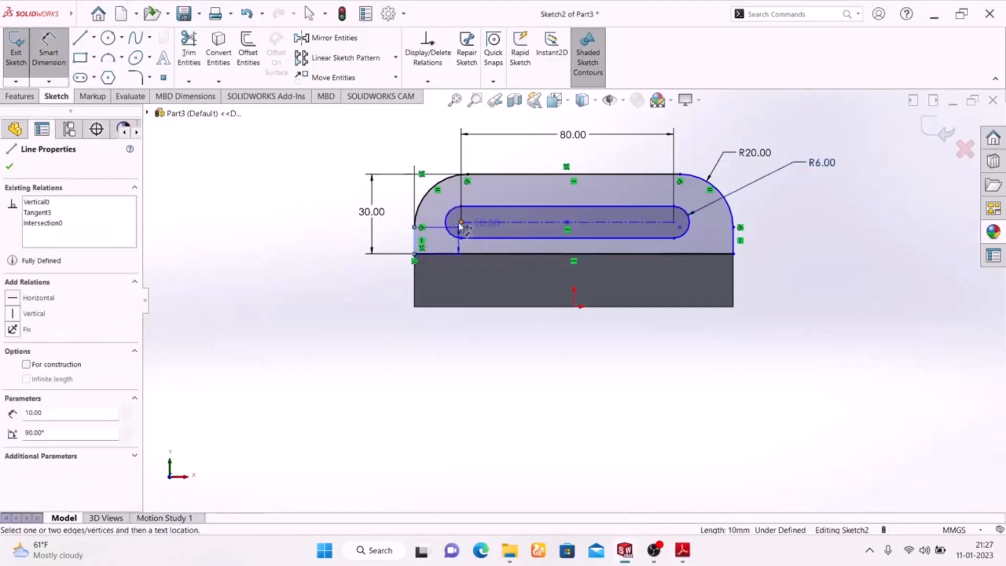
click(460, 224)
click(439, 149)
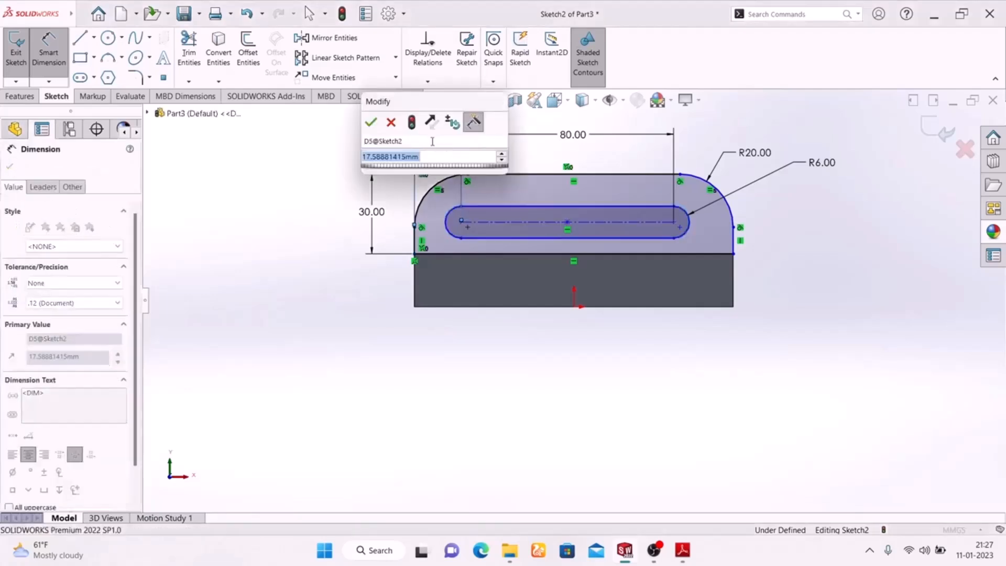
text(20)
key(Return)
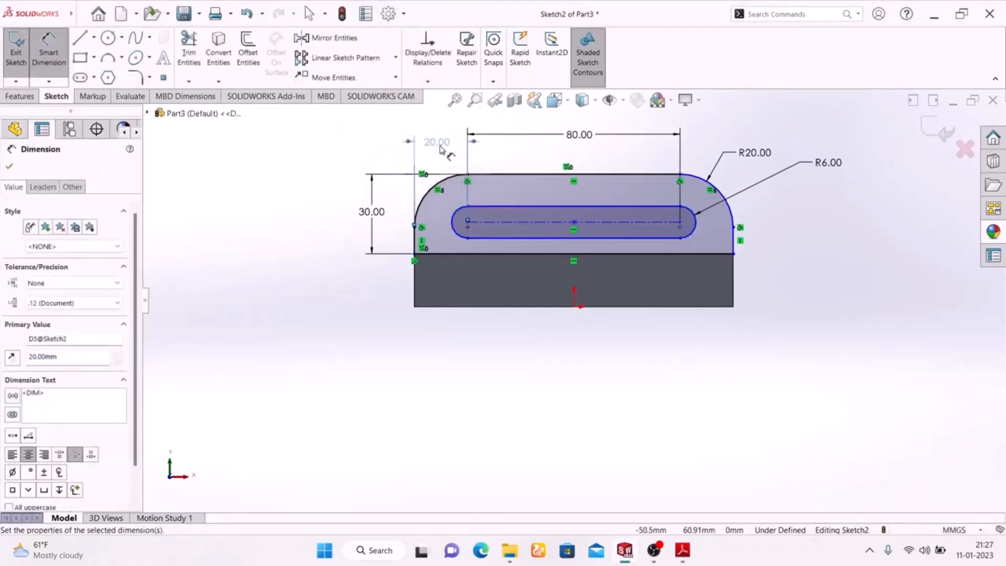
drag(440, 144, 441, 131)
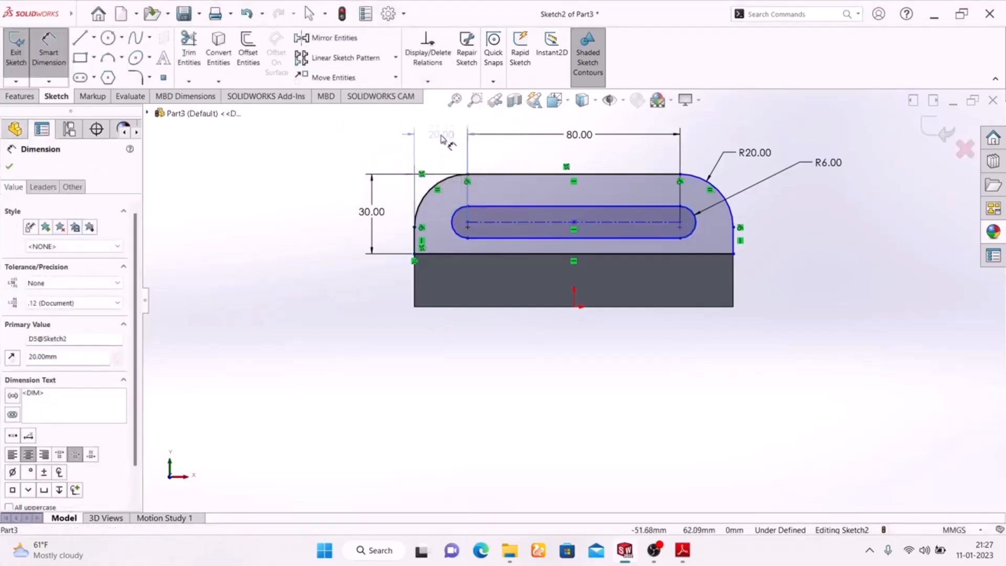
click(288, 253)
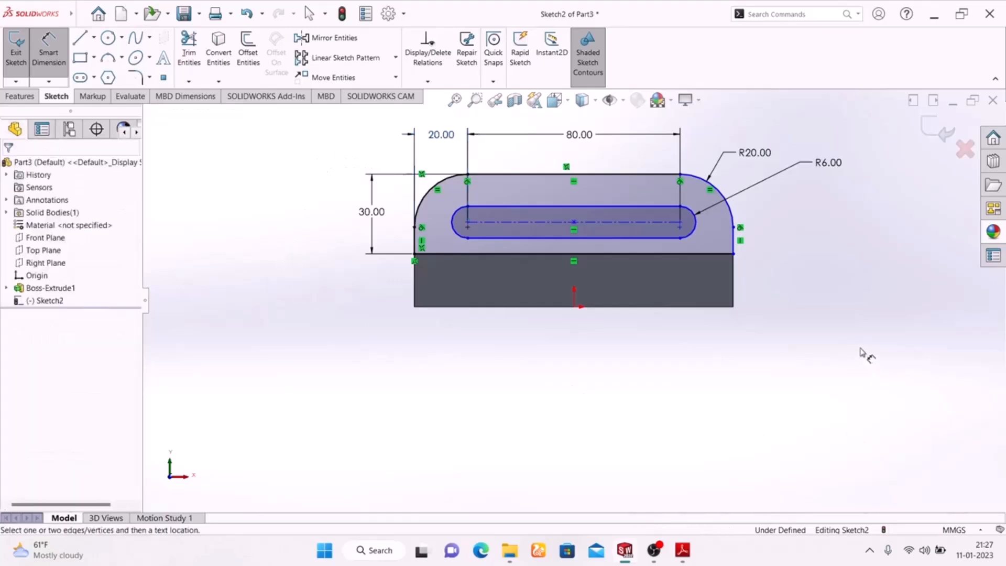
Compare the upright sketch with the Adobe Reader drawing, close the sketch and show the part in isometric view.
click(681, 550)
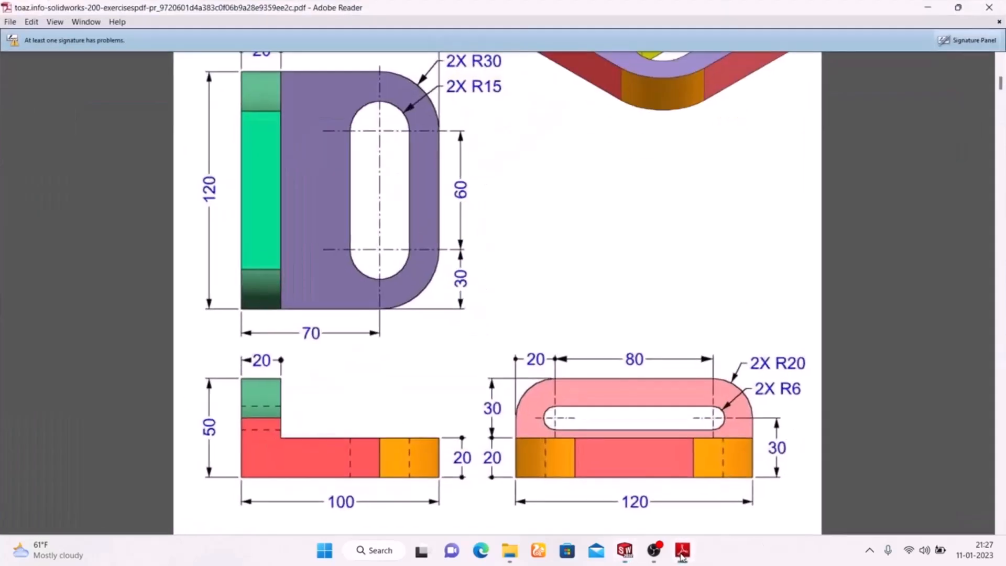
click(681, 550)
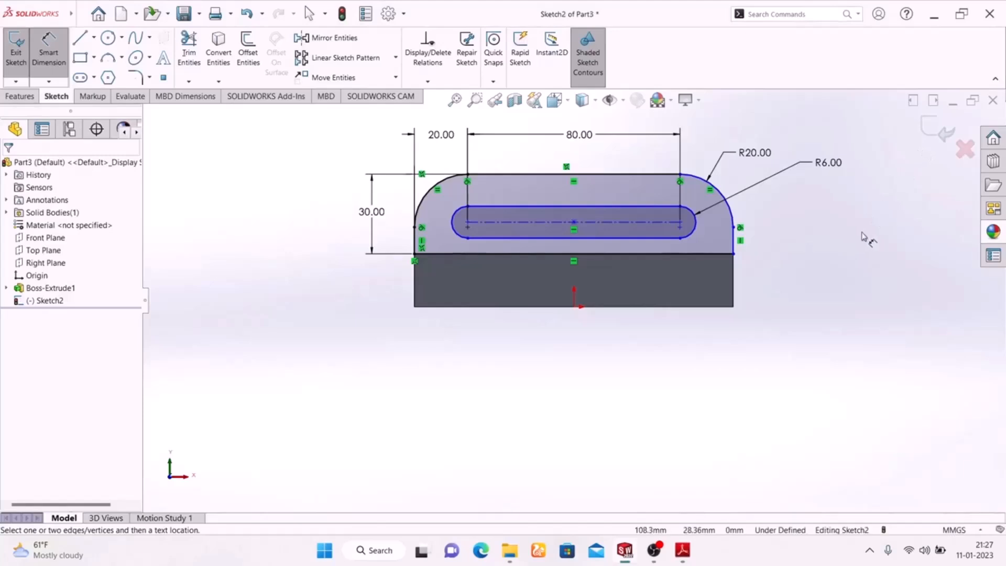
click(937, 130)
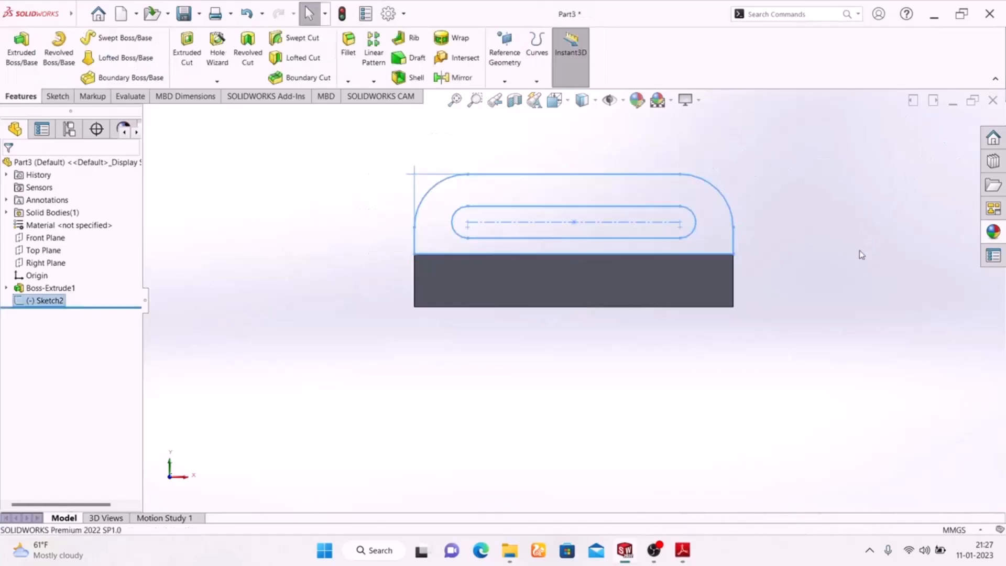
key(space)
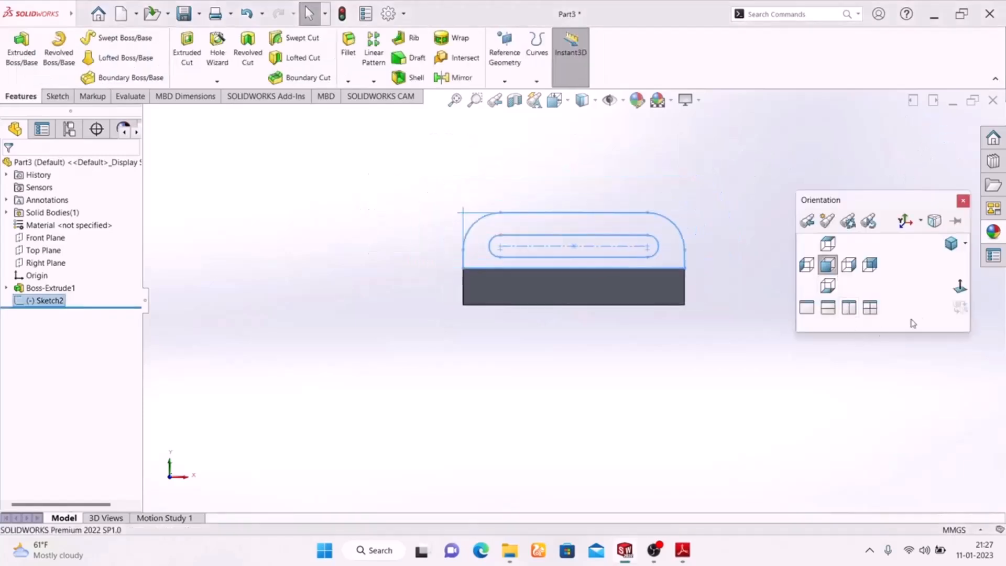
click(953, 248)
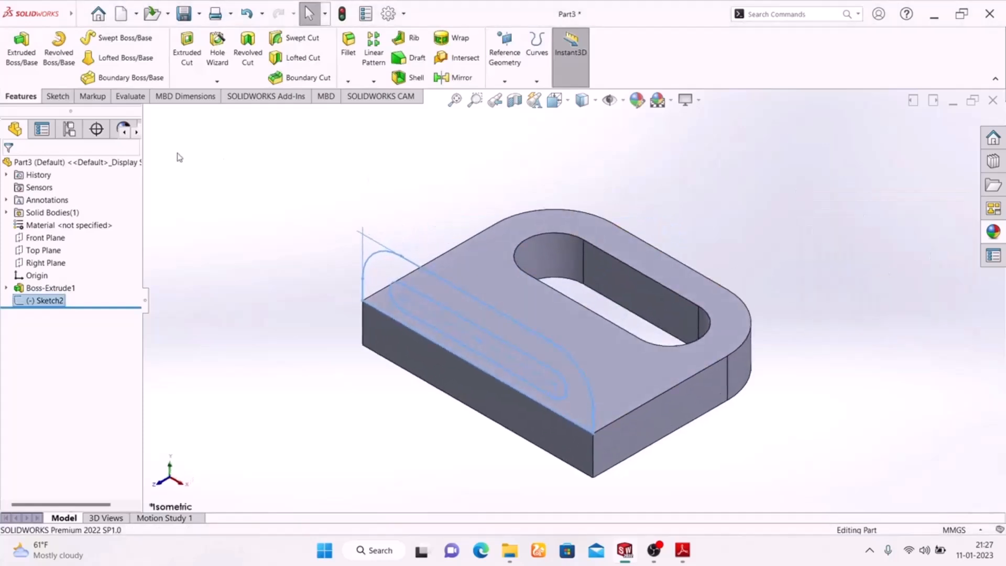
Check the upright's thickness in the Adobe Reader drawing and extrude its sketch 20 mm in the reversed direction, over the base plate.
click(679, 550)
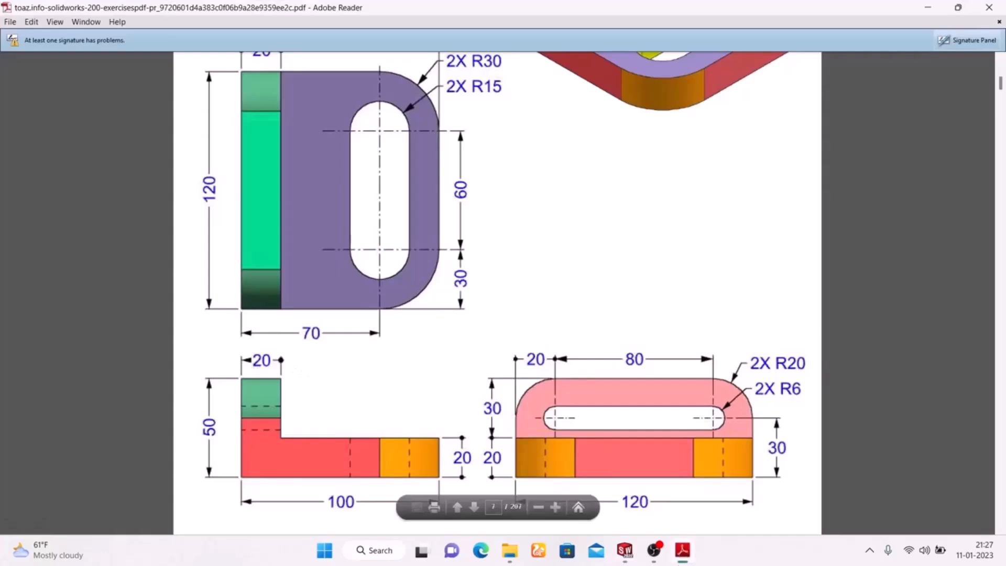
click(679, 555)
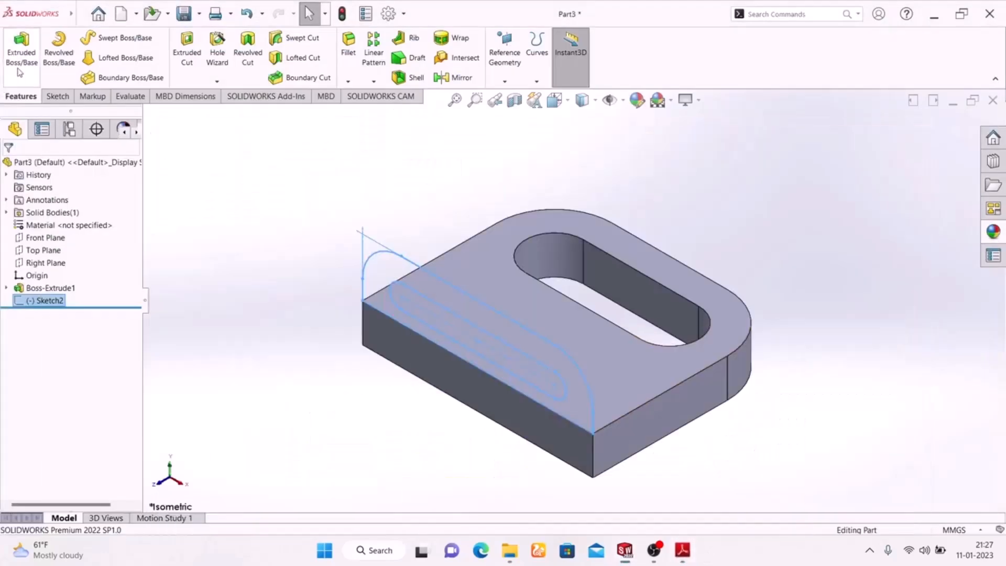
click(8, 72)
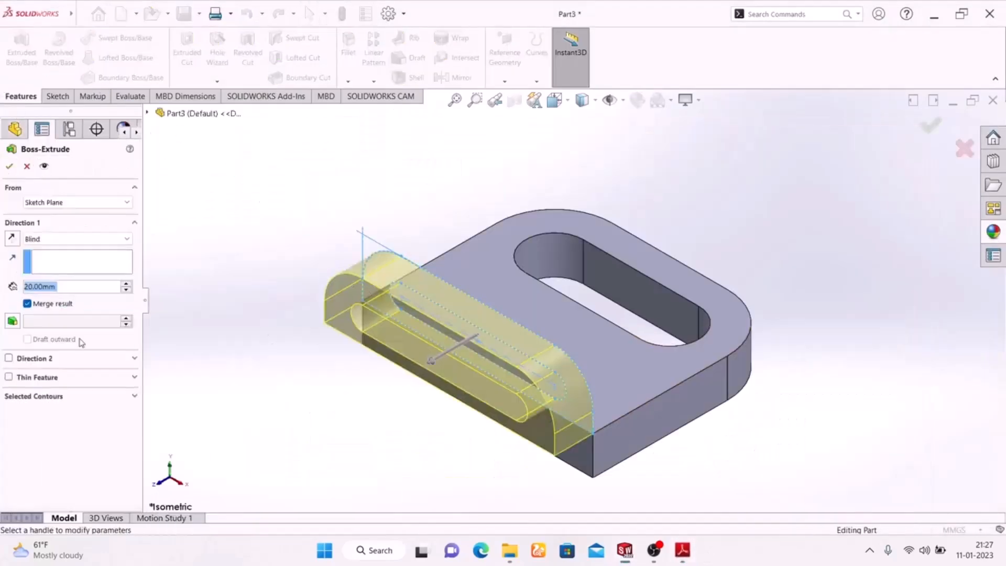
click(12, 239)
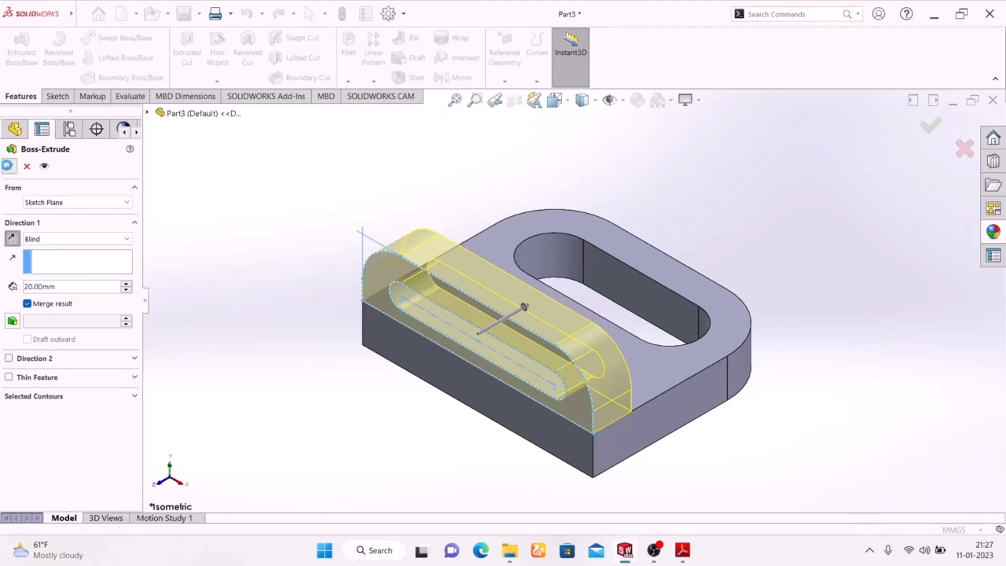
click(284, 350)
Compare the finished bracket with the coloured isometric view in the Adobe Reader drawing.
middle_drag(267, 363, 390, 465)
click(682, 550)
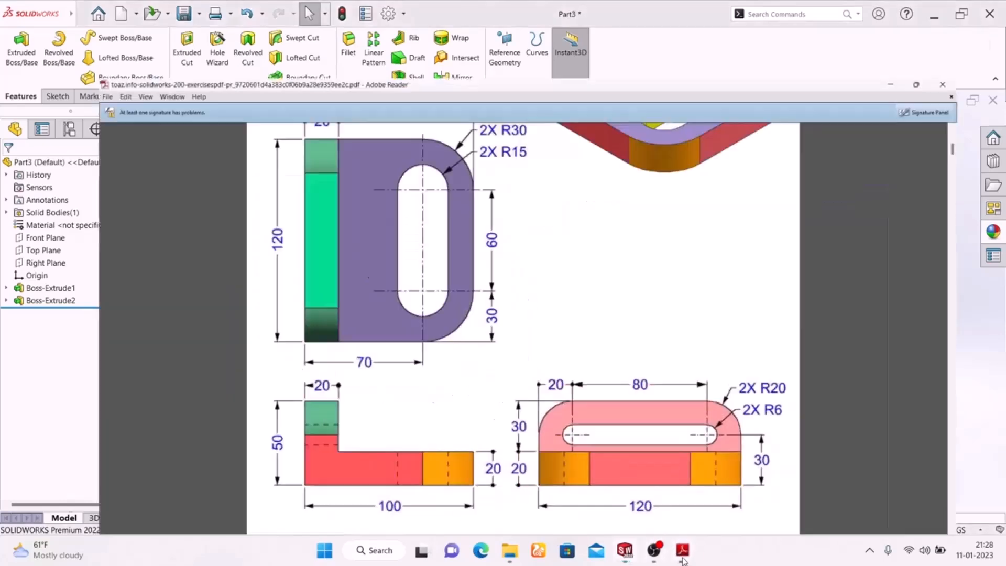
scroll(591, 280, up, 5)
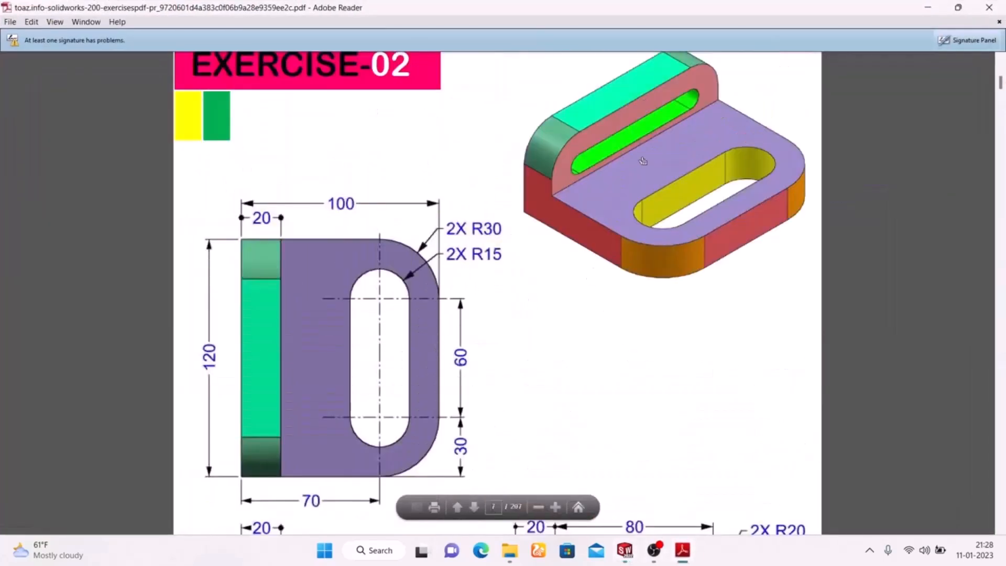
click(682, 550)
click(636, 100)
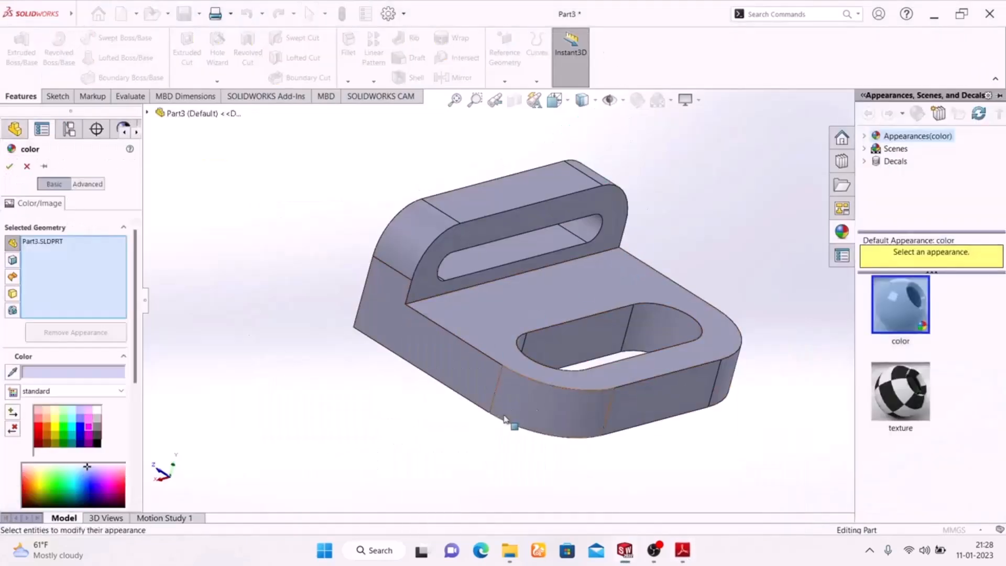
click(583, 338)
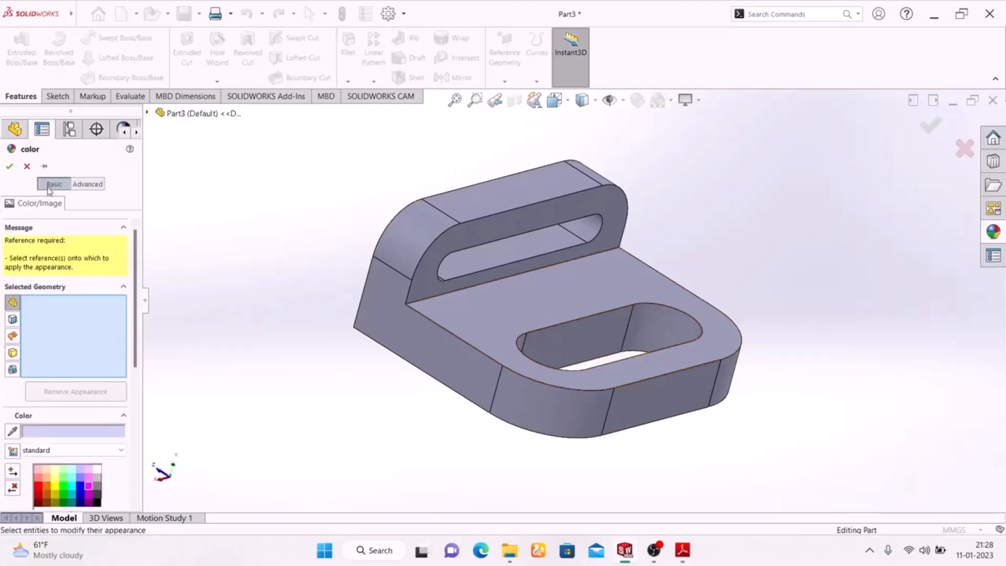
click(575, 341)
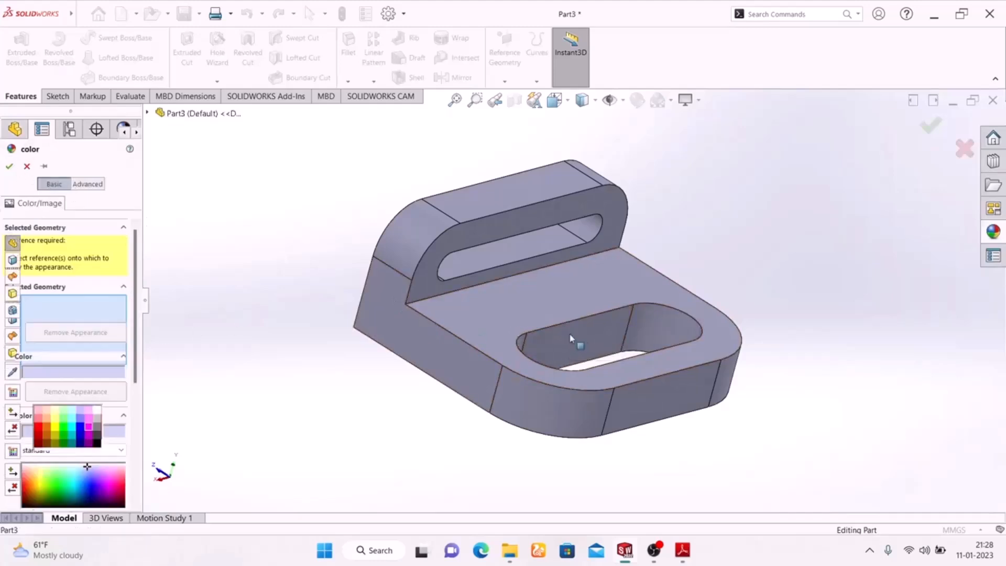
click(669, 329)
middle_drag(311, 352, 373, 503)
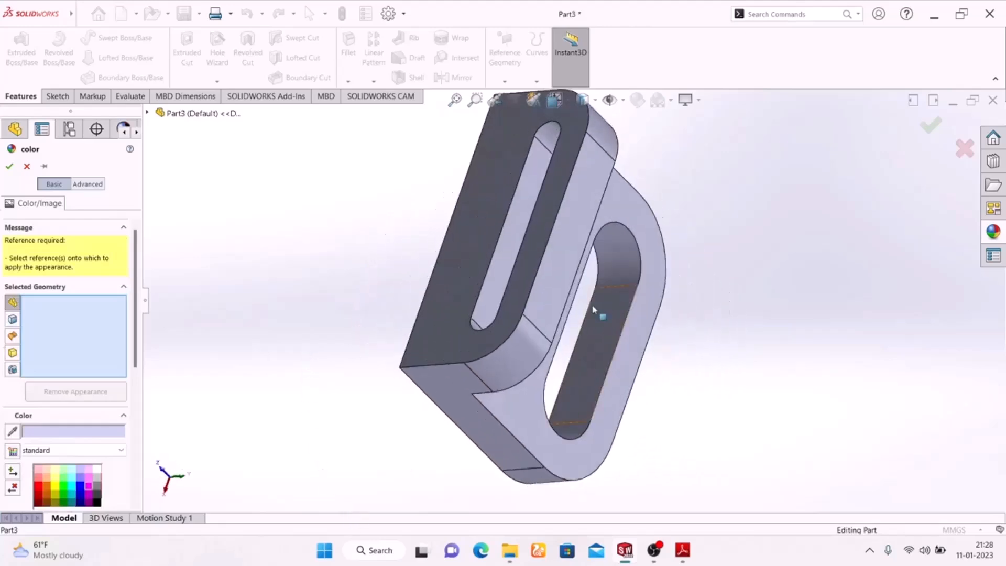
scroll(586, 328, down, 2)
click(605, 360)
scroll(543, 495, down, 2)
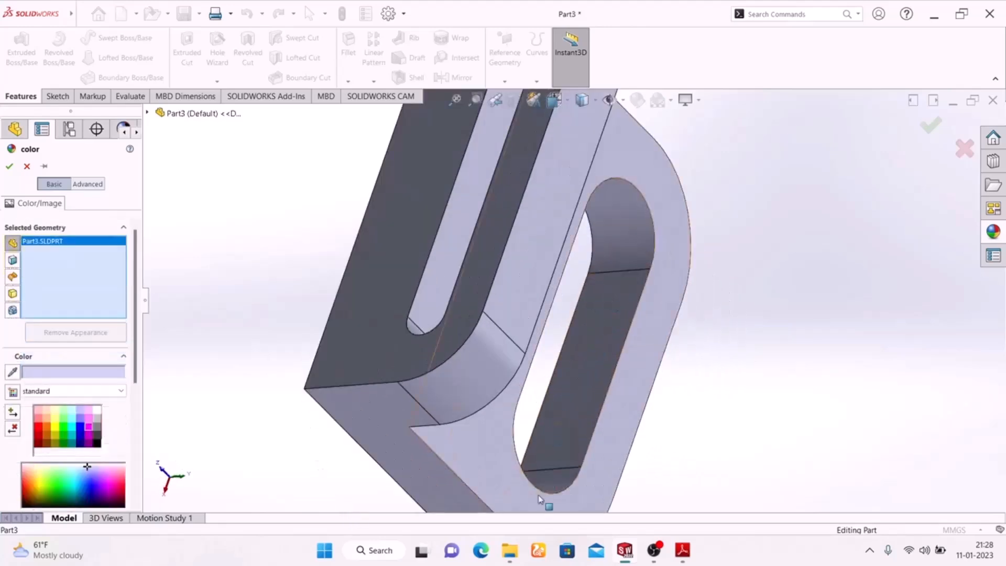
click(545, 481)
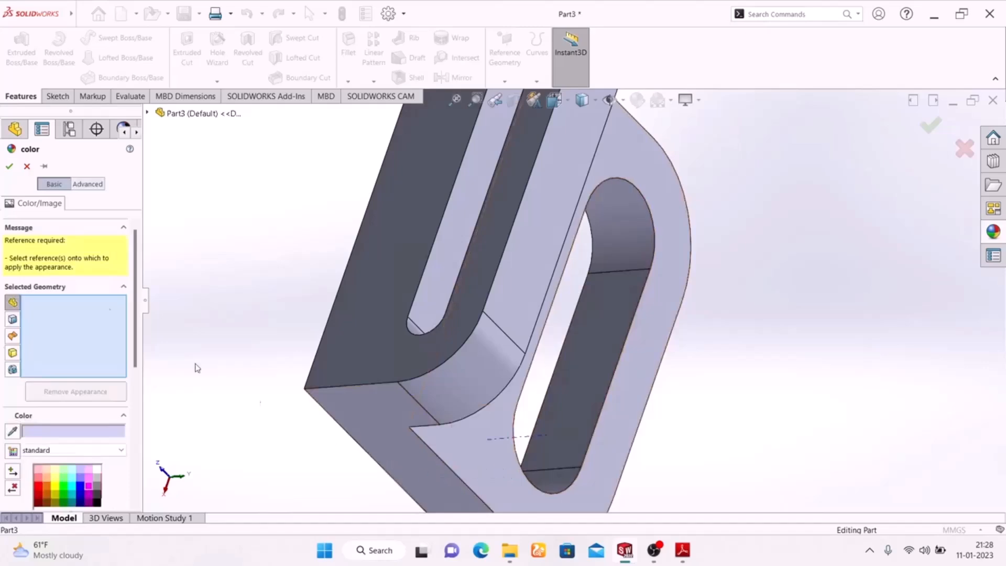
click(26, 166)
Colour all eight inner faces of the base plate's slot and the upright's slot green.
middle_drag(734, 294, 674, 211)
click(573, 297)
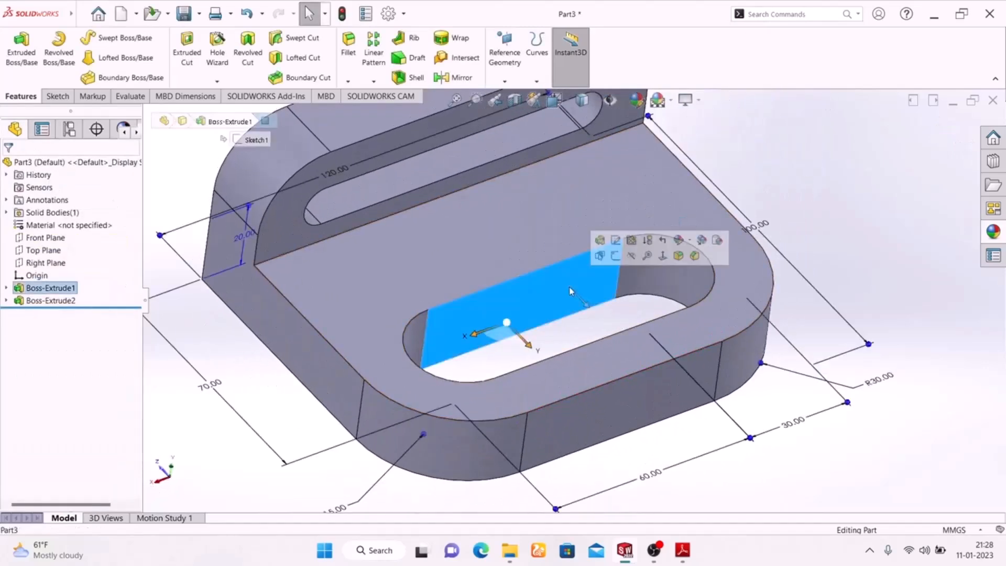
ctrl+click(648, 276)
ctrl+click(414, 329)
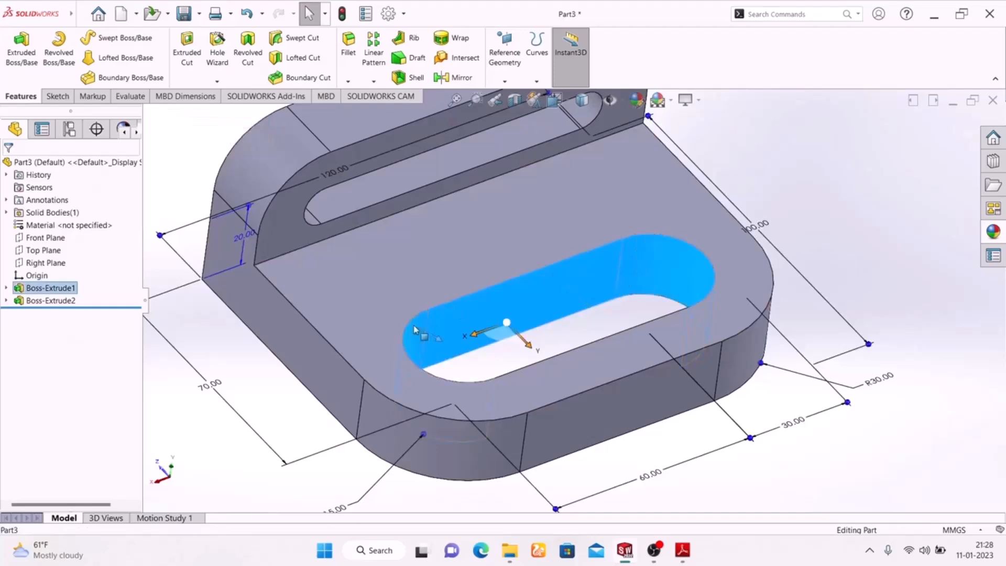
middle_drag(516, 329, 715, 365)
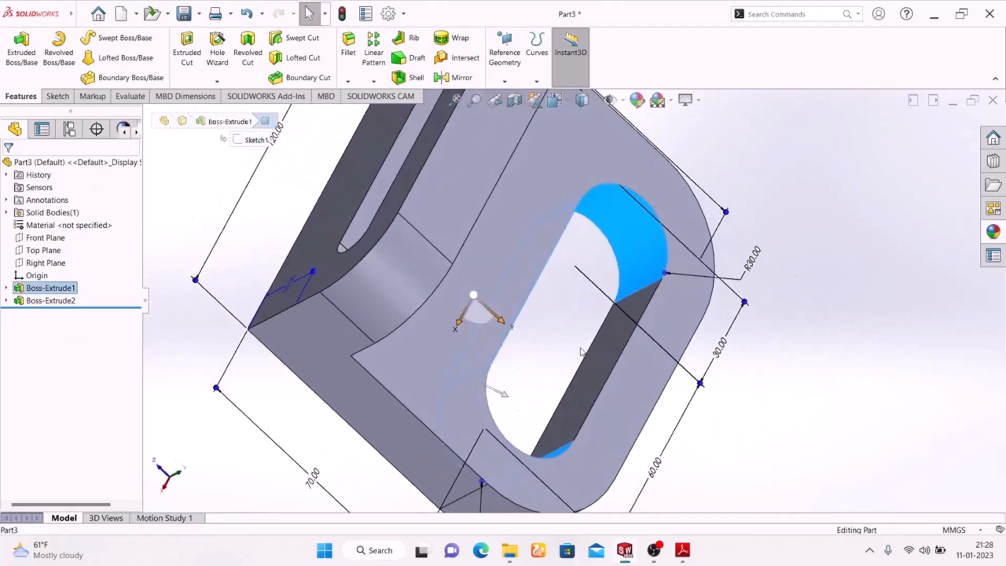
ctrl+click(598, 356)
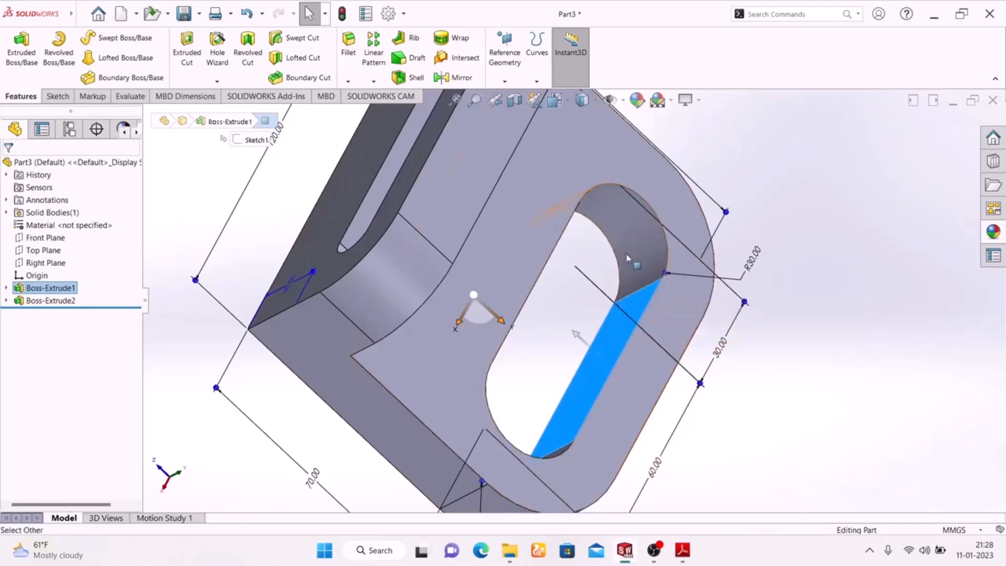
ctrl+click(614, 243)
middle_drag(784, 400, 577, 314)
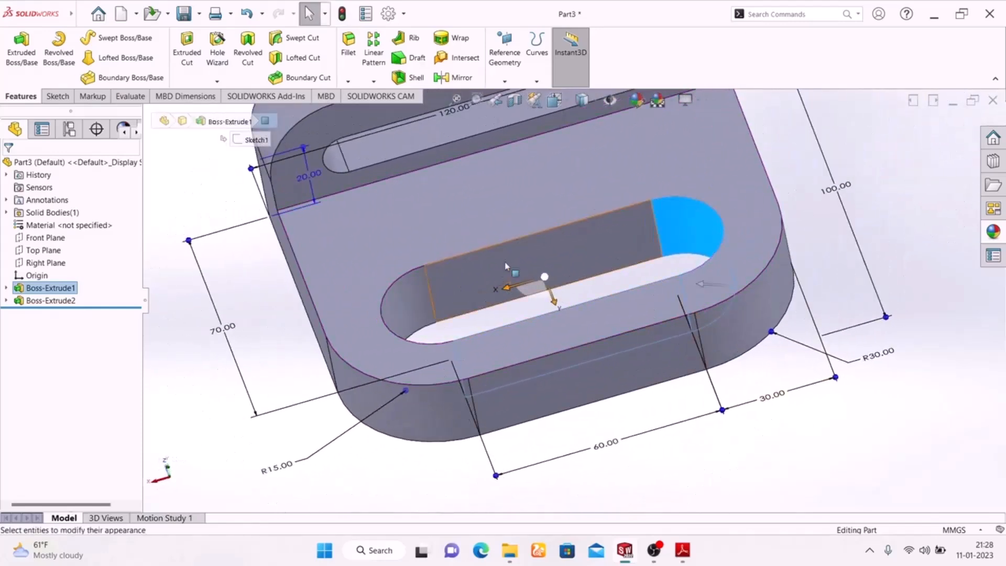
ctrl+click(412, 305)
scroll(538, 309, up, 3)
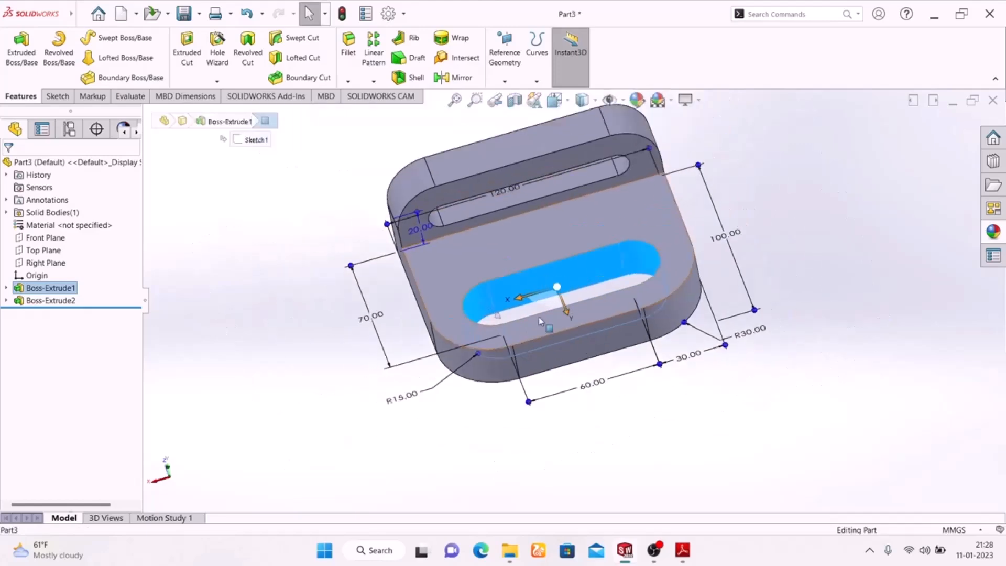
scroll(554, 177, down, 5)
scroll(487, 162, up, 1)
ctrl+click(483, 157)
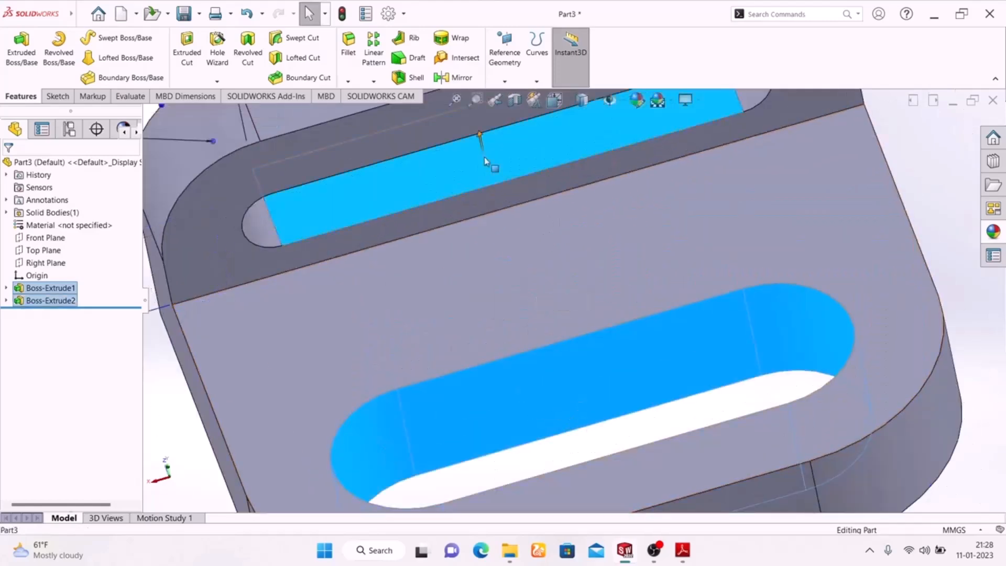
scroll(502, 238, up, 3)
ctrl+click(666, 179)
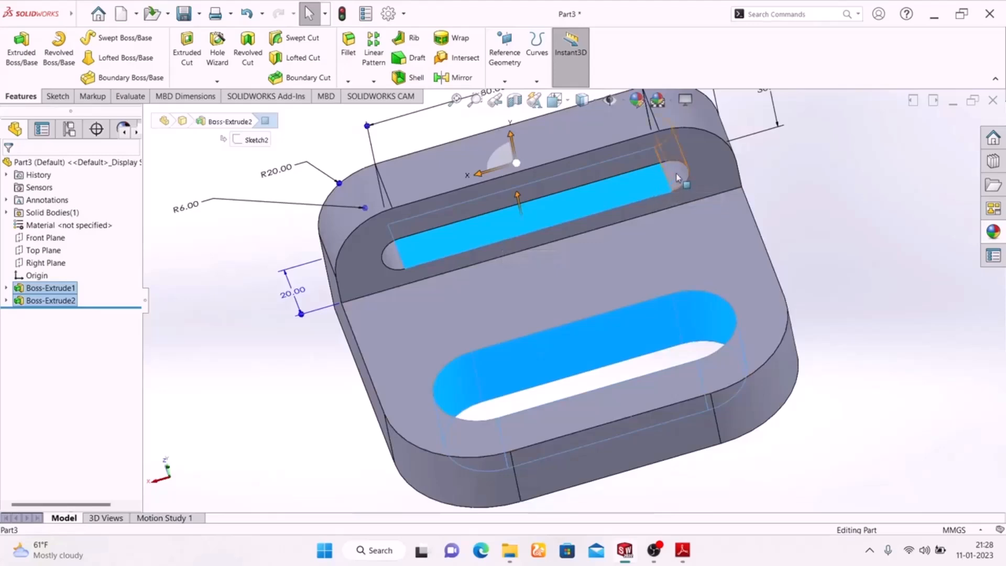
ctrl+click(394, 256)
middle_drag(859, 287, 675, 177)
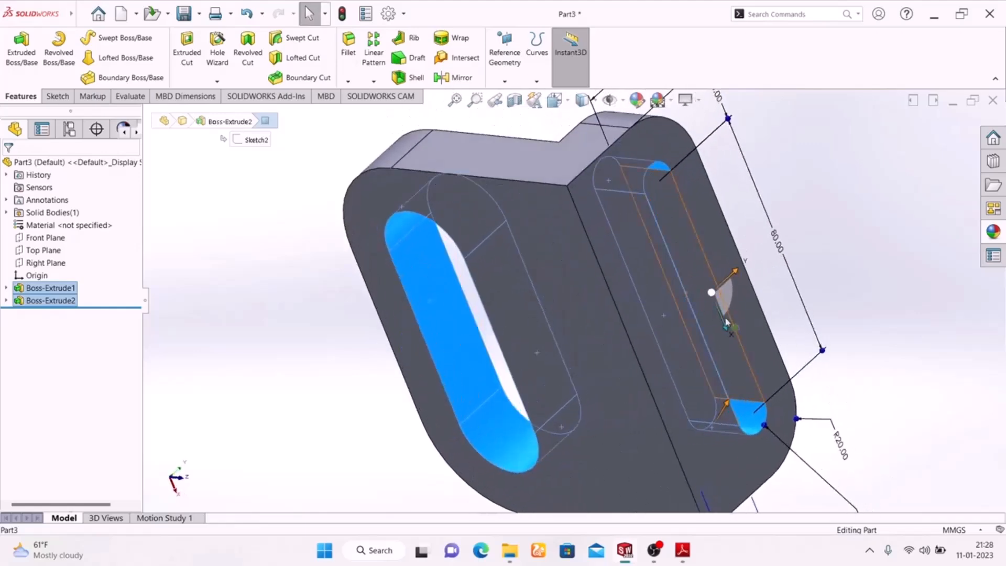
ctrl+click(723, 338)
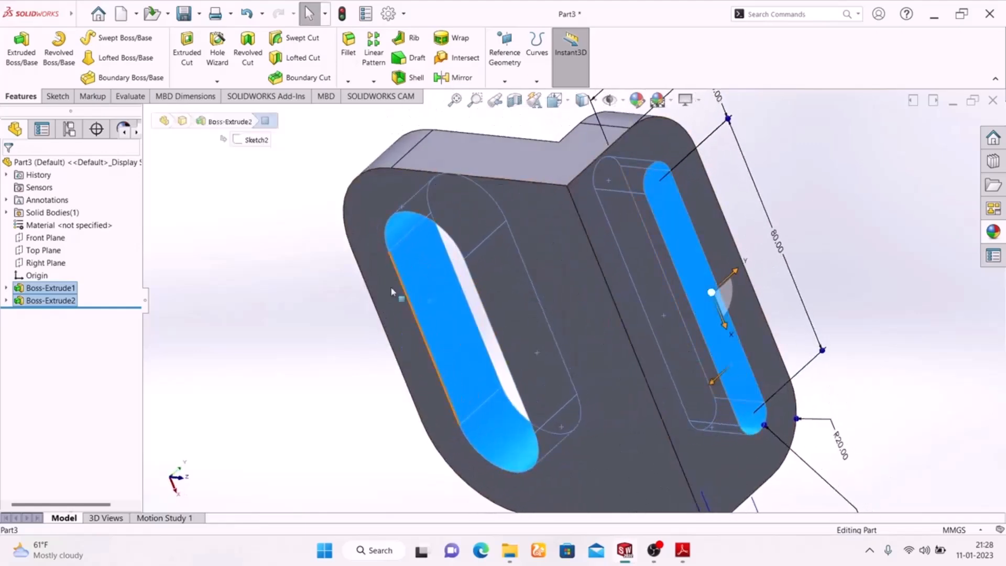
middle_drag(305, 249, 522, 439)
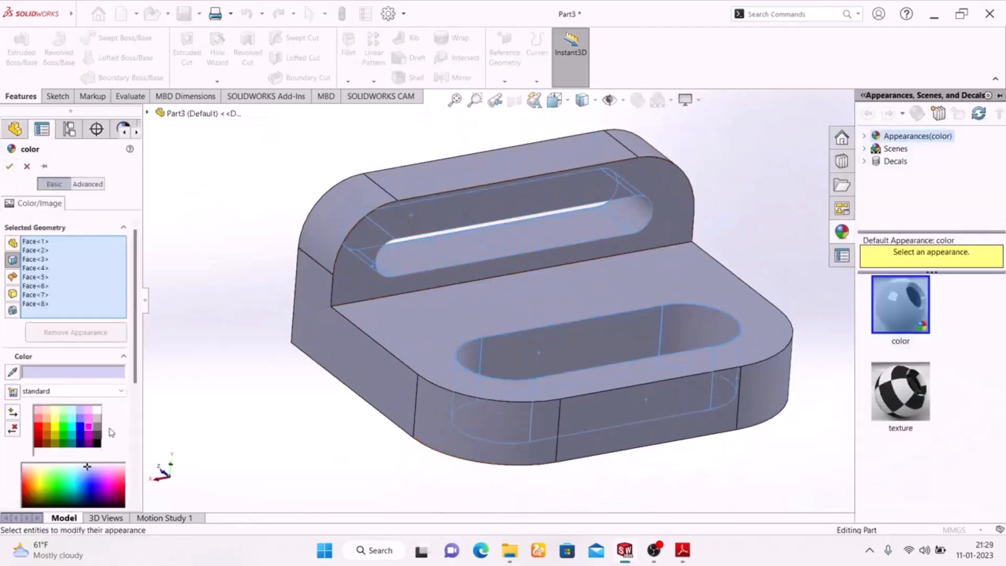
click(64, 431)
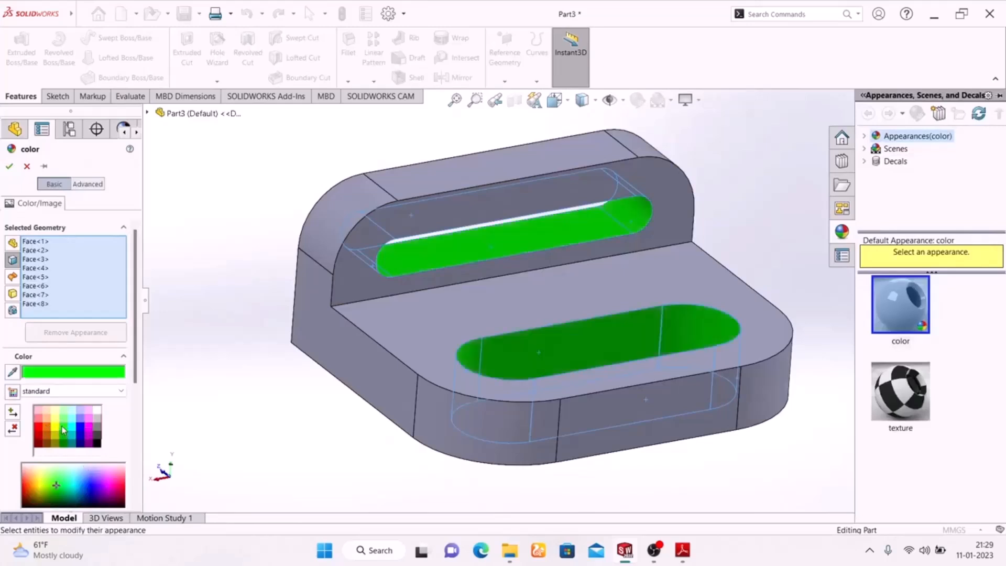
click(9, 166)
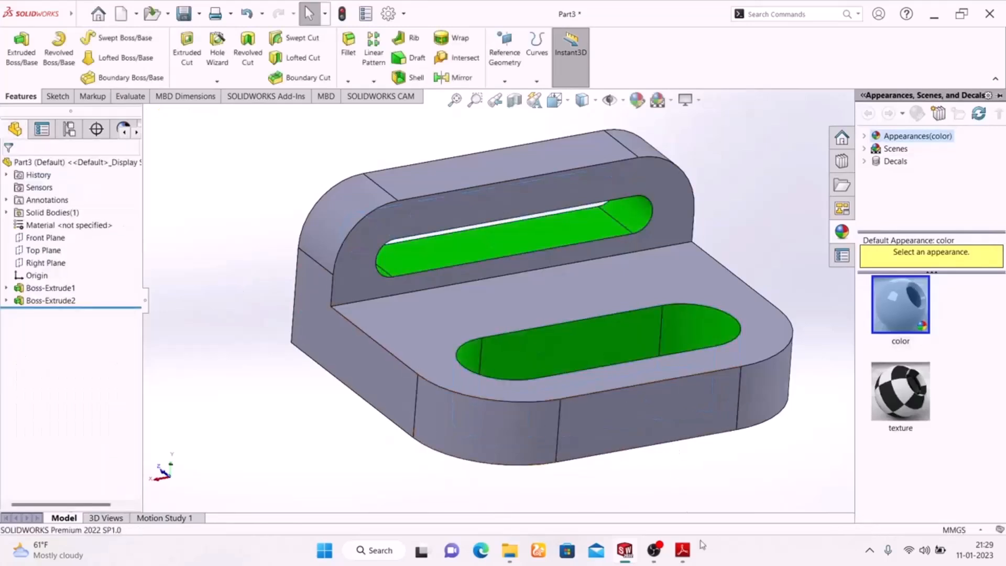
Check the face colours in the Adobe Reader drawing and colour the base plate's two straight side faces and its front face red.
mouse_move(679, 554)
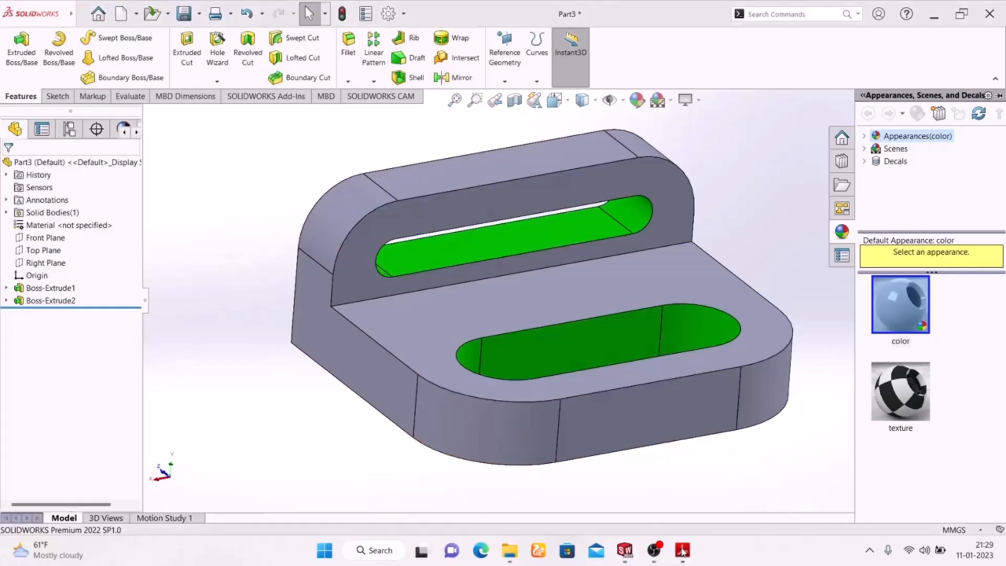
click(682, 550)
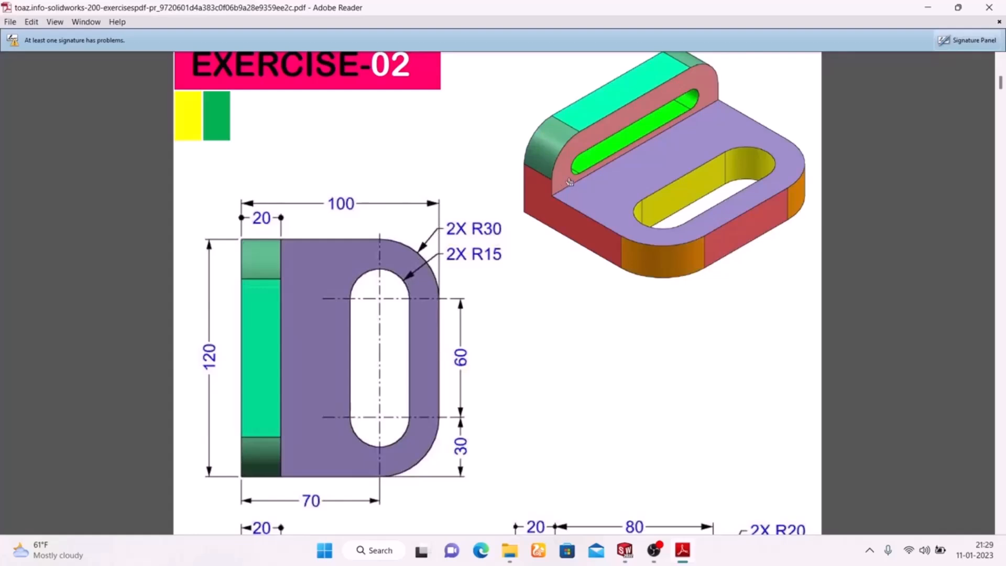
click(682, 550)
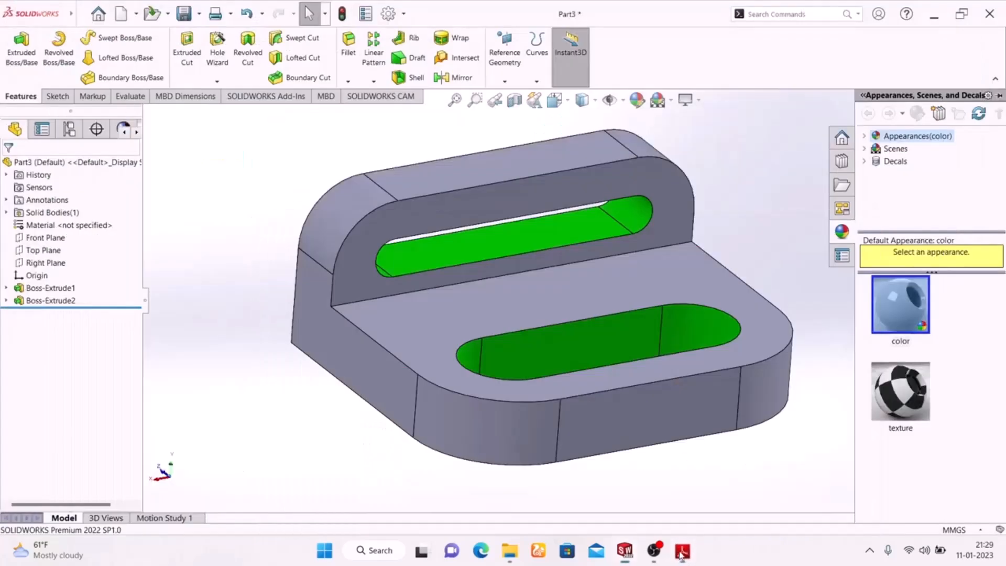
click(322, 333)
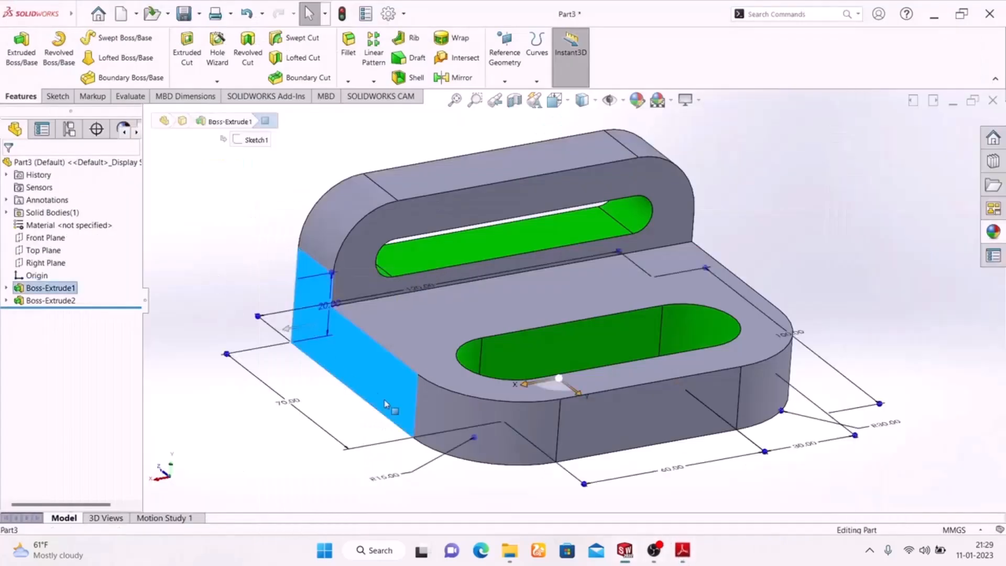
ctrl+click(597, 427)
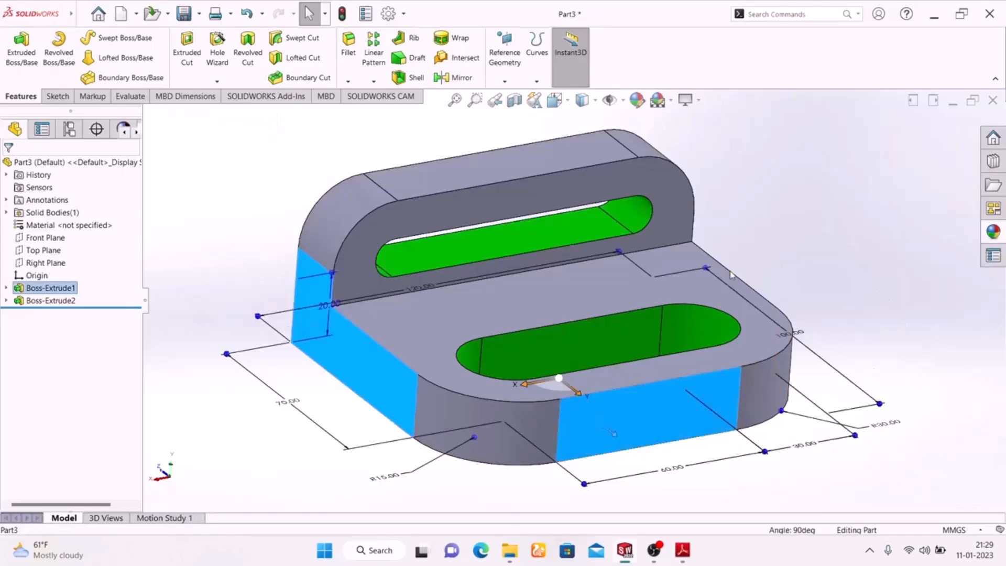
middle_drag(505, 178, 771, 287)
middle_drag(292, 303, 394, 285)
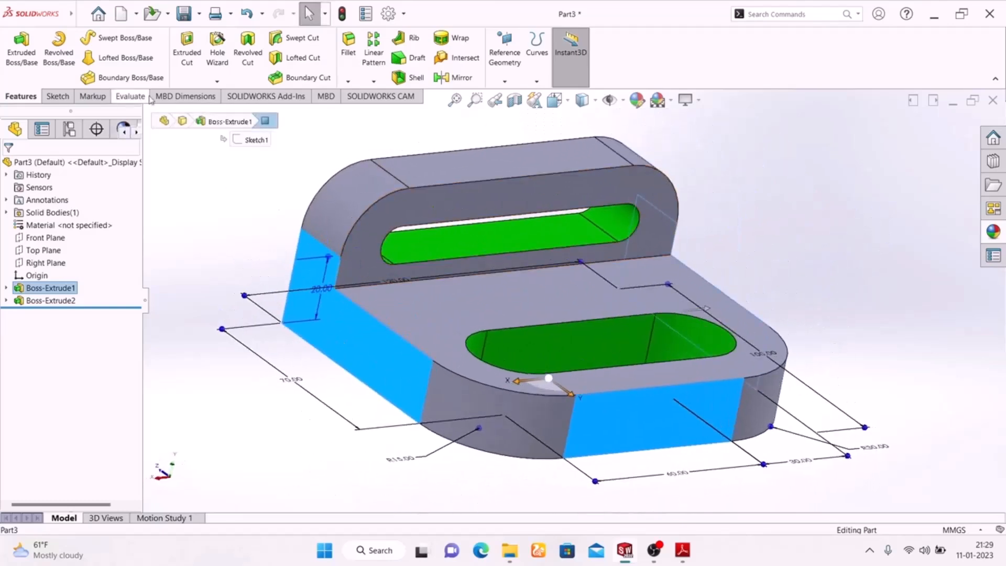
click(637, 99)
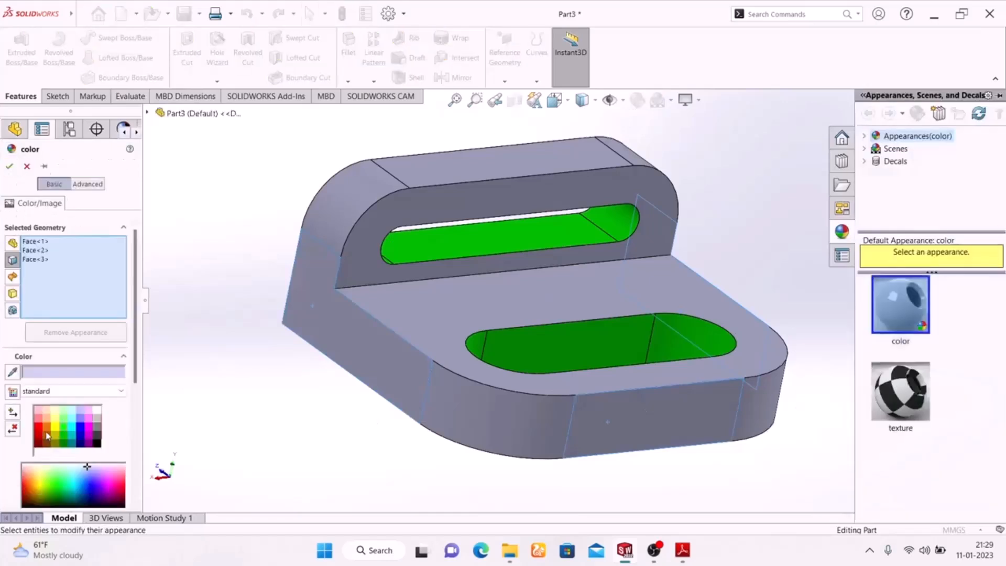
click(40, 432)
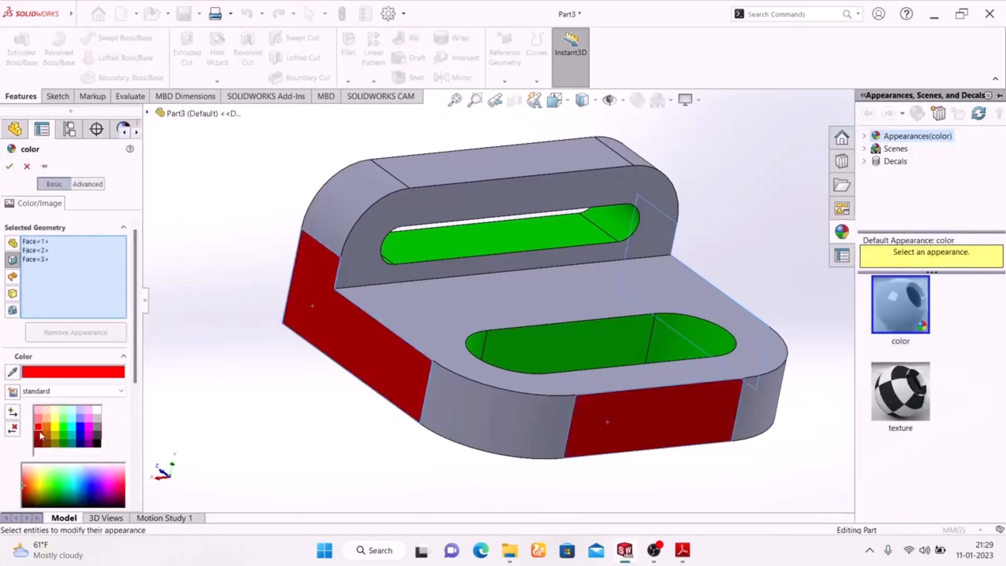
click(38, 420)
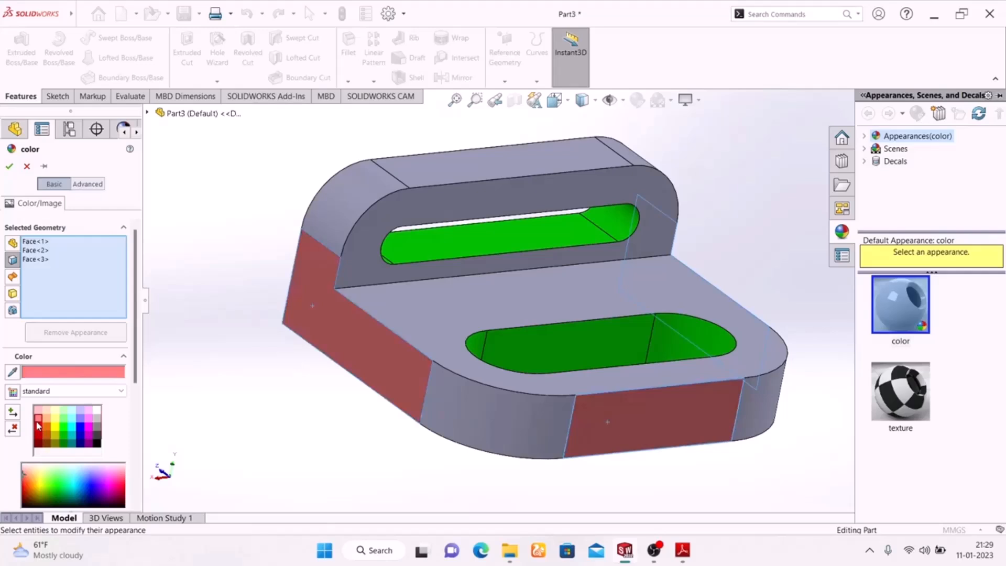
click(40, 432)
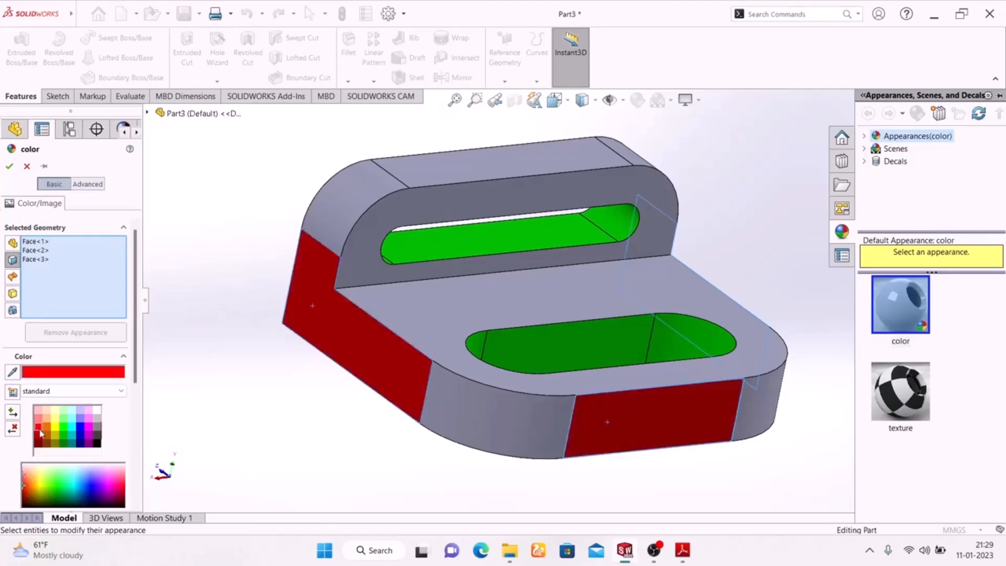
click(9, 166)
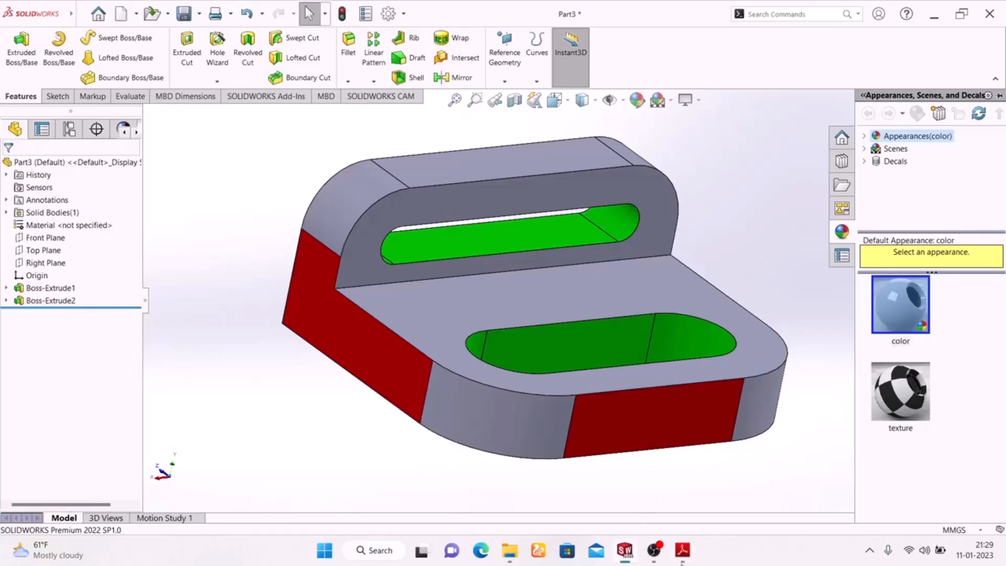
Check the orthographic views in the Adobe Reader drawing and colour the four rounded corner faces of base plate and upright yellow.
click(682, 550)
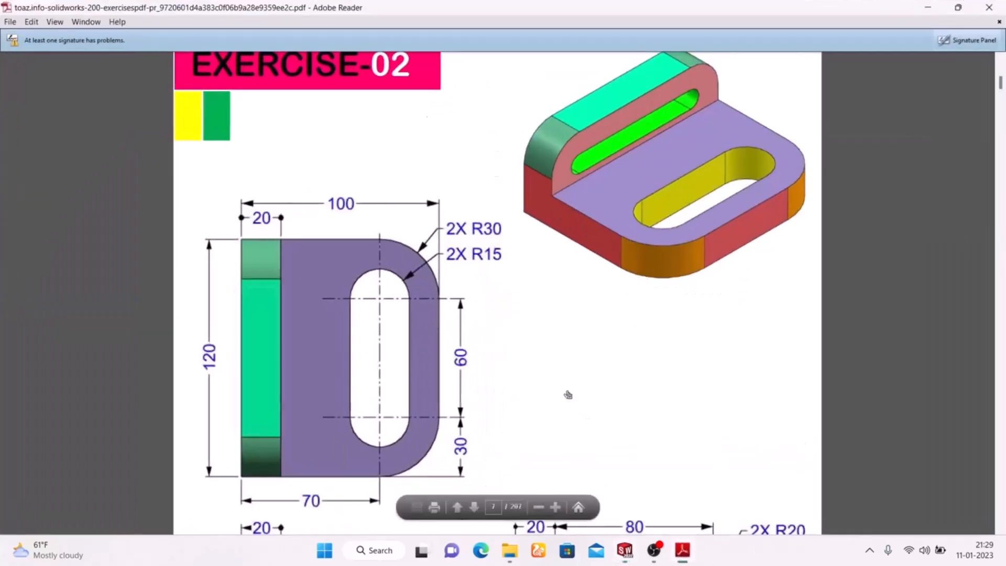
scroll(569, 394, down, 8)
scroll(570, 394, up, 2)
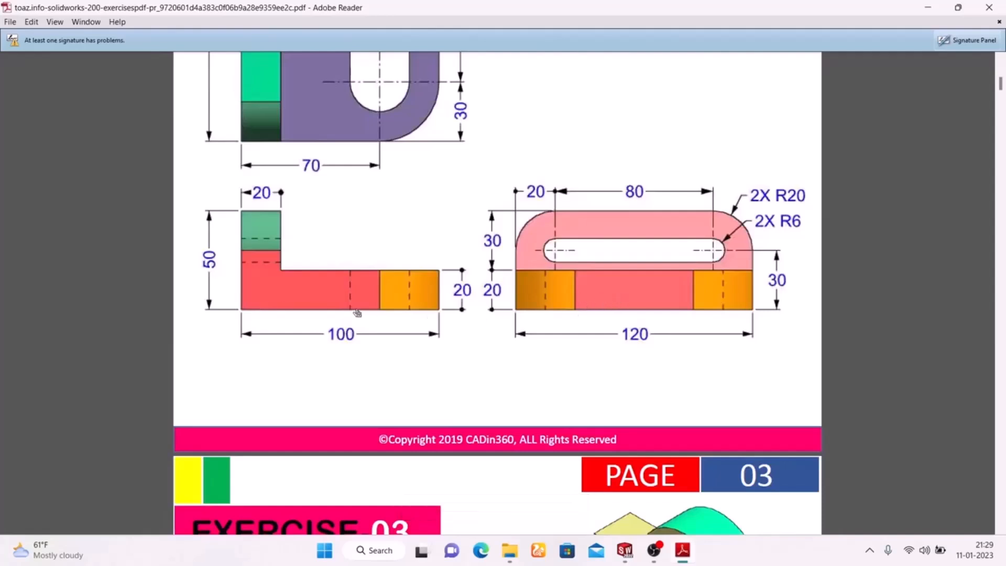
scroll(357, 314, up, 3)
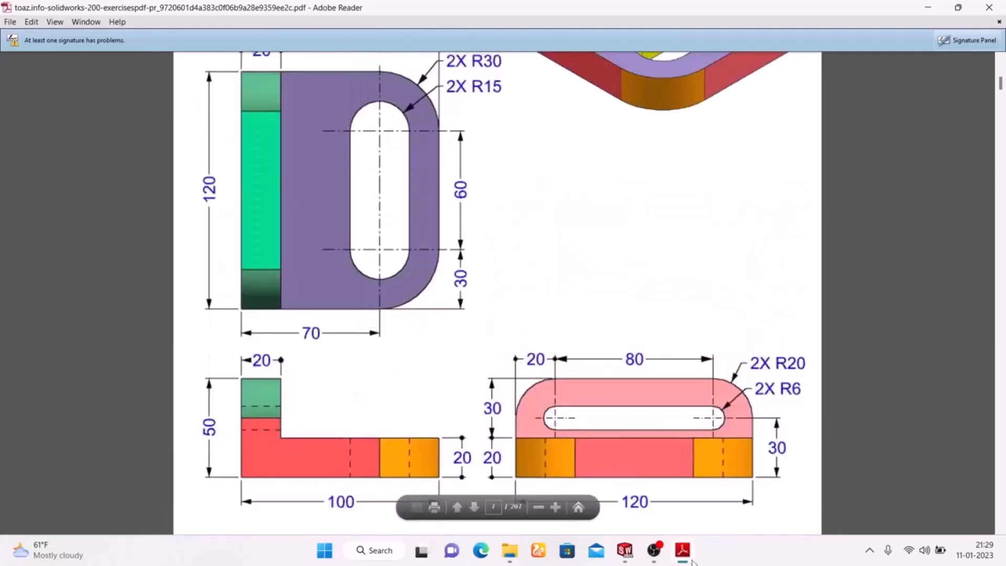
click(678, 556)
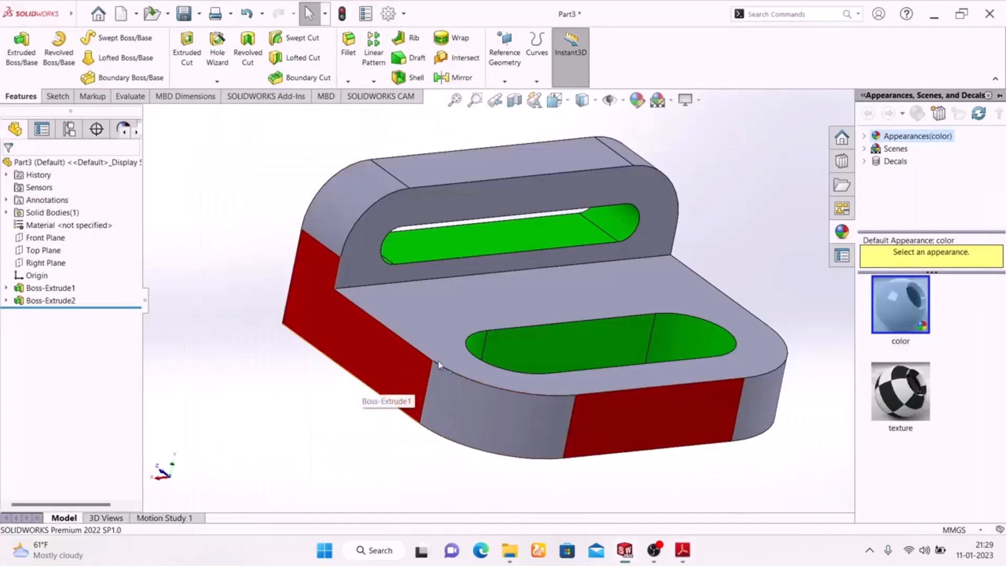
click(473, 412)
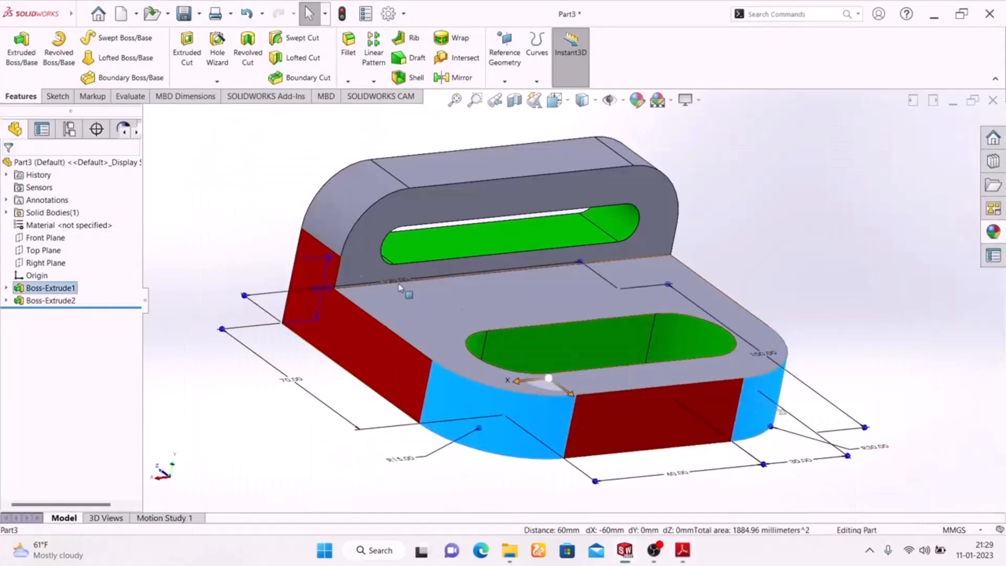
ctrl+click(343, 205)
middle_drag(778, 258, 767, 175)
ctrl+click(770, 172)
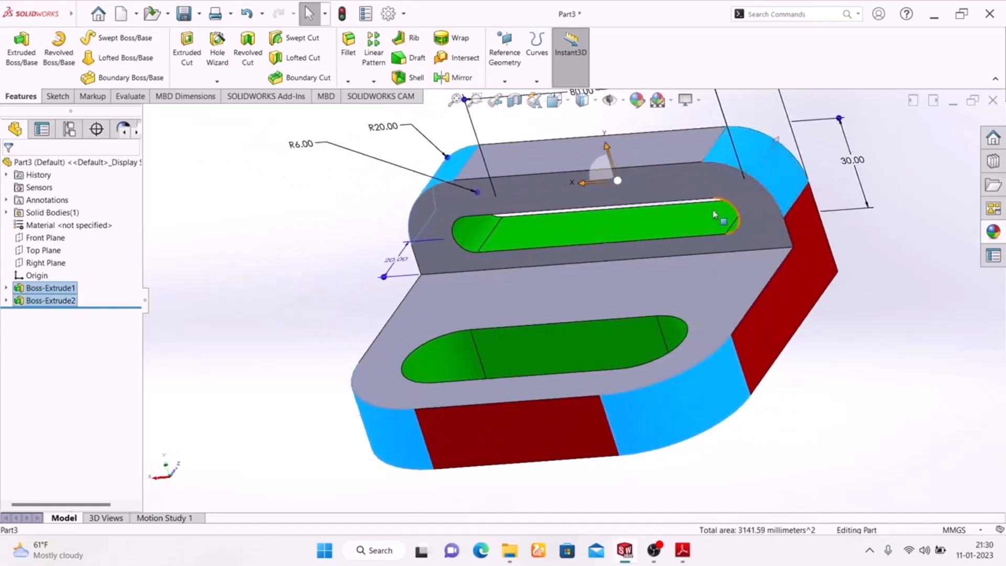
click(637, 99)
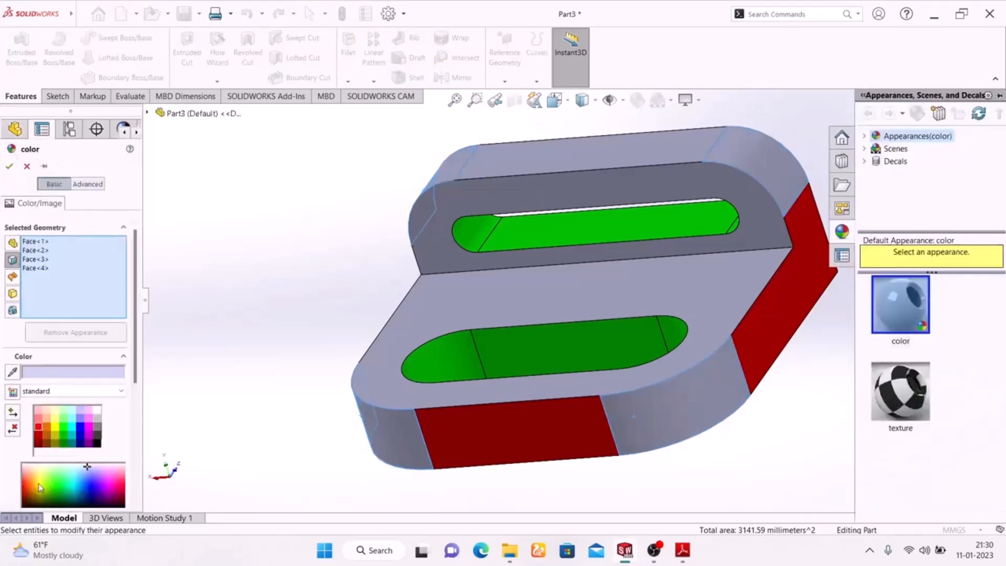
click(58, 431)
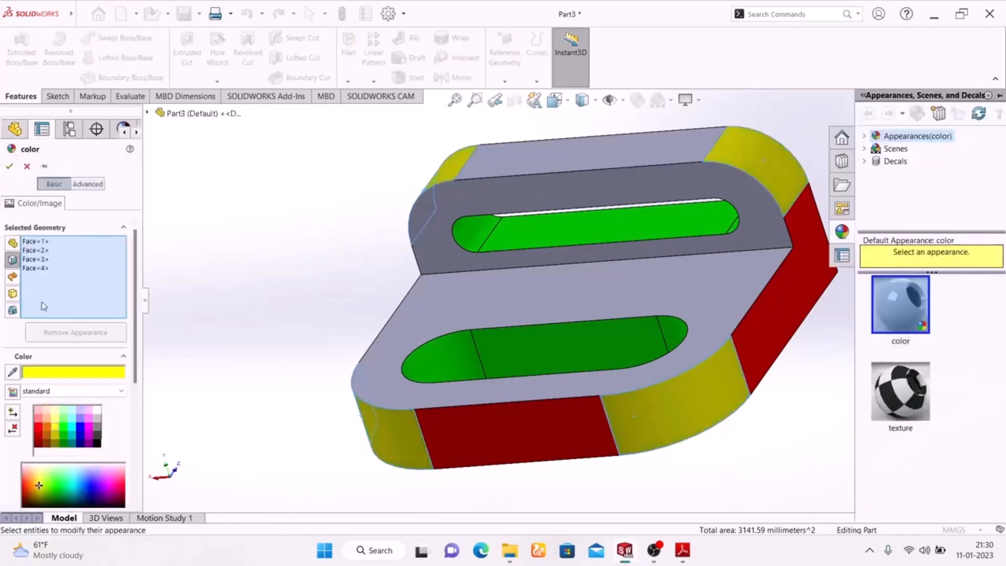
click(9, 165)
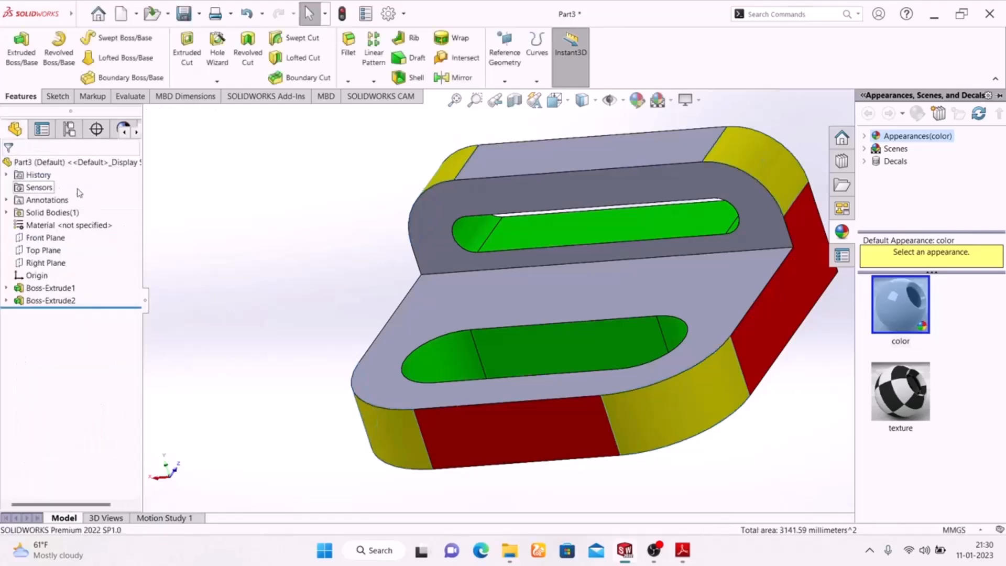
Colour the bracket's underside and the upright's back face cyan.
middle_drag(231, 316, 338, 140)
click(490, 429)
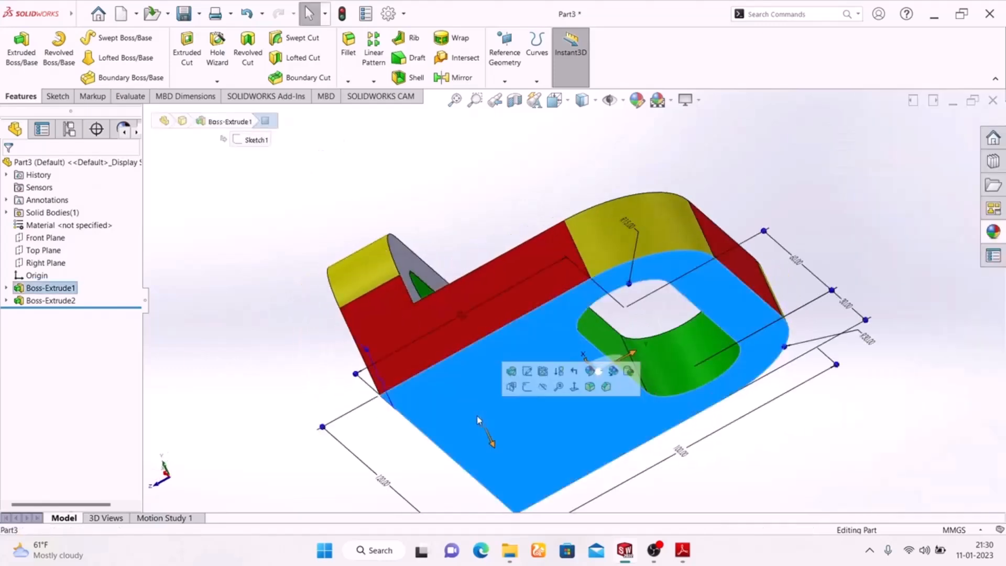
middle_drag(244, 343, 382, 411)
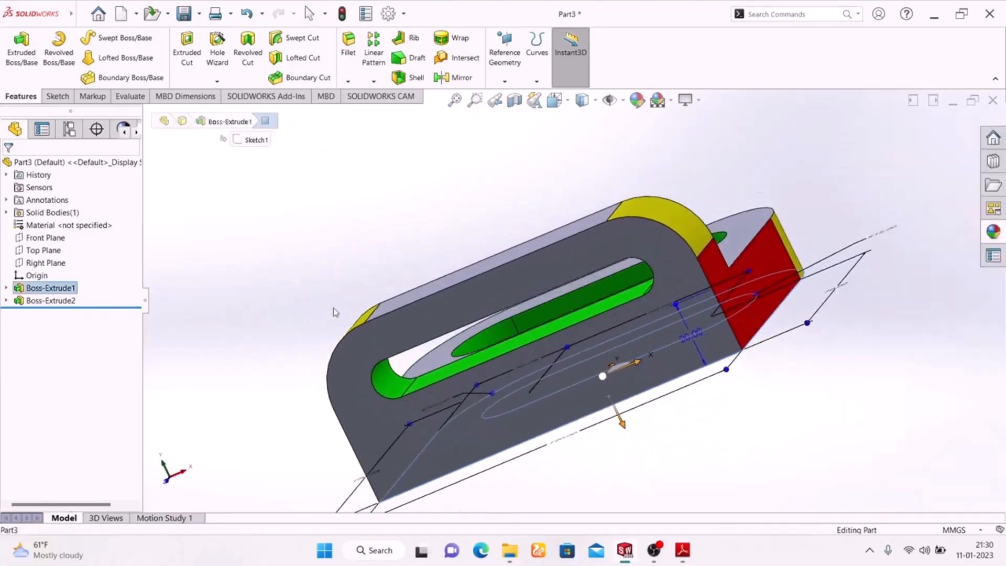
click(388, 420)
middle_drag(796, 423, 641, 478)
click(636, 100)
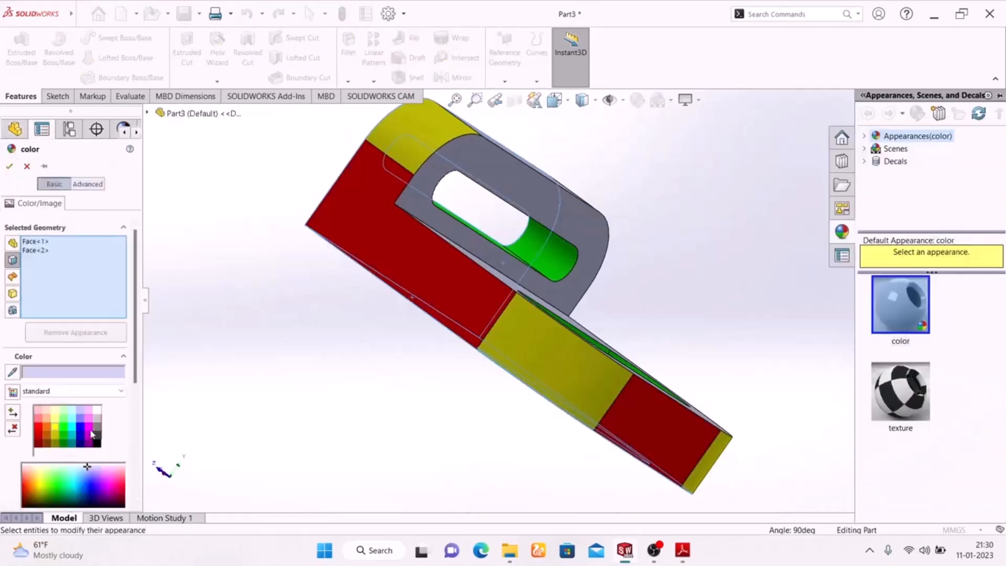
click(72, 432)
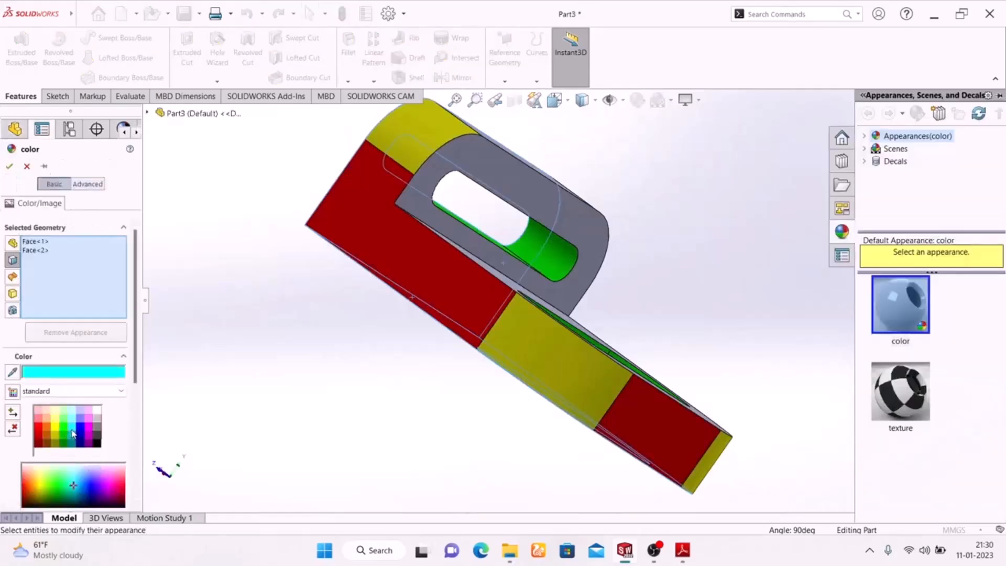
click(10, 166)
Colour the base plate's upper face and the upright's slotted front face magenta.
middle_drag(272, 379, 246, 466)
click(441, 332)
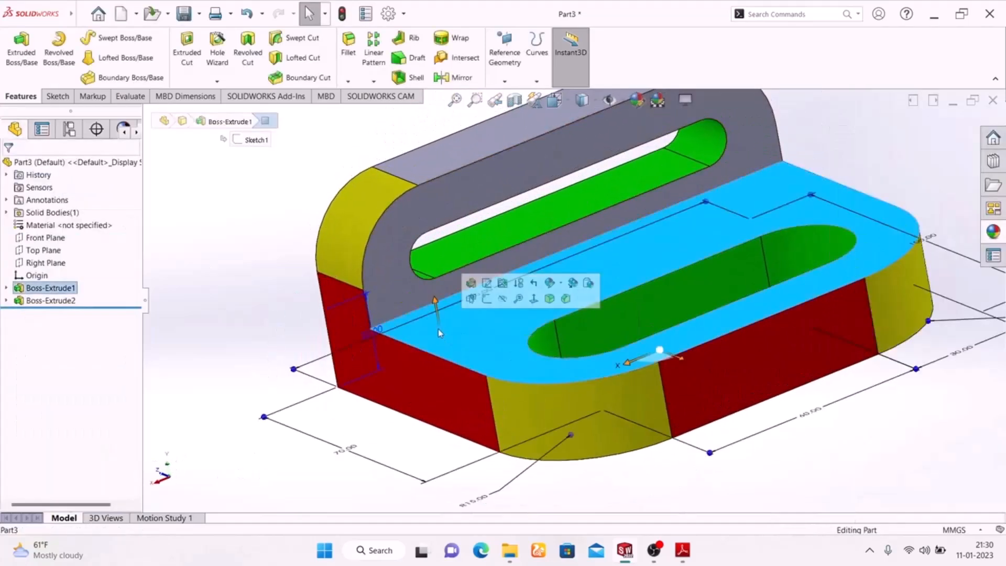
ctrl+click(397, 262)
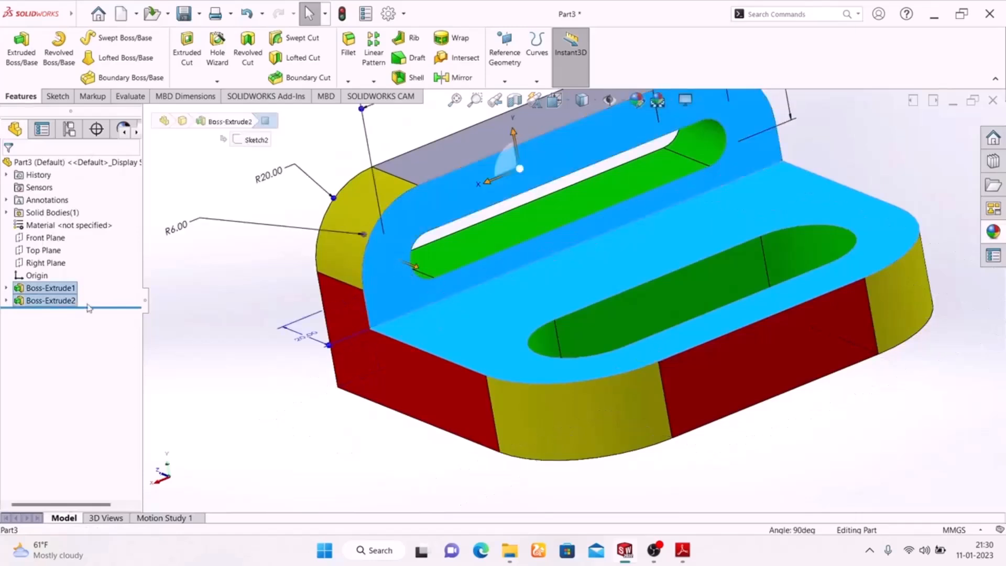
click(644, 105)
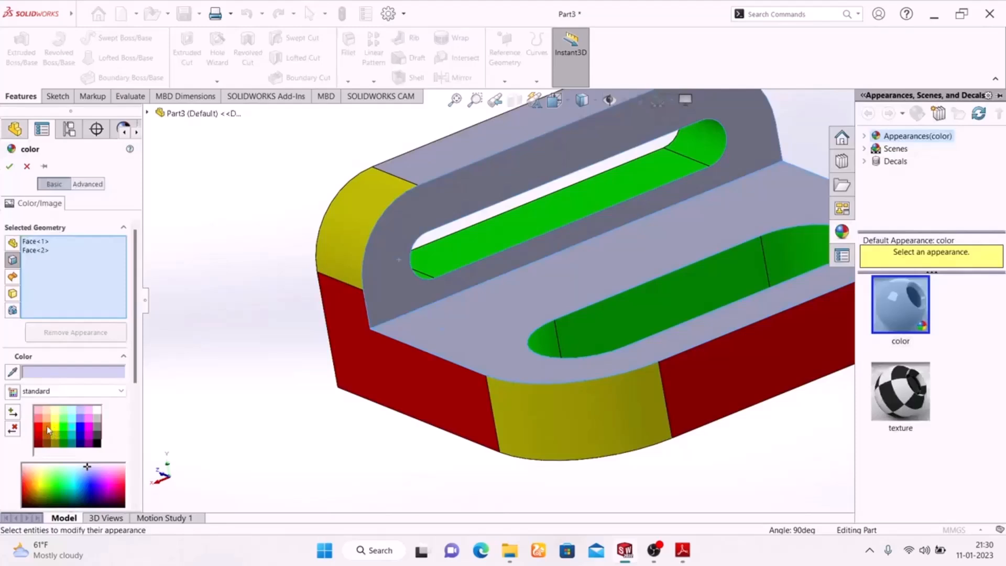
click(48, 430)
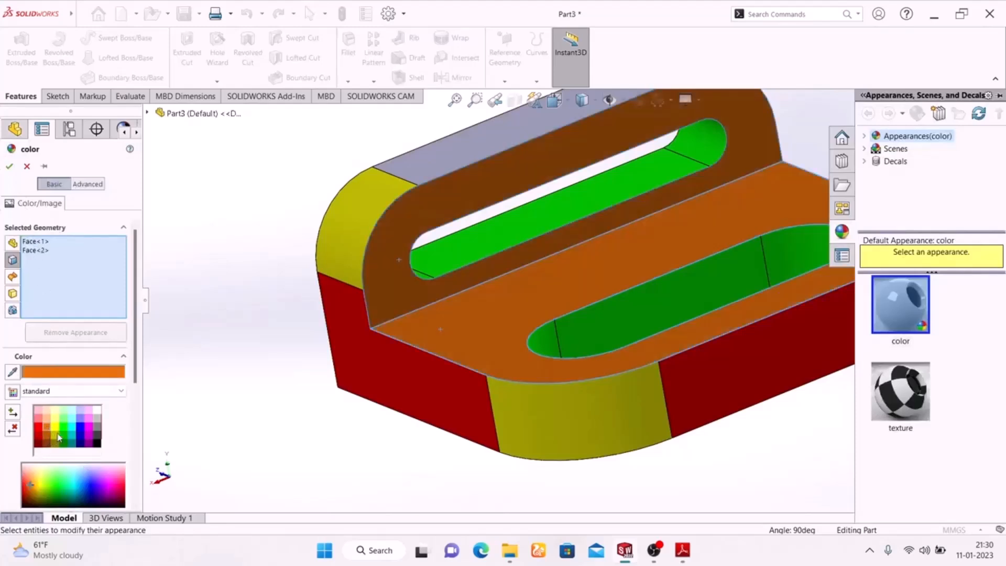
click(90, 429)
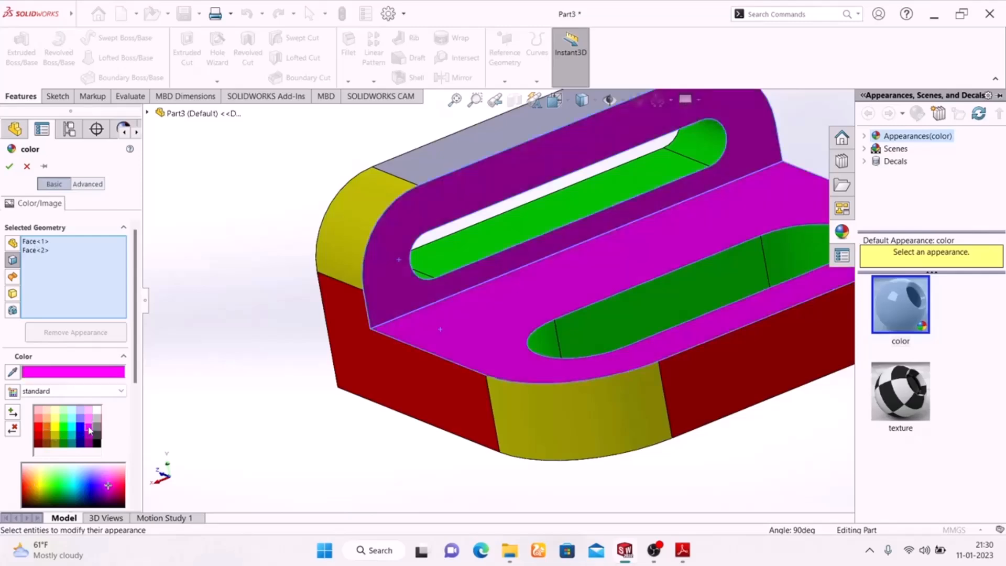
click(9, 166)
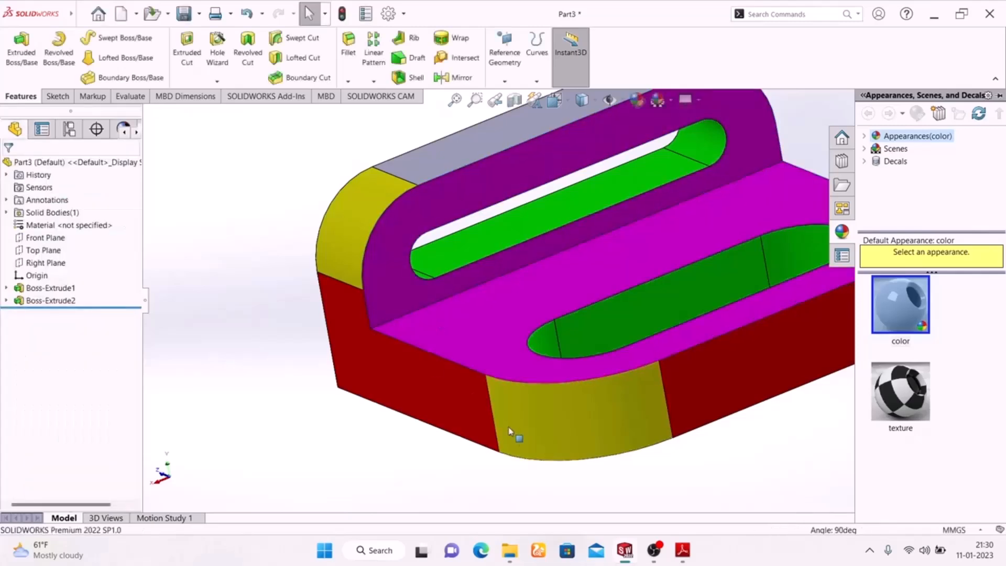
Colour the flat face along the upper edge of the bracket's upright red.
middle_drag(373, 461, 348, 415)
scroll(346, 414, up, 4)
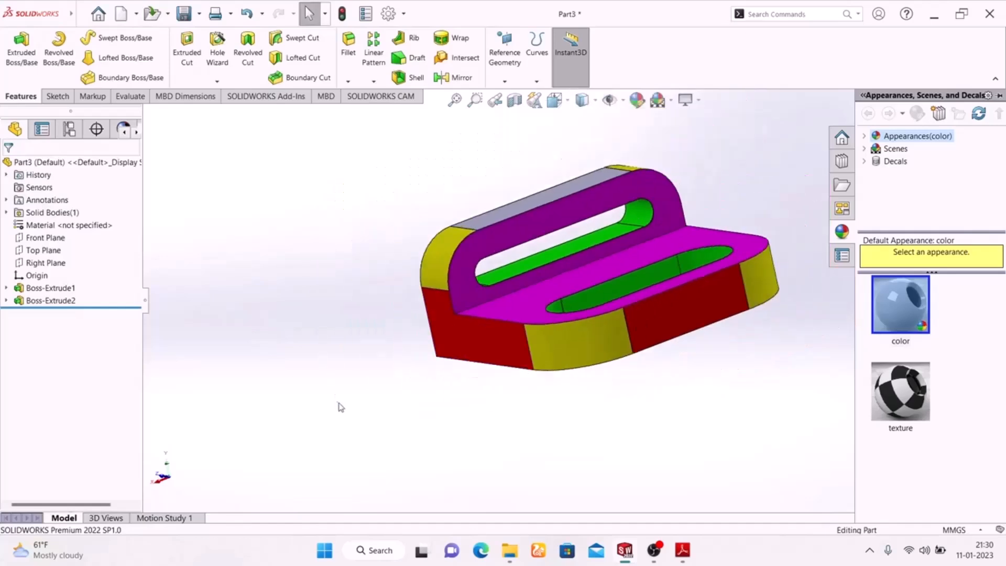
middle_drag(673, 406, 589, 196)
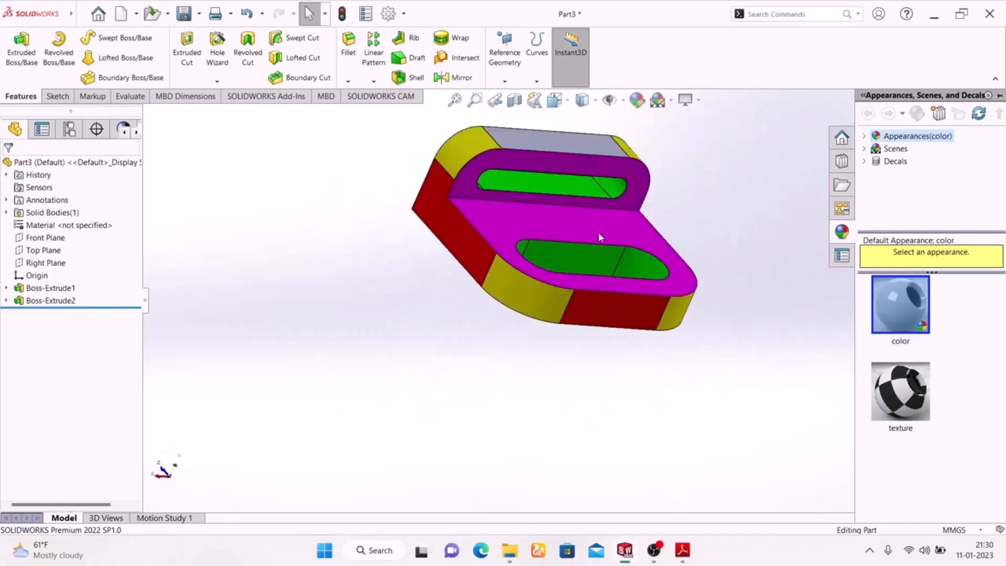
scroll(588, 189, down, 3)
click(559, 129)
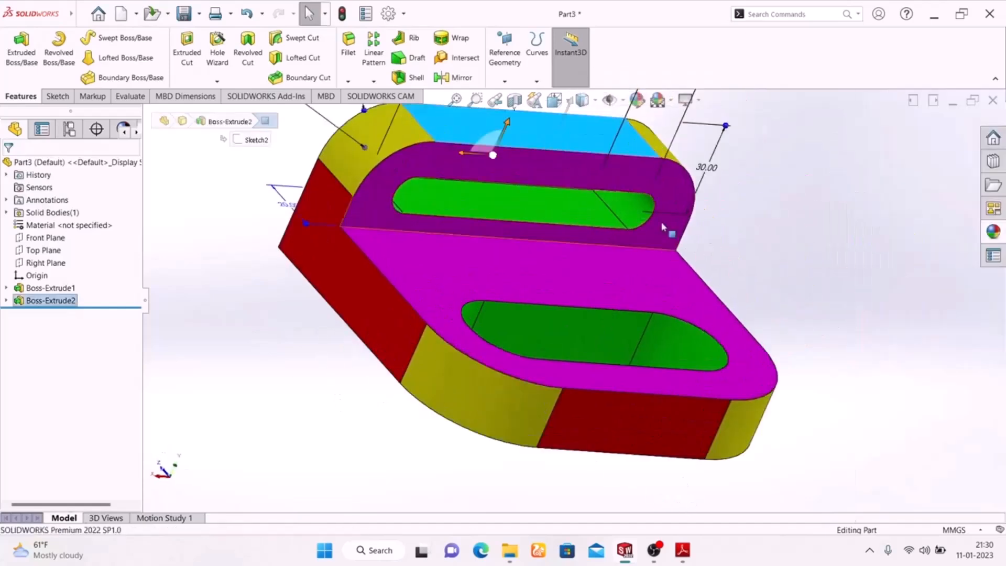
click(650, 105)
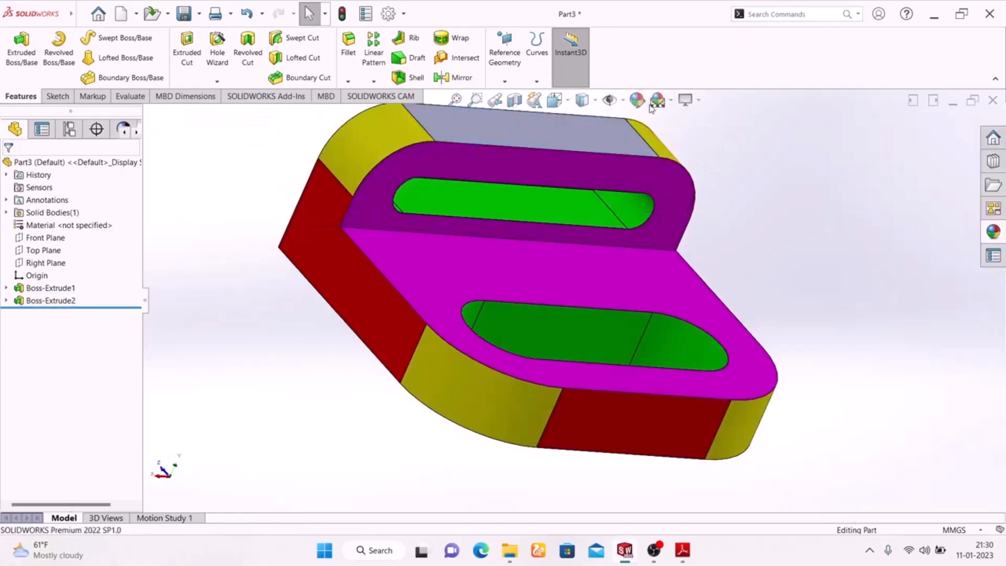
click(579, 142)
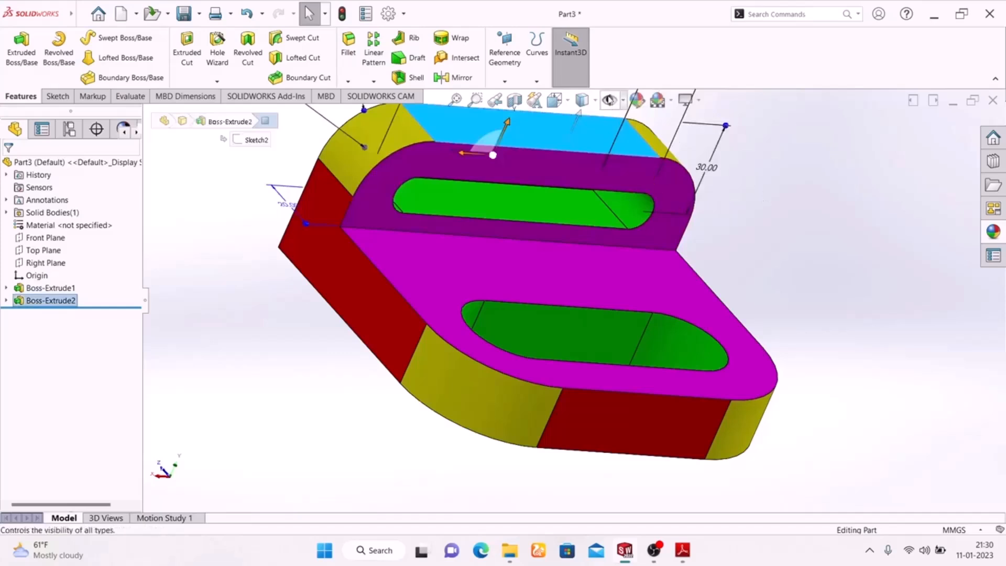
click(637, 99)
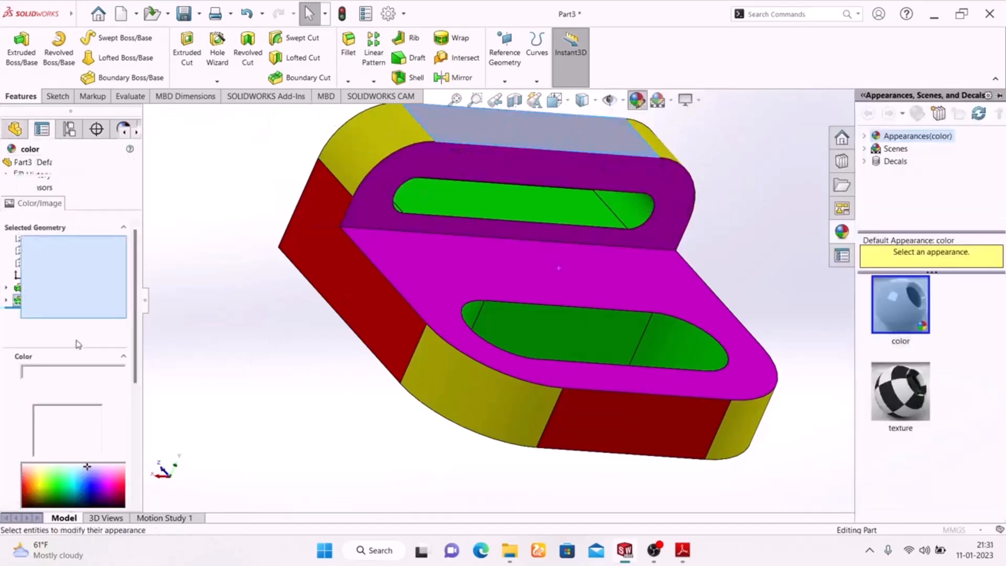
click(38, 429)
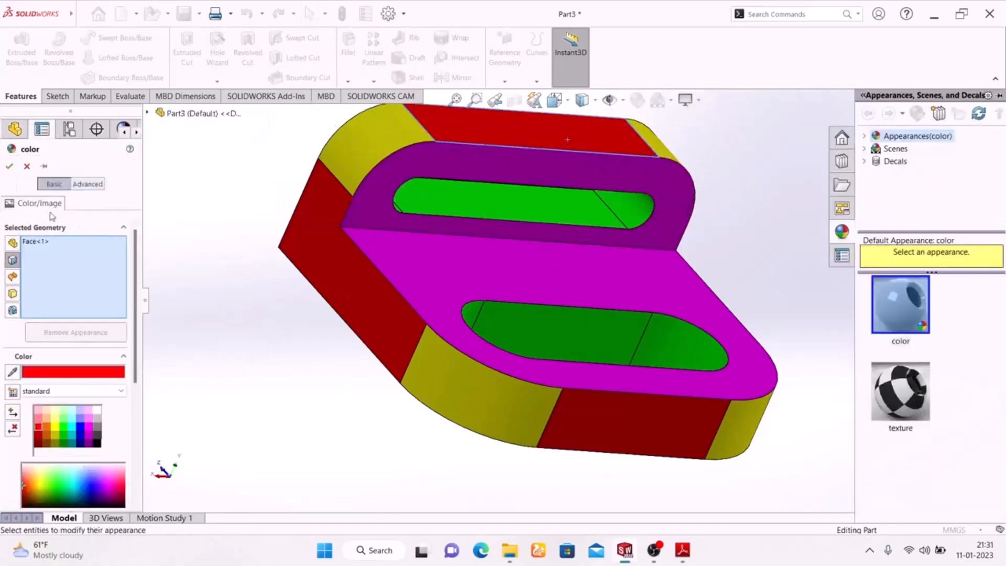
click(9, 166)
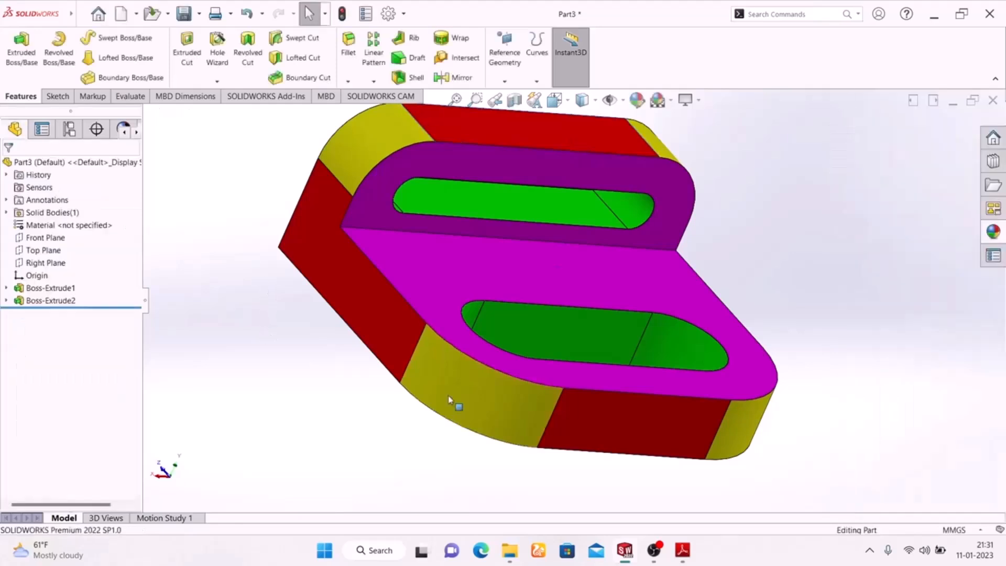
Give the coloured bracket a plain white scene background and adjust its shading in the view settings.
scroll(304, 309, up, 3)
middle_drag(307, 305, 307, 391)
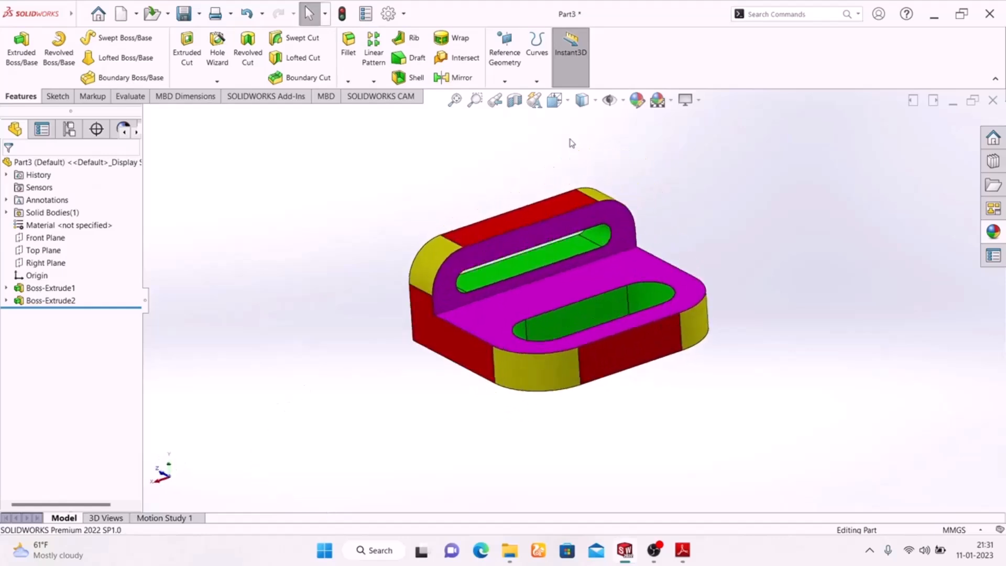
click(668, 108)
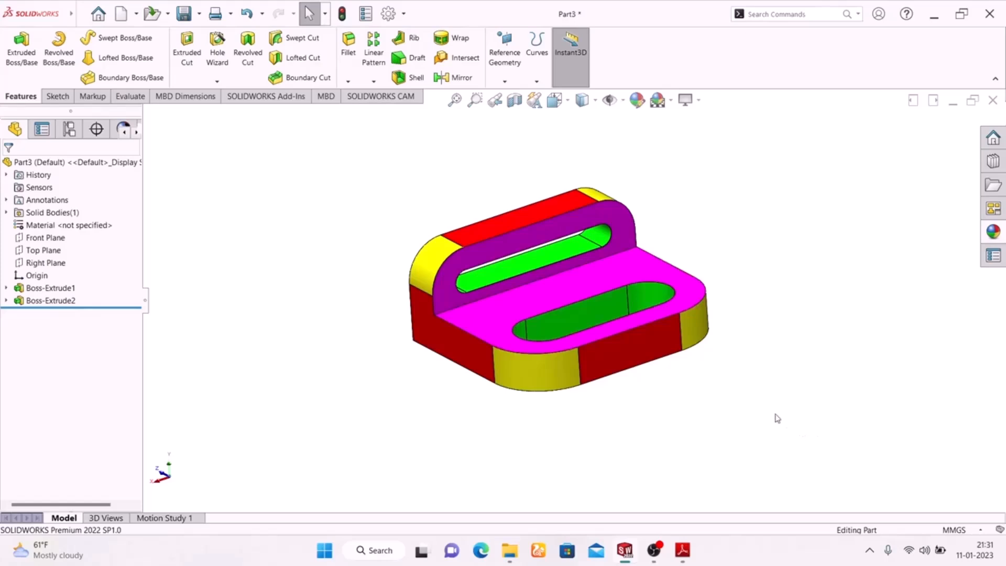
mouse_move(771, 402)
middle_down()
mouse_move(730, 404)
mouse_move(738, 431)
mouse_move(786, 395)
mouse_move(770, 421)
middle_up()
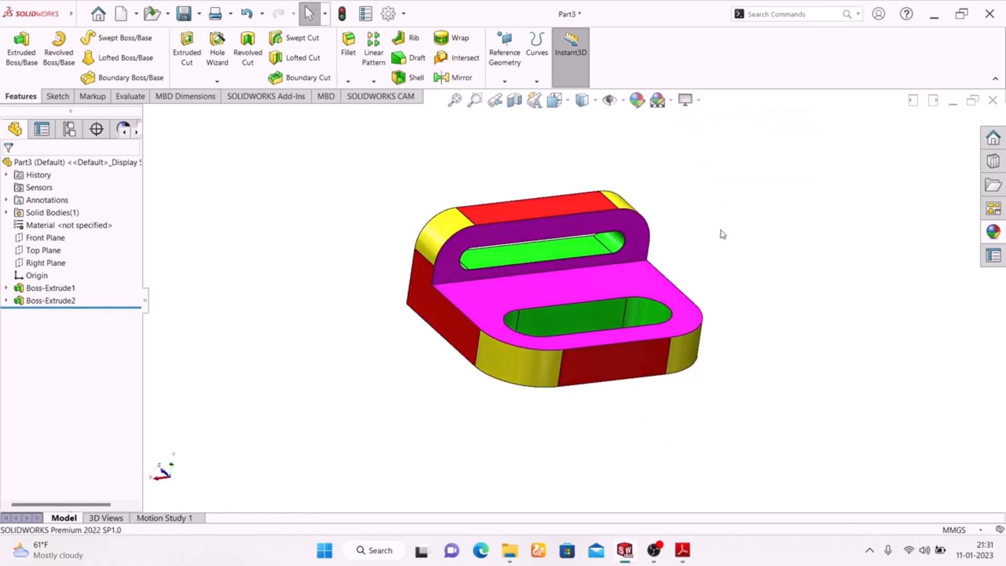
middle_drag(721, 240, 666, 336)
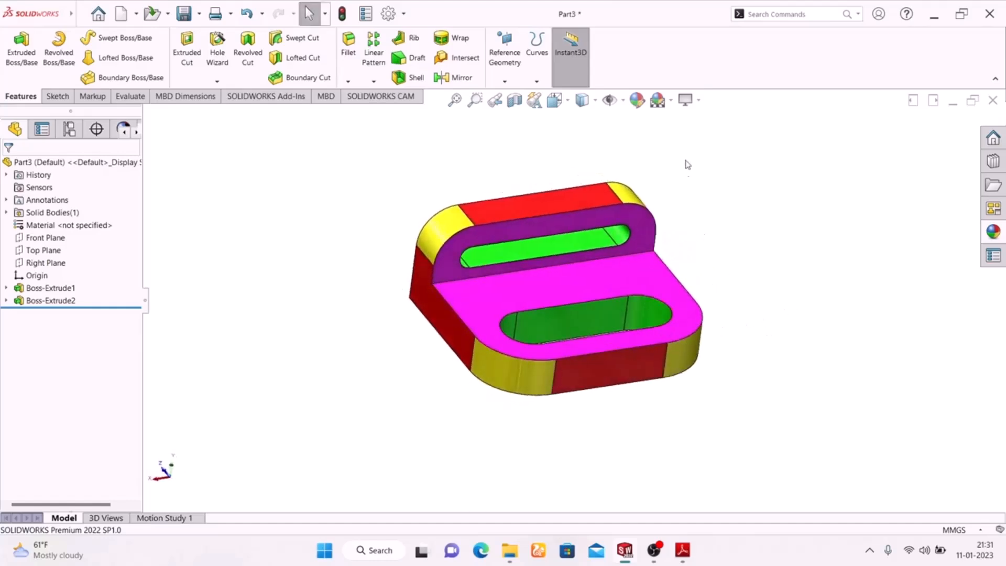
click(685, 99)
click(704, 122)
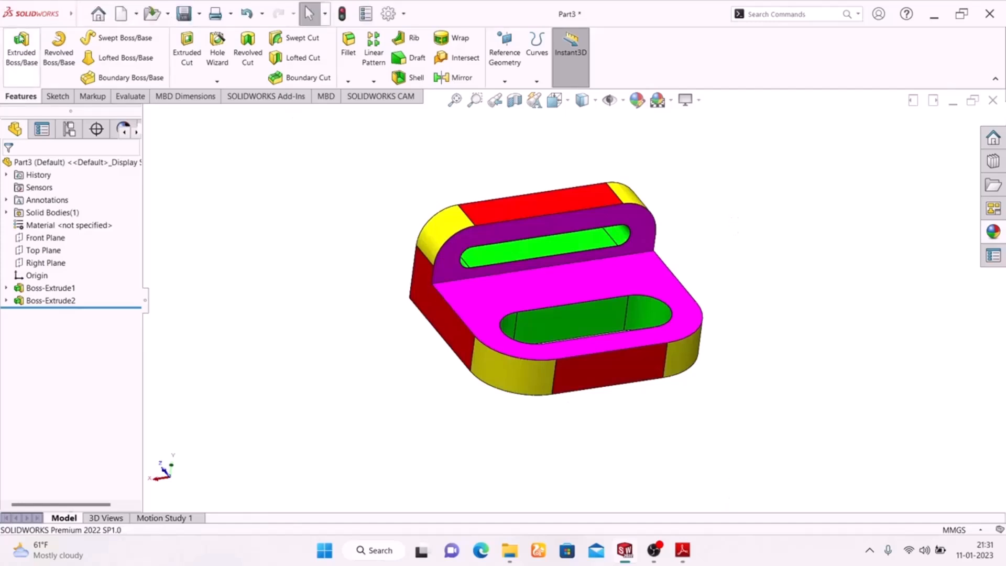
click(98, 14)
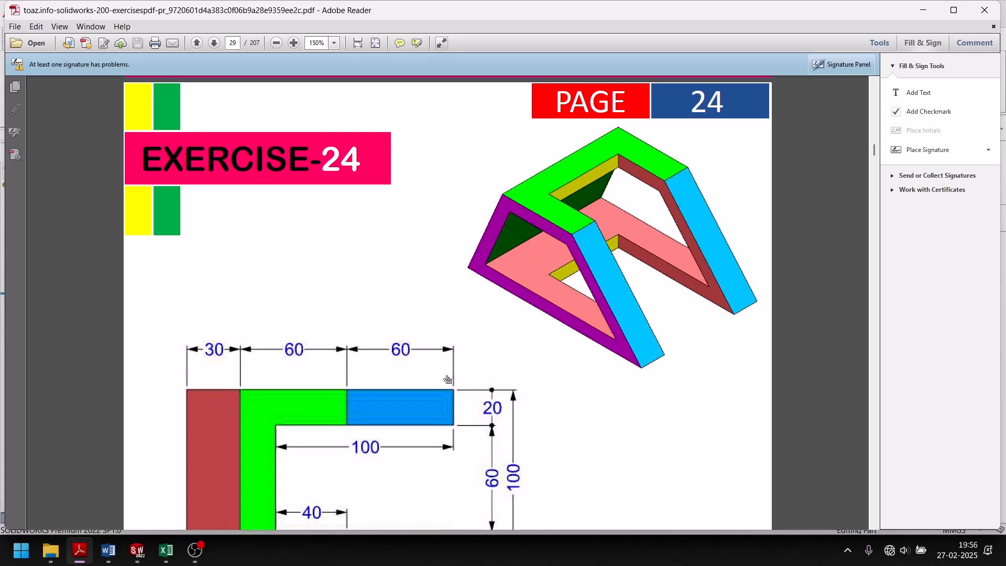
Examine the Exercise-24 page in Adobe Reader, comparing the isometric view with the dimensioned plan, front and side views.
scroll(451, 324, down, 3)
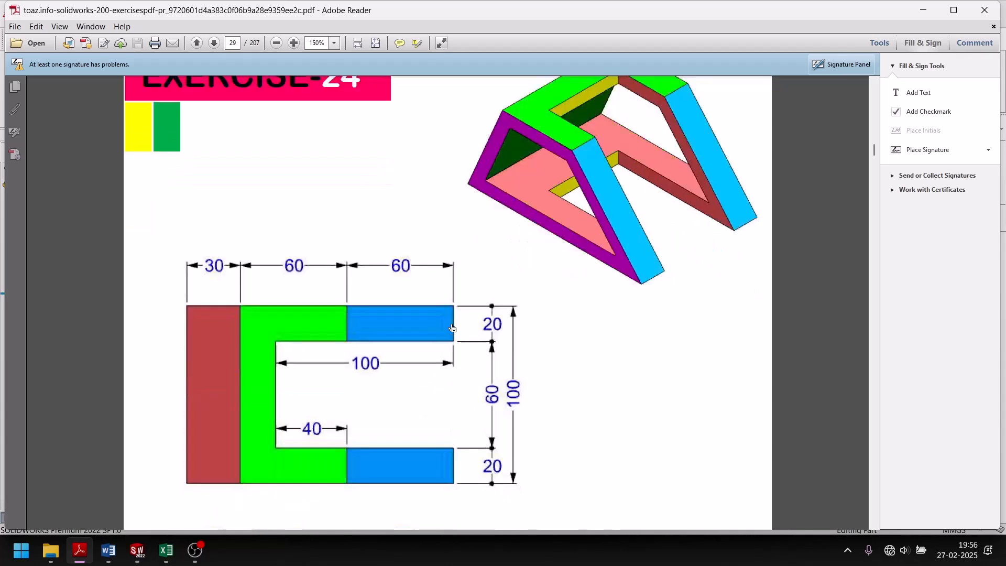
scroll(452, 323, up, 3)
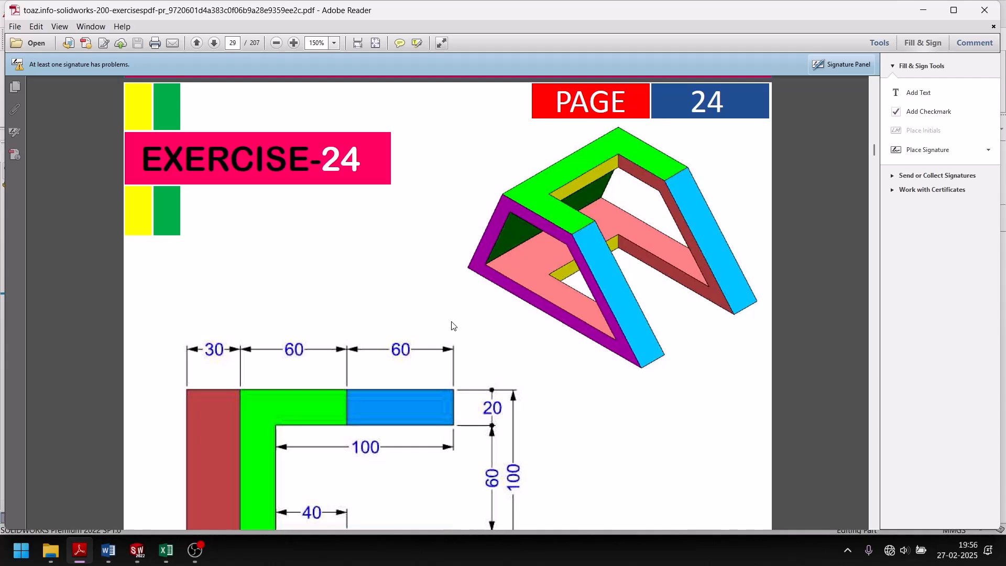
scroll(452, 324, down, 3)
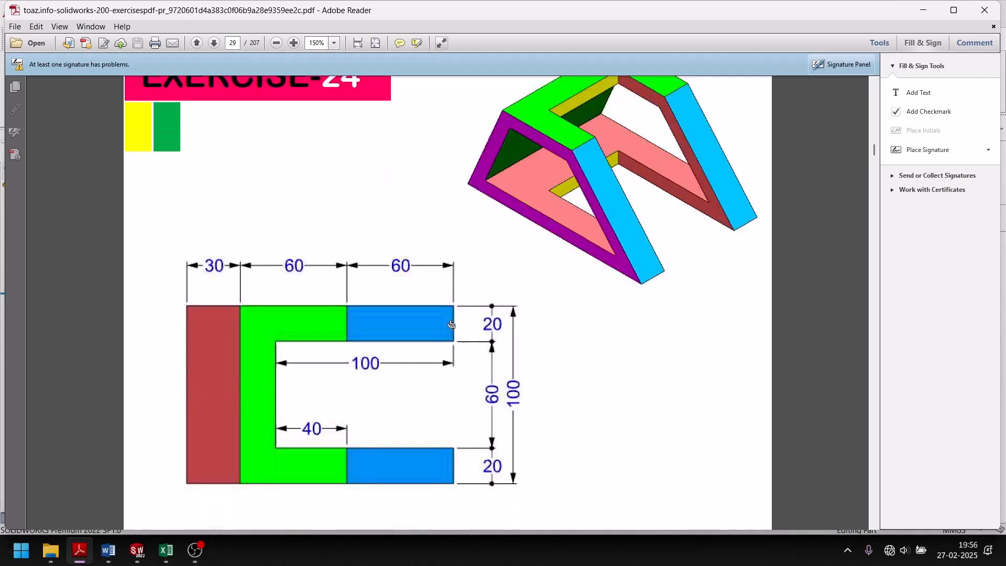
scroll(451, 324, down, 6)
scroll(451, 324, down, 2)
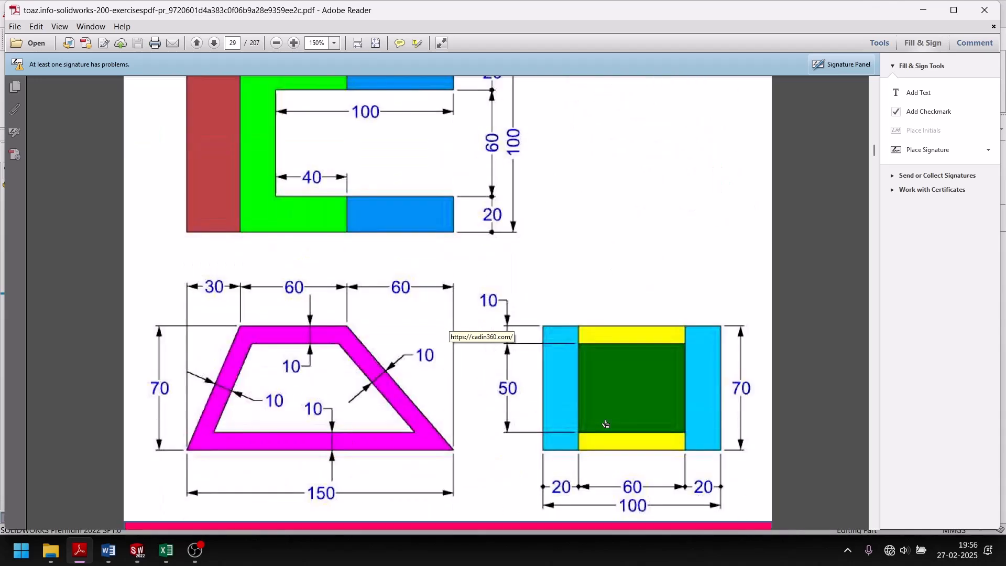
scroll(643, 427, up, 8)
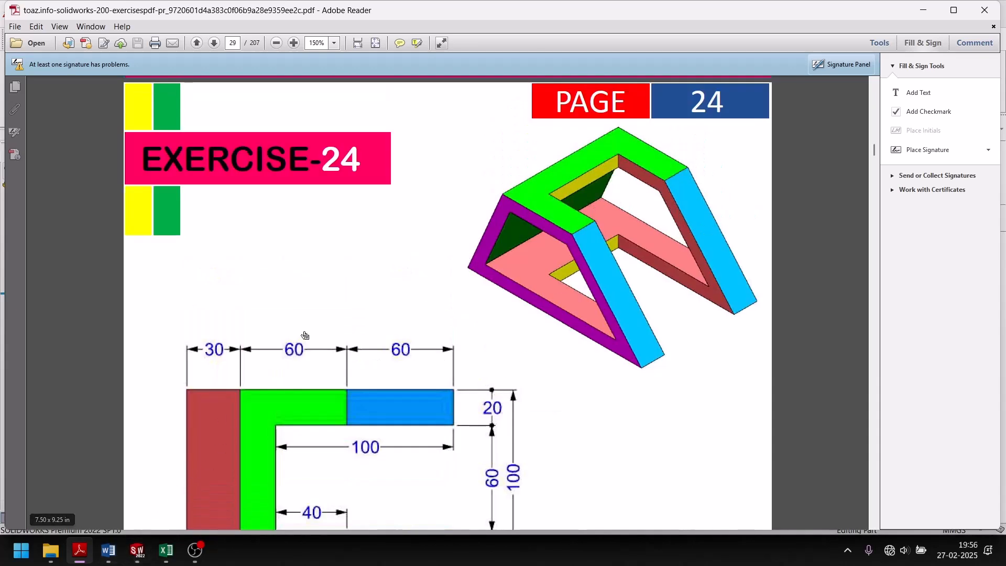
scroll(304, 333, down, 4)
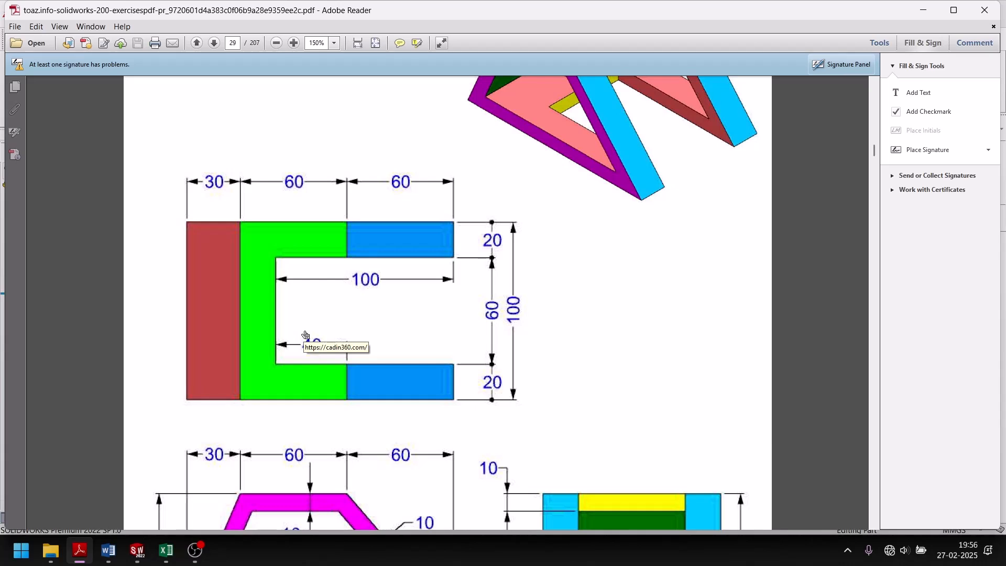
scroll(305, 335, down, 4)
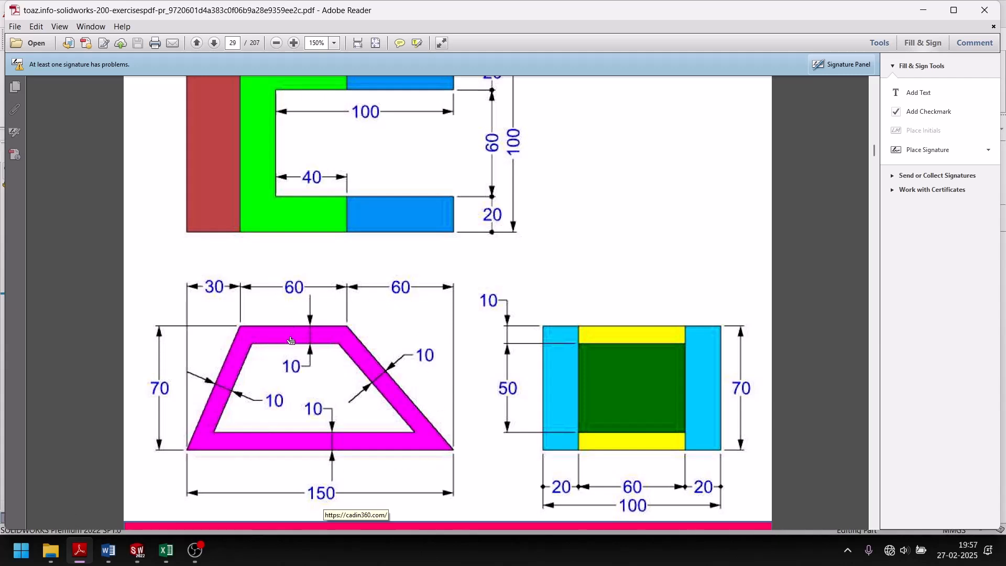
scroll(291, 341, up, 3)
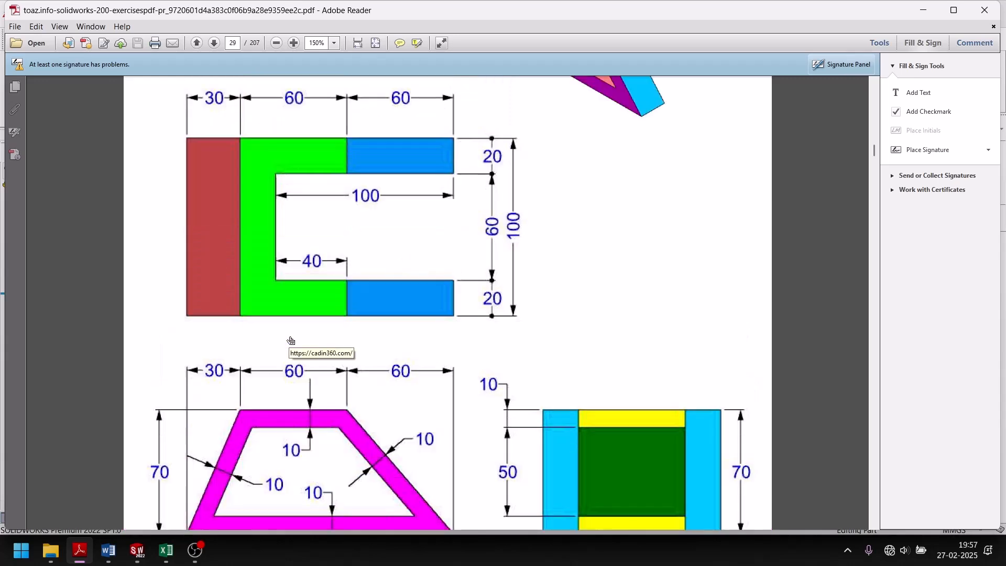
scroll(291, 340, down, 3)
Switch to the empty part in SOLIDWORKS and set its unit system to MMGS (millimeter, gram, second).
mouse_move(136, 552)
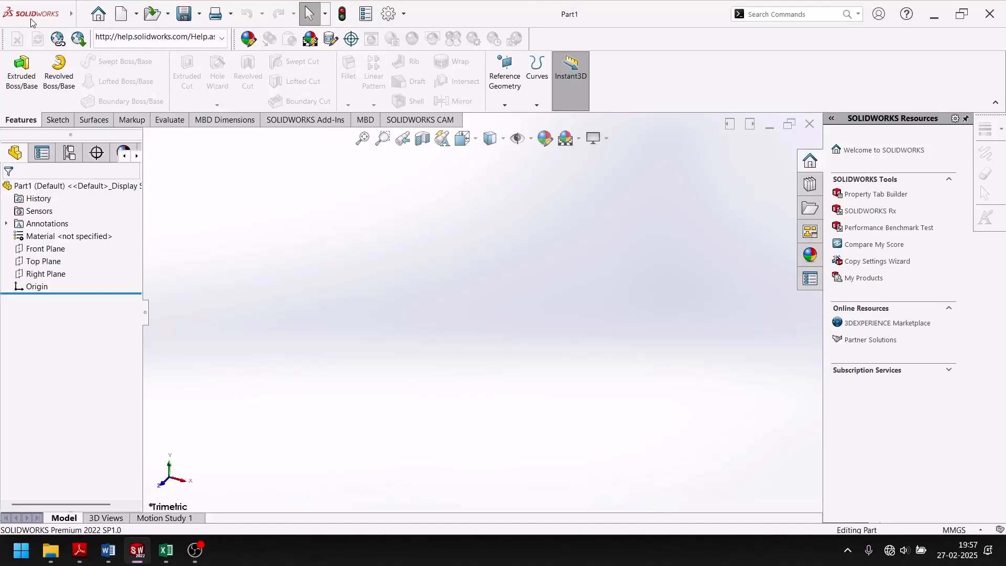
click(81, 15)
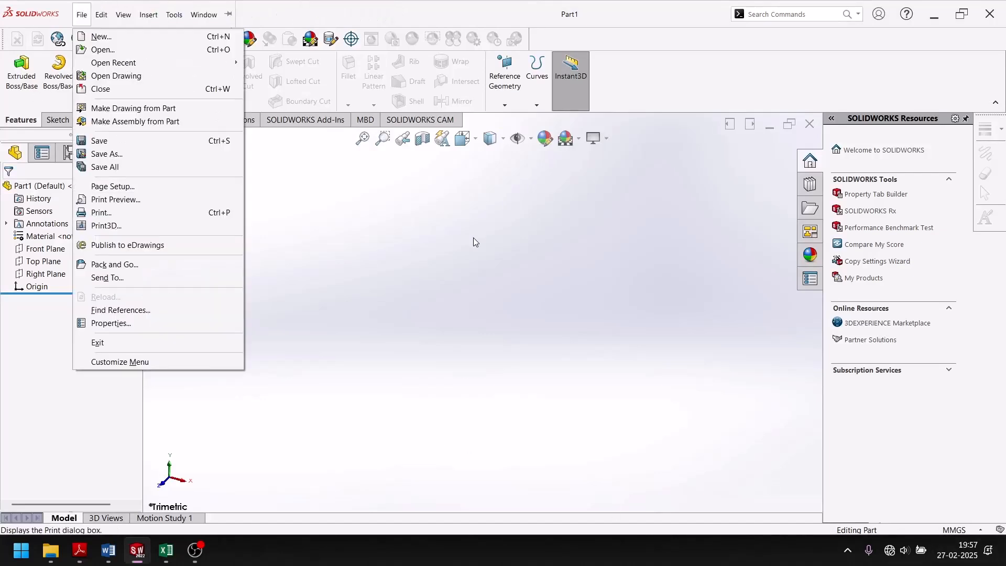
click(493, 272)
click(958, 530)
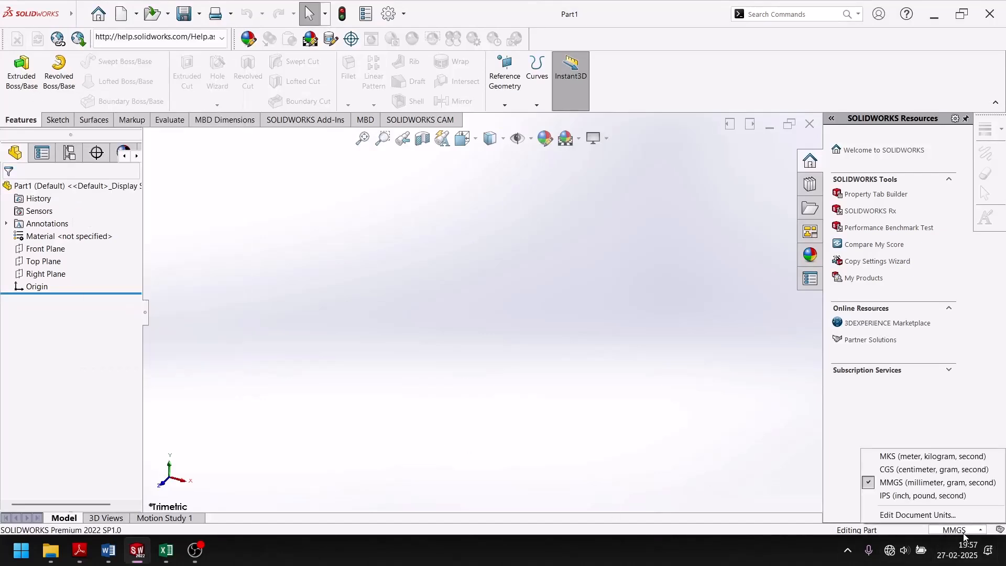
click(911, 488)
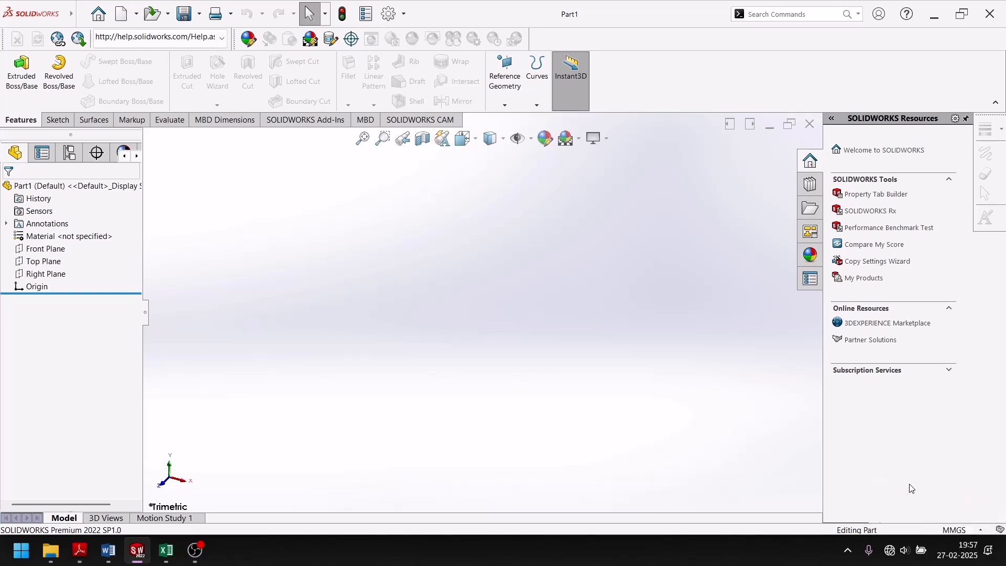
On the Front Plane, sketch a closed trapezoid from the origin with a horizontal upper edge about 62 mm and a base about 111 mm long.
click(55, 121)
click(16, 65)
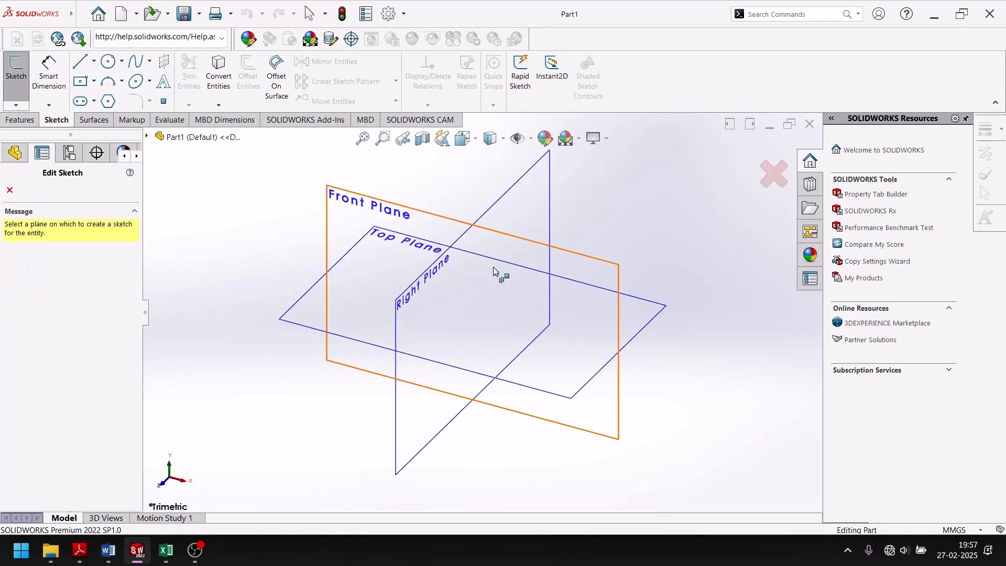
click(618, 282)
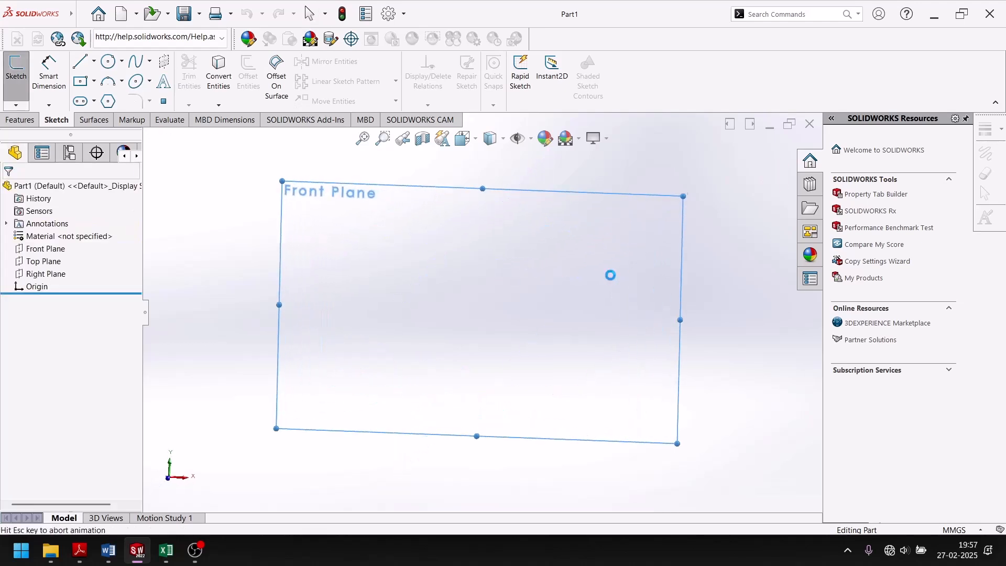
click(80, 61)
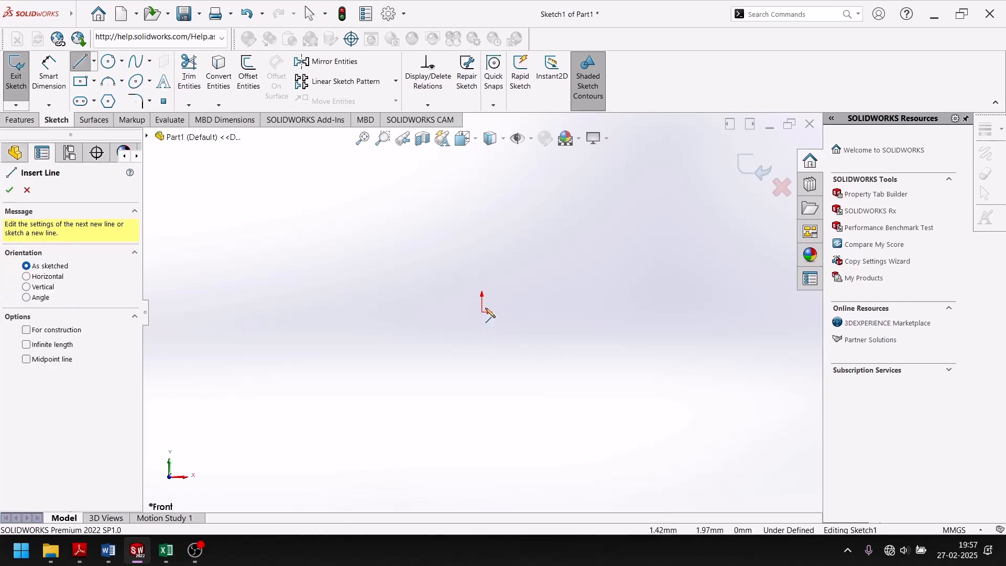
click(482, 311)
click(508, 223)
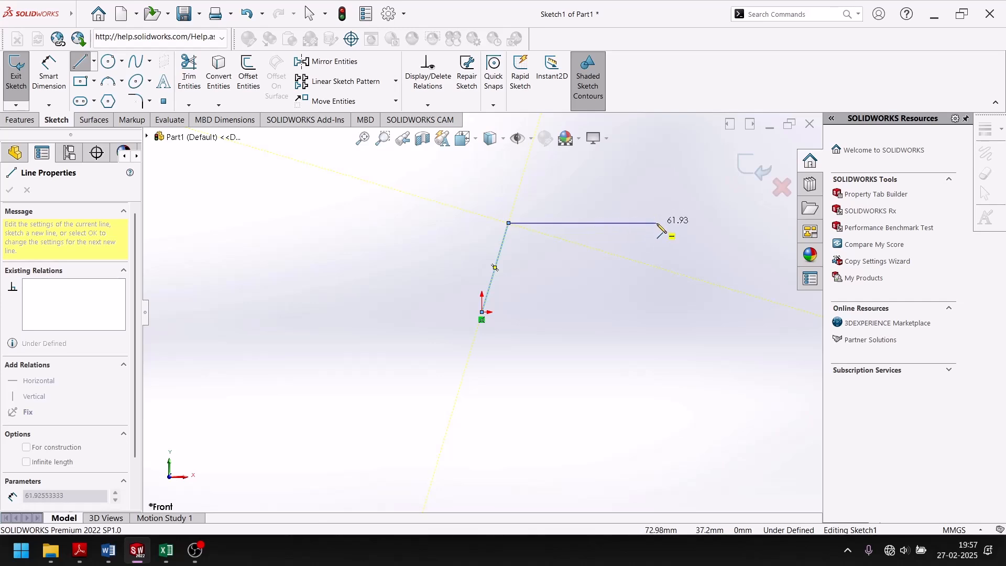
click(659, 224)
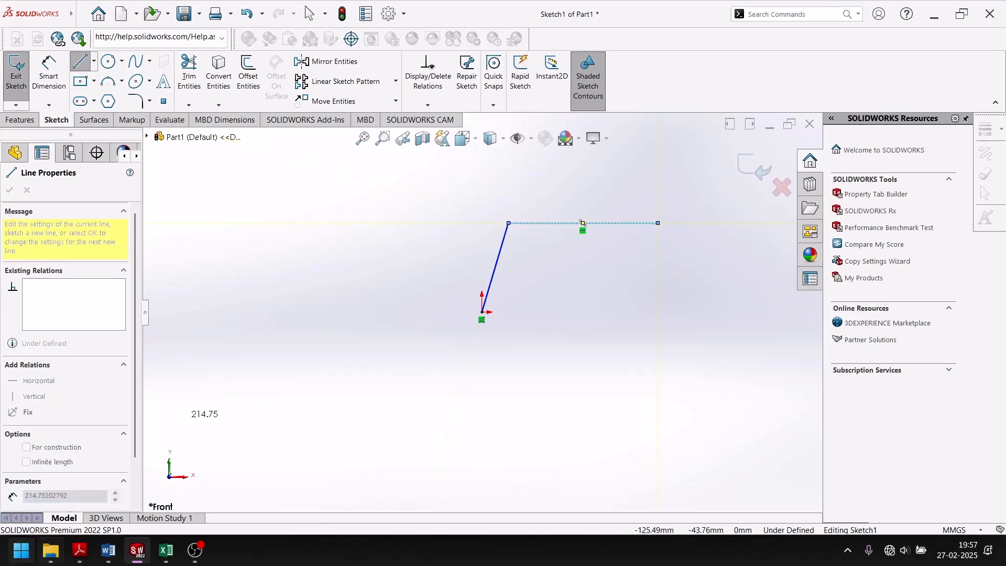
mouse_move(84, 554)
mouse_move(76, 489)
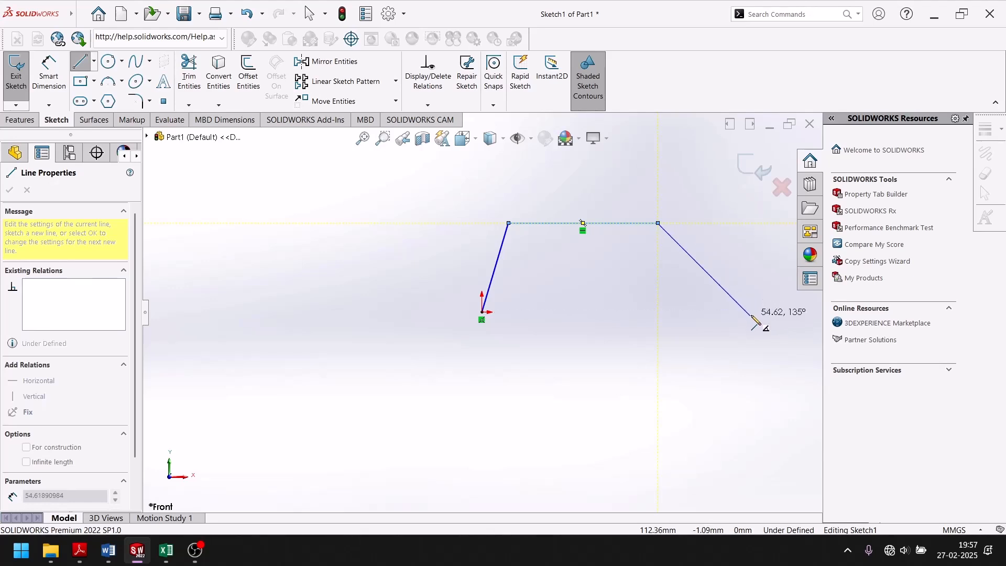
click(746, 312)
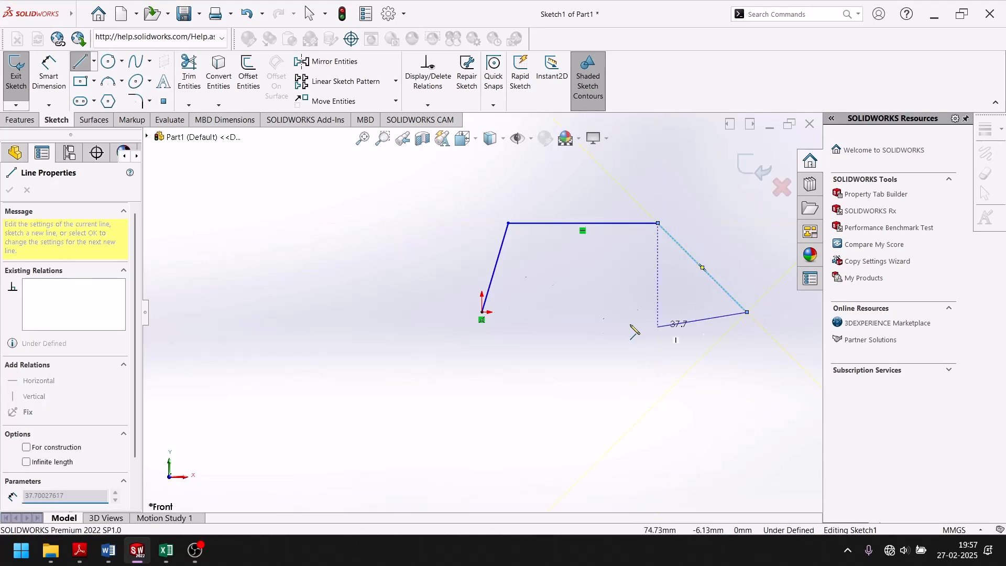
click(483, 313)
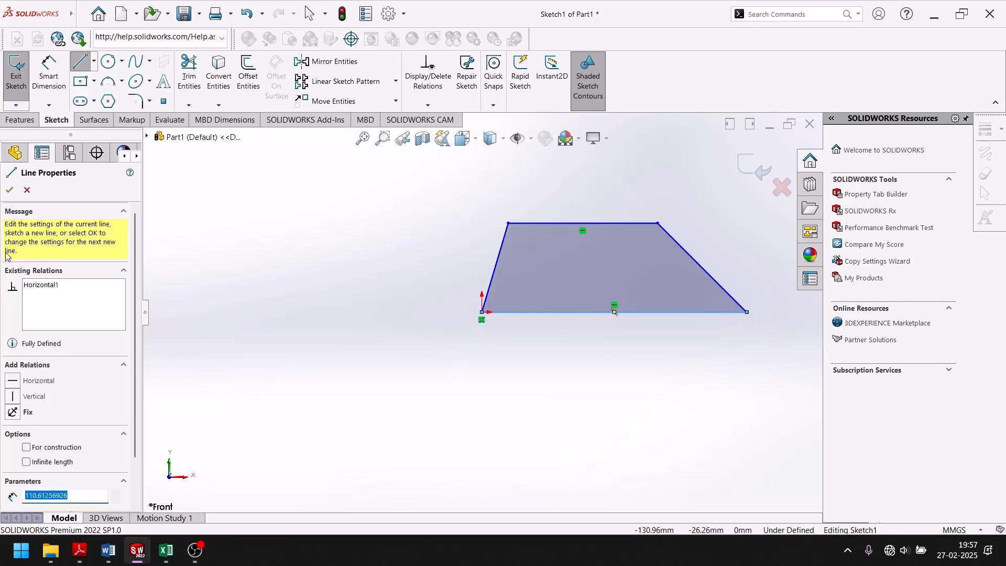
click(9, 191)
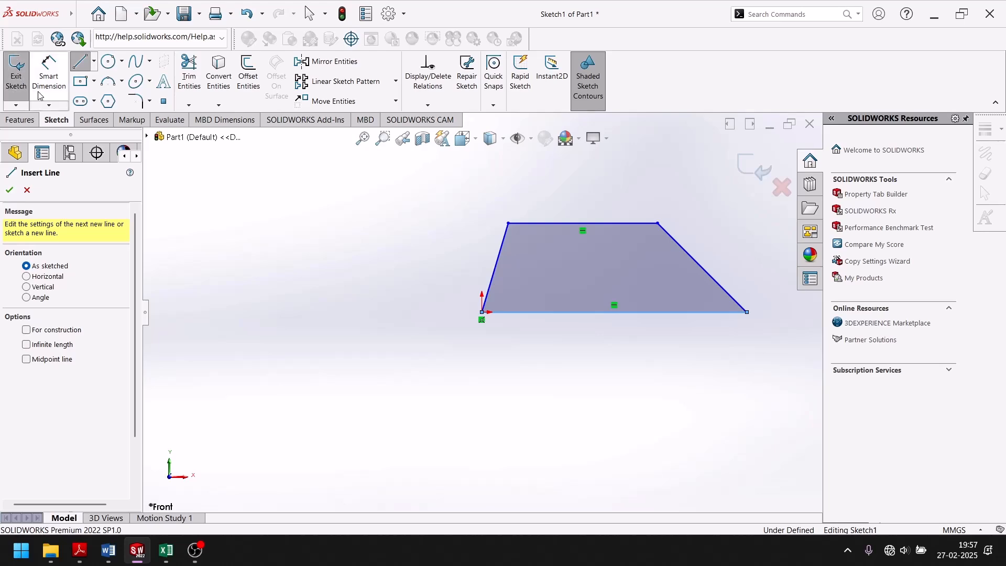
Check the base length in the Adobe Reader drawing, return to SOLIDWORKS and dimension the trapezoid's base as 150 mm.
key(Escape)
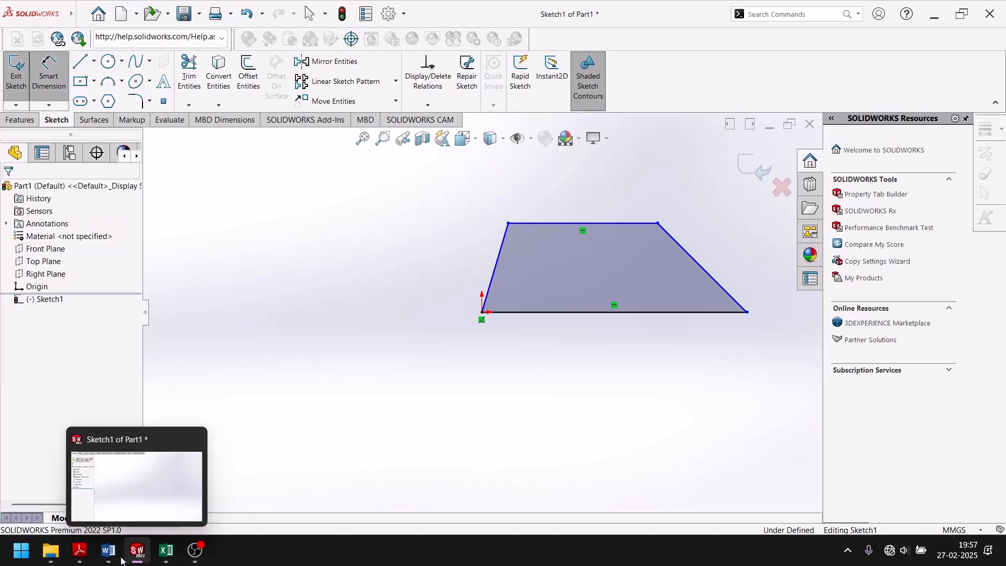
click(80, 558)
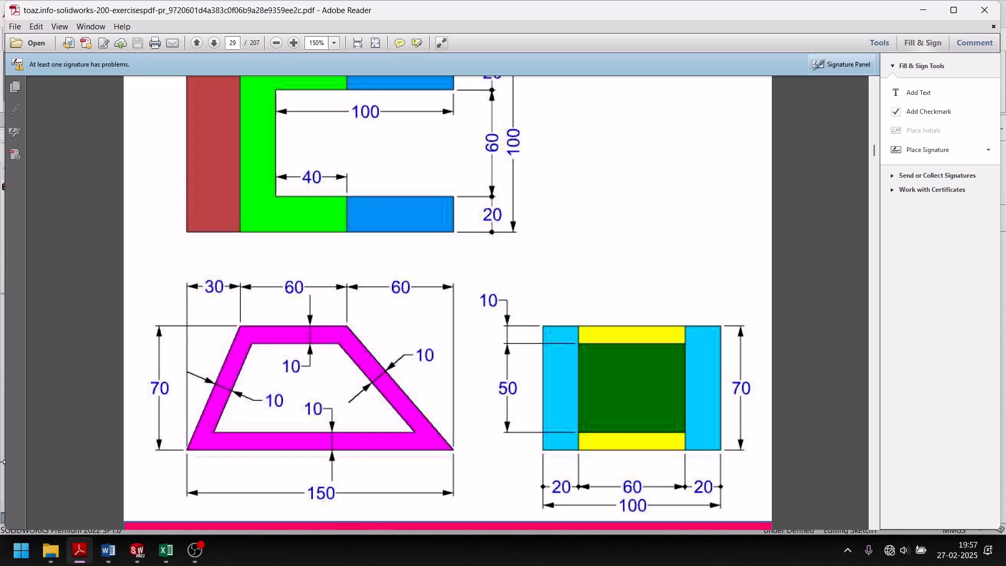
click(136, 550)
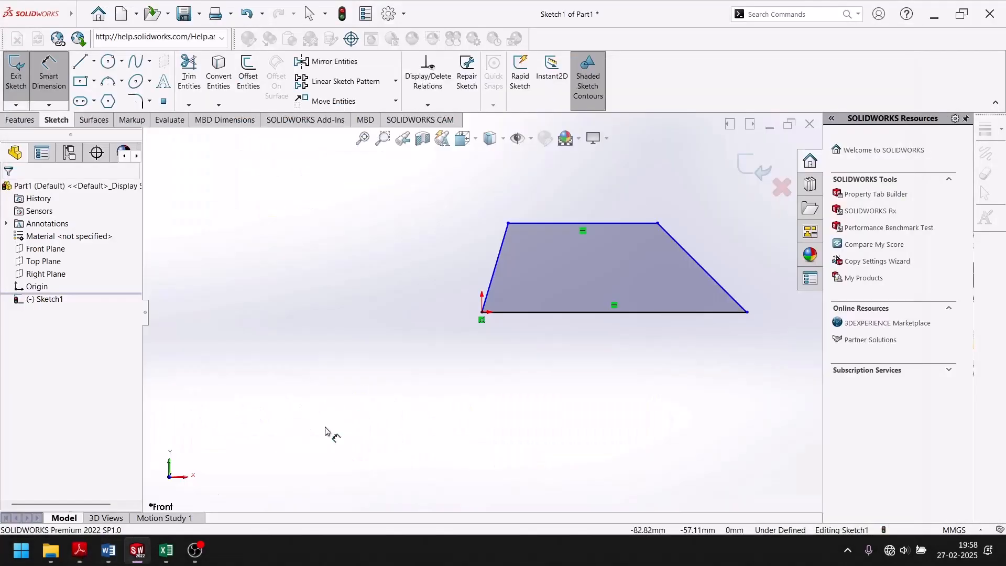
click(559, 313)
click(599, 369)
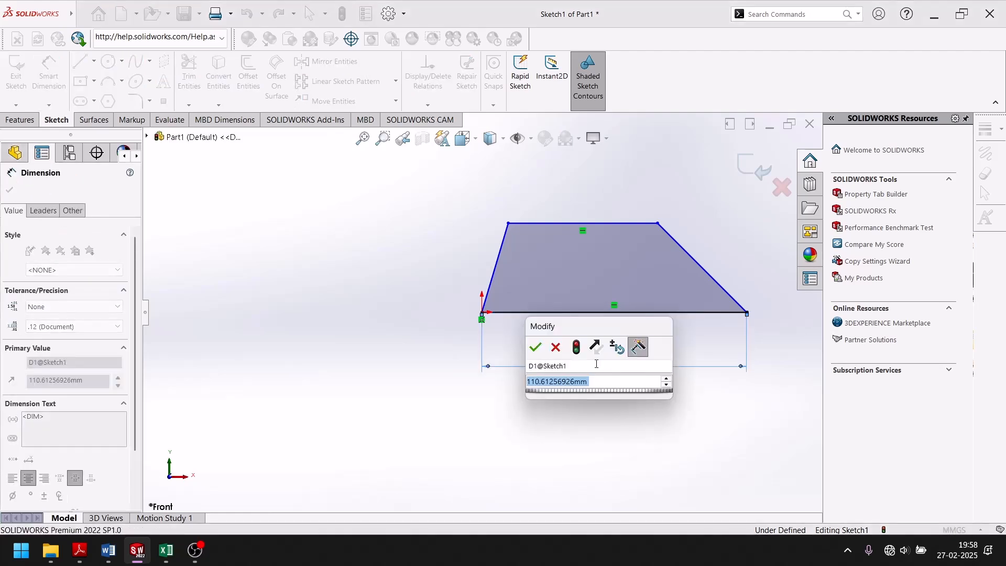
text(150)
key(Return)
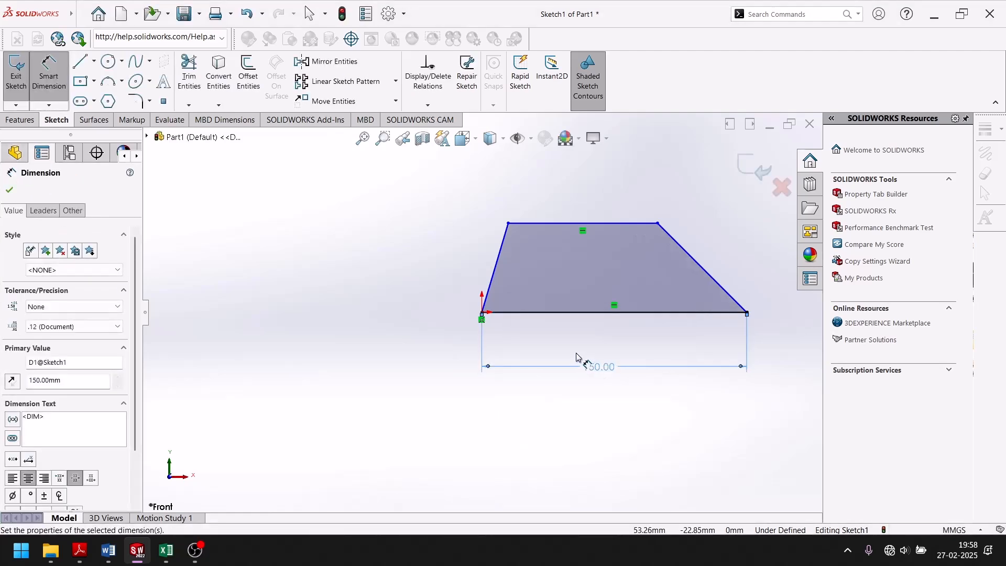
Check the height in the PDF drawing and dimension the distance between the trapezoid's two horizontal edges in SOLIDWORKS as 70 mm.
click(137, 551)
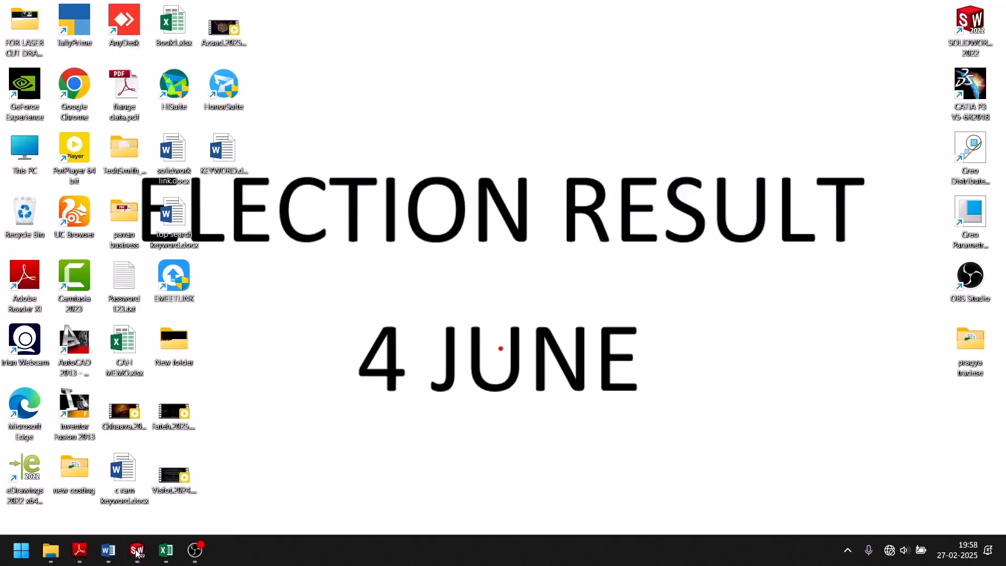
click(137, 551)
click(79, 550)
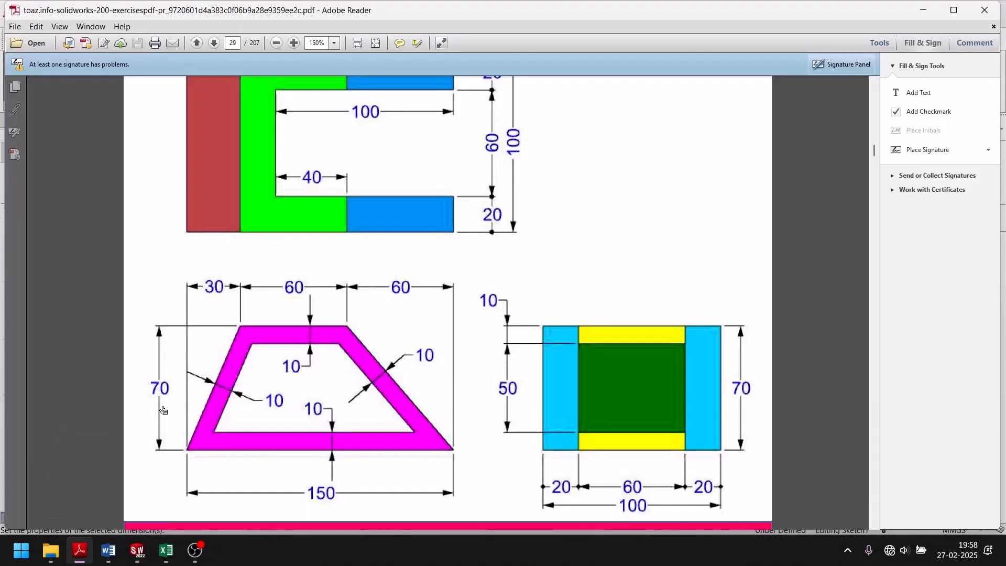
click(137, 550)
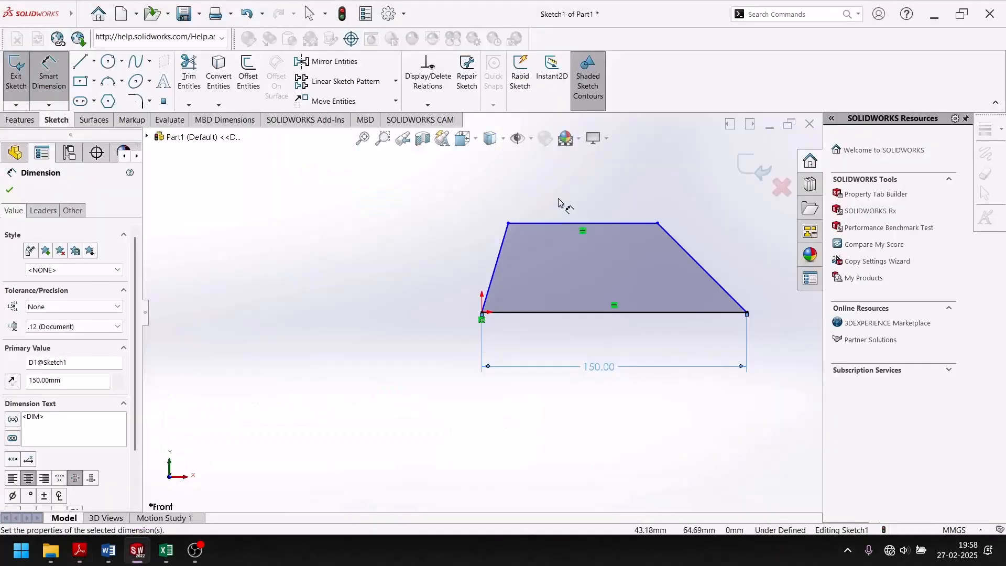
click(548, 224)
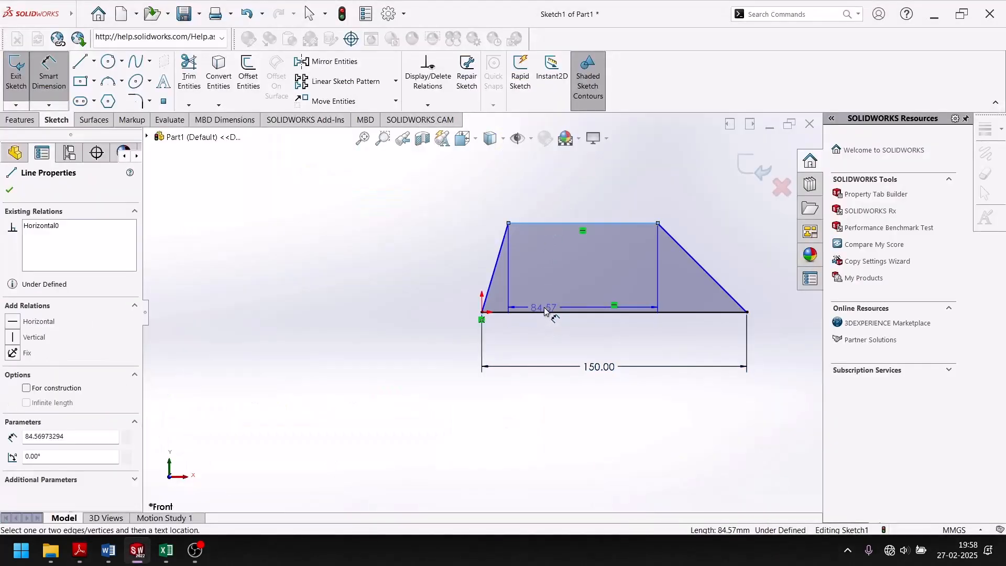
click(548, 312)
click(405, 276)
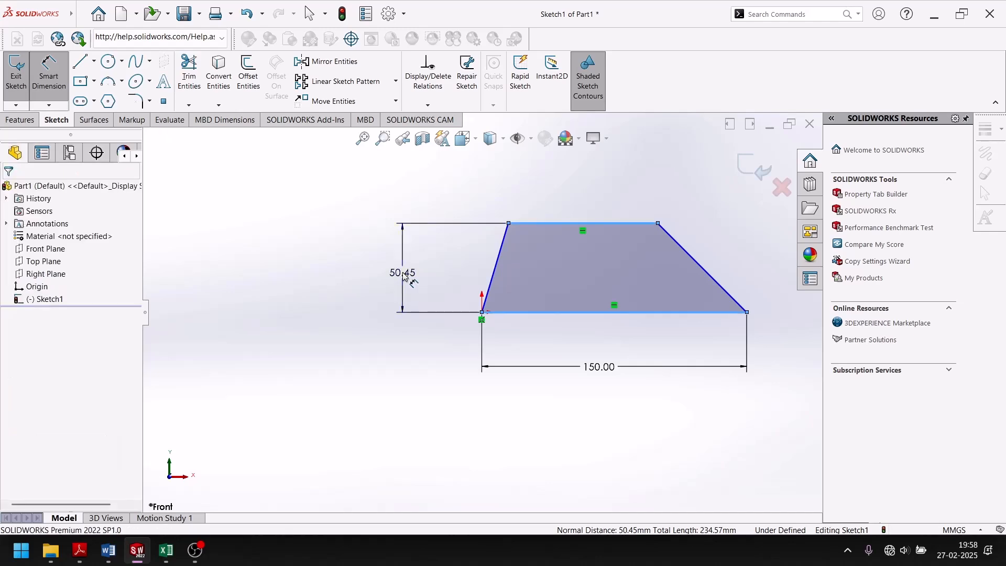
text(70)
key(Return)
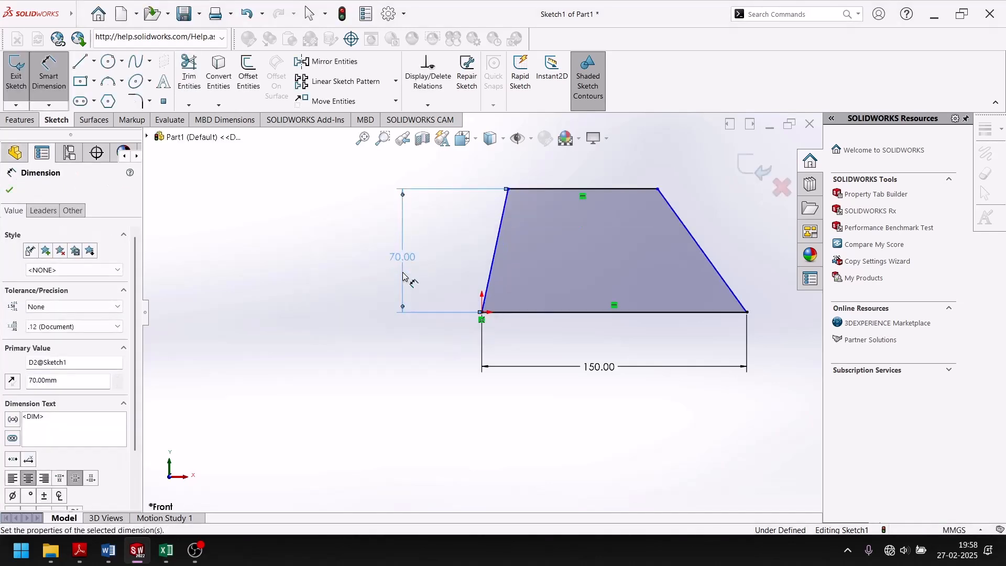
Consult the PDF drawing again and dimension the trapezoid's upper edge in the SOLIDWORKS sketch as 80 mm.
click(135, 550)
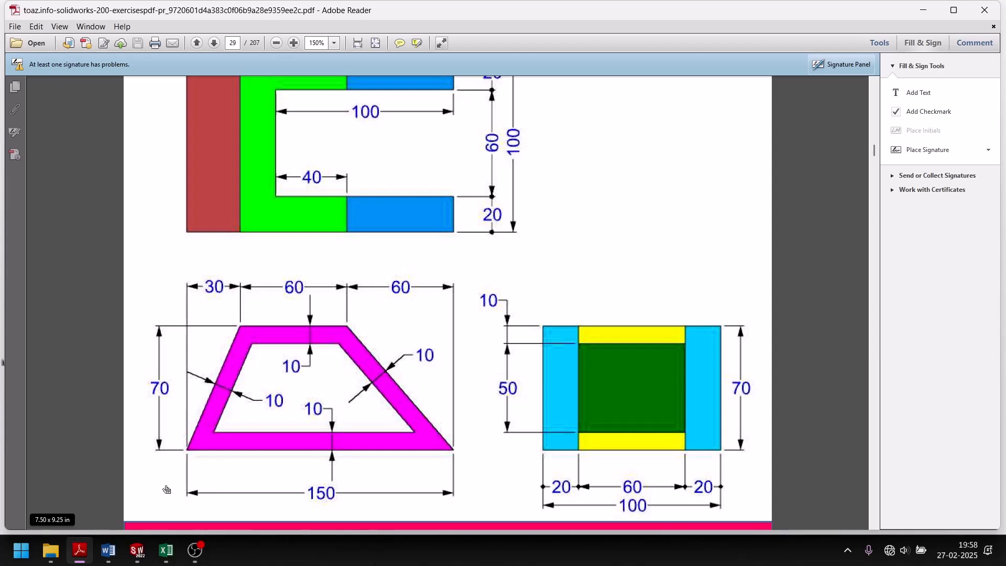
click(136, 550)
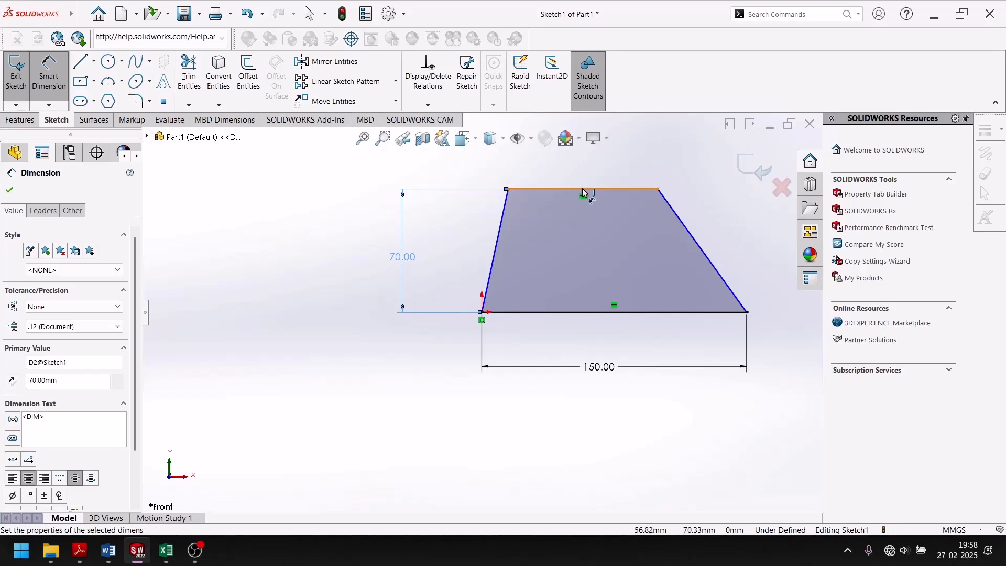
click(583, 192)
click(590, 162)
text(80)
key(Return)
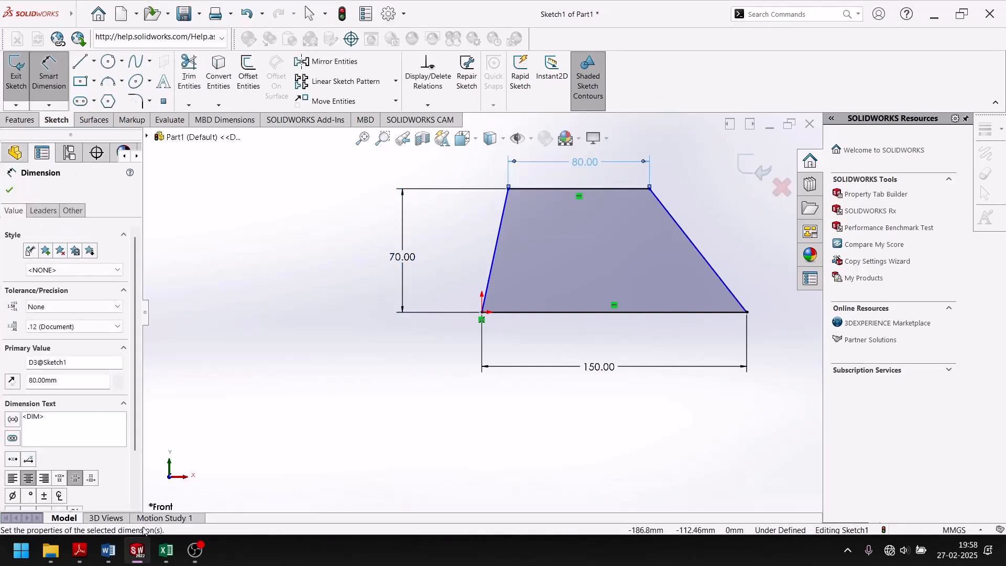
Check the drawing and dimension the horizontal distance from the origin to the trapezoid's upper-left corner in SOLIDWORKS as 30 mm.
click(80, 550)
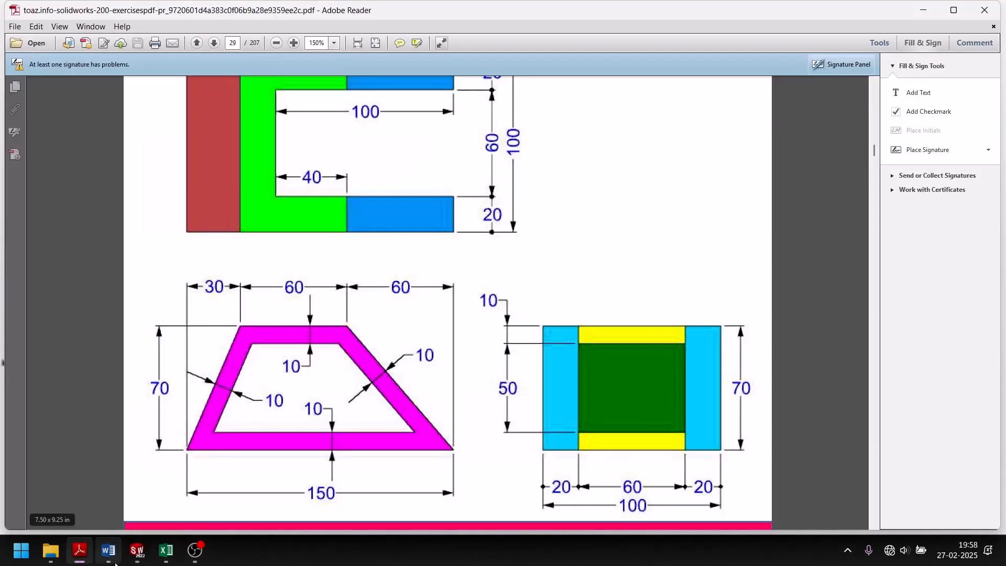
click(136, 550)
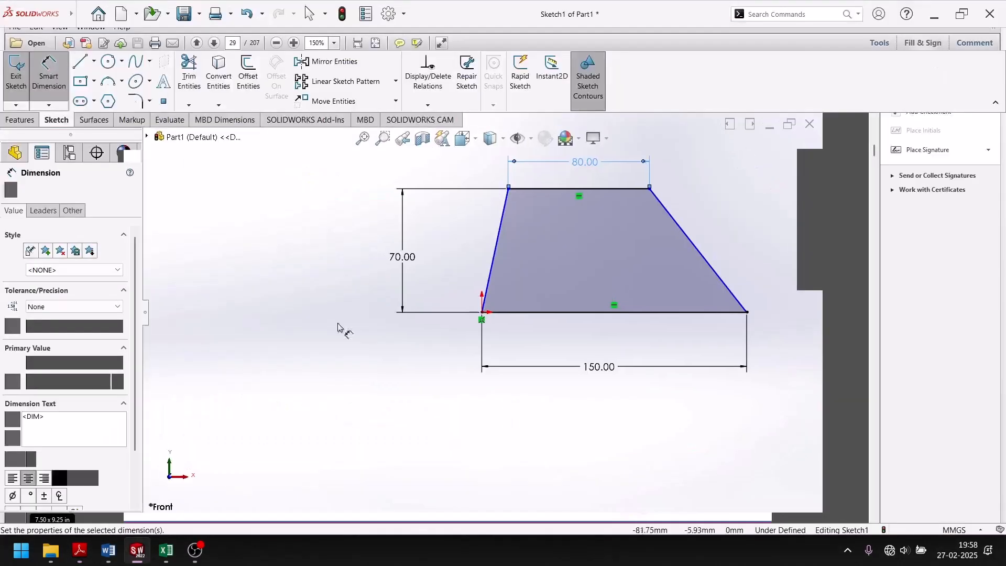
click(508, 188)
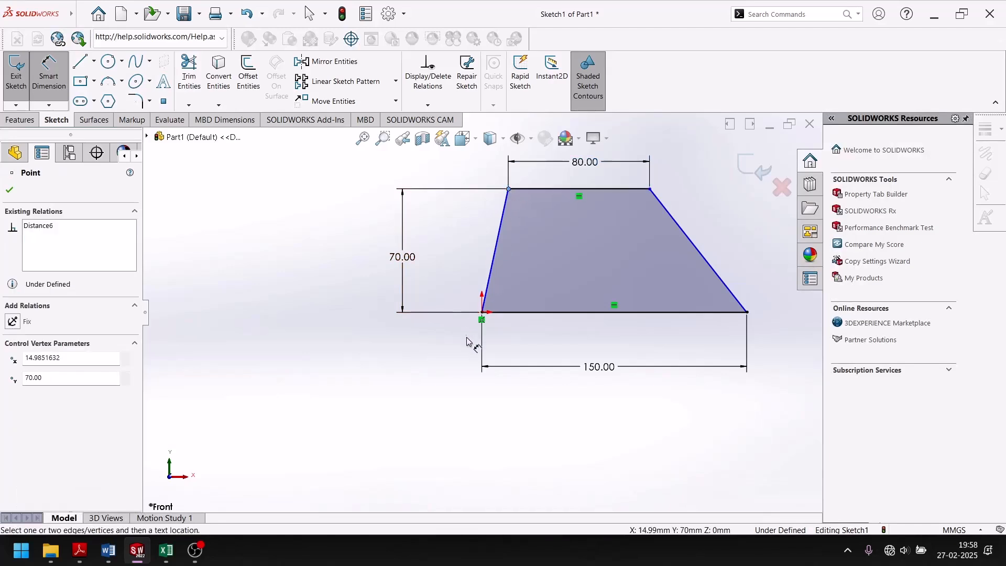
click(482, 313)
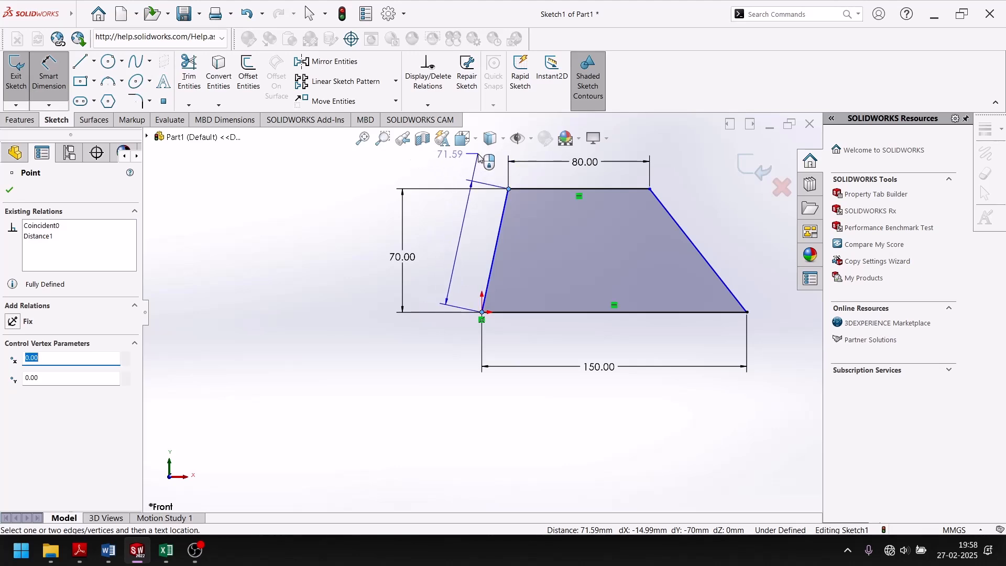
click(494, 161)
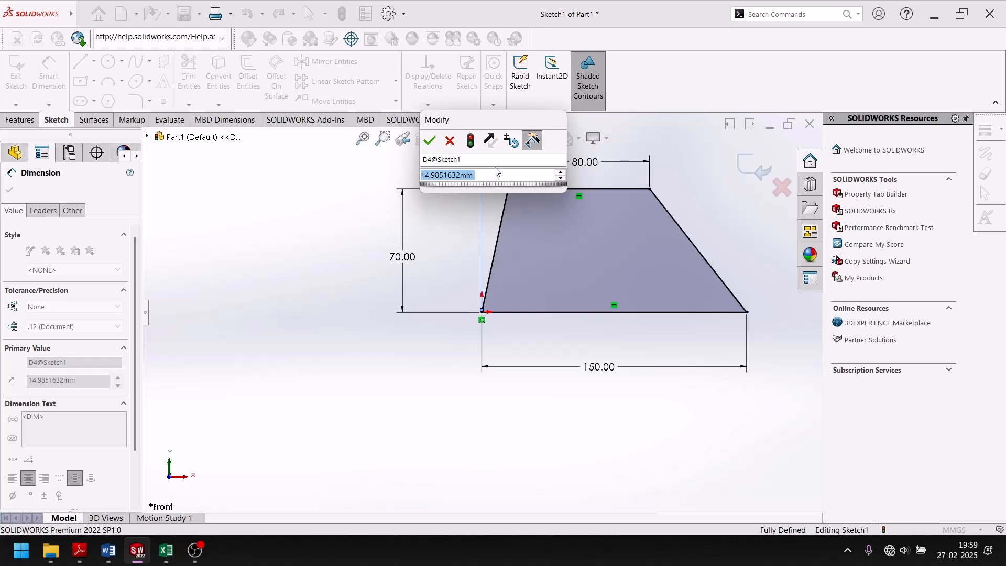
text(,m.m,,,,,,,,,,,,,,)
key(super)
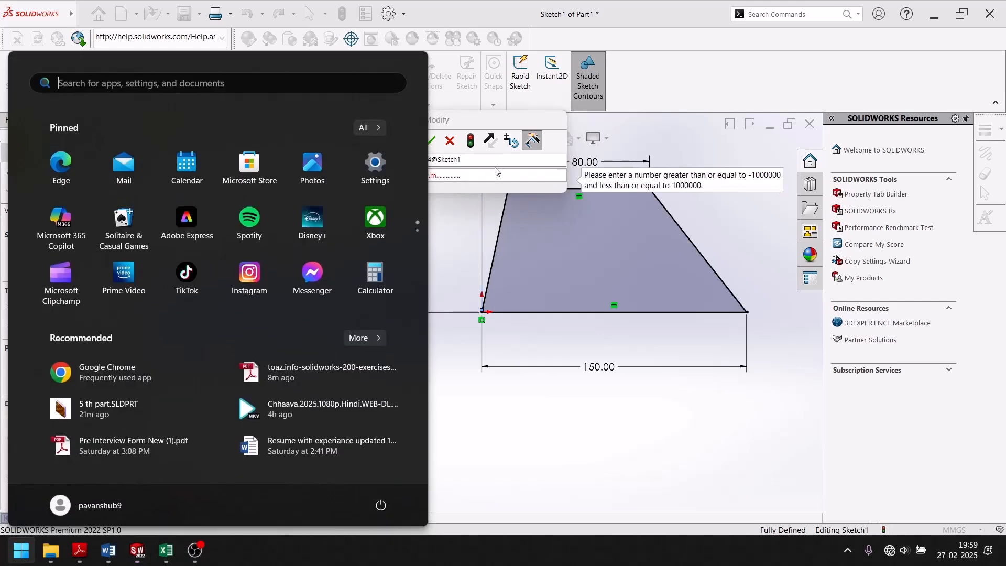
key(Escape)
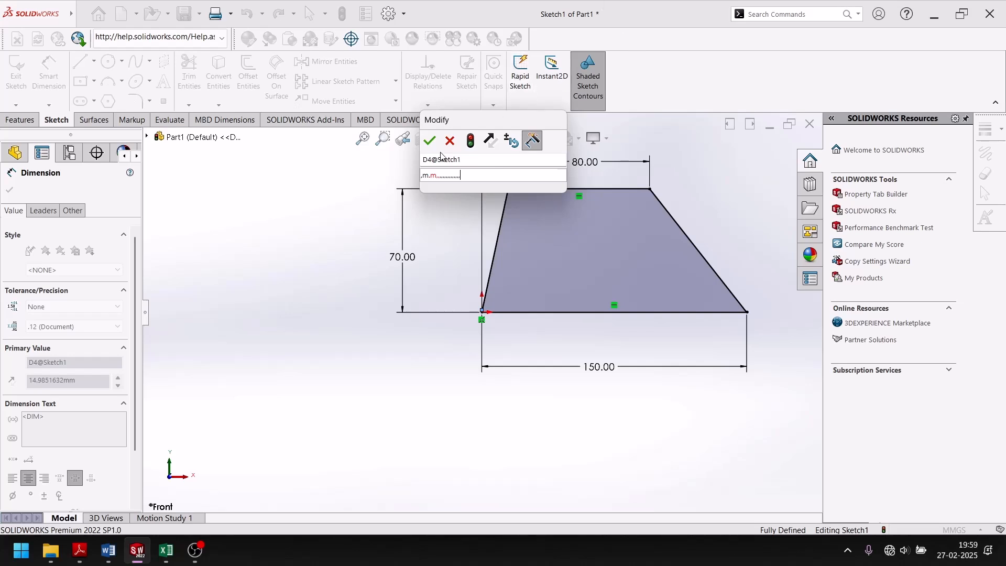
drag(489, 176, 346, 177)
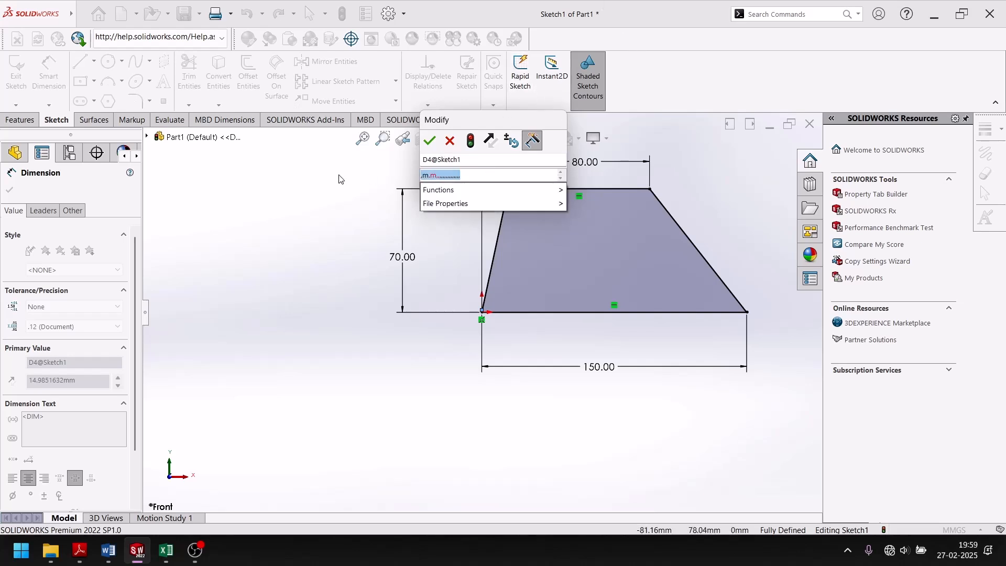
text(30)
key(Return)
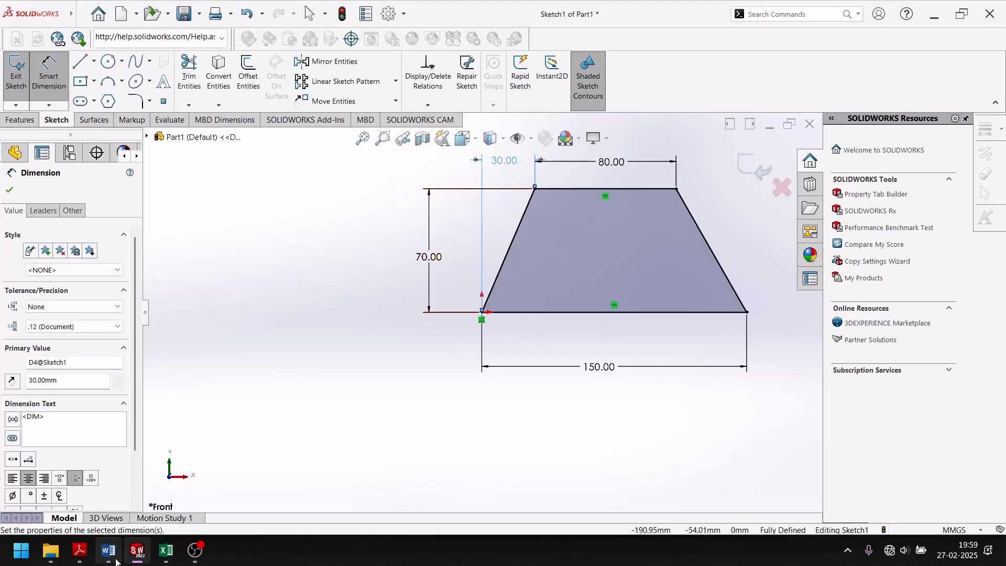
Recheck the upper edge in the PDF drawing, set its dimension in SOLIDWORKS to 60 mm and finish dimensioning.
click(135, 551)
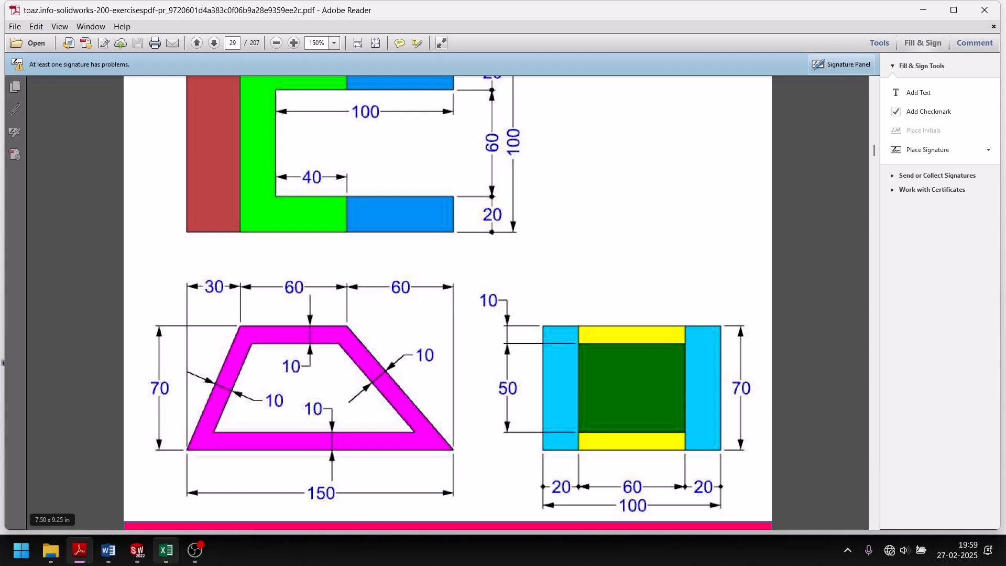
click(137, 550)
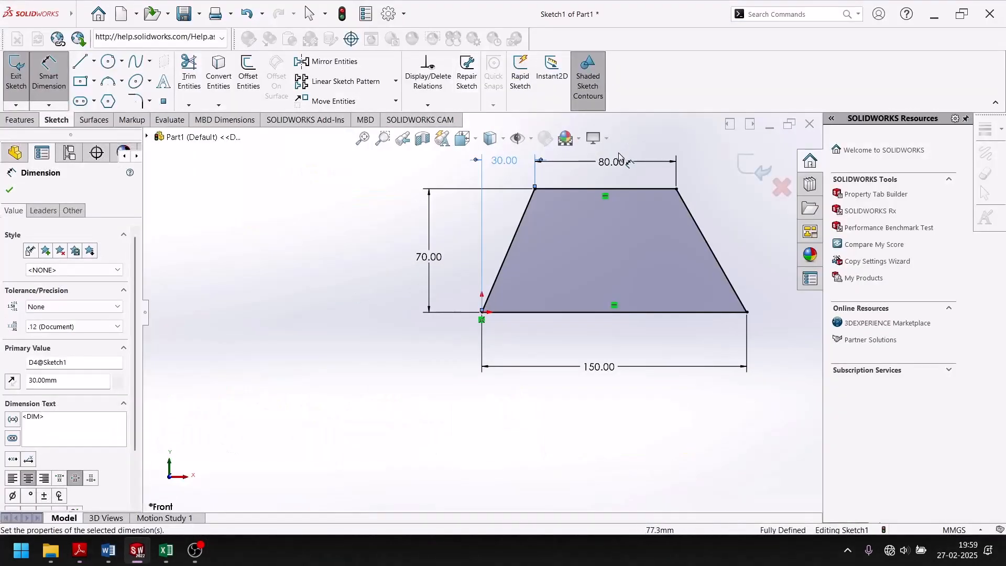
double_click(609, 162)
text(60)
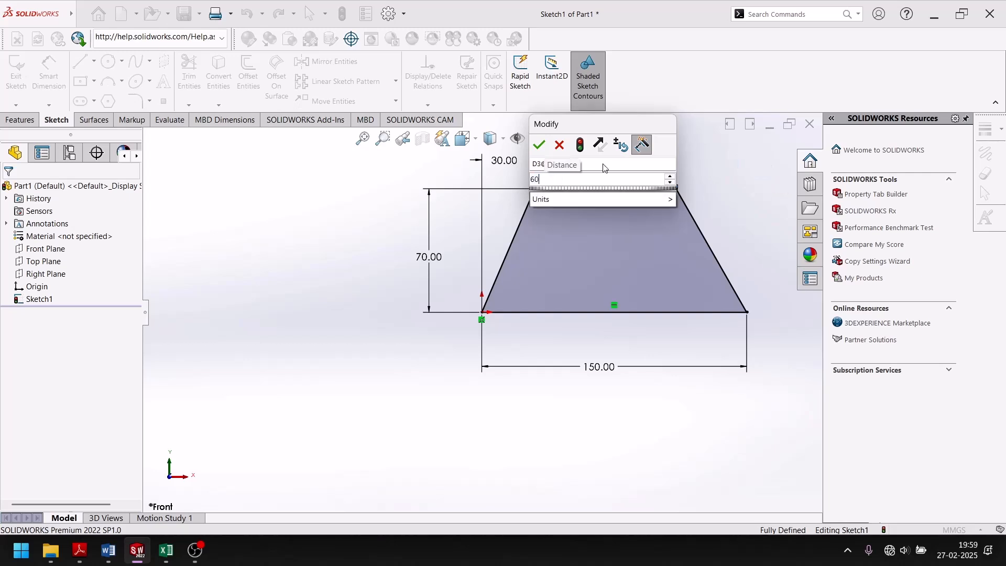
key(Return)
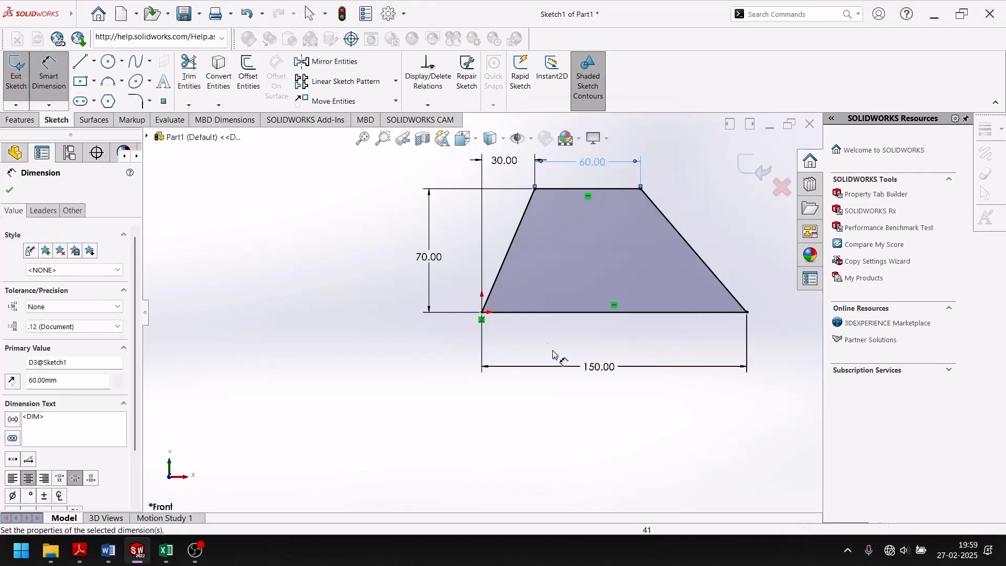
click(10, 191)
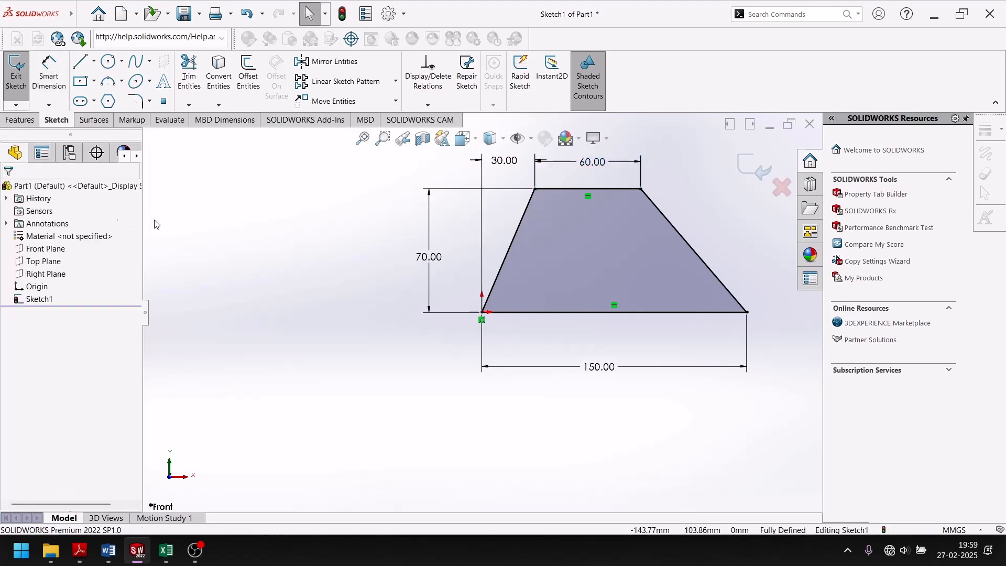
scroll(702, 302, up, 2)
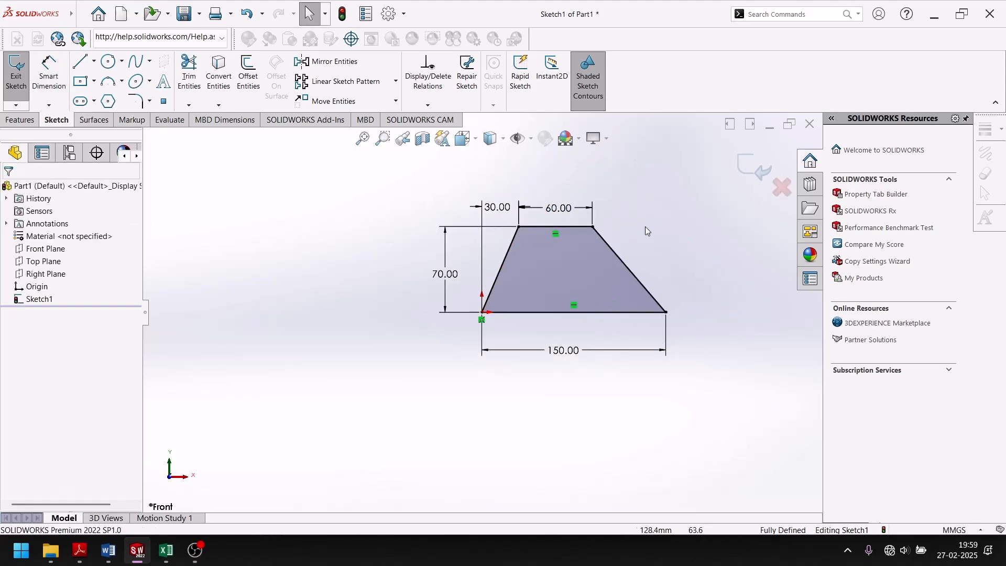
mouse_move(727, 180)
mouse_down()
mouse_move(483, 188)
mouse_move(468, 498)
mouse_move(662, 447)
mouse_move(701, 422)
mouse_up()
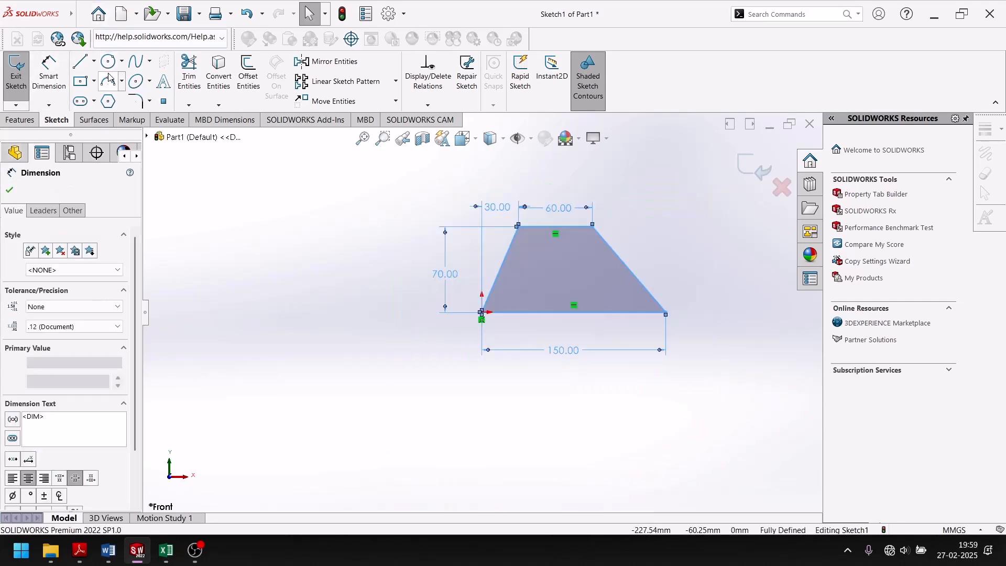
click(249, 78)
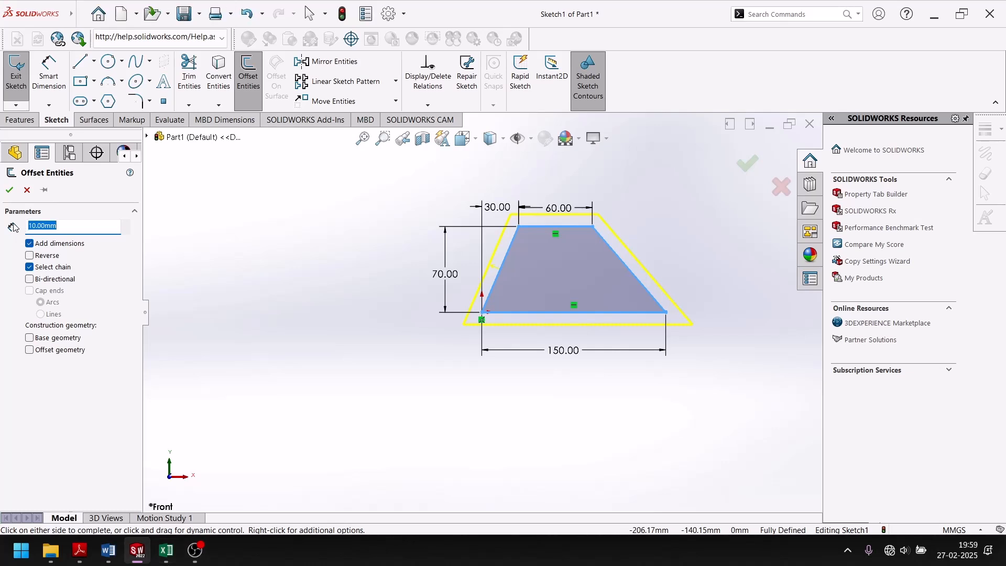
key(Return)
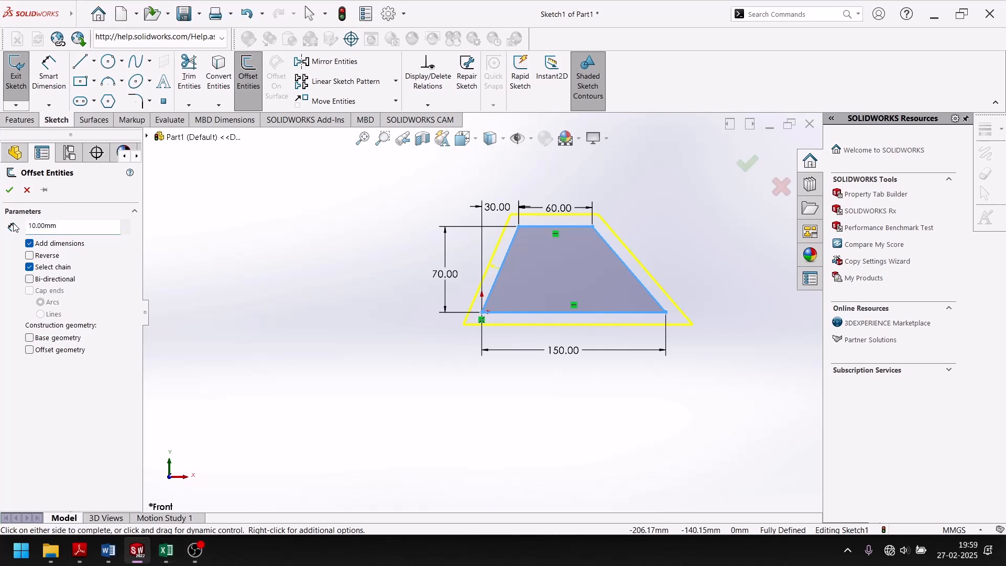
click(30, 255)
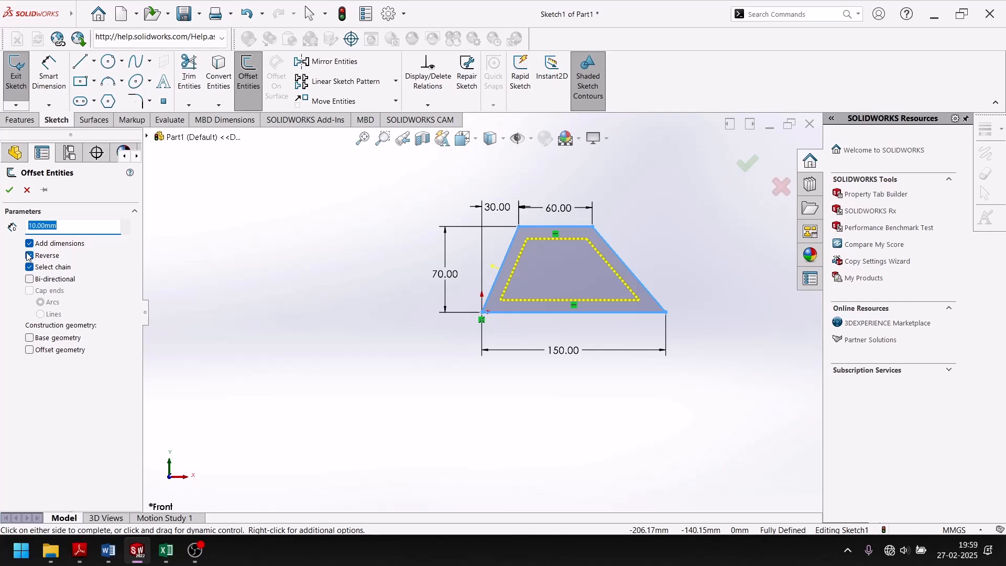
click(14, 226)
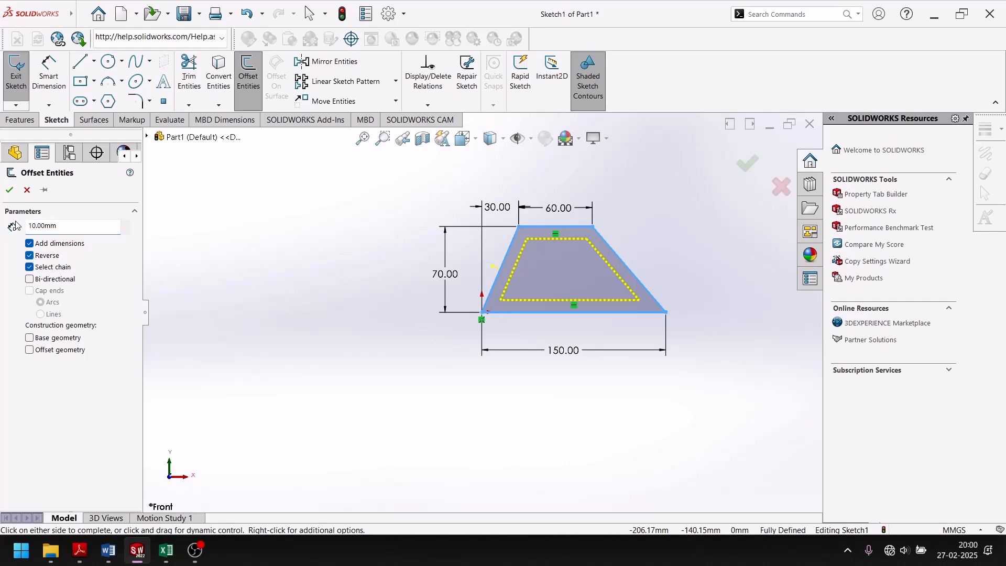
click(29, 190)
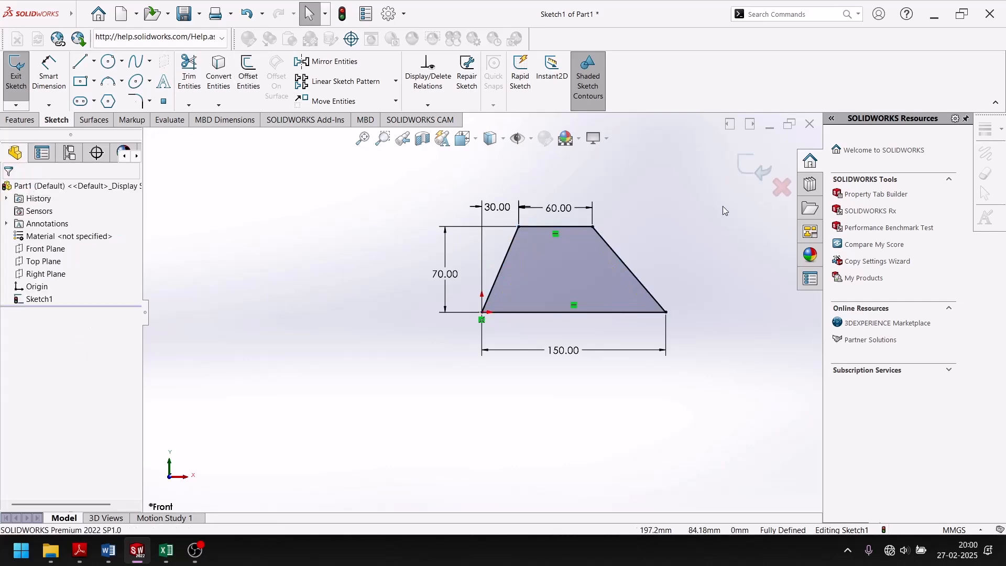
Offset the entire trapezoid outline 10 mm inward after checking the wall thickness in the PDF drawing.
mouse_move(416, 263)
mouse_down()
mouse_move(579, 418)
mouse_move(725, 404)
mouse_move(413, 294)
mouse_move(414, 283)
mouse_up()
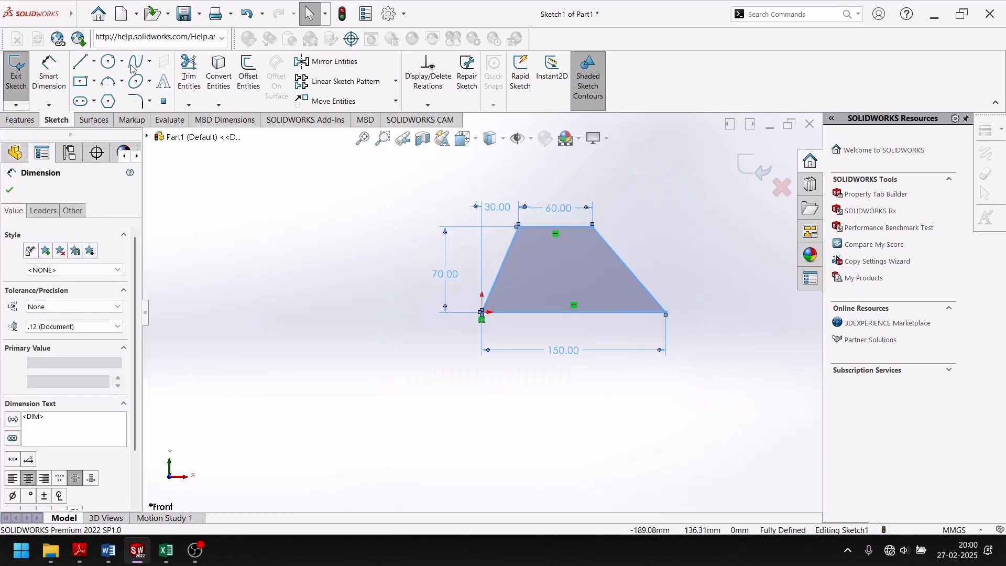
click(249, 73)
click(47, 258)
click(141, 555)
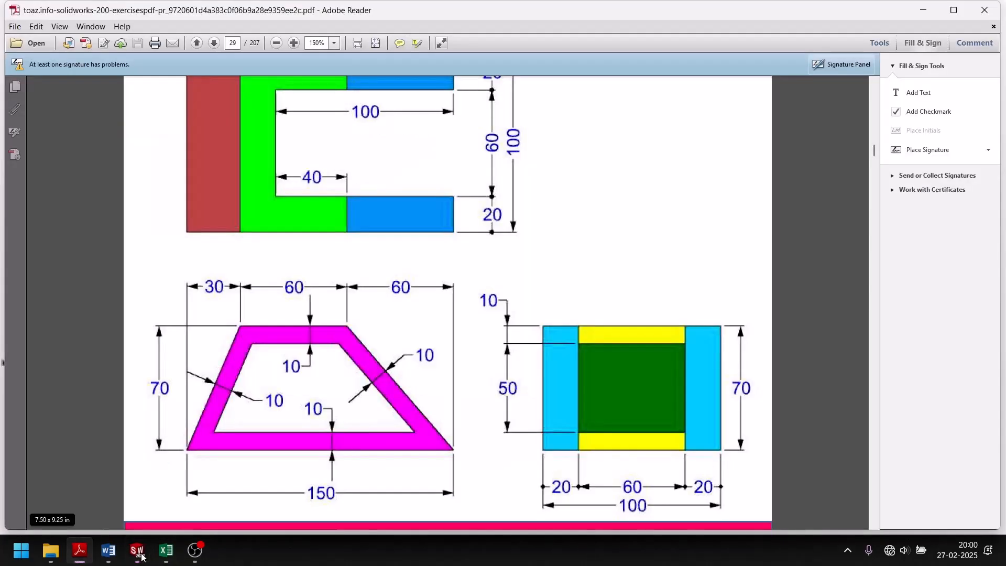
click(138, 550)
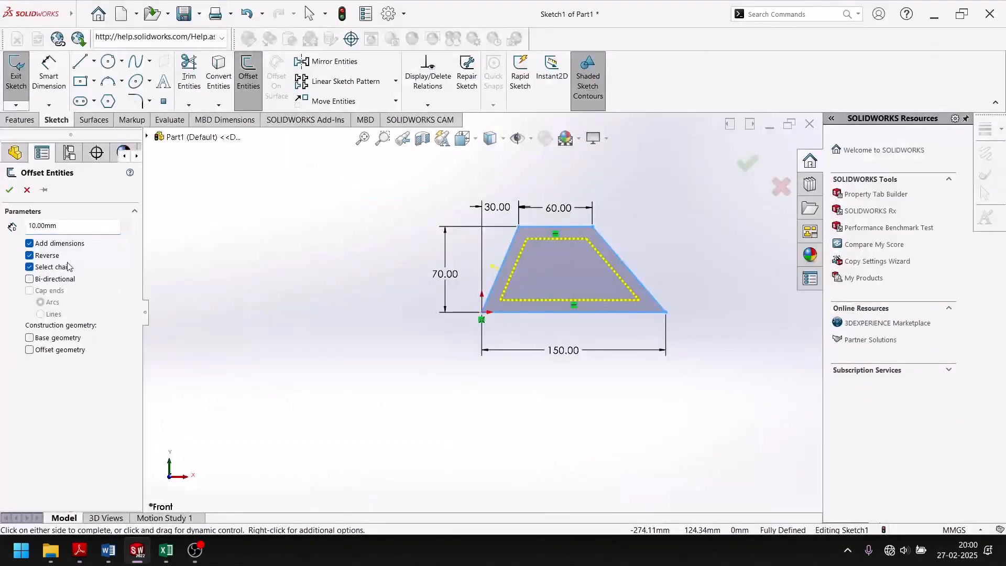
click(10, 190)
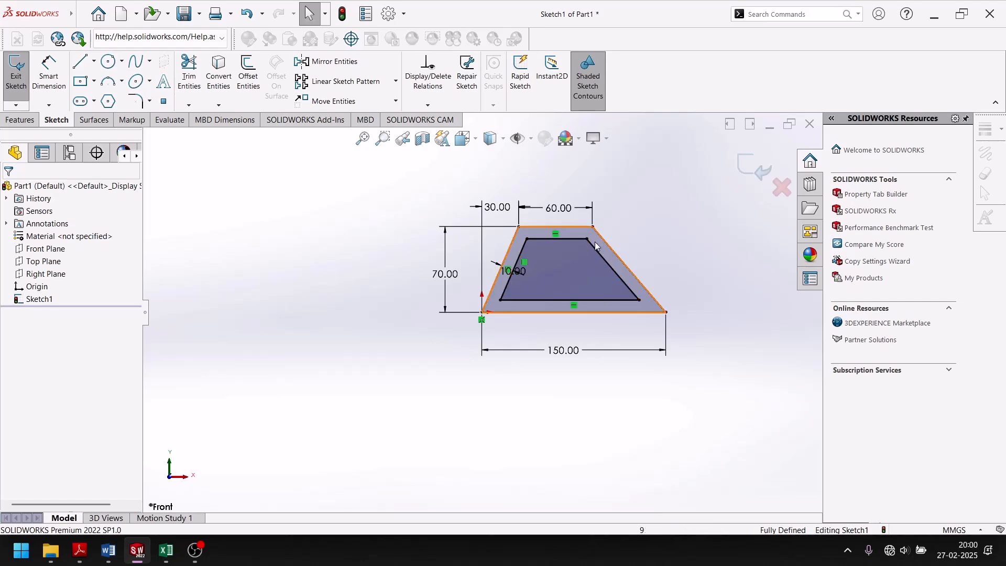
Check the frame's depth in the PDF drawing and extrude the sketched profile 100 mm in the reversed direction in SOLIDWORKS.
scroll(586, 283, down, 1)
mouse_move(646, 255)
middle_down()
mouse_move(565, 272)
mouse_move(626, 286)
middle_up()
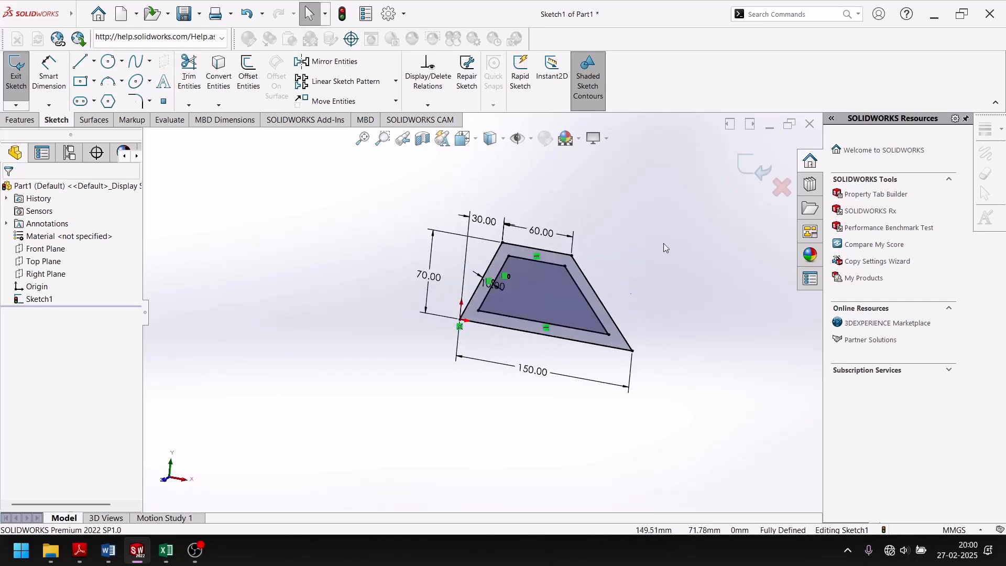
click(744, 163)
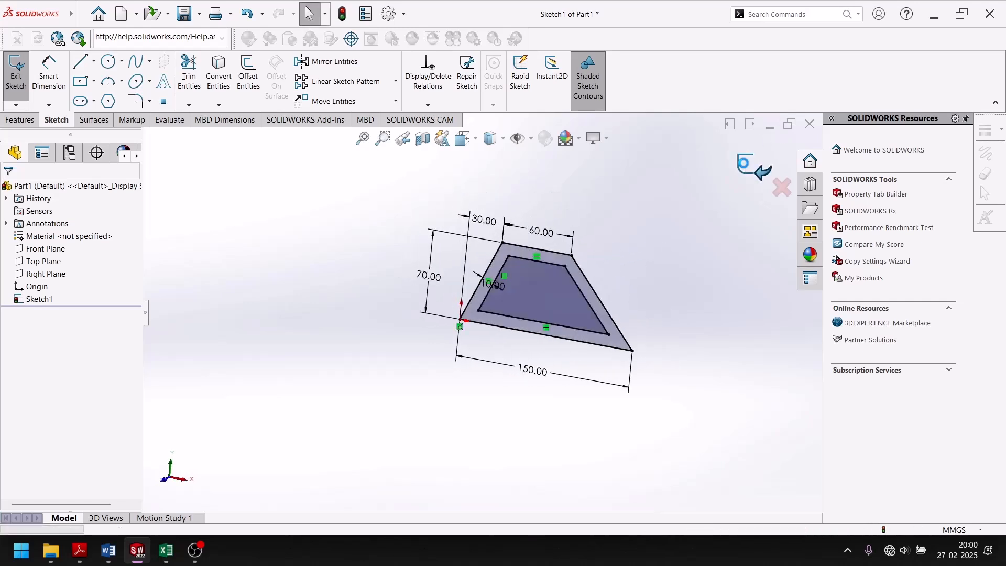
click(19, 119)
click(22, 70)
middle_drag(602, 310, 546, 324)
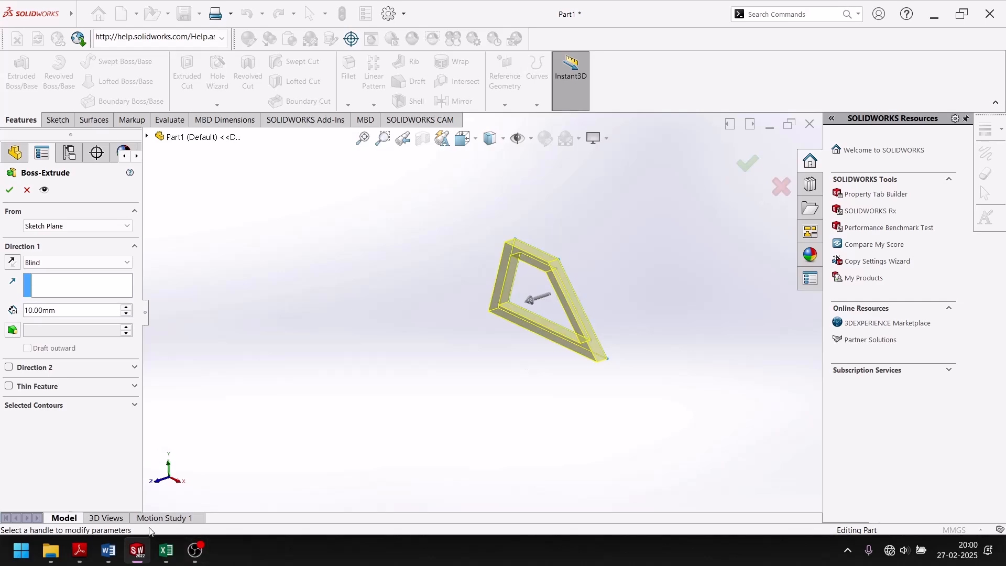
click(141, 556)
scroll(315, 393, up, 10)
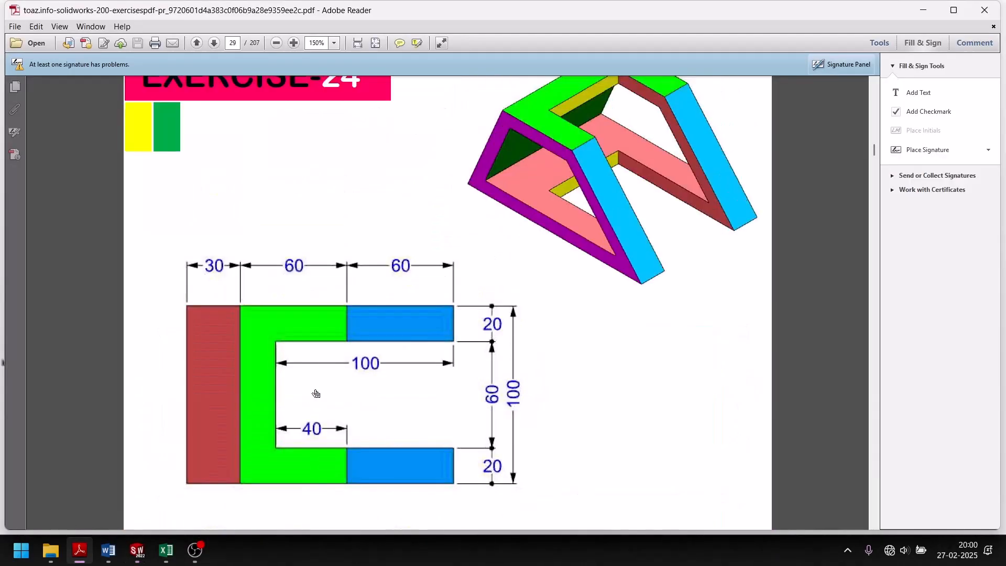
scroll(308, 325, down, 3)
click(137, 550)
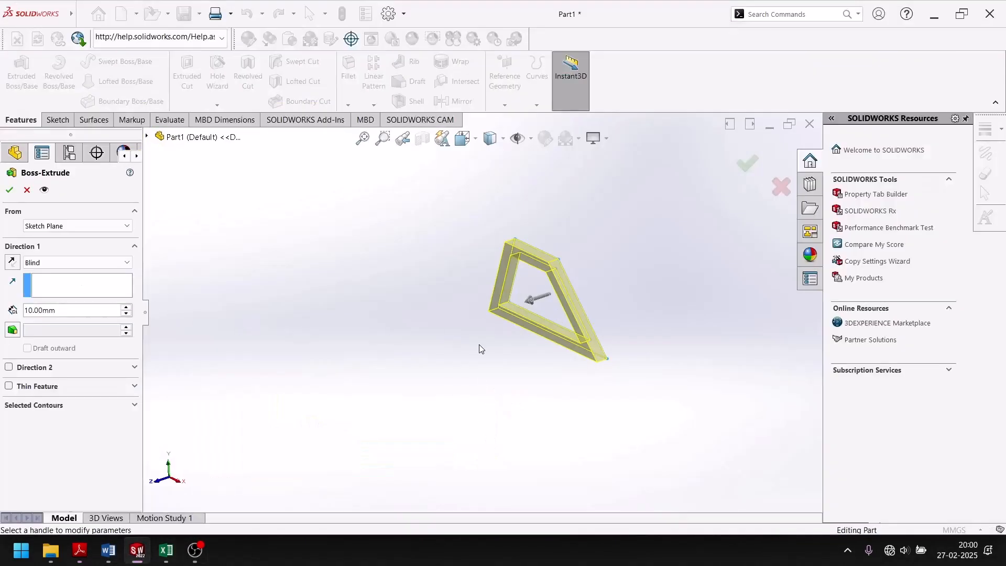
click(11, 262)
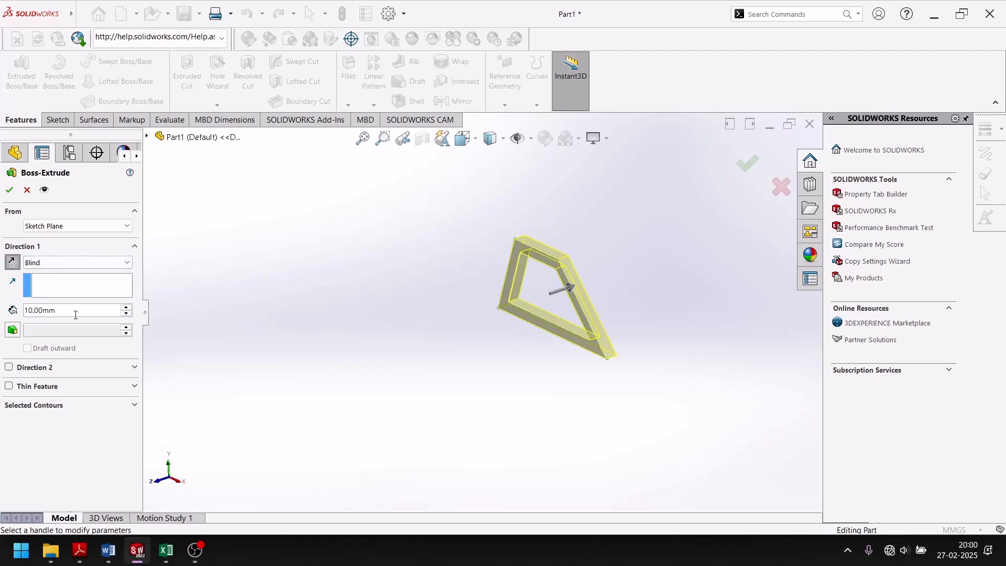
text(100)
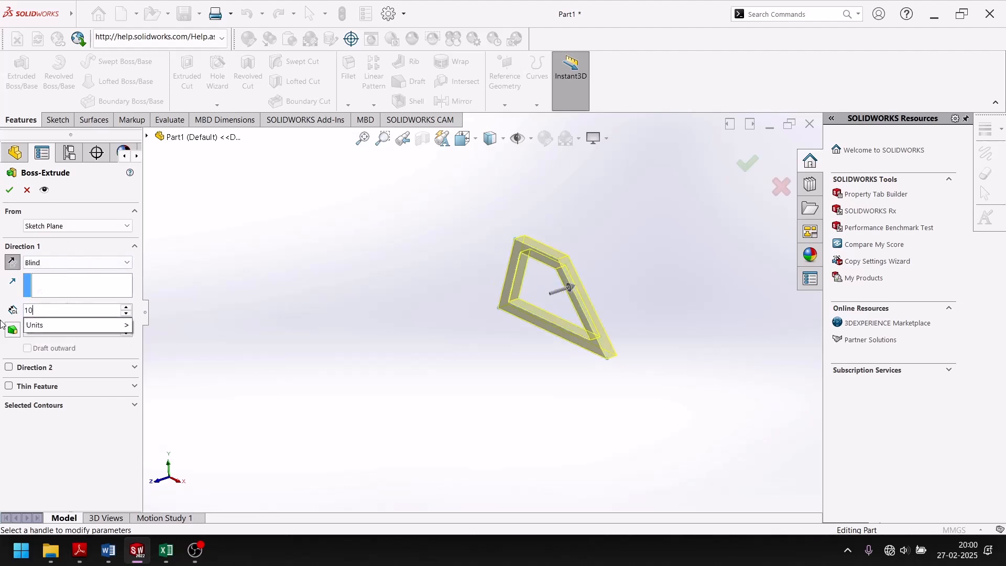
key(Return)
click(9, 193)
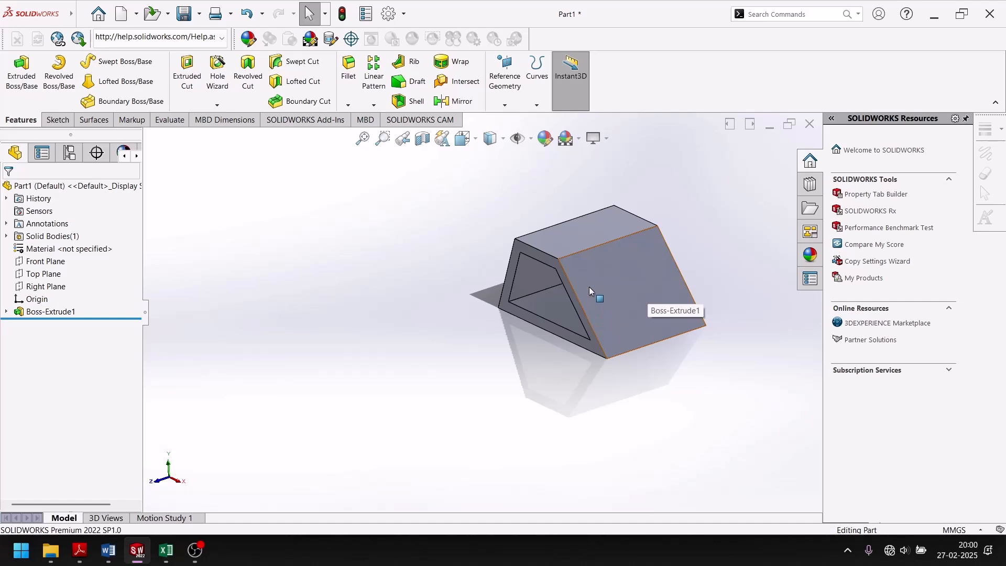
Consult the C-shaped top view in the PDF drawing and open a sketch on the frame's flat upper face in SOLIDWORKS.
mouse_move(553, 312)
middle_down()
mouse_move(541, 281)
mouse_move(571, 325)
middle_up()
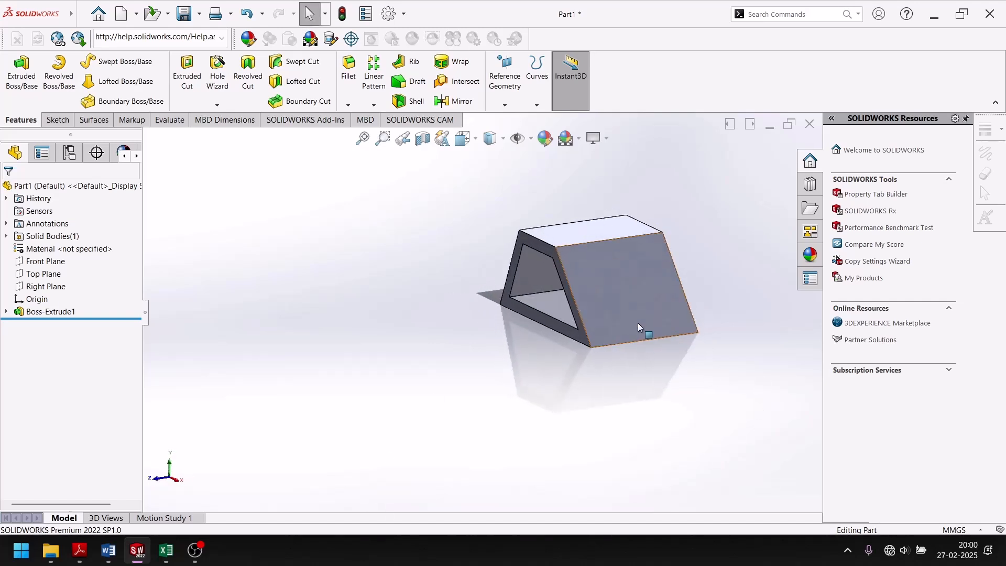
key(alt+Tab)
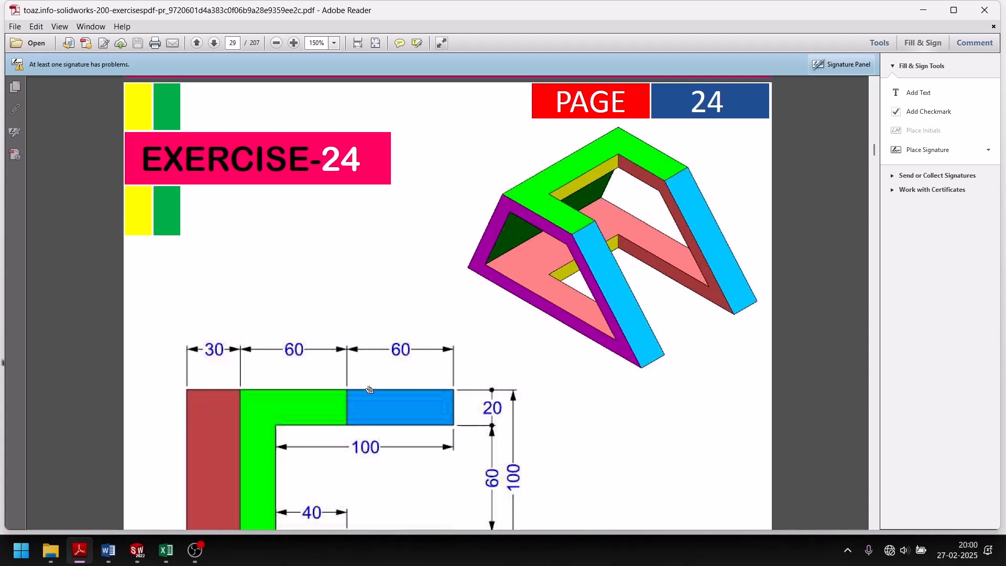
scroll(369, 386, down, 3)
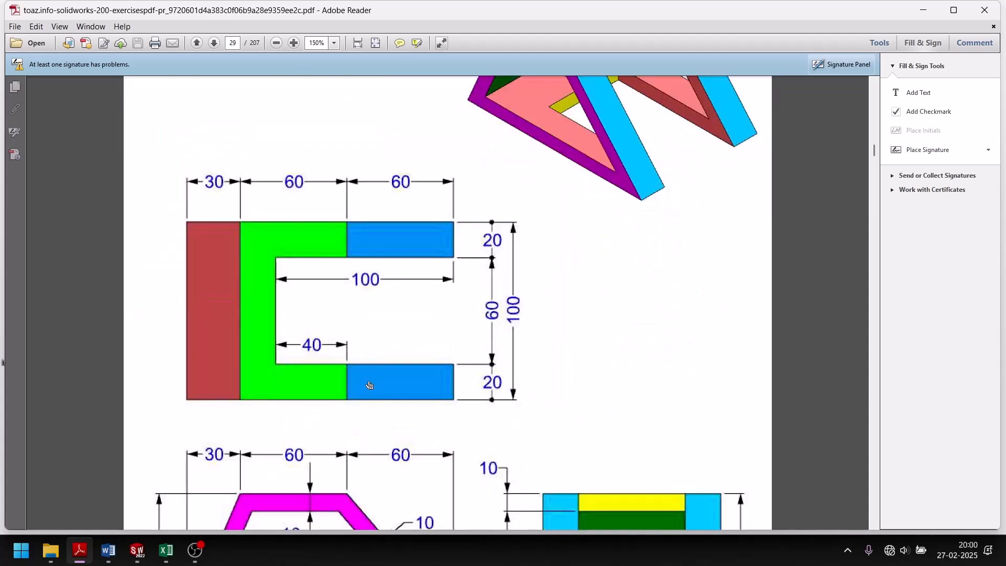
click(136, 550)
middle_drag(366, 295, 395, 440)
click(578, 253)
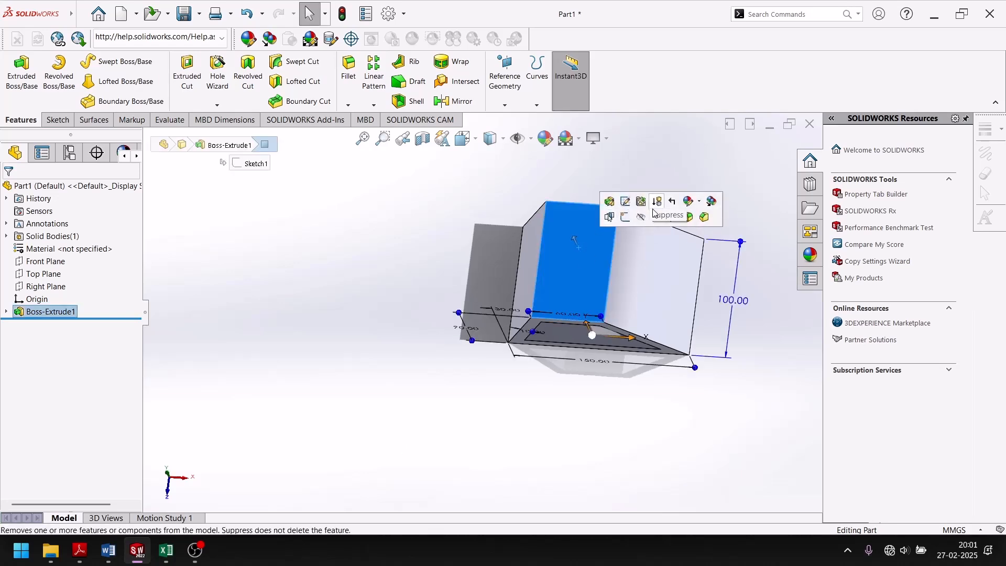
click(623, 225)
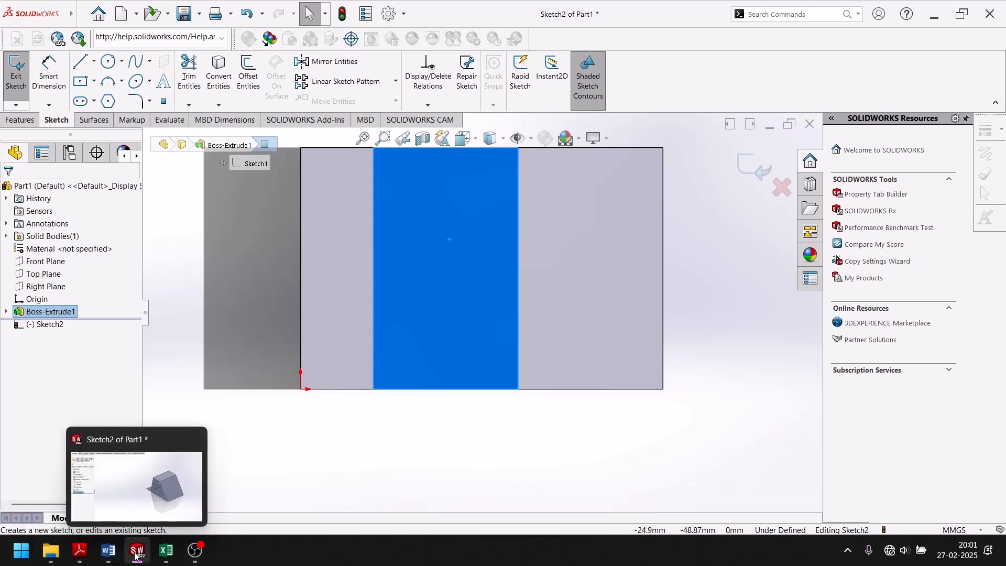
click(80, 550)
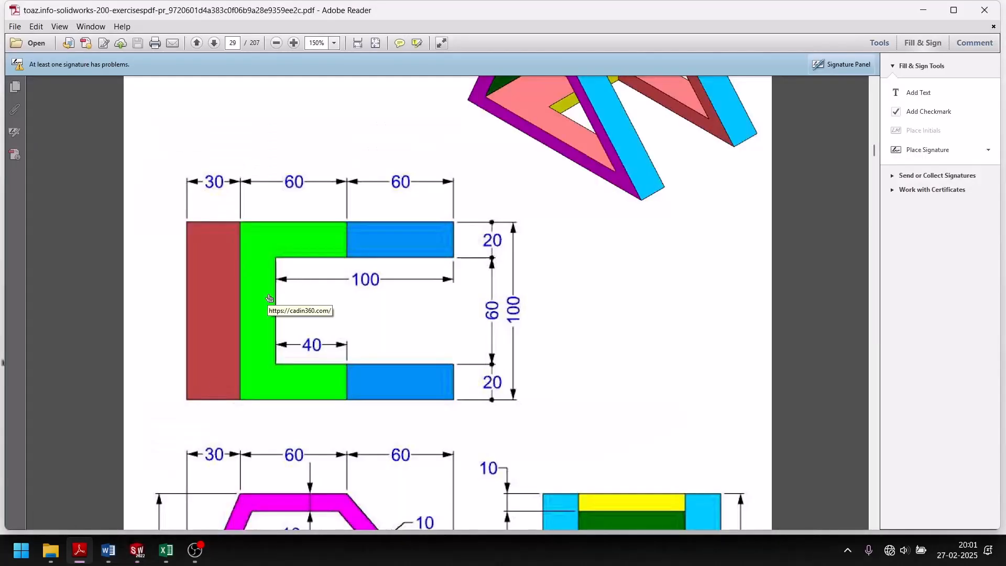
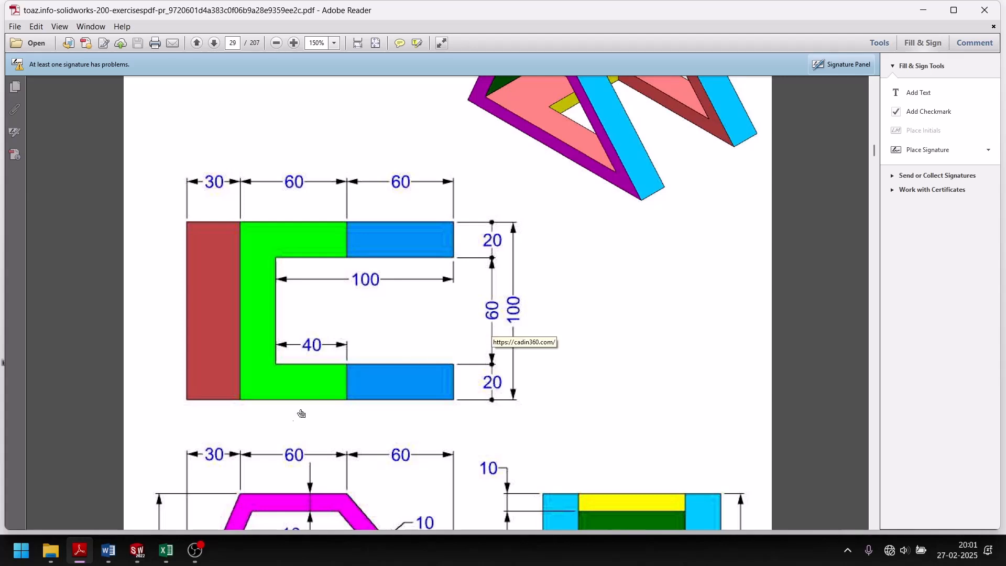
click(137, 551)
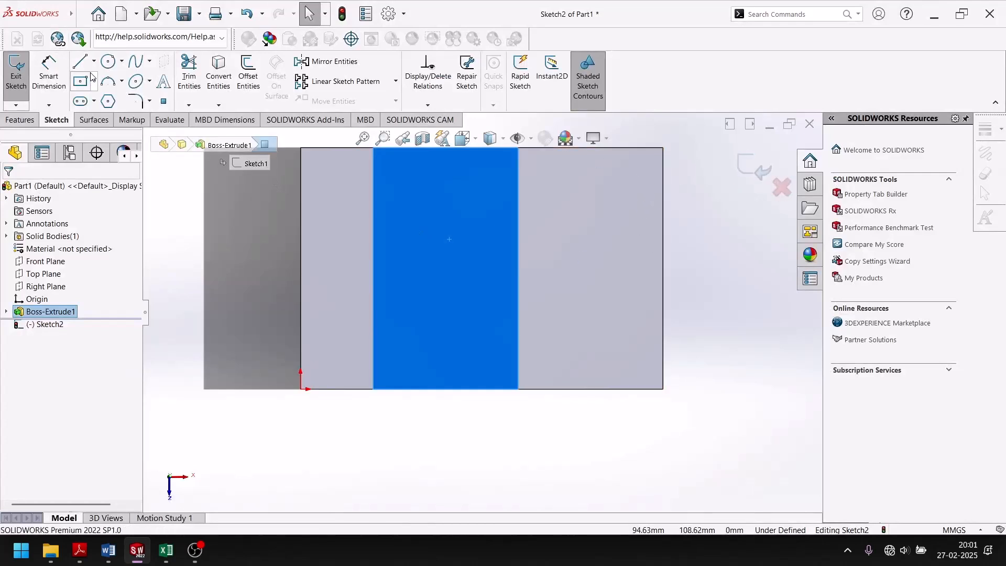
click(81, 81)
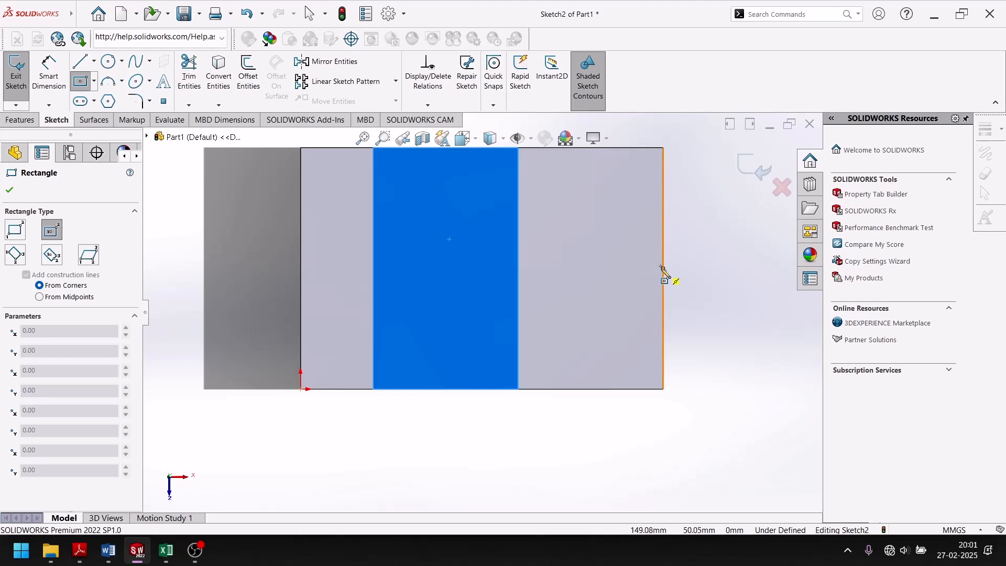
click(663, 186)
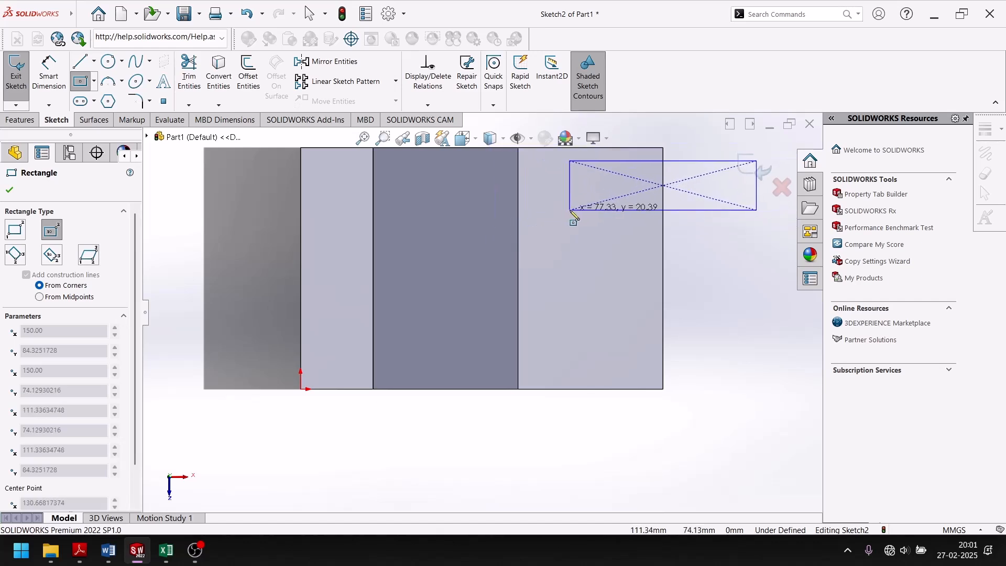
key(Escape)
Sketch a corner rectangle about 120 mm wide from the frame's right outer edge to the left edge of the upper face.
click(95, 81)
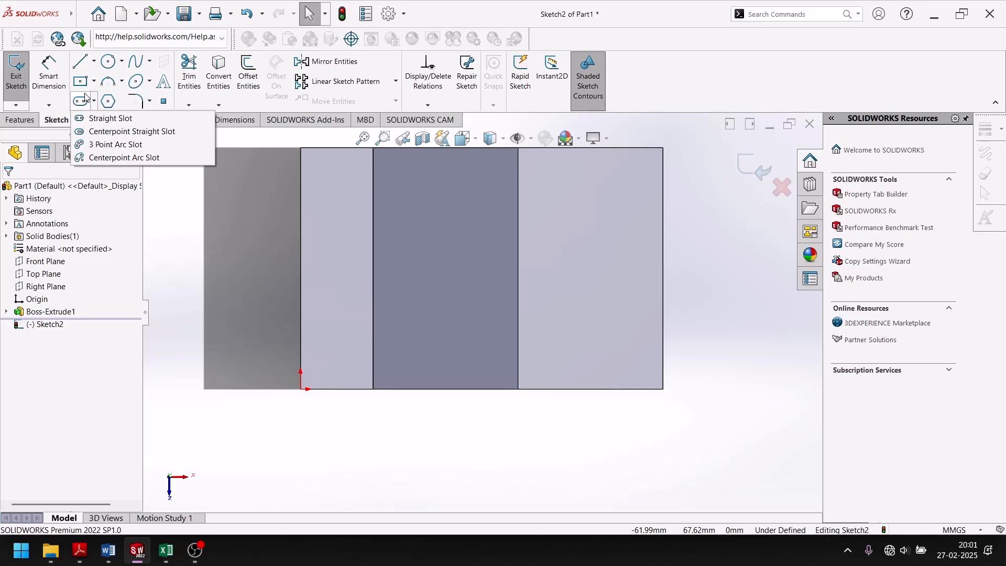
mouse_move(96, 84)
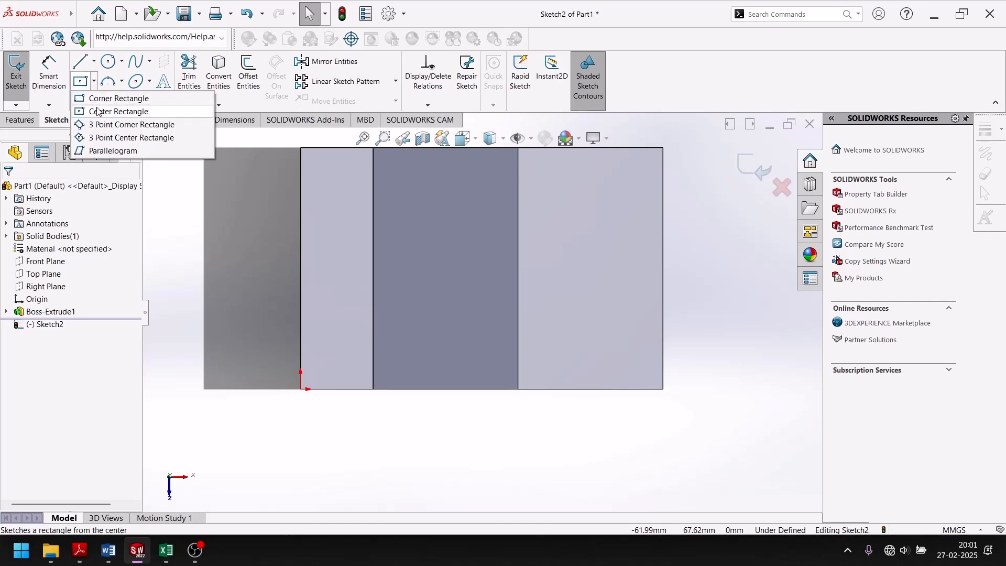
click(102, 99)
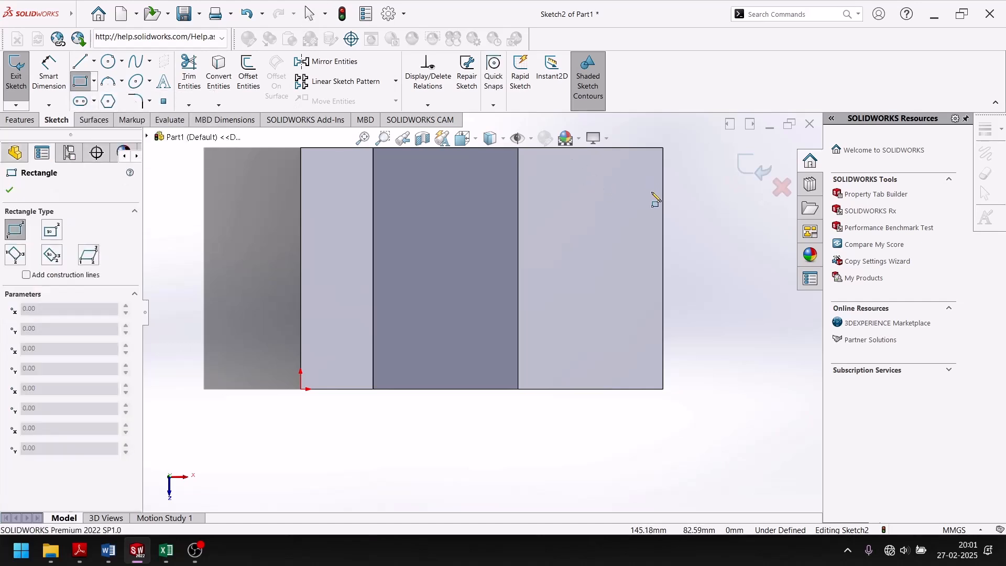
click(663, 184)
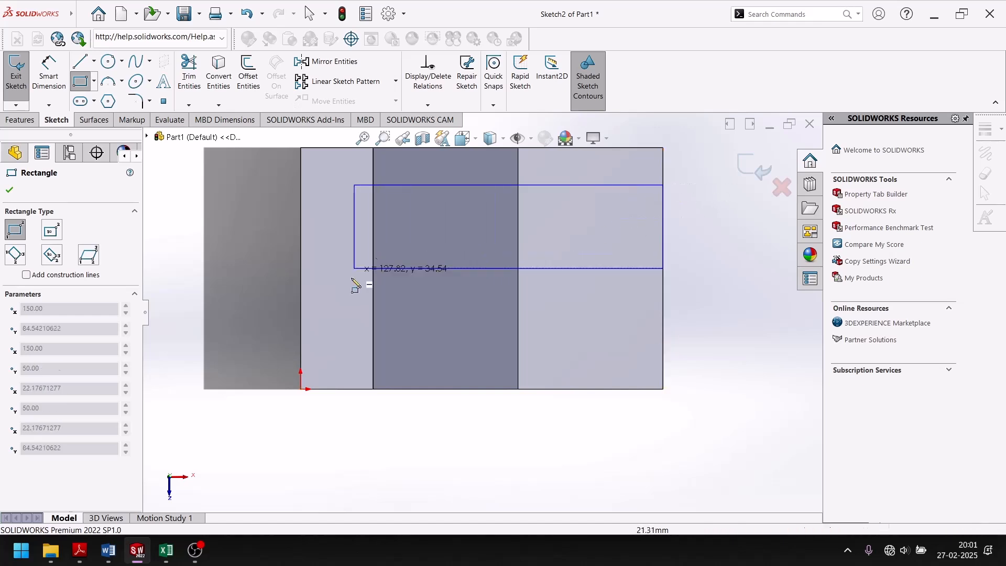
click(373, 351)
click(9, 189)
Check the cutout's length in the PDF drawing and add a driven dimension to the rectangle's lower edge in SOLIDWORKS.
click(49, 71)
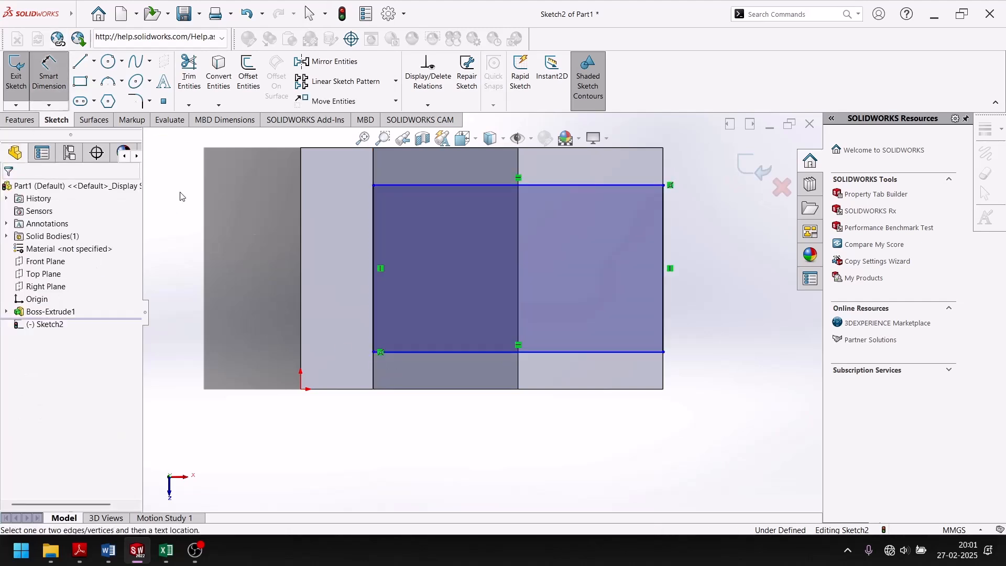
click(494, 352)
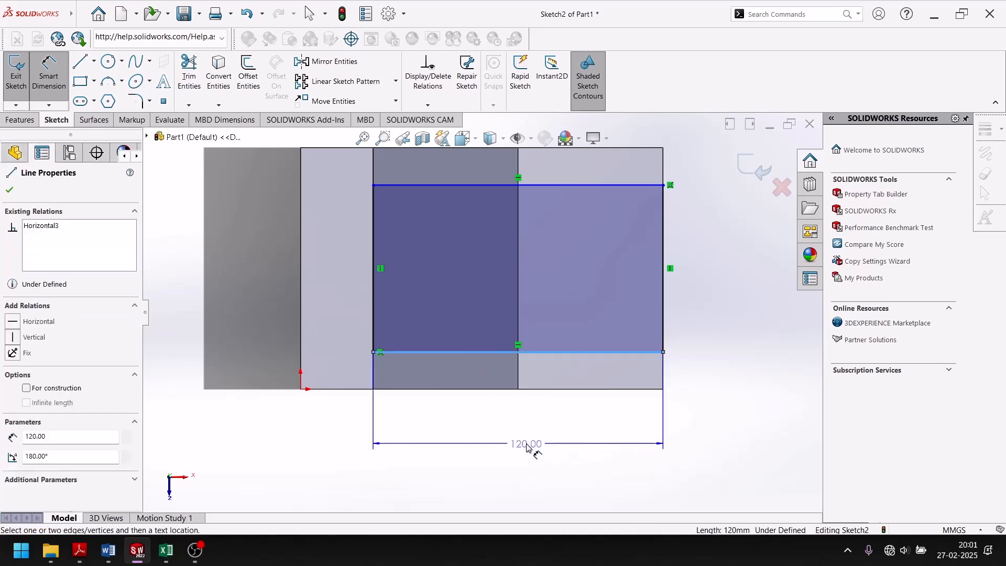
click(138, 556)
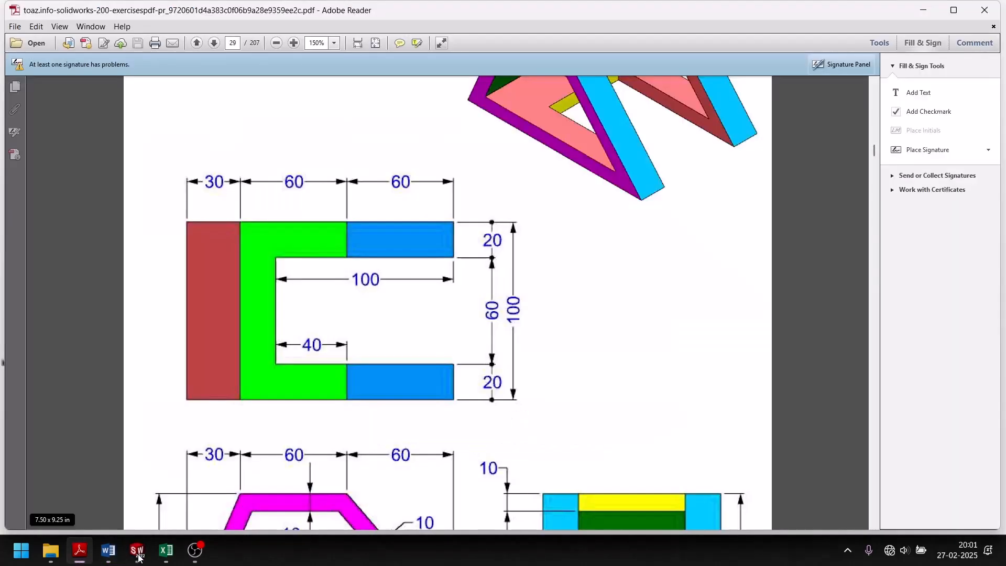
click(138, 556)
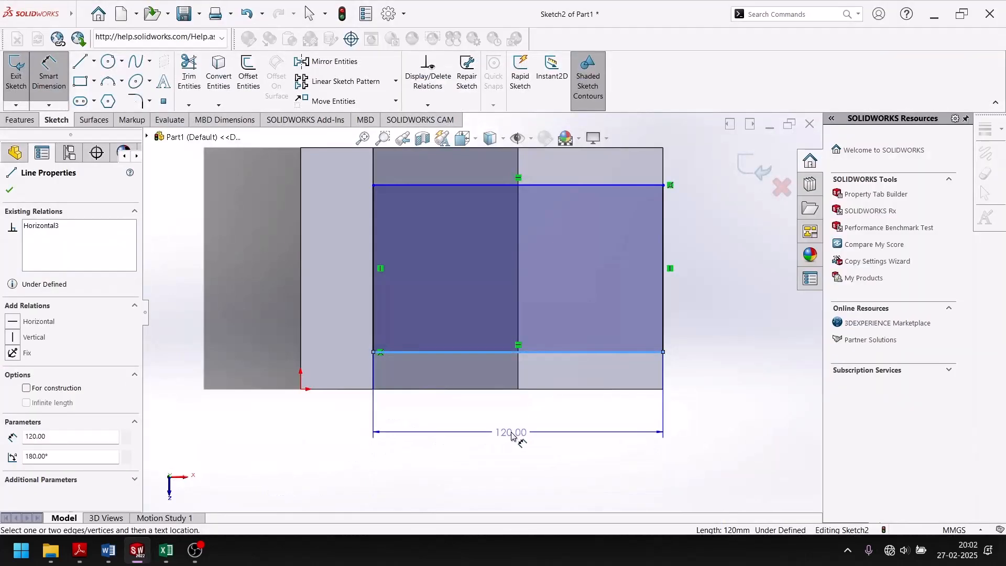
click(512, 435)
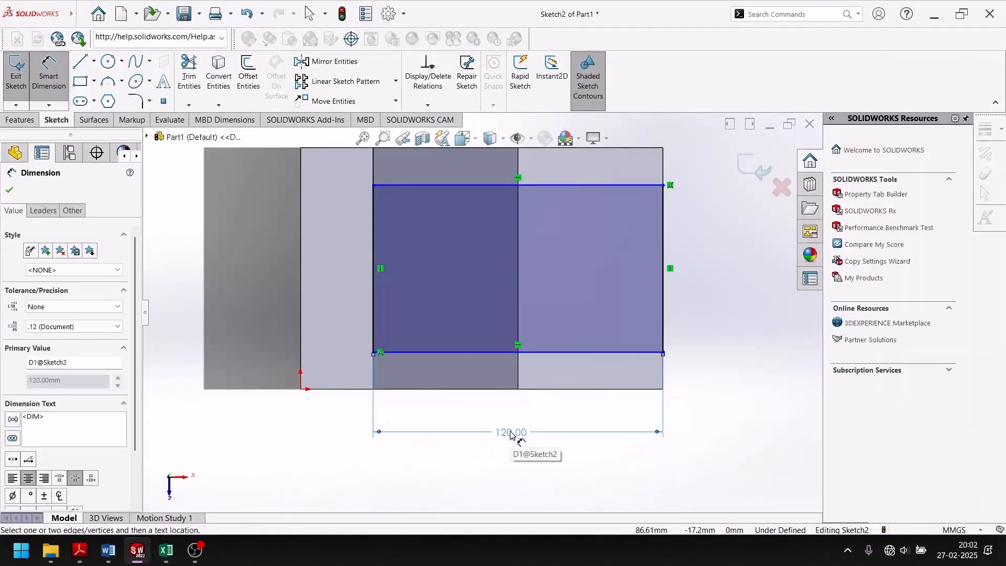
Try to edit the driven length dimension below the rectangle, and delete that dimension from the sketch.
double_click(510, 433)
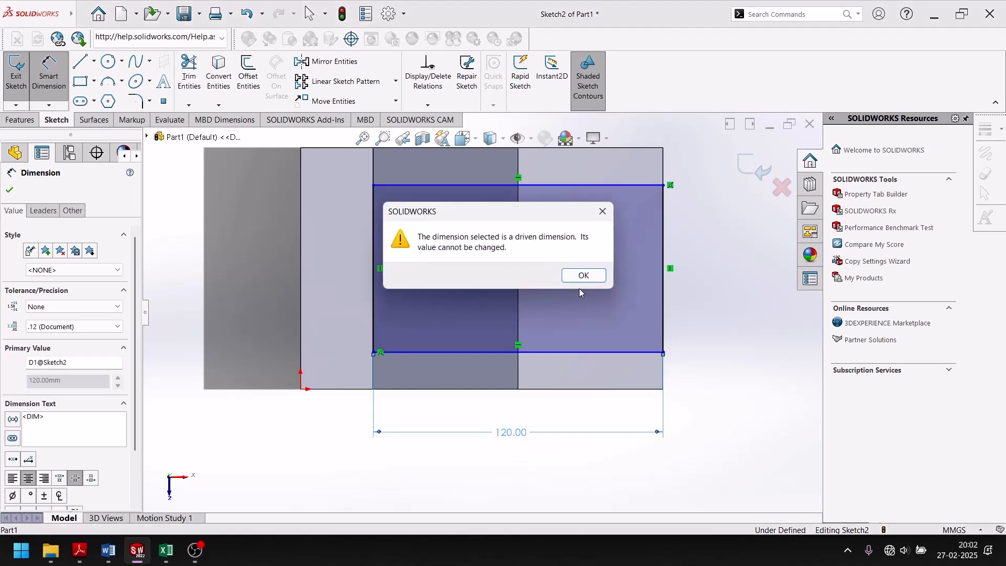
click(582, 276)
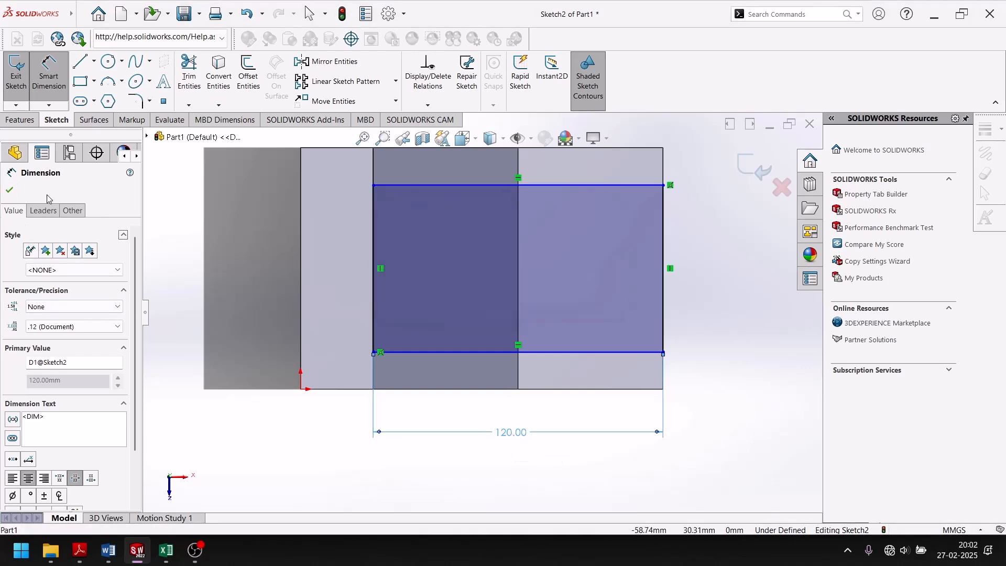
click(11, 190)
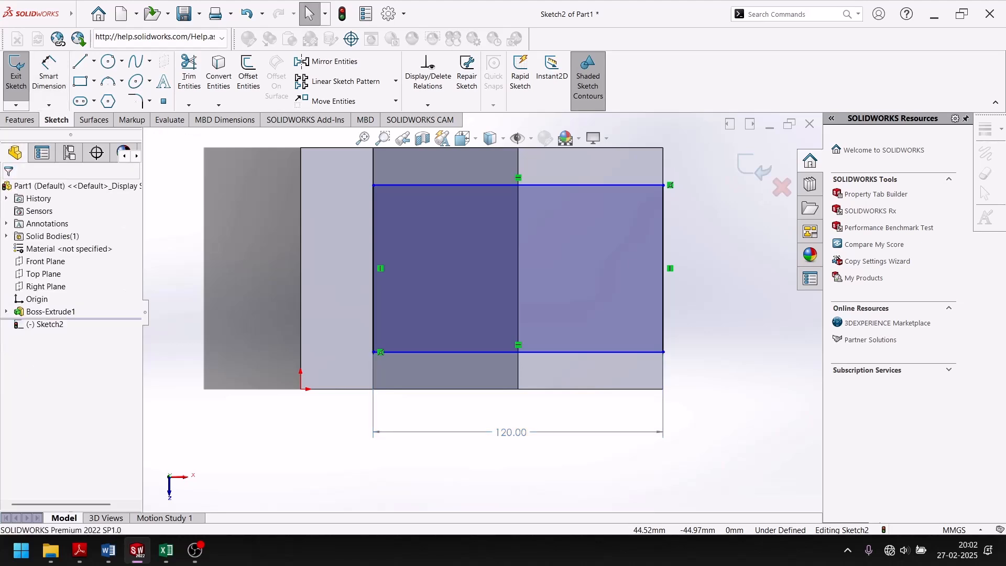
click(510, 433)
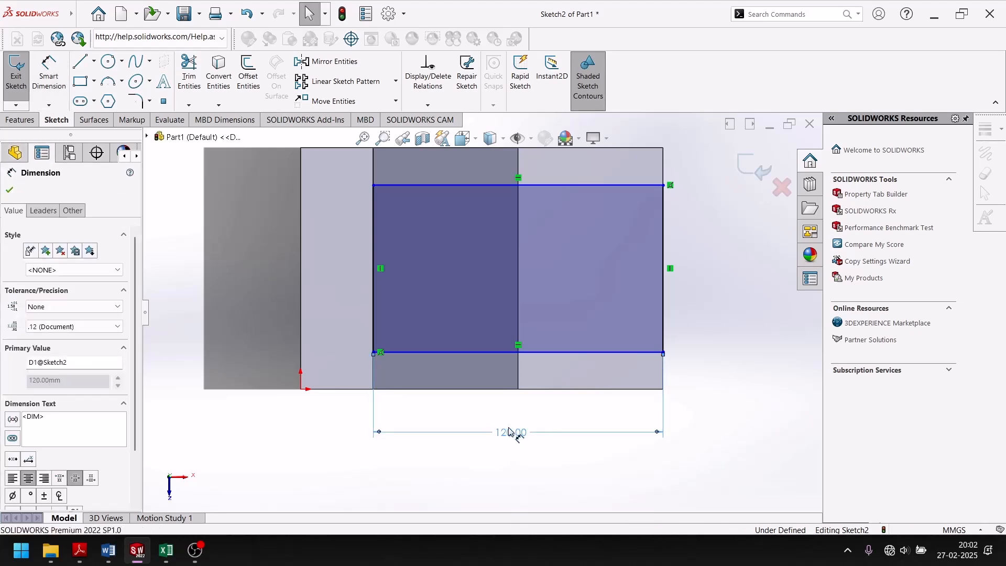
key(Delete)
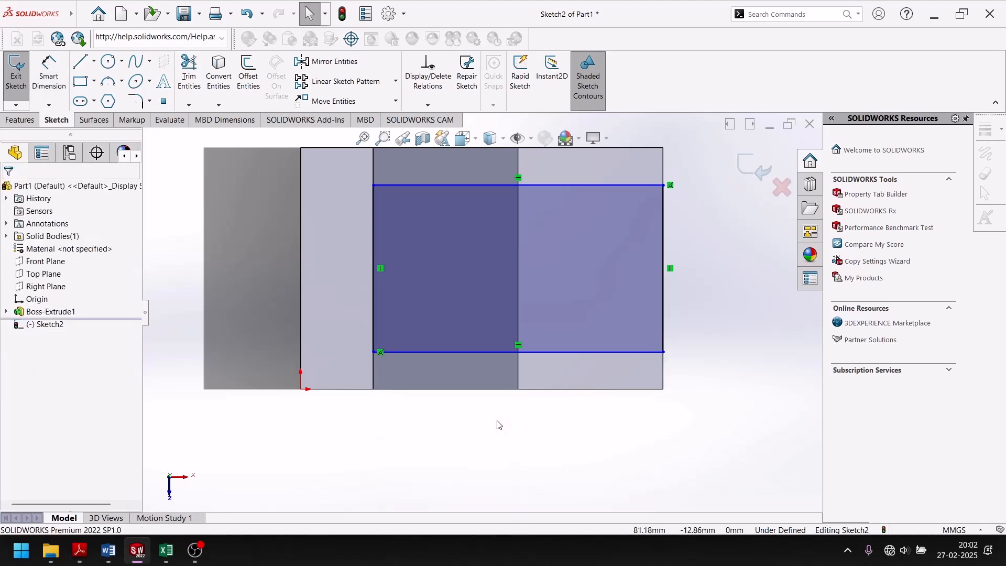
Undo a trial deletion of the rectangle's left-side vertical relation and remove the coincident relation at its lower-left corner.
click(383, 273)
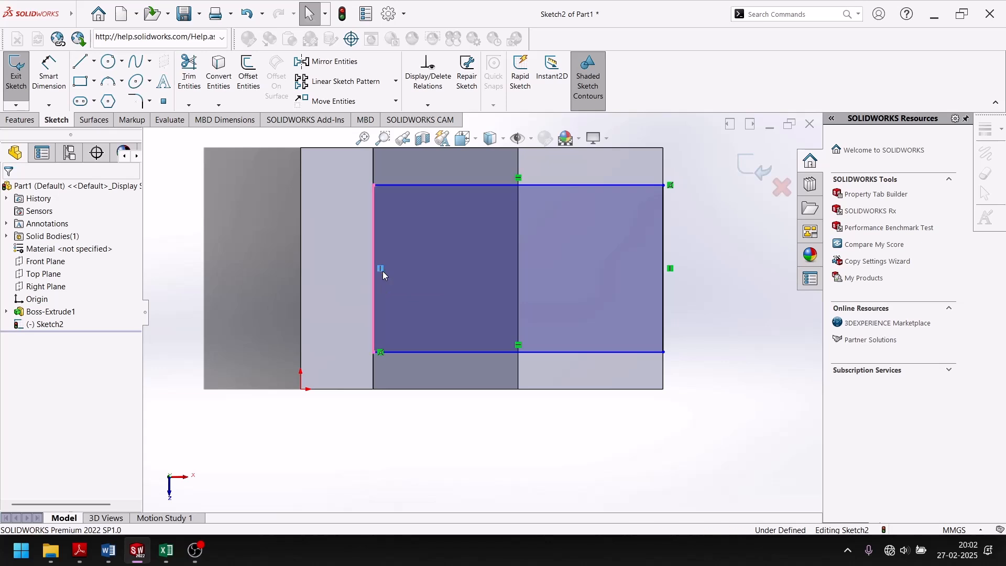
key(Delete)
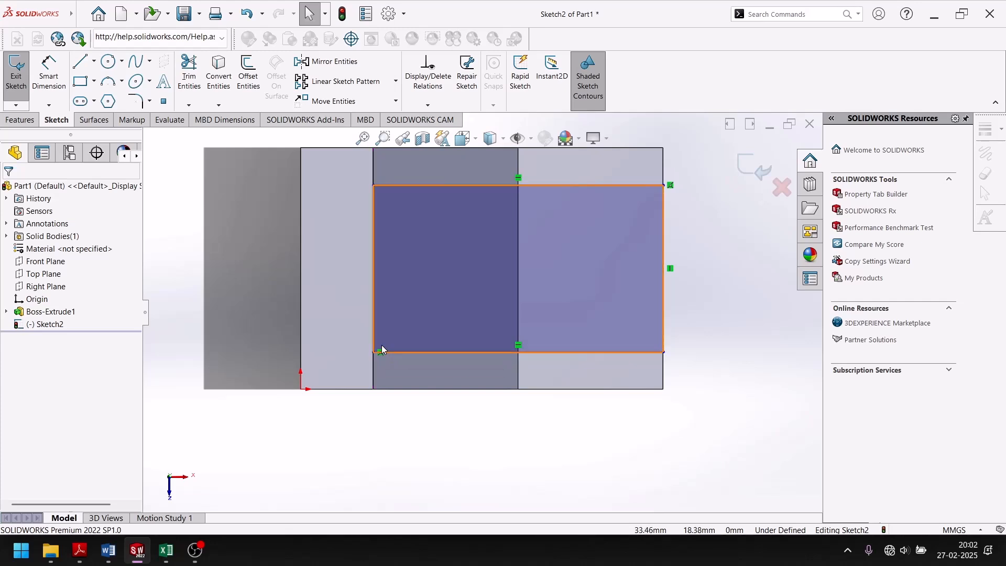
key(ctrl+z)
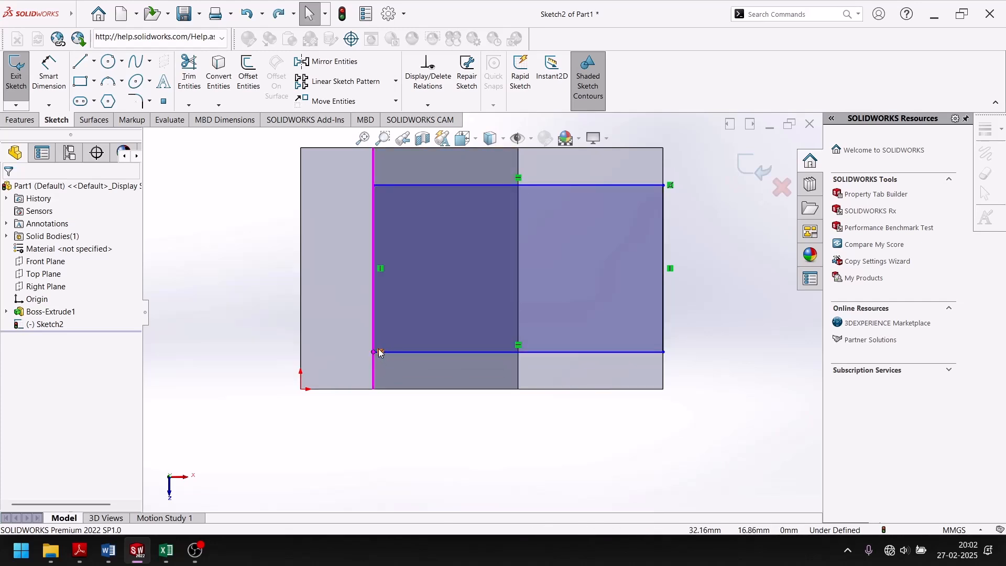
click(382, 421)
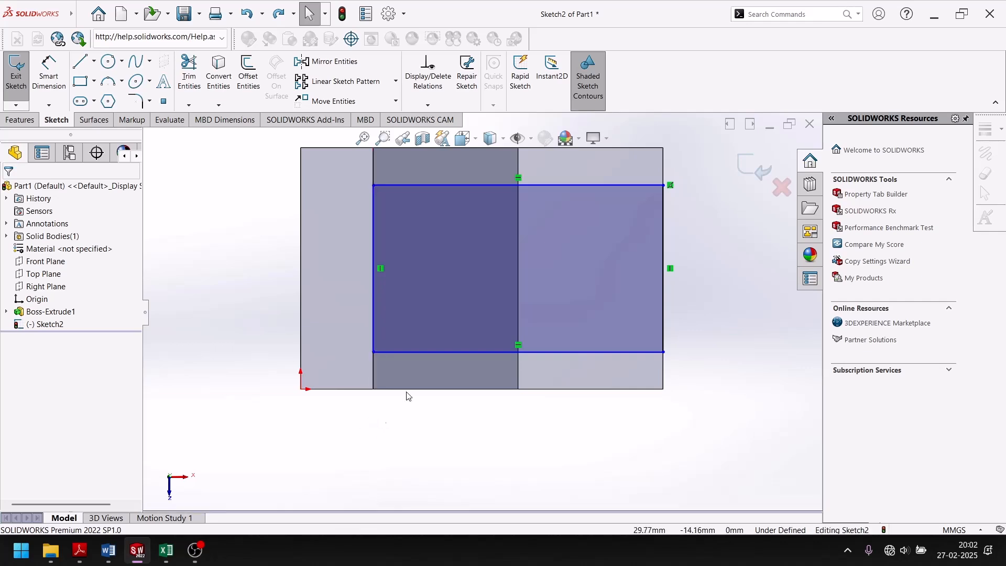
Dimension the rectangle's lower edge with Smart Dimension and set its length to 100 mm.
click(49, 73)
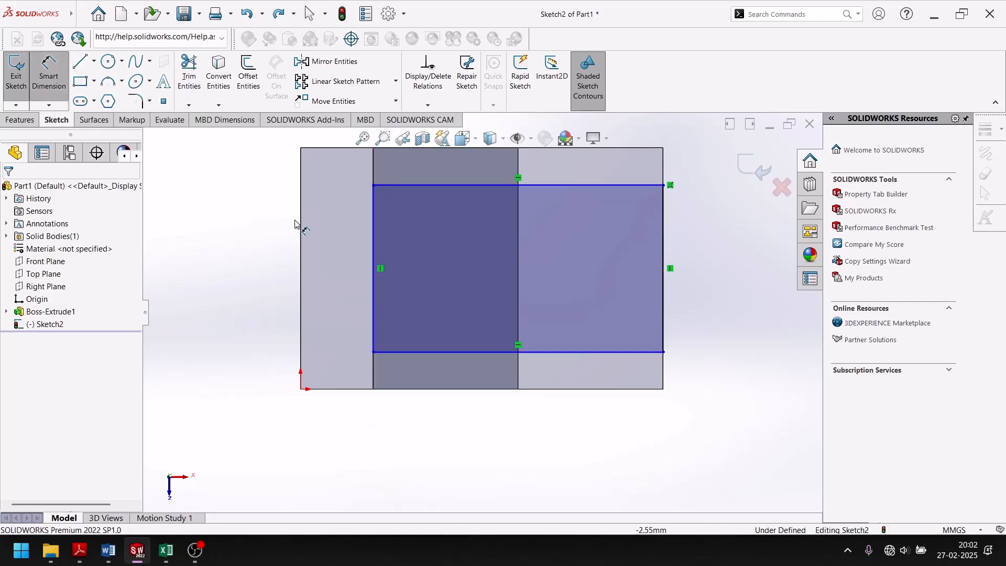
click(506, 353)
click(512, 443)
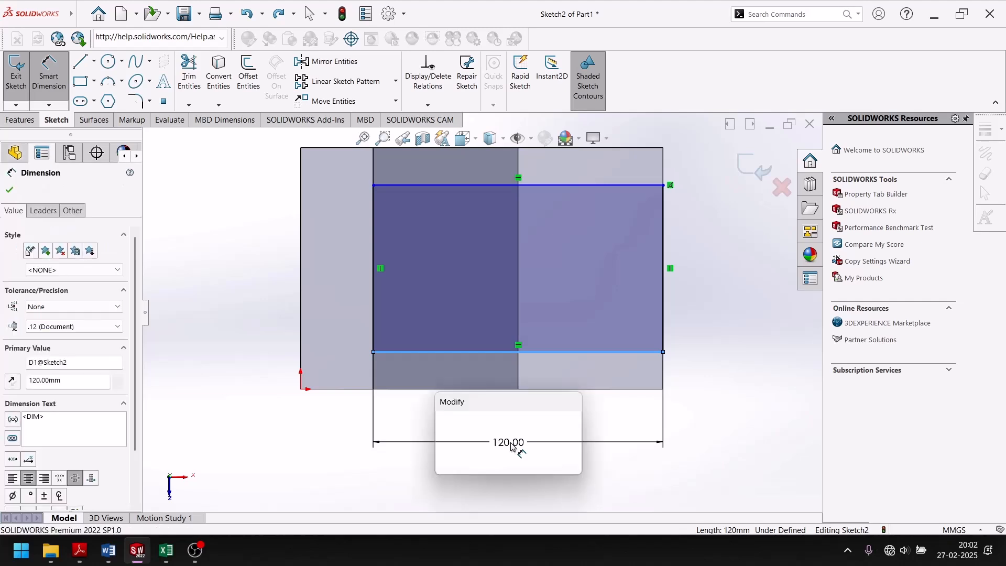
text(100)
key(Return)
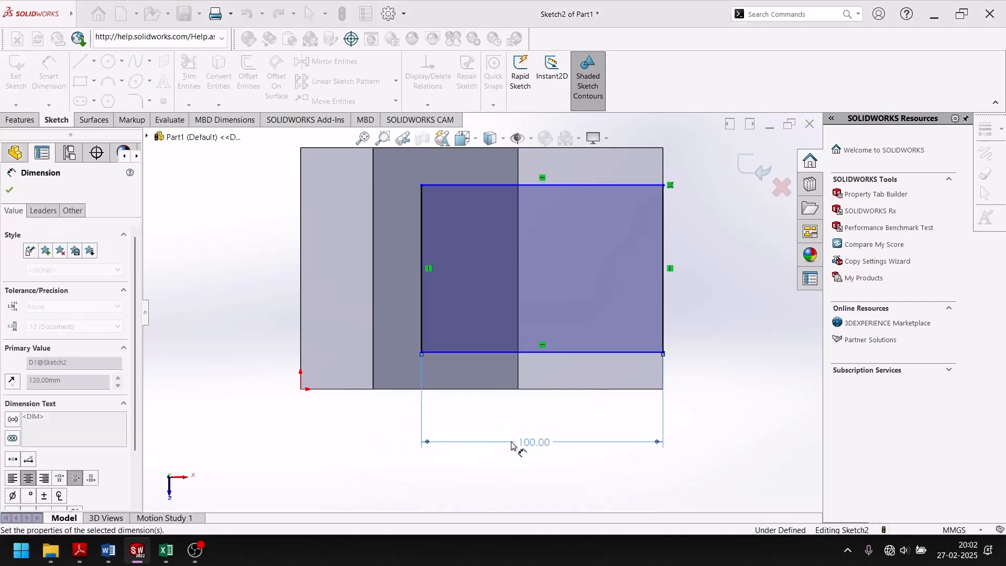
click(10, 186)
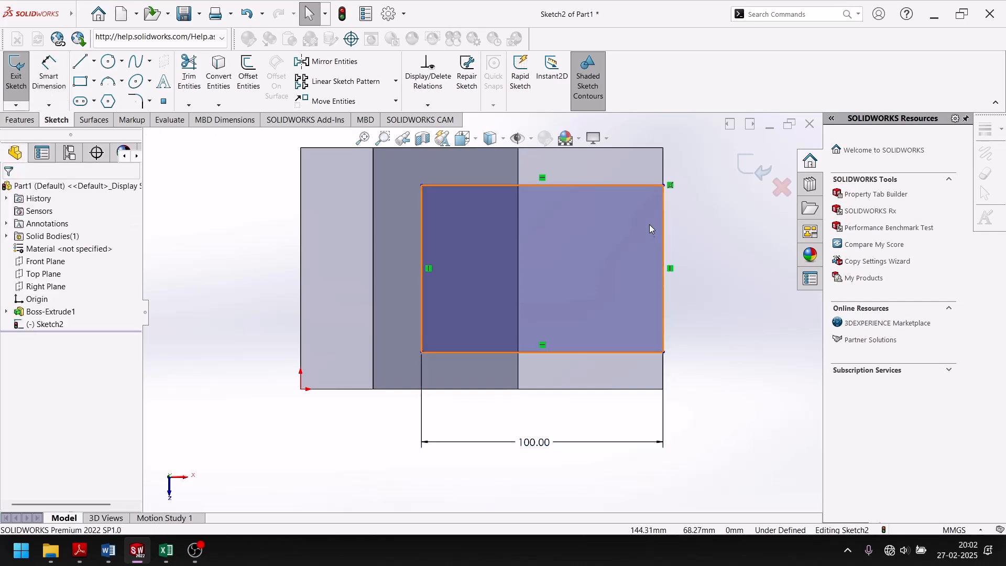
Check the cutout's width in the PDF drawing and dimension the rectangle's right edge to 60 mm in SOLIDWORKS.
click(49, 73)
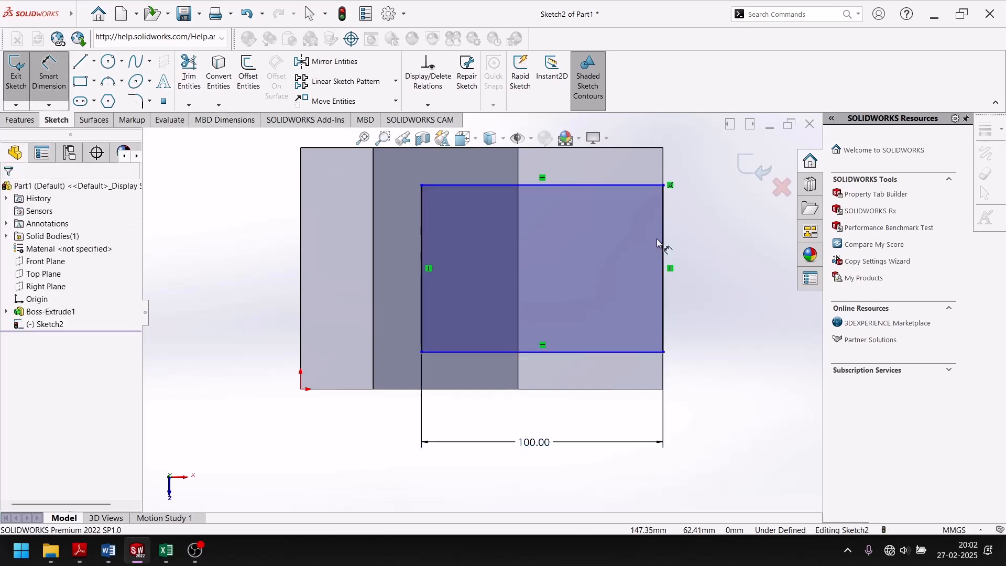
click(146, 547)
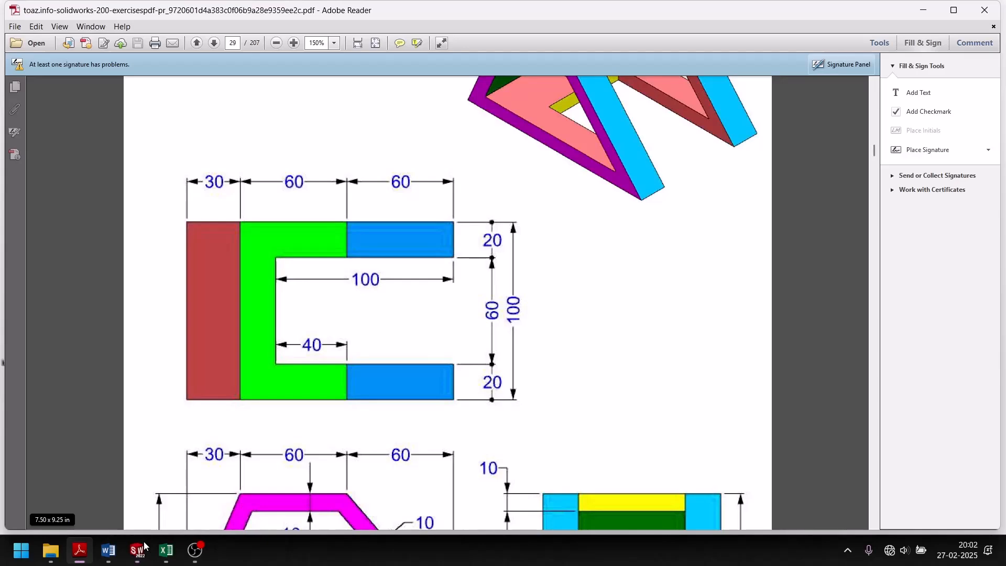
click(145, 547)
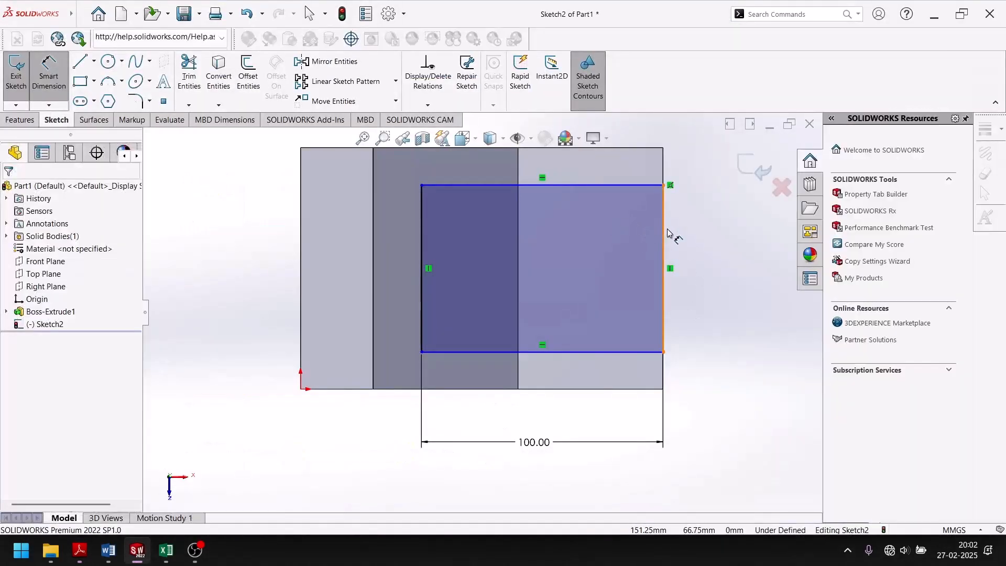
click(664, 232)
click(703, 266)
text(60)
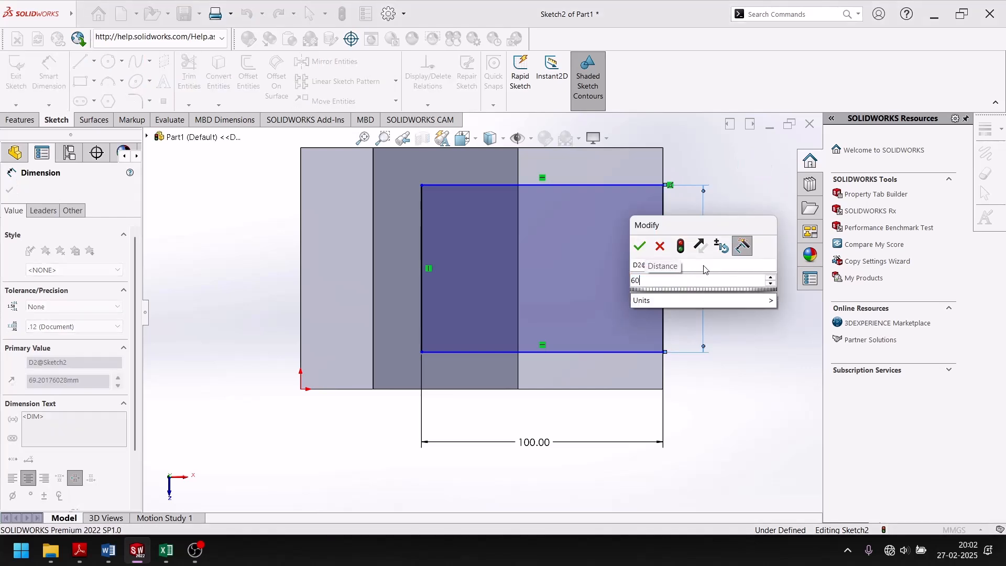
key(Return)
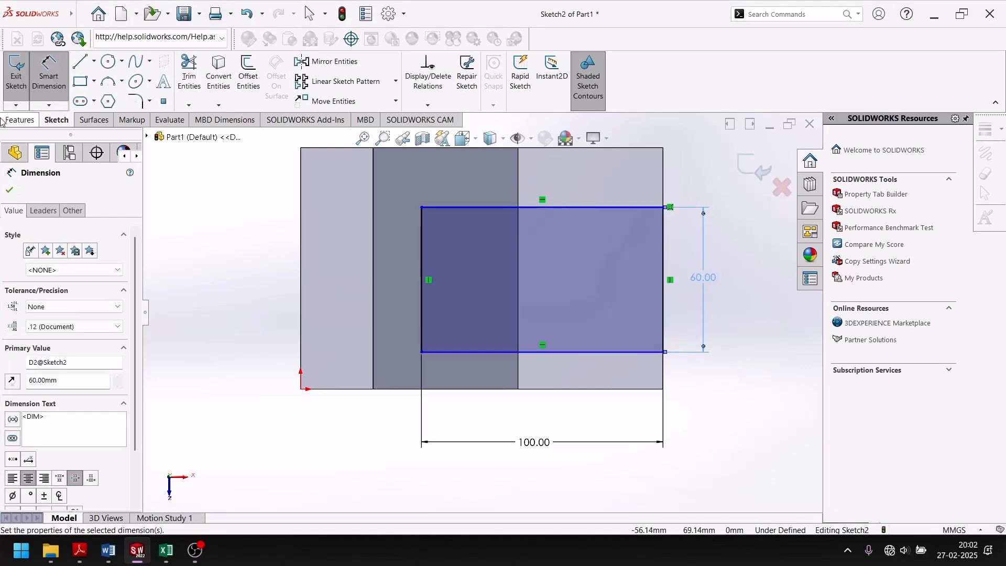
click(9, 192)
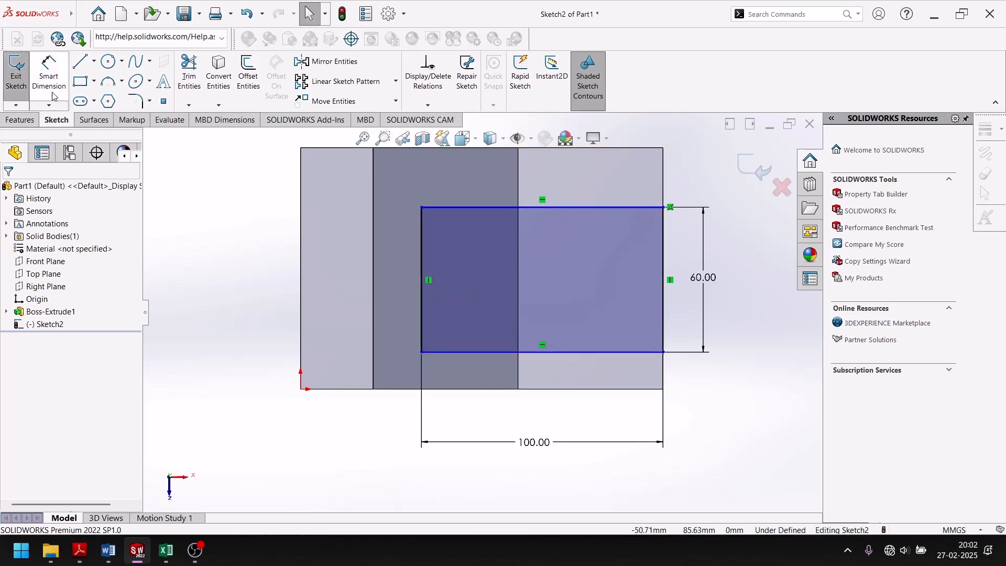
Consult the PDF top view and set the distance between the rectangle's upper edge and the frame's upper edge to 20 mm in SOLIDWORKS.
click(138, 556)
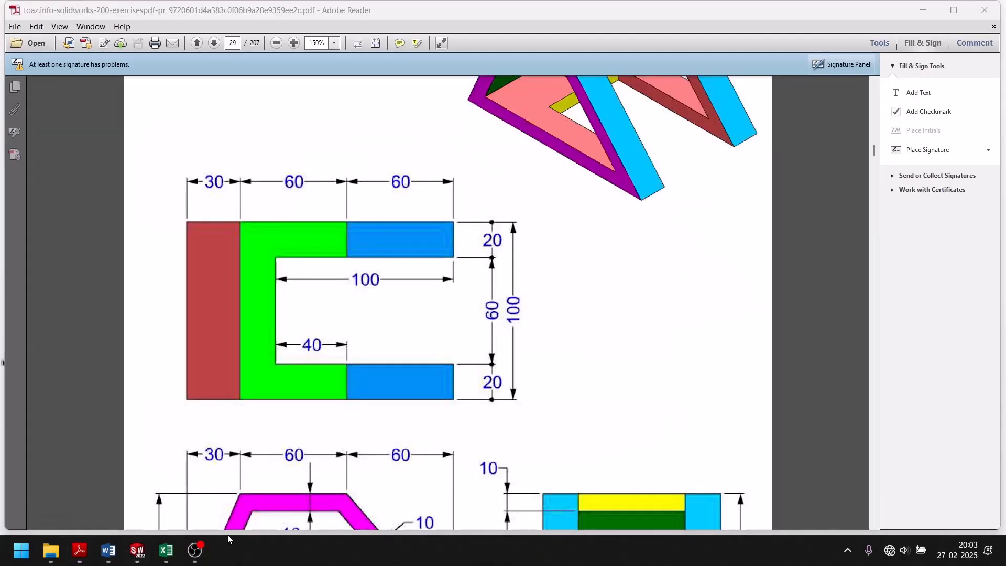
click(138, 556)
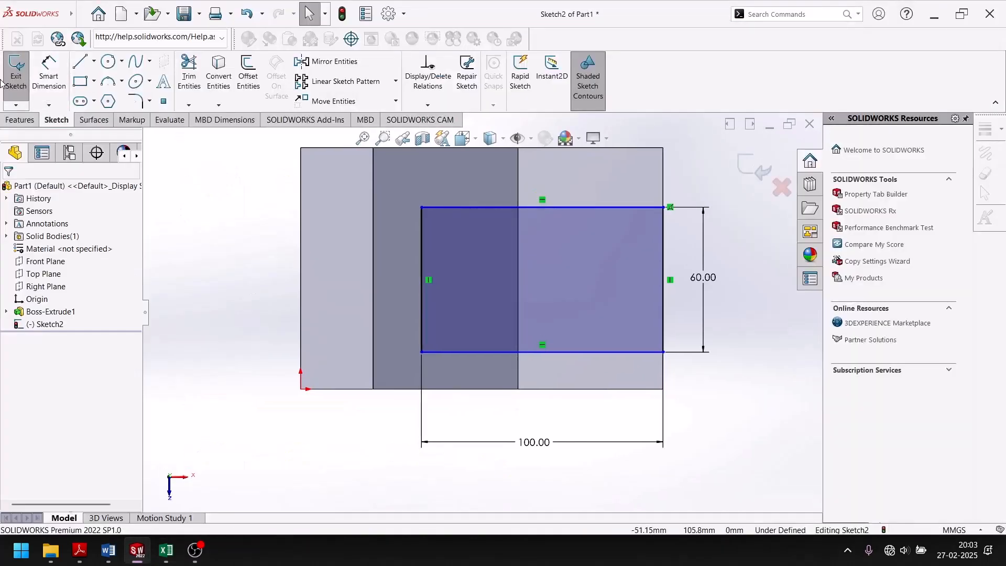
click(40, 91)
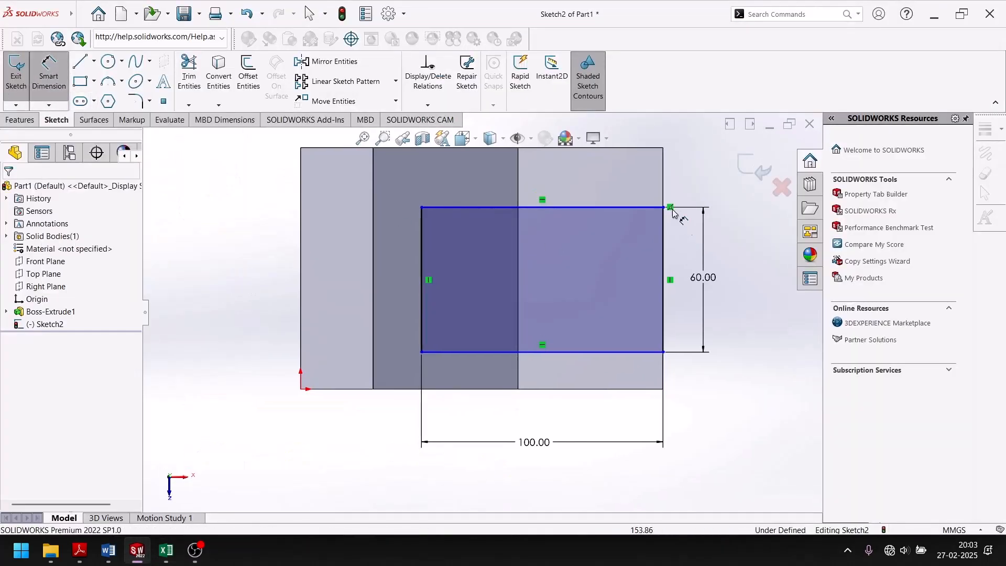
click(617, 191)
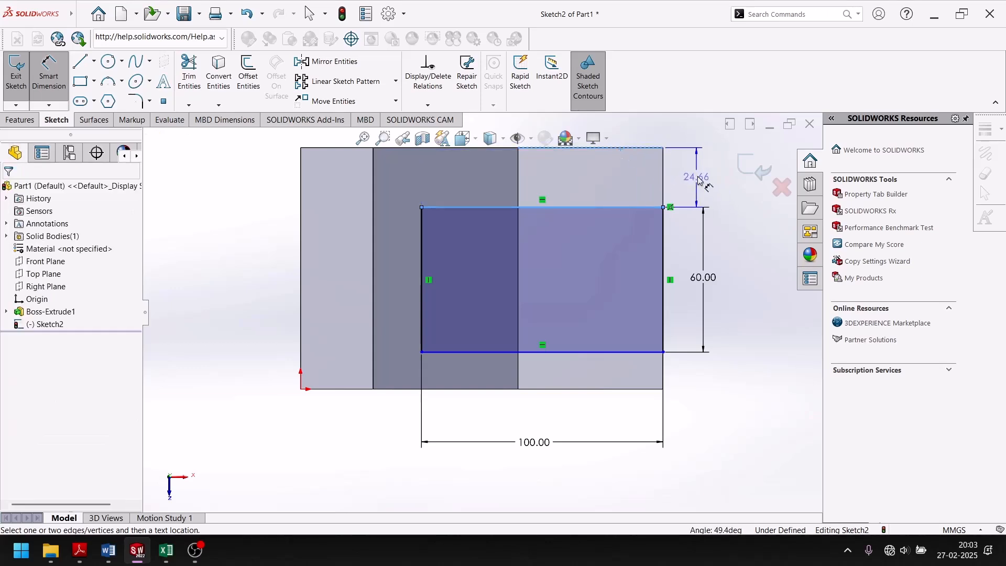
click(699, 180)
text(2)
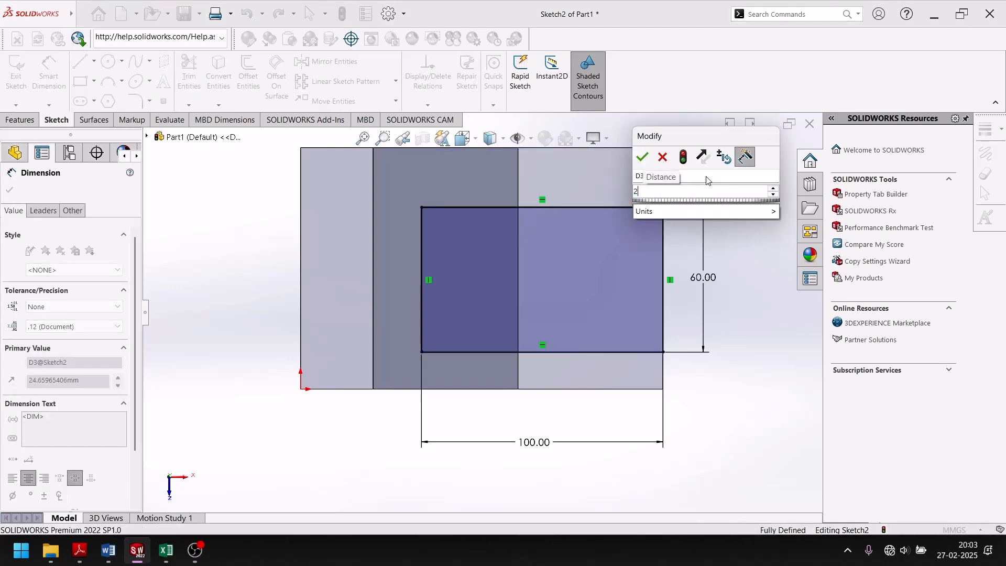
text(0)
key(Return)
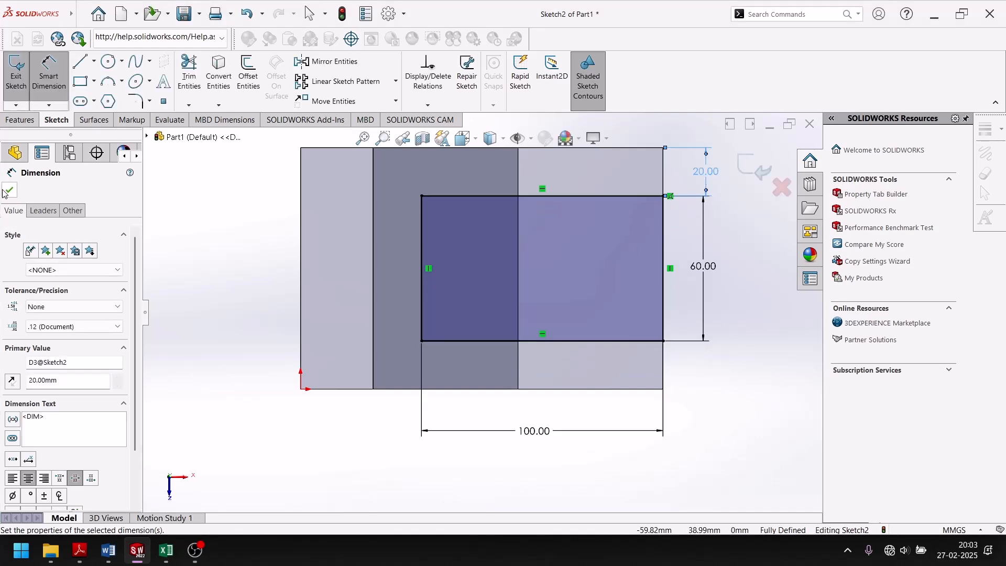
click(9, 192)
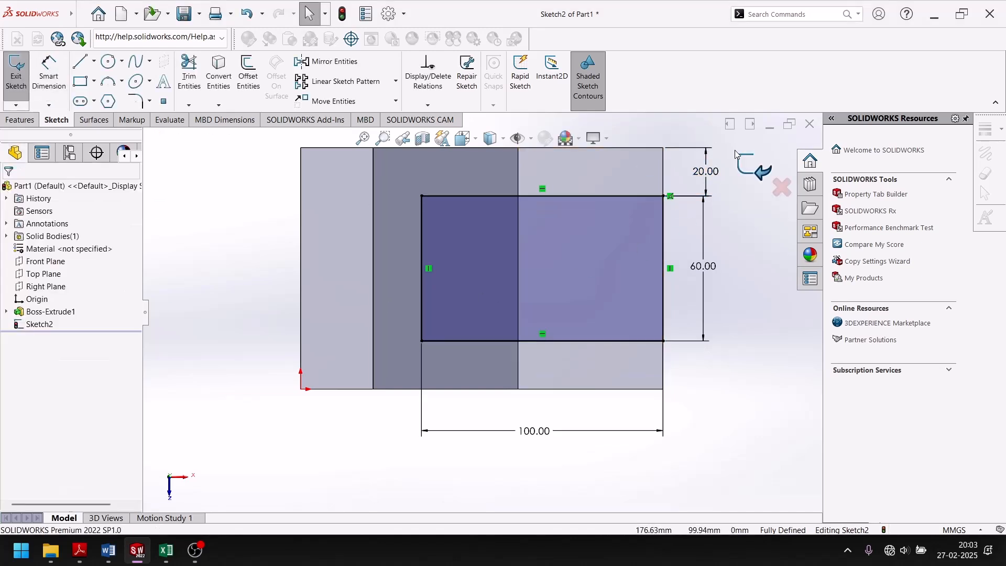
Exit the sketch and cut the rectangle through the frame with a 100 mm blind Extruded Cut.
click(755, 168)
middle_drag(544, 502, 567, 352)
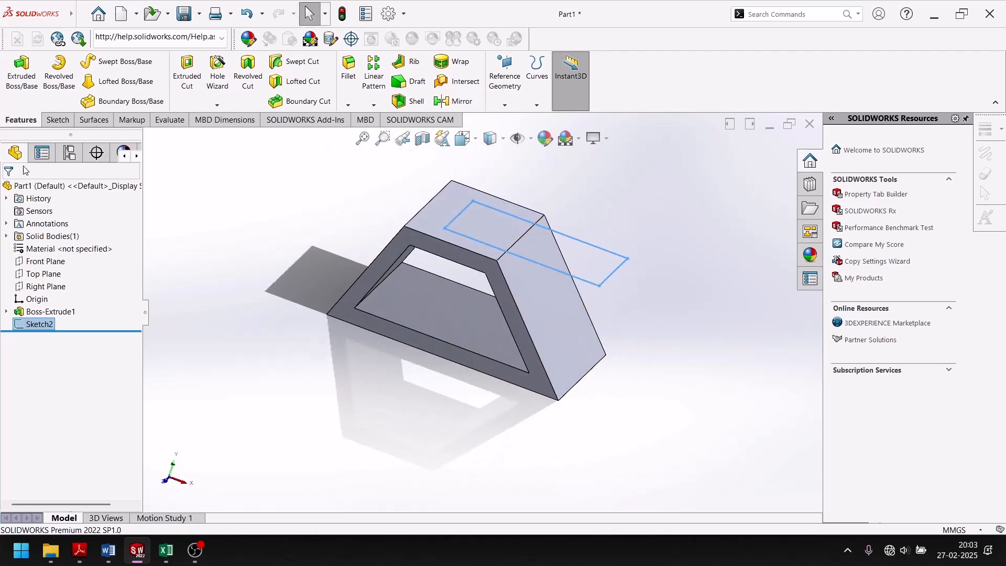
click(187, 77)
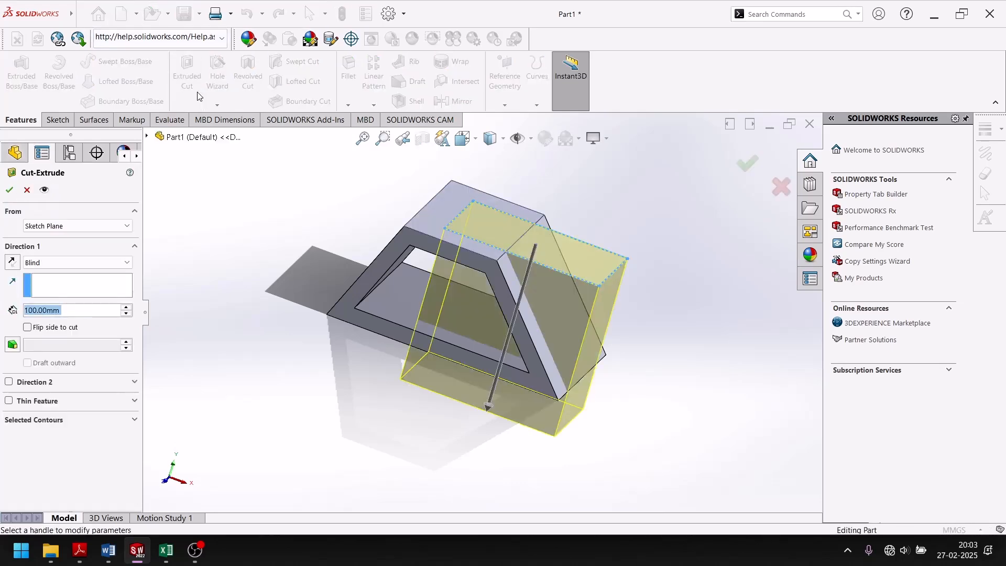
click(10, 191)
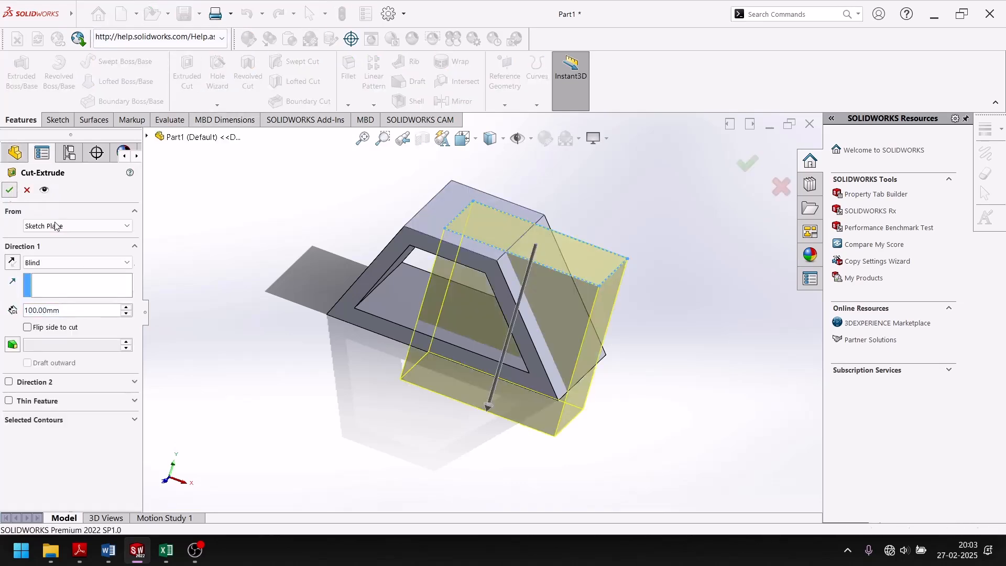
scroll(438, 404, up, 3)
middle_drag(438, 405, 384, 426)
key(Escape)
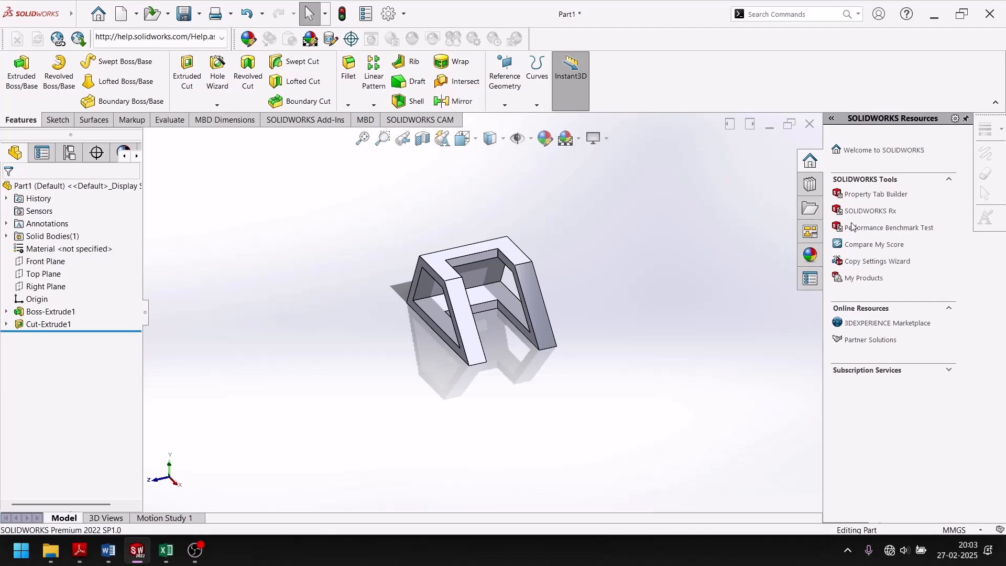
Apply the carbon steel appearance from the Metal > Steel category to the whole part.
click(545, 137)
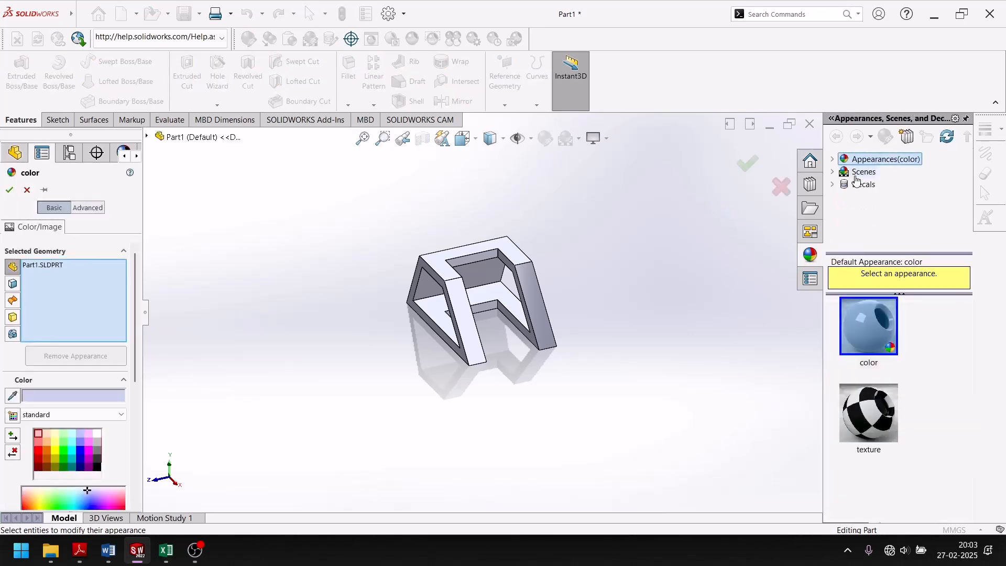
click(832, 159)
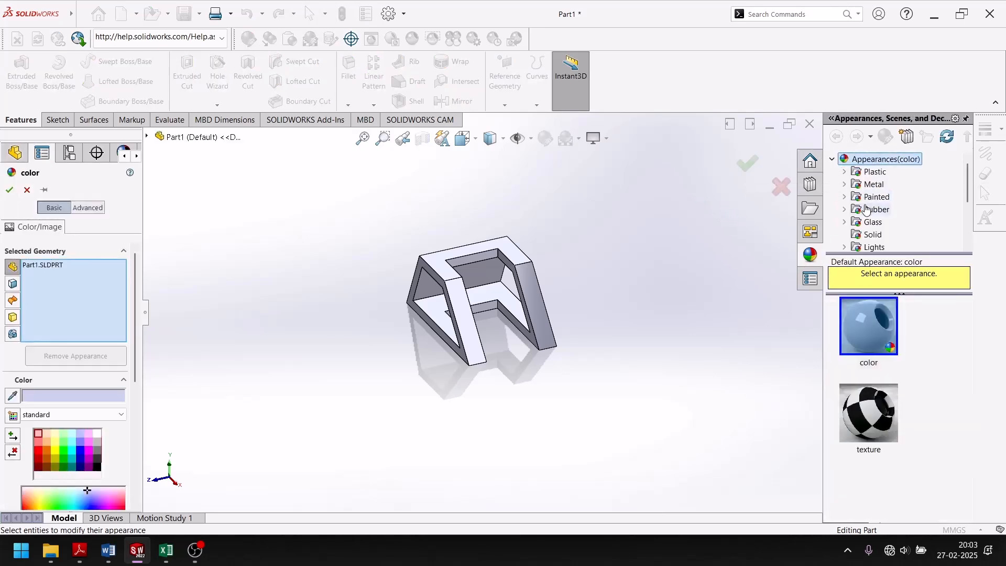
click(883, 172)
scroll(861, 460, down, 3)
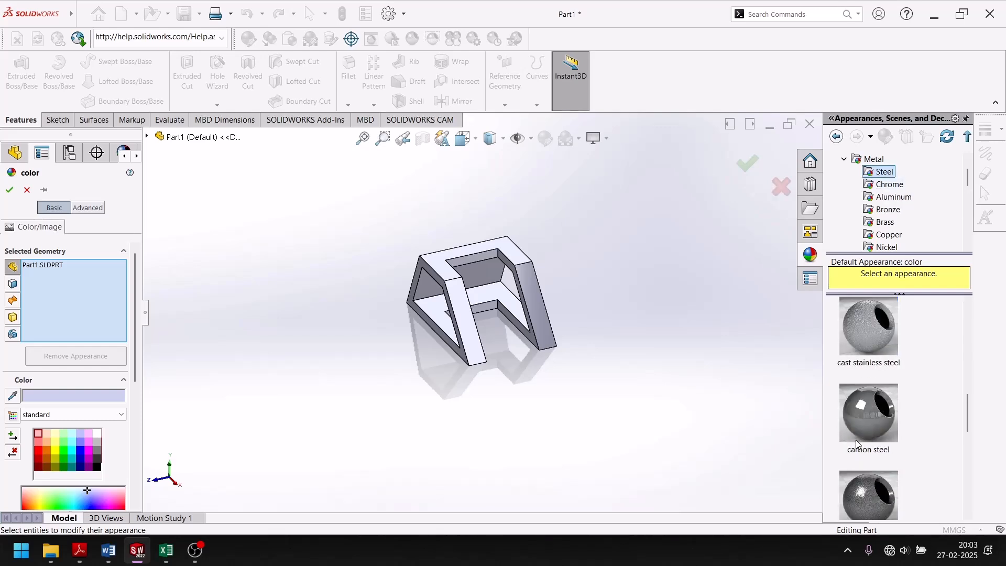
drag(875, 416, 525, 287)
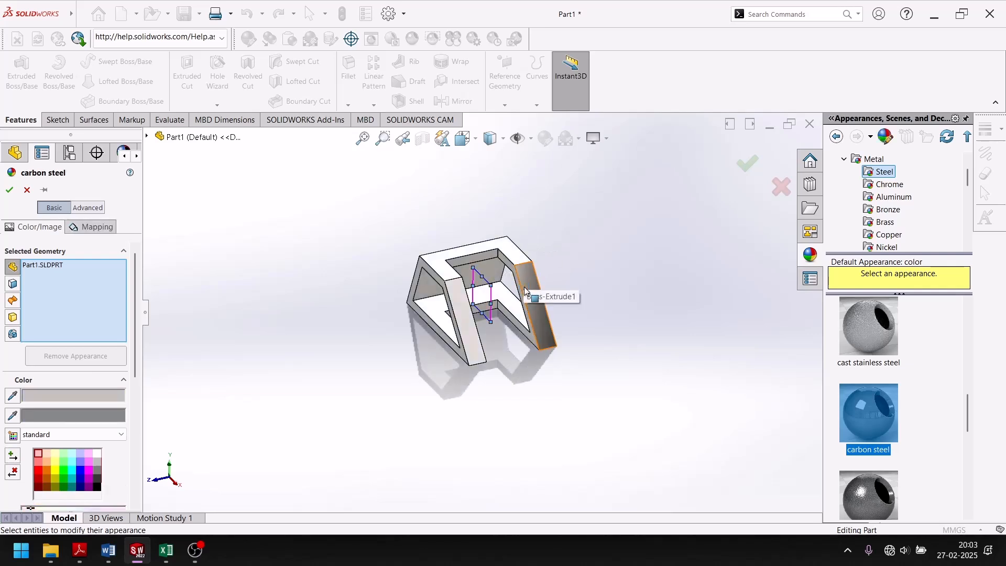
click(10, 191)
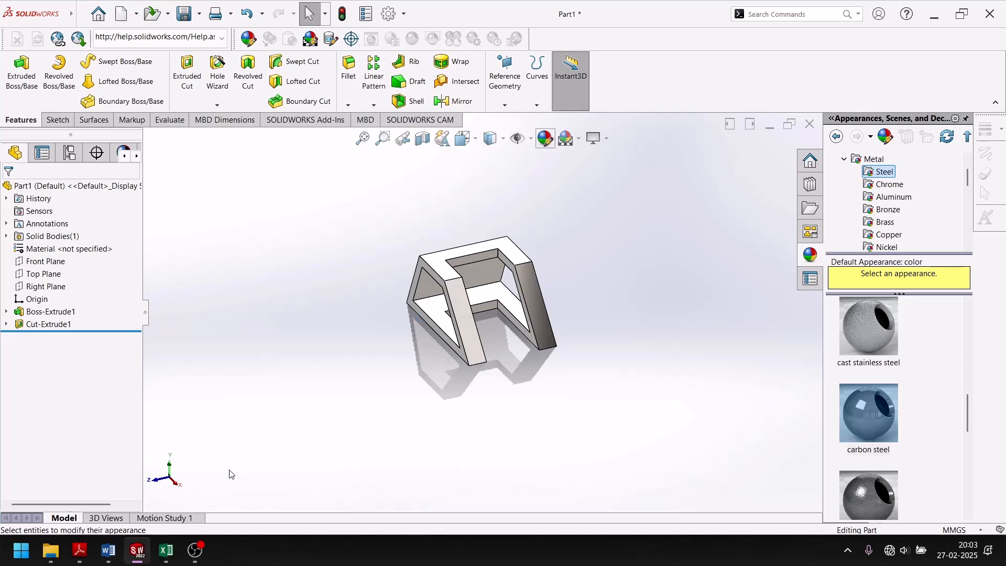
Check the face colors in the isometric view of Exercise-24 in the PDF and return to SOLIDWORKS.
click(137, 556)
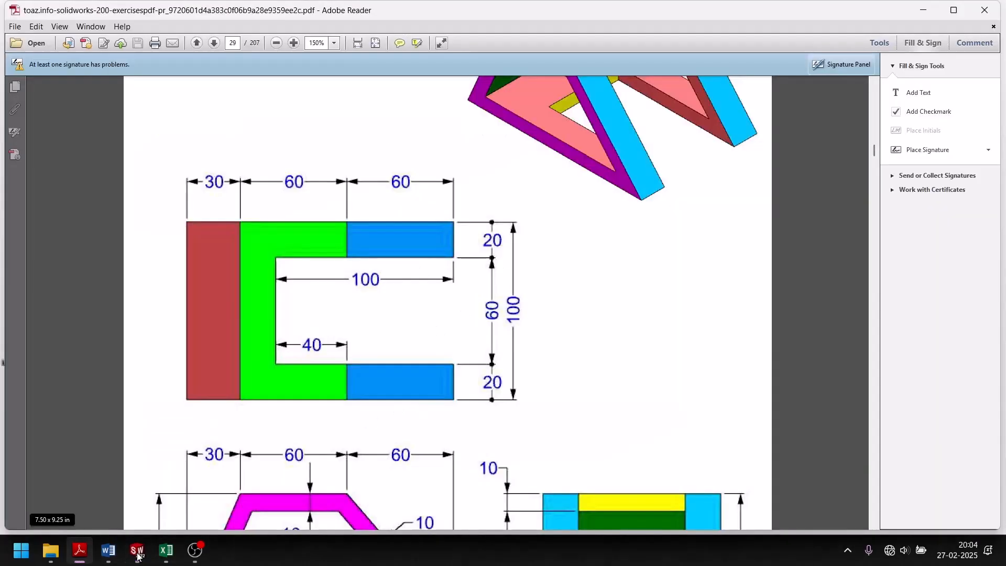
scroll(422, 287, up, 5)
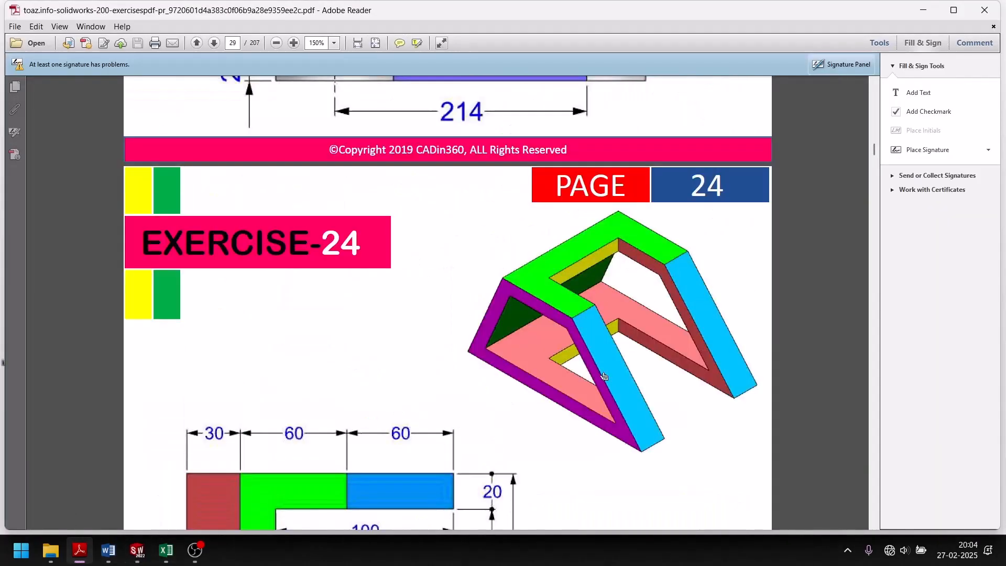
click(137, 550)
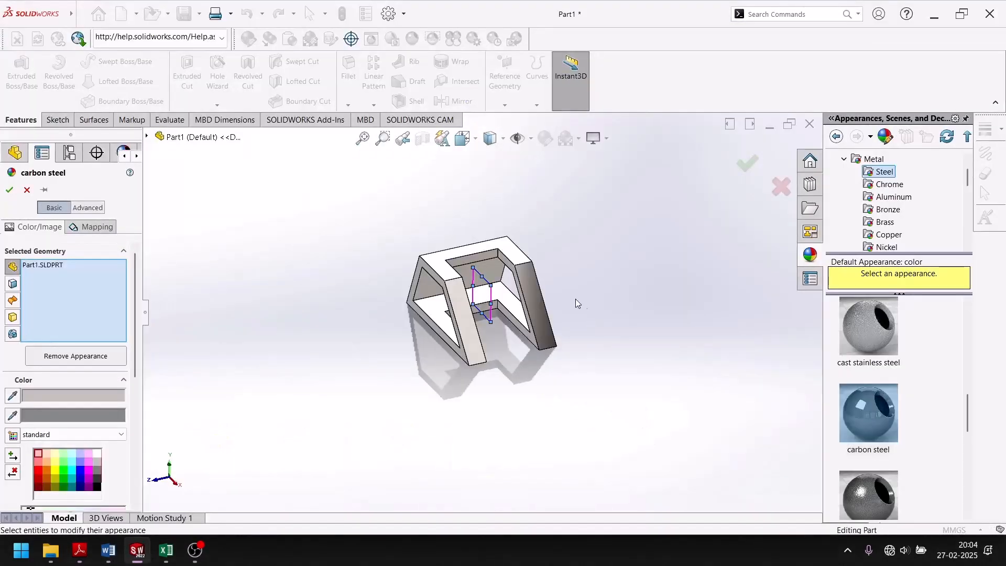
scroll(478, 296, down, 1)
click(454, 312)
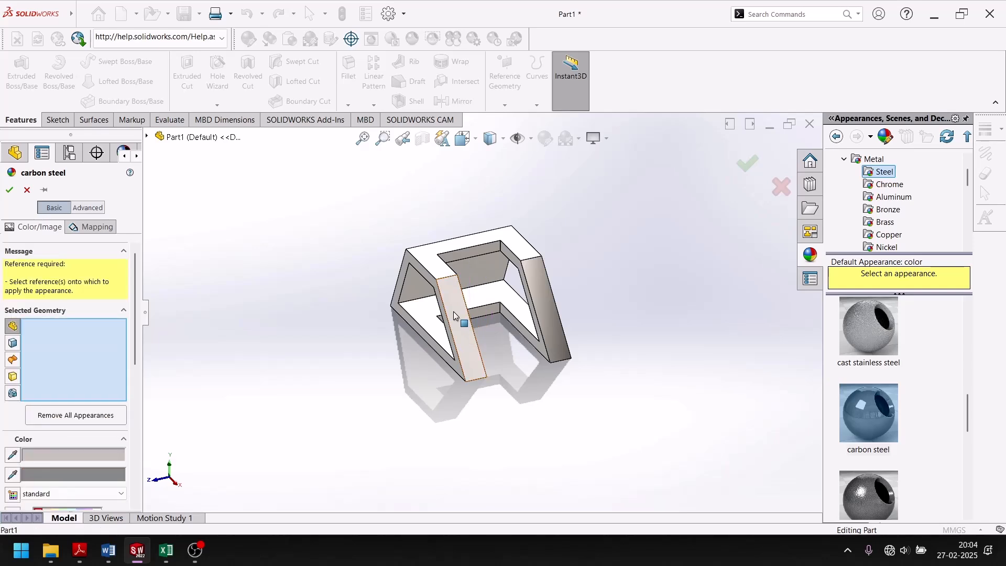
click(545, 309)
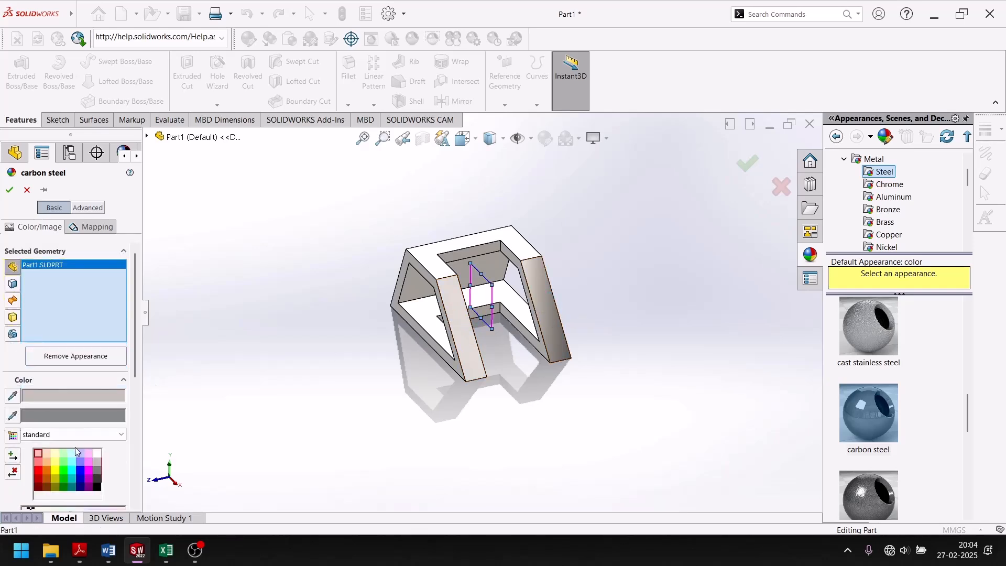
click(71, 468)
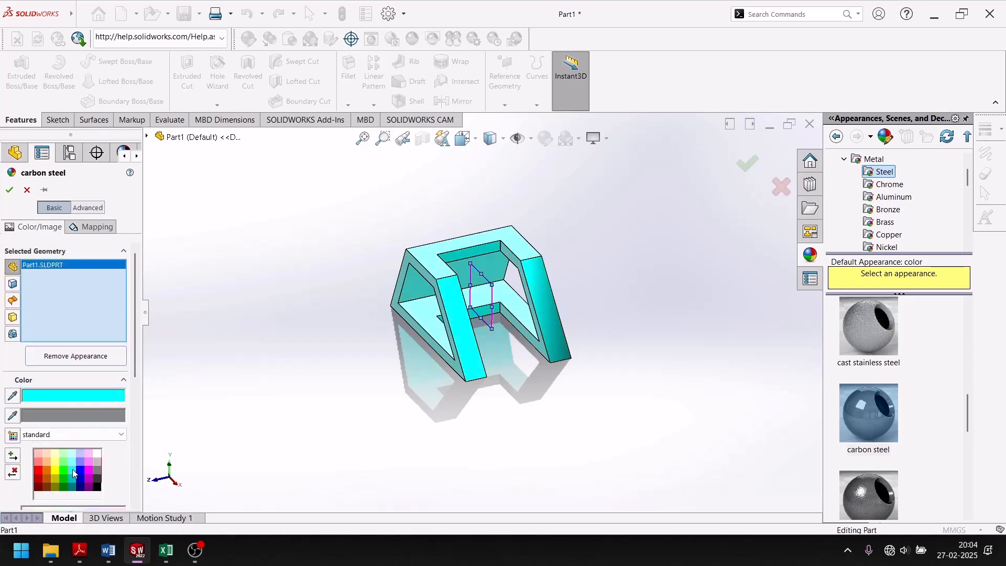
click(27, 191)
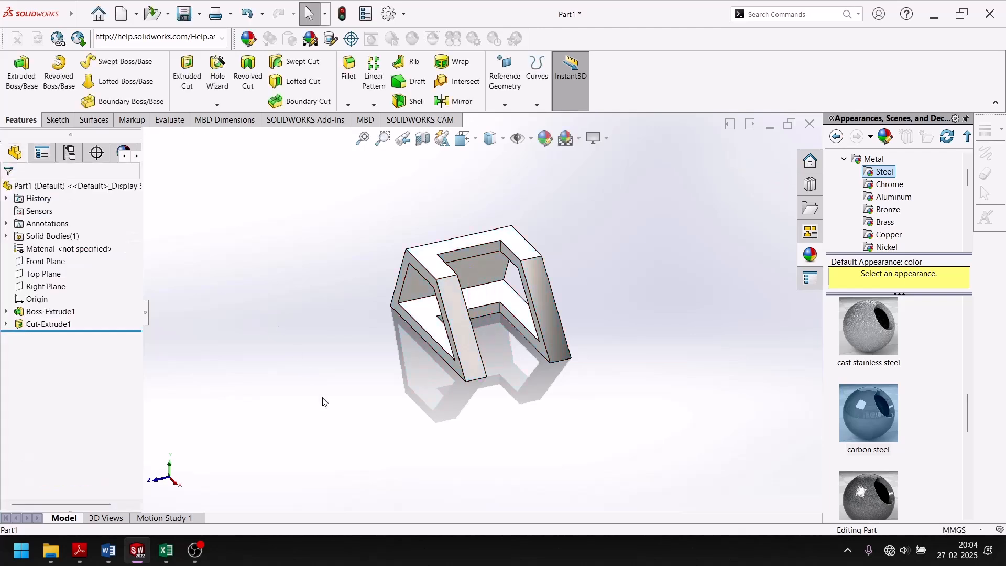
Color only the sloped outer face of the frame's front leg cyan.
click(460, 317)
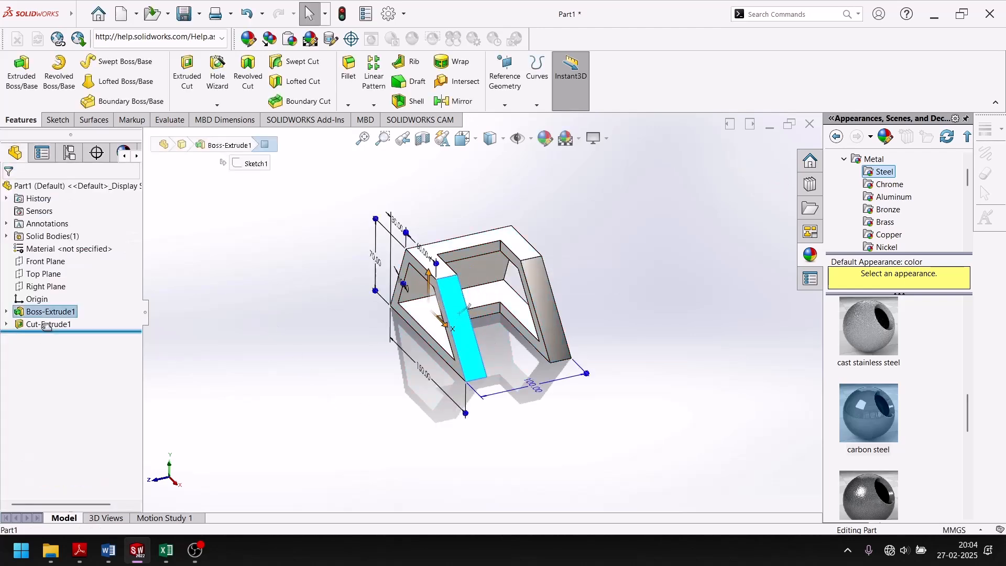
click(544, 139)
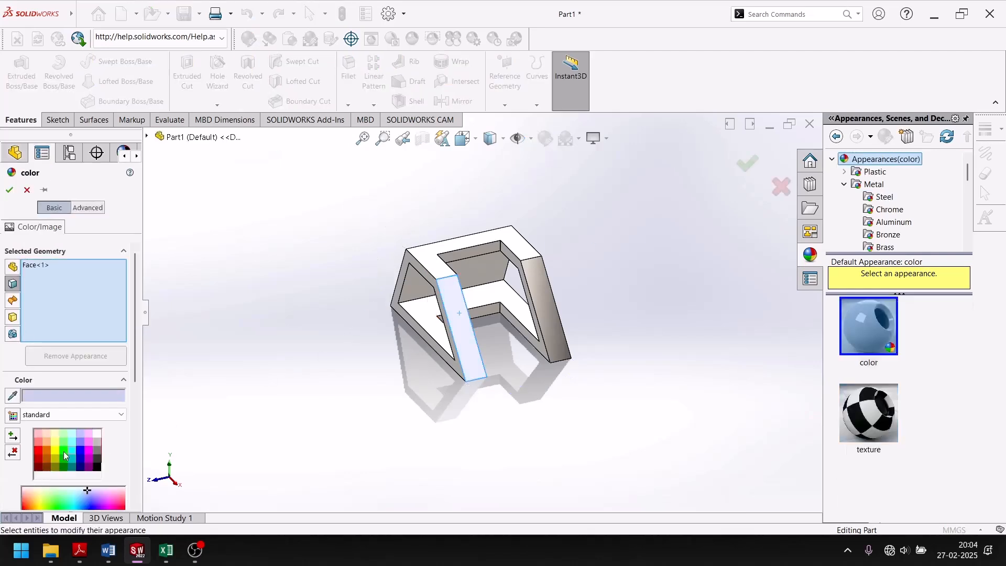
click(73, 449)
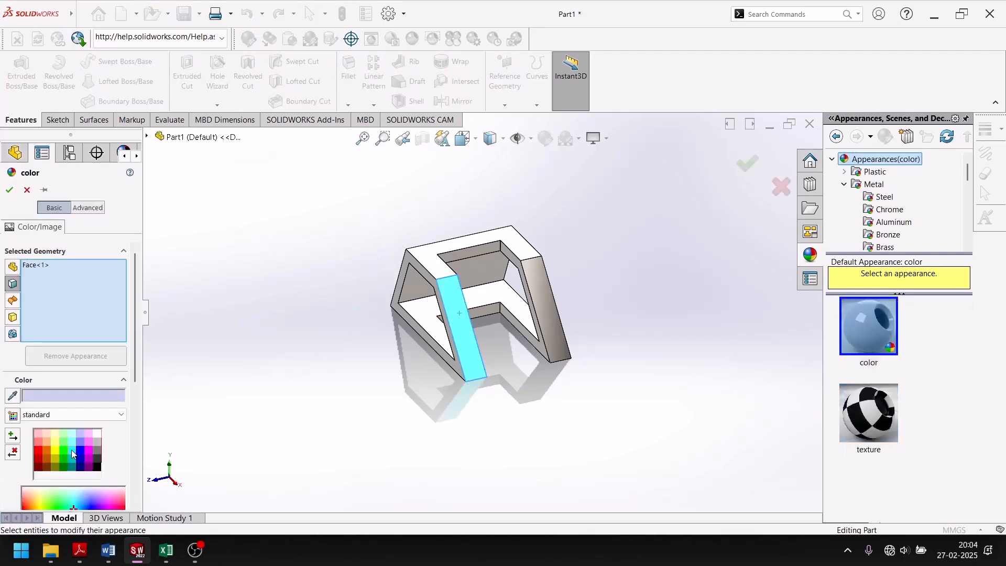
click(9, 189)
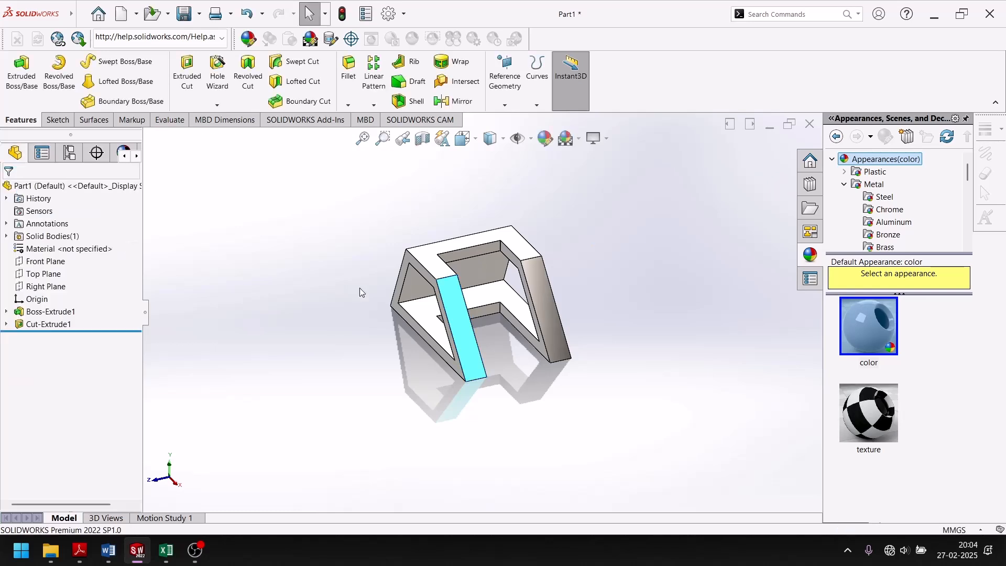
Color the sloped outer face of the second leg cyan as well, checking the isometric view in the PDF.
click(548, 301)
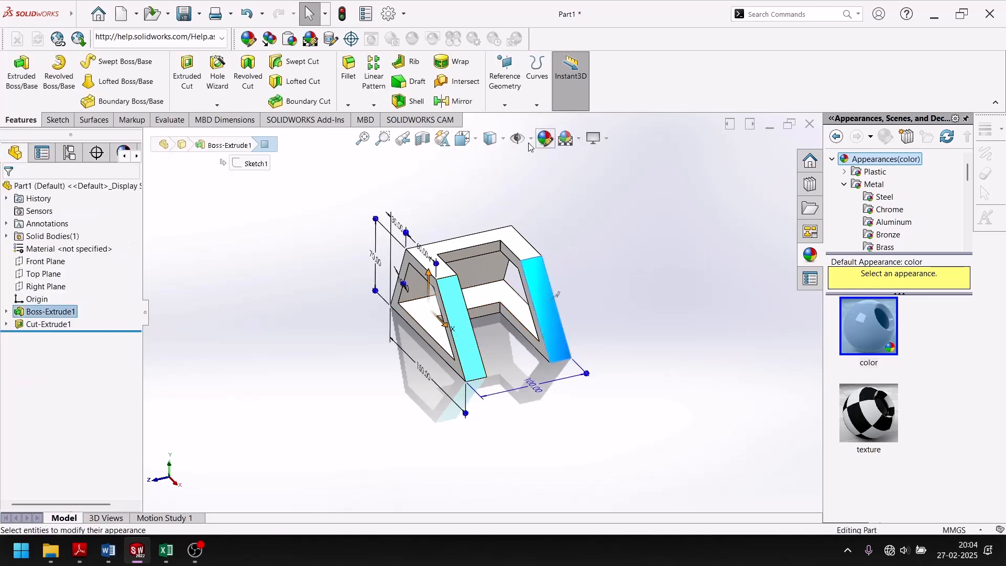
click(548, 300)
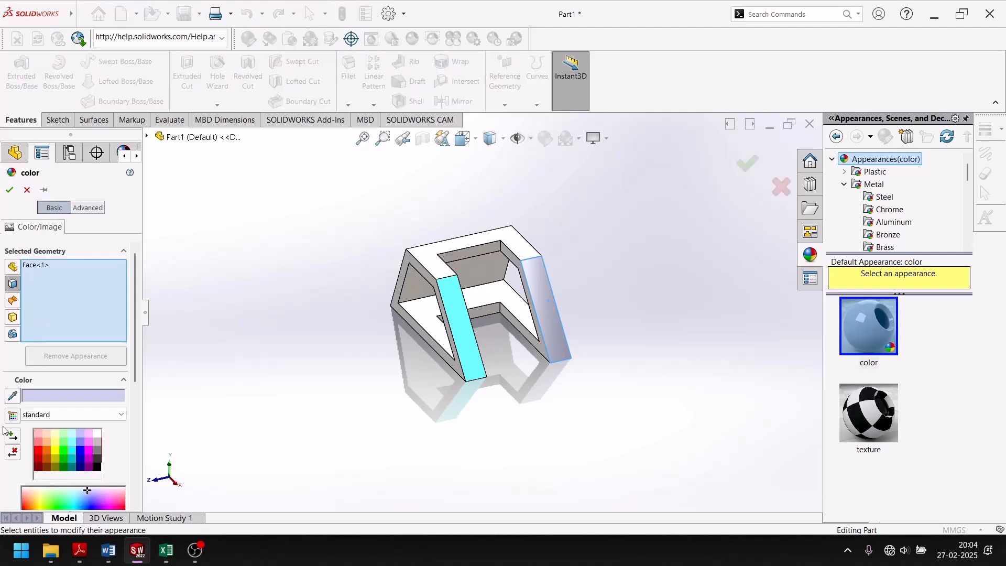
click(71, 451)
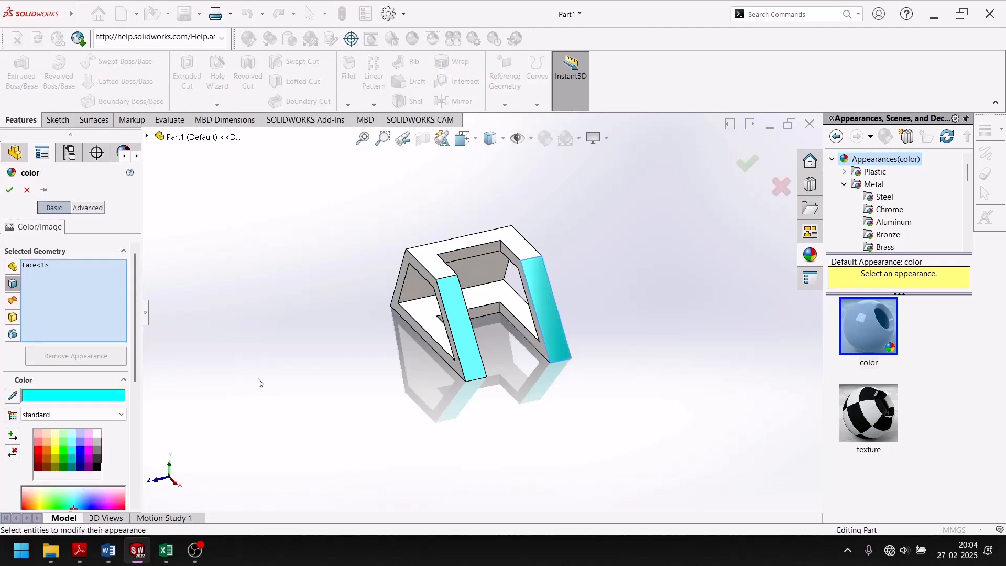
click(140, 551)
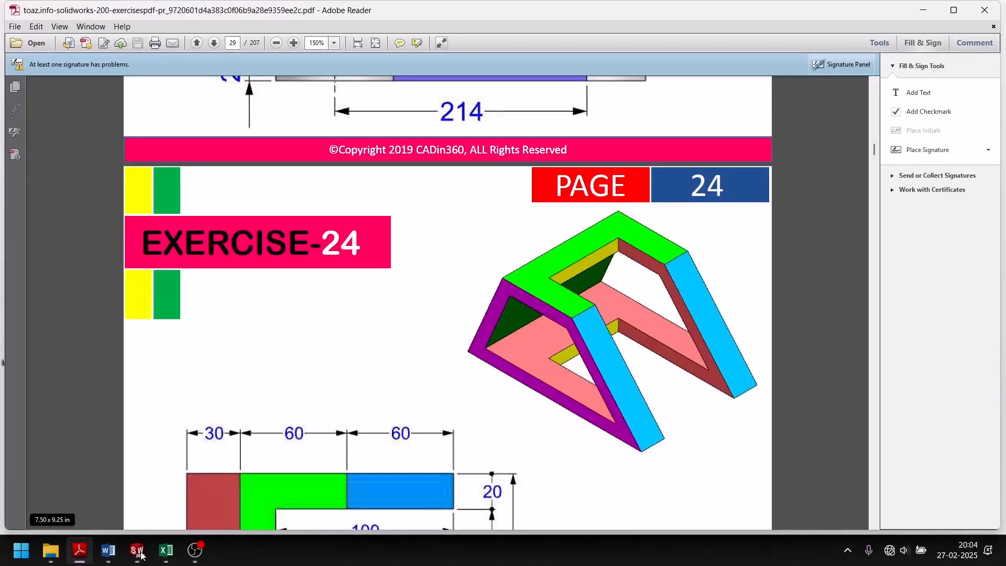
click(139, 551)
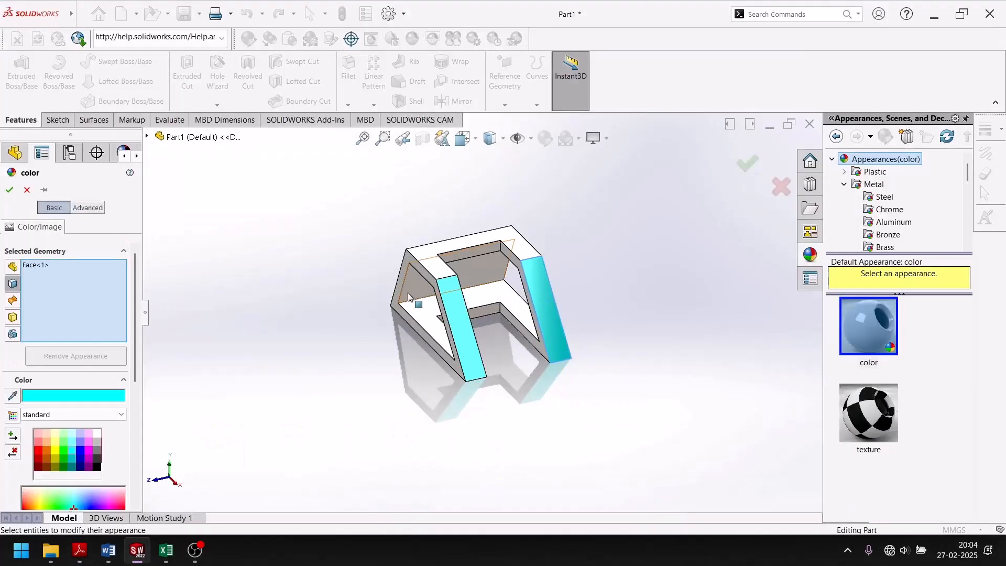
click(9, 191)
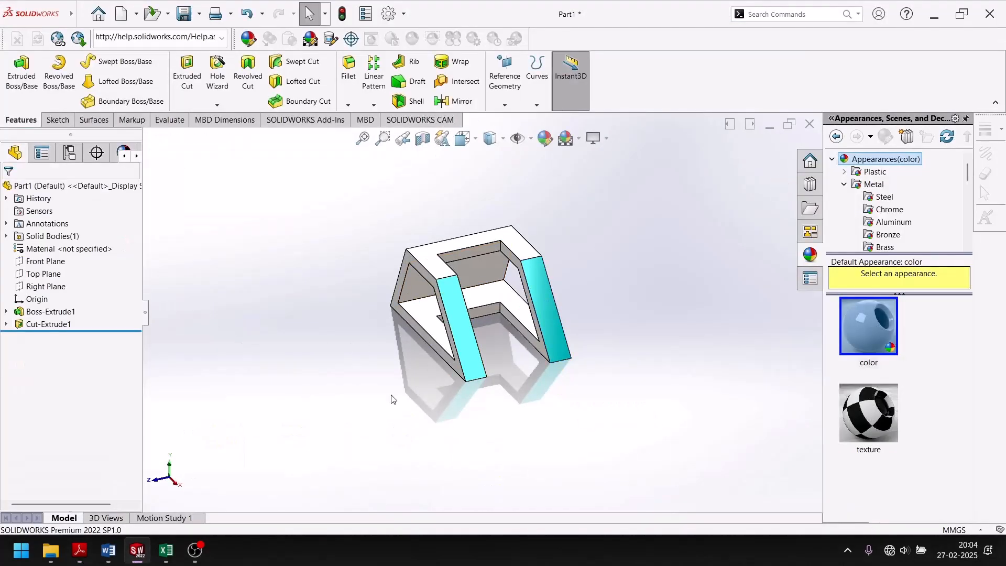
Color the frame's flat upper face green and the inner face of its slanted back wall dark green.
click(428, 261)
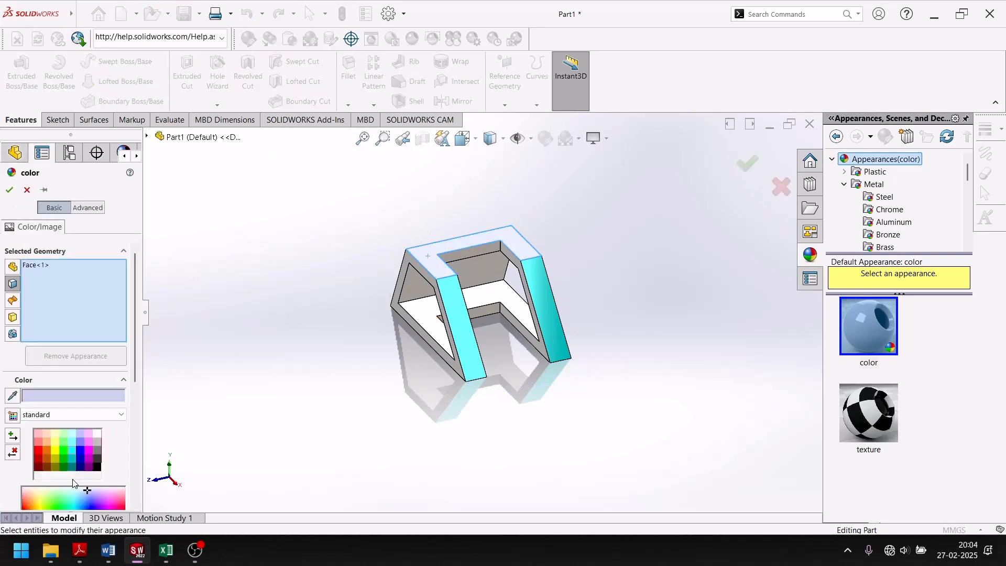
click(64, 448)
click(9, 190)
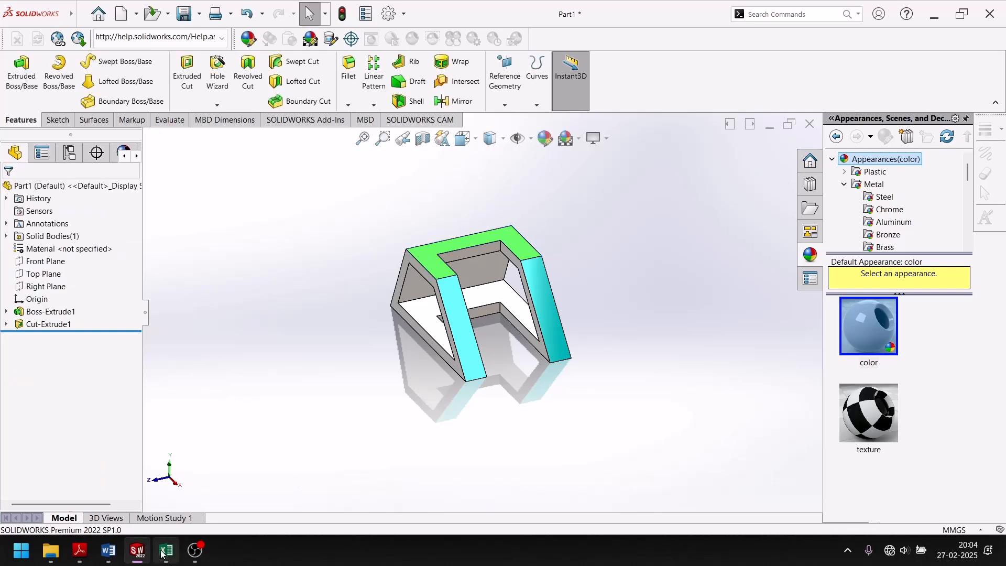
click(477, 273)
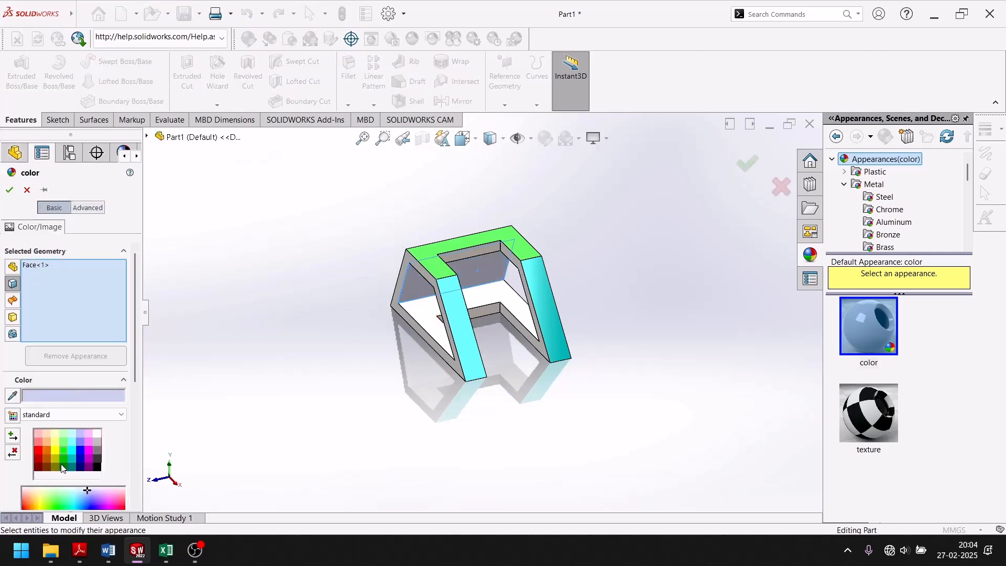
click(65, 465)
click(10, 190)
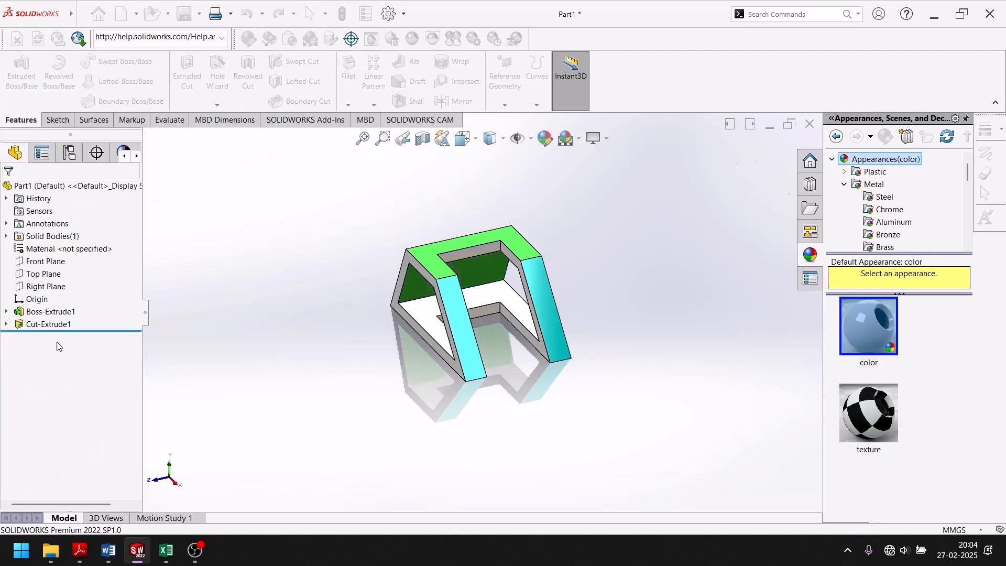
Consult the isometric view in the PDF and color the inner floor face of the frame magenta in SOLIDWORKS.
click(136, 551)
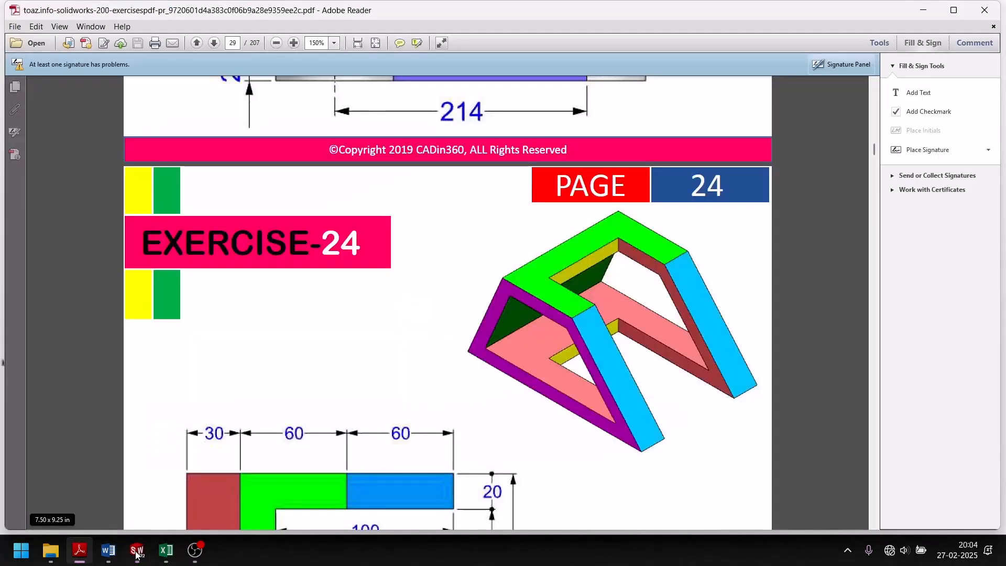
click(138, 553)
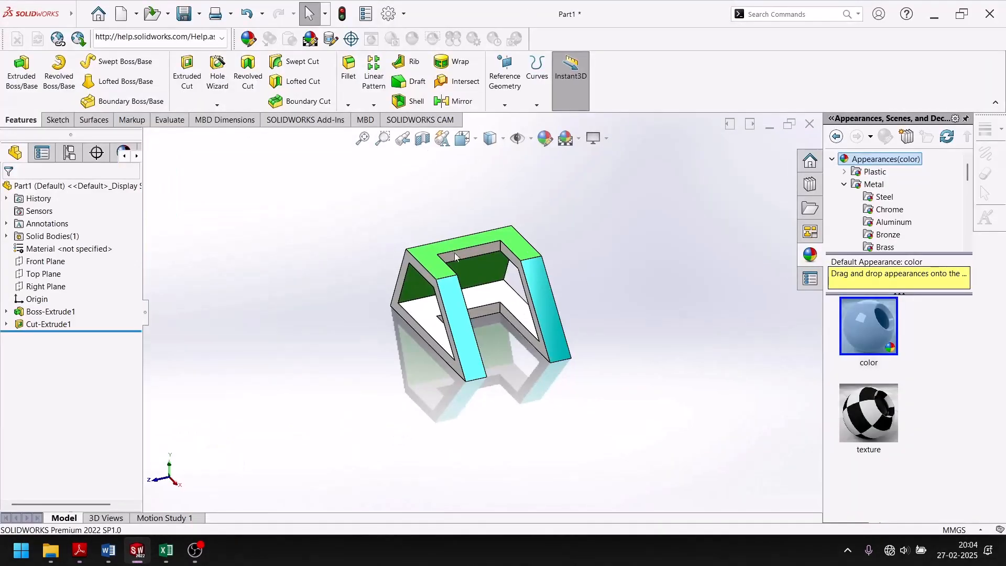
click(425, 322)
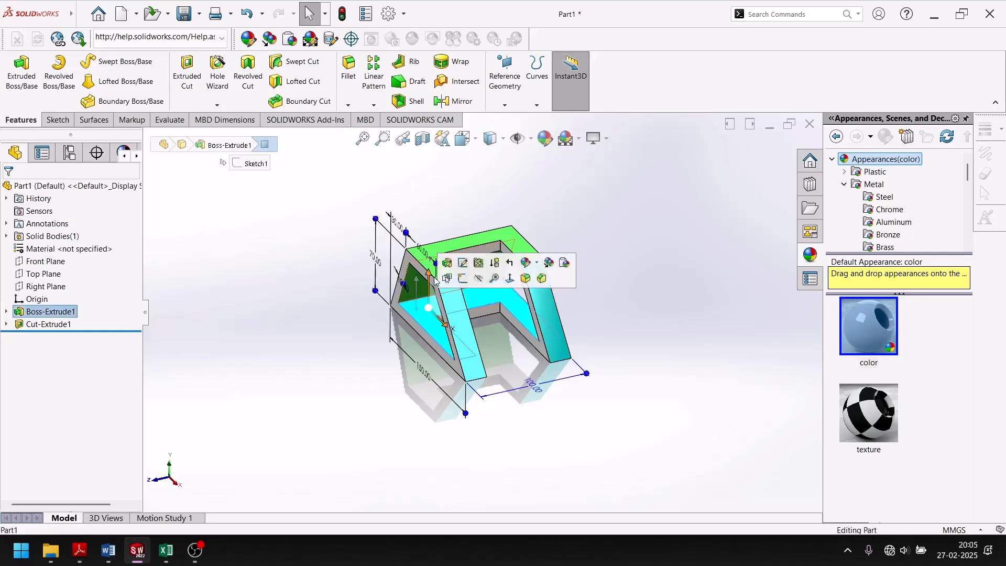
click(544, 139)
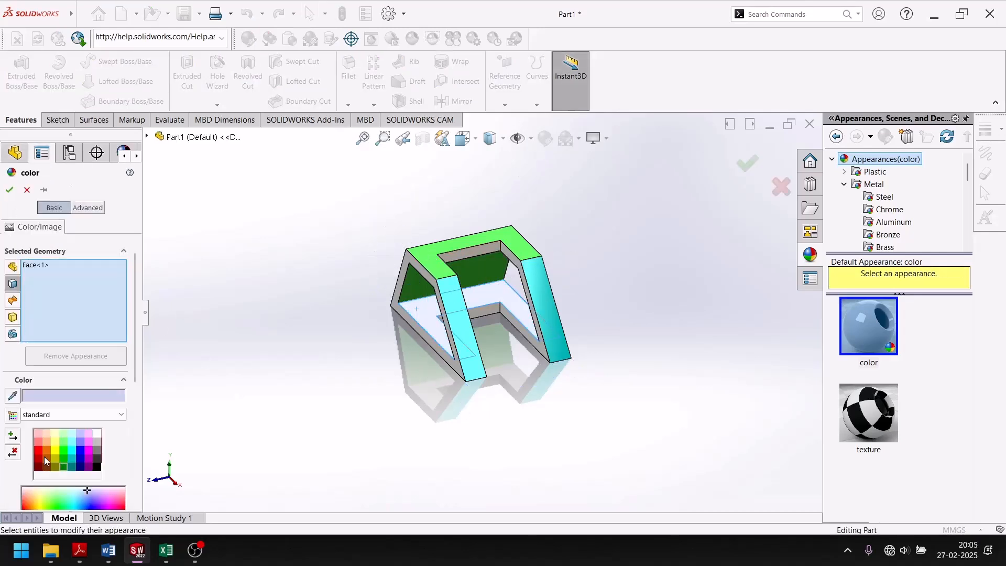
click(90, 454)
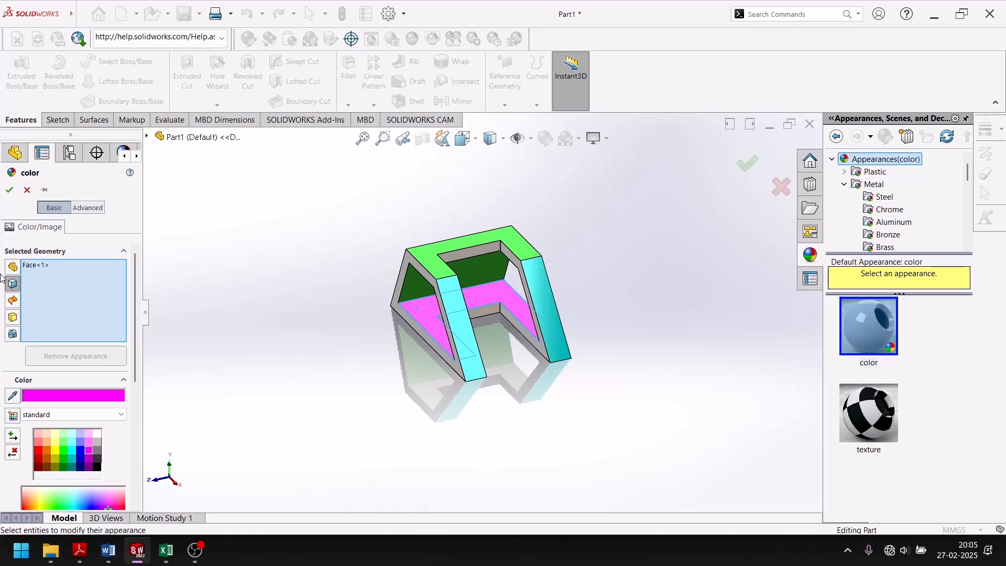
click(9, 190)
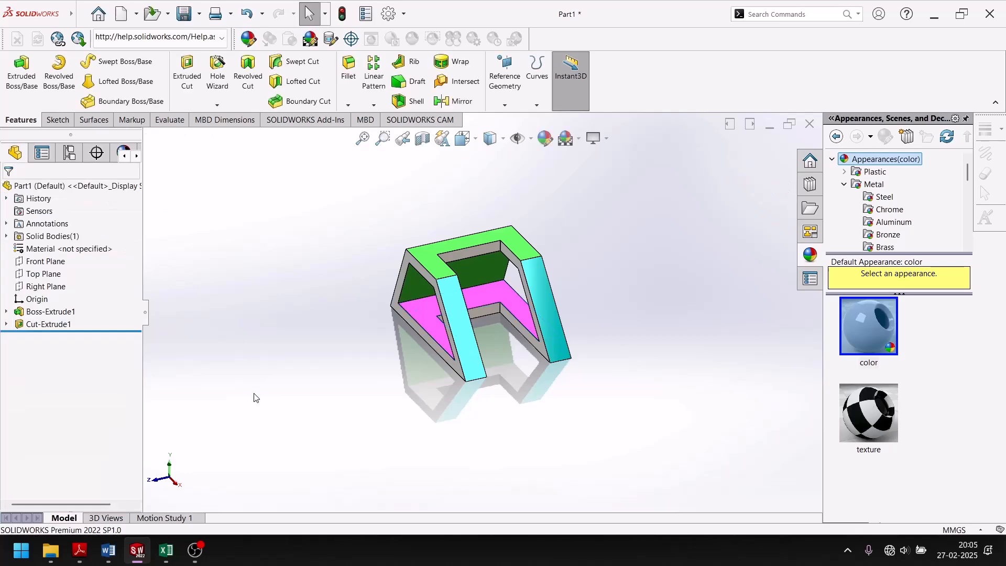
Check the PDF's isometric view again and color the frame's outer trapezoidal side face dark purple in SOLIDWORKS.
click(136, 551)
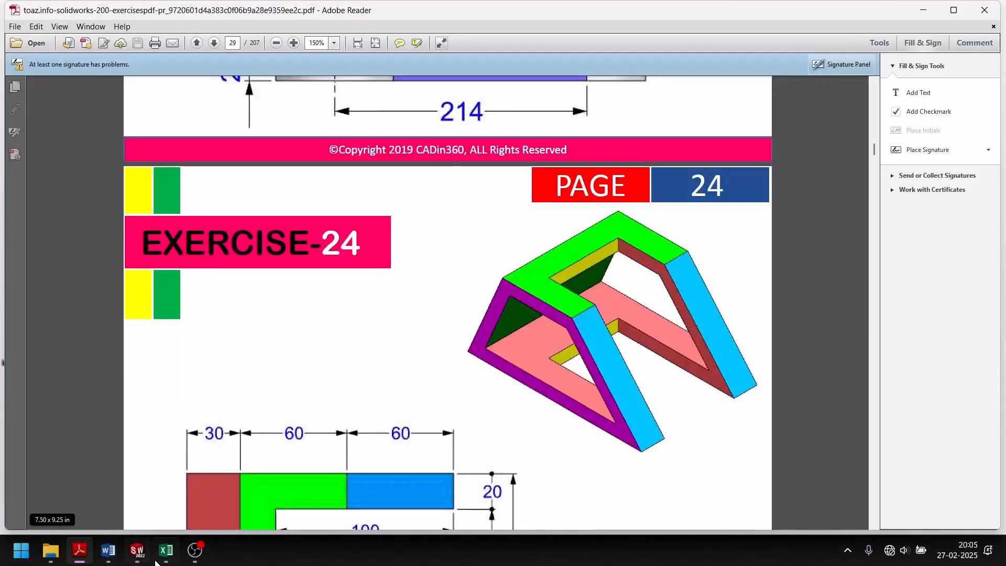
click(136, 550)
scroll(395, 386, down, 5)
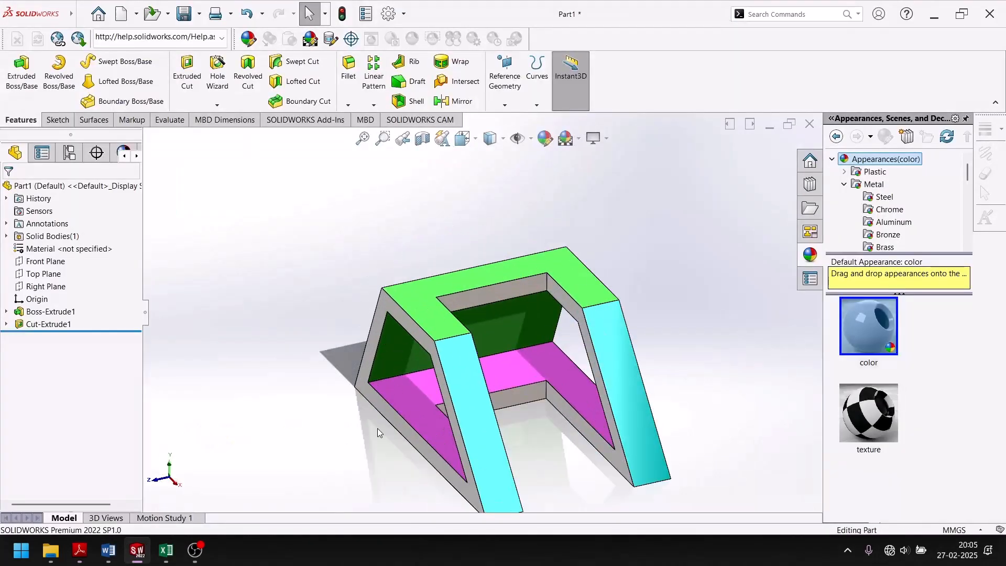
click(398, 220)
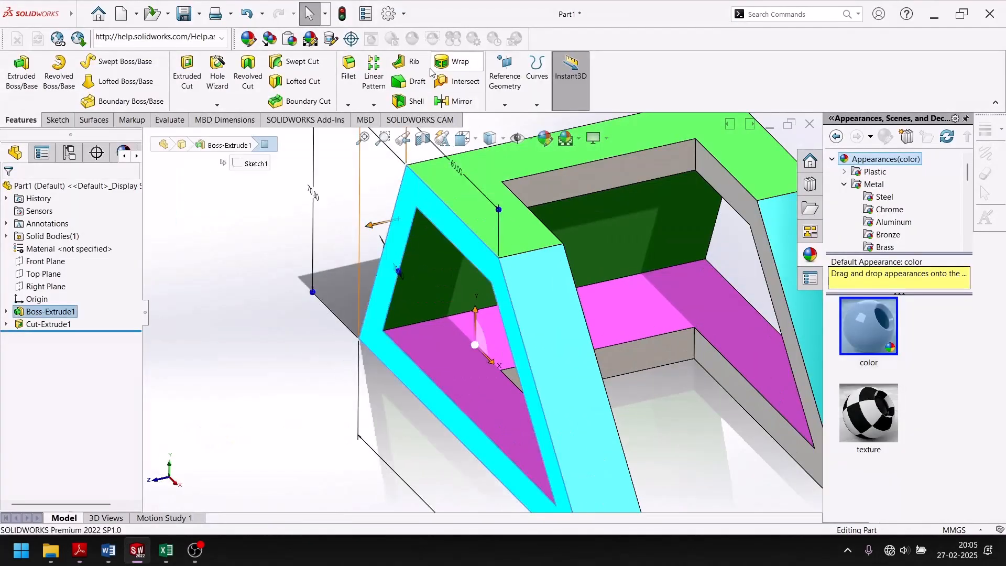
click(547, 141)
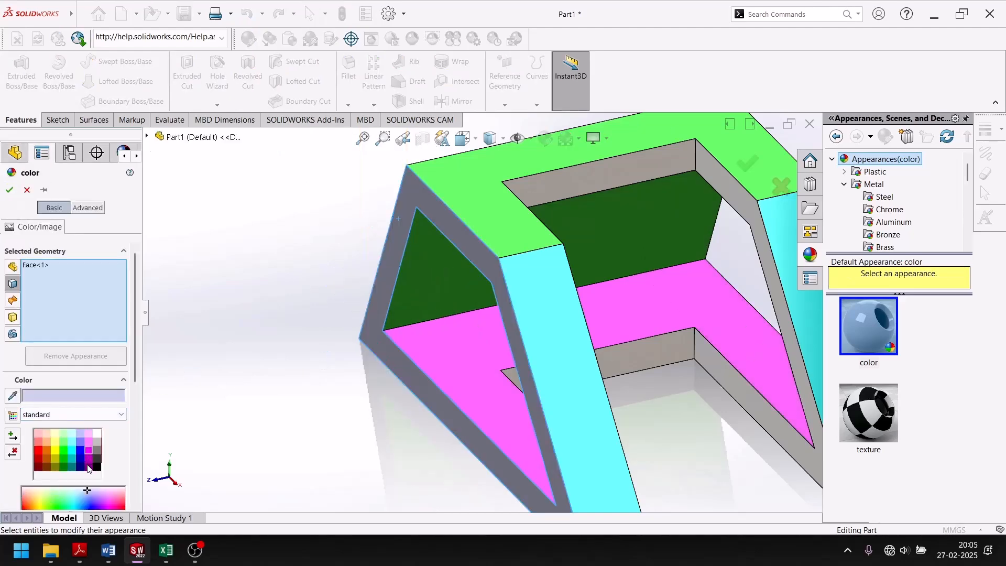
click(88, 467)
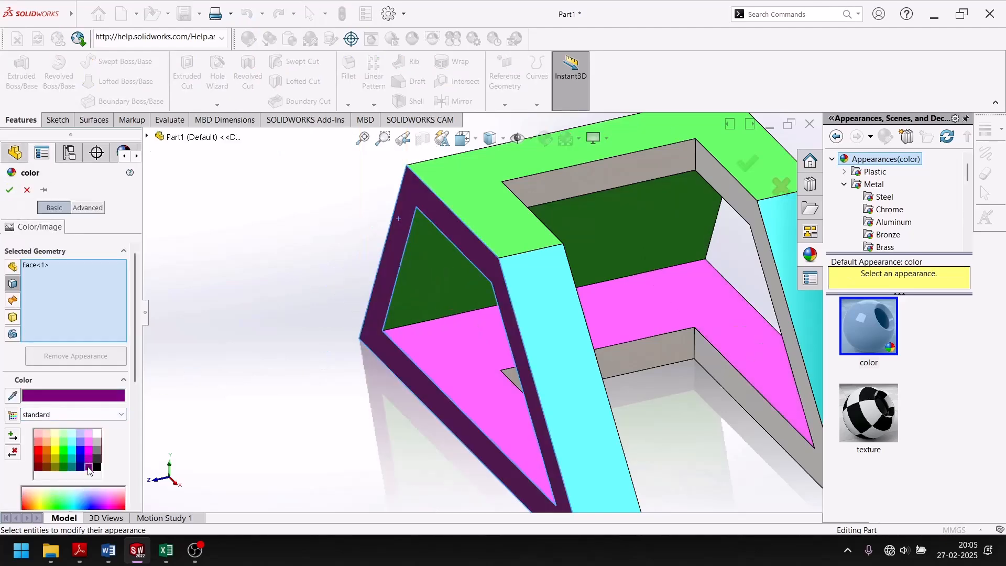
click(9, 190)
Color the opposite outer trapezoidal side face of the frame dark purple to match the first side.
scroll(241, 358, up, 5)
middle_drag(248, 354, 158, 339)
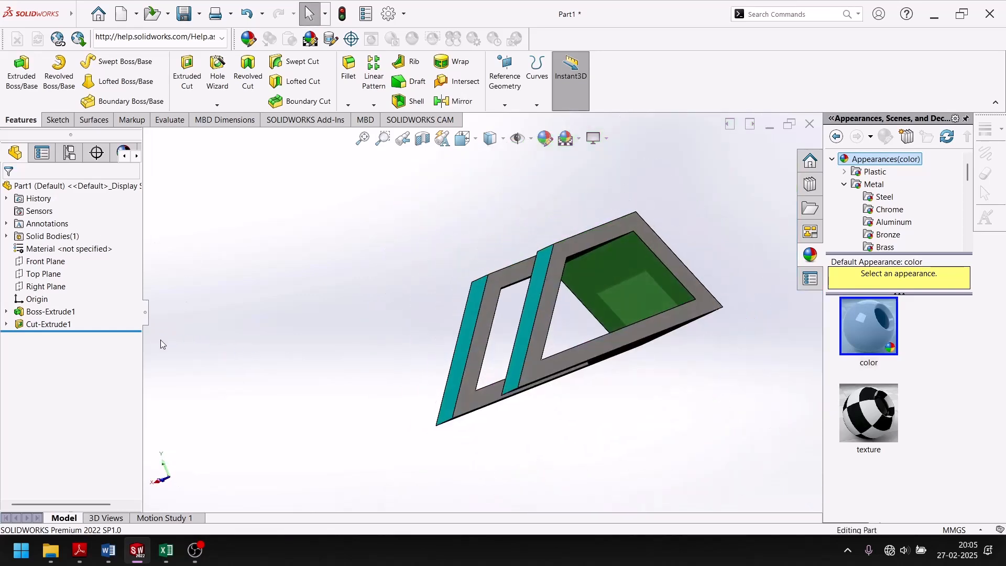
scroll(642, 237, down, 5)
click(543, 238)
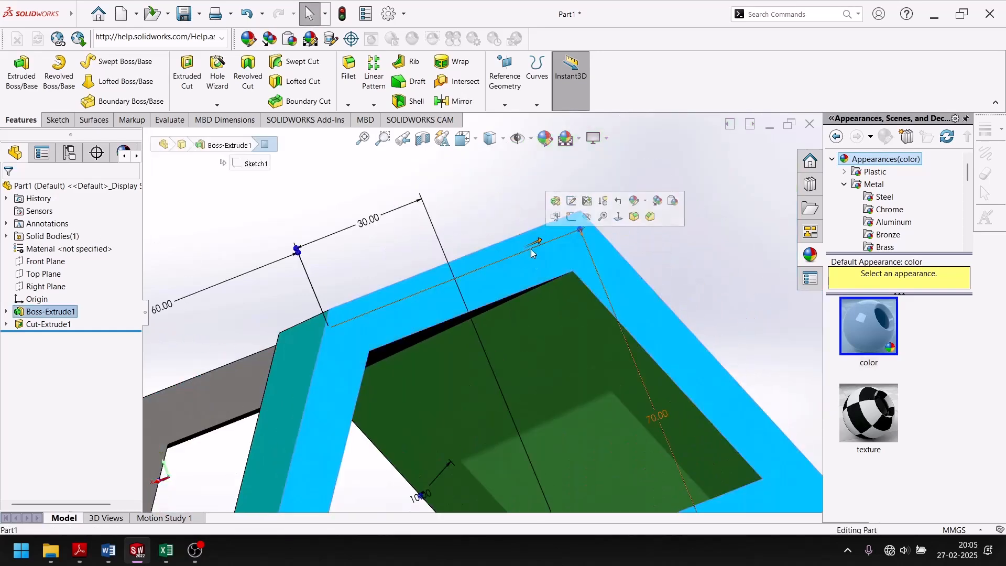
click(542, 144)
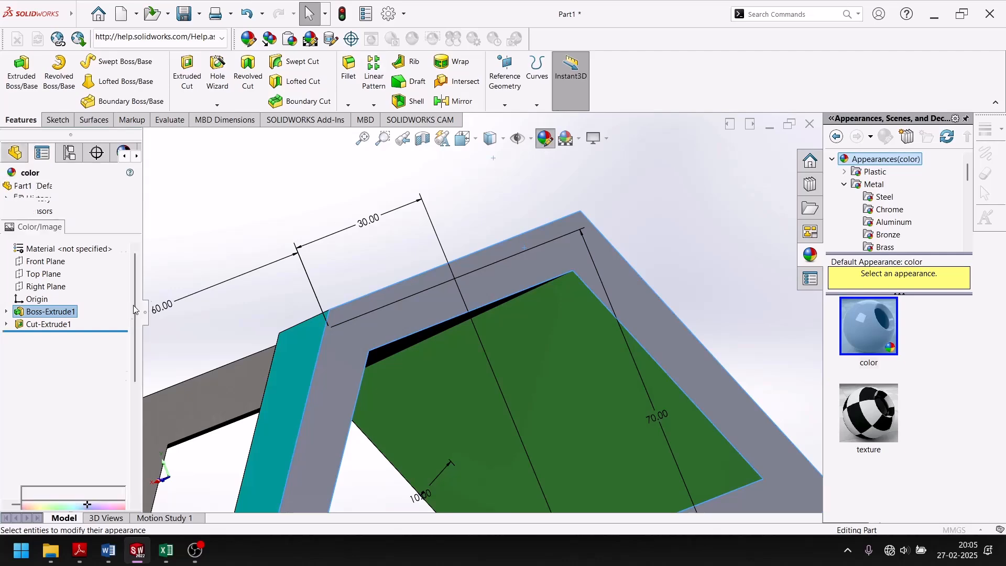
click(88, 467)
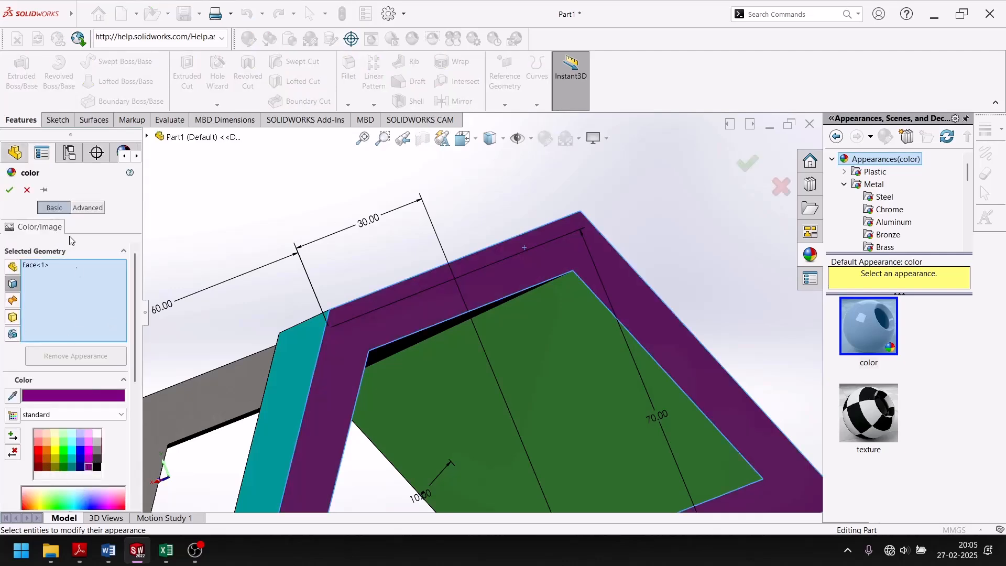
click(9, 190)
Check the isometric view in the PDF and color the cutout's upper and lower back faces yellow in SOLIDWORKS.
scroll(367, 390, up, 5)
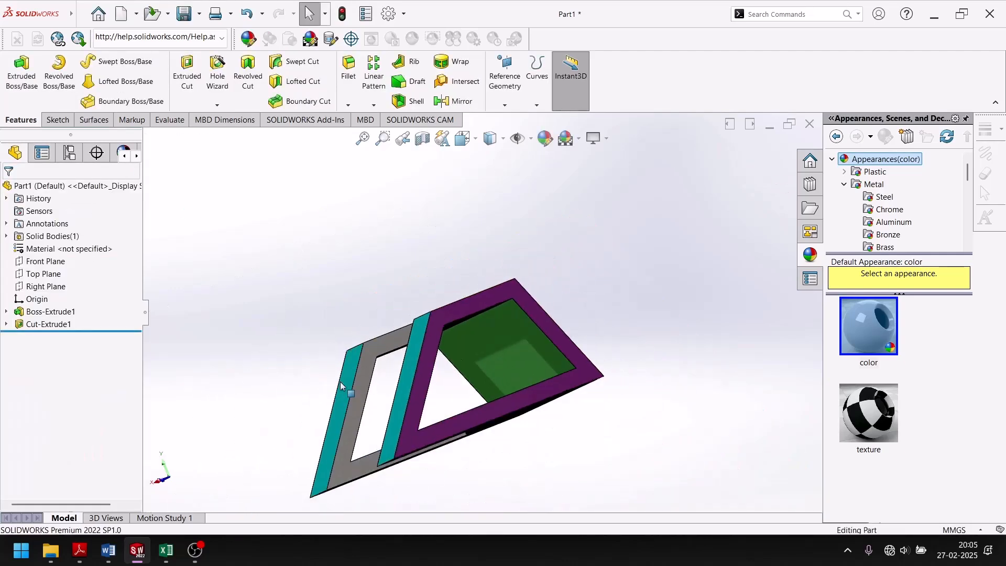
middle_drag(380, 384, 524, 360)
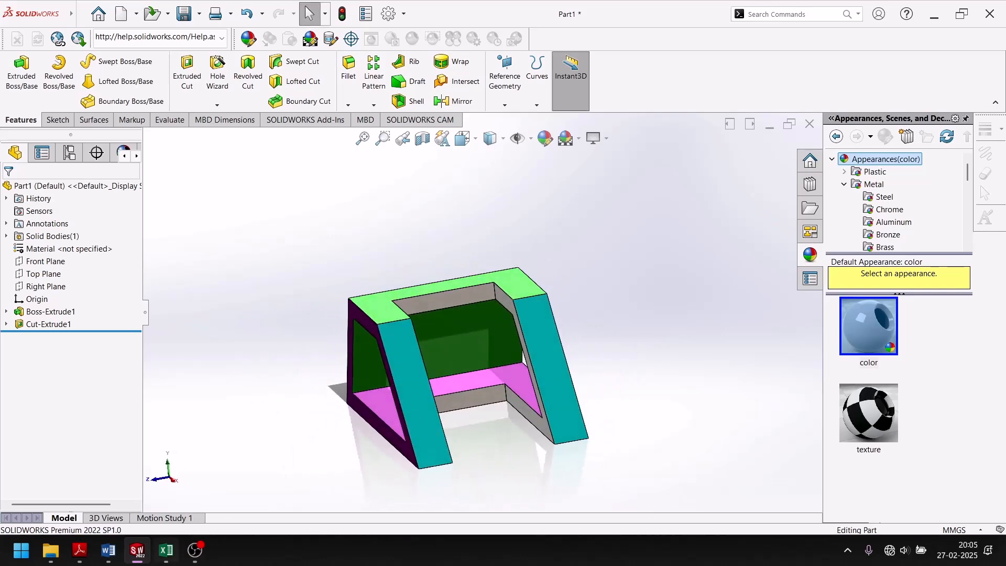
click(136, 552)
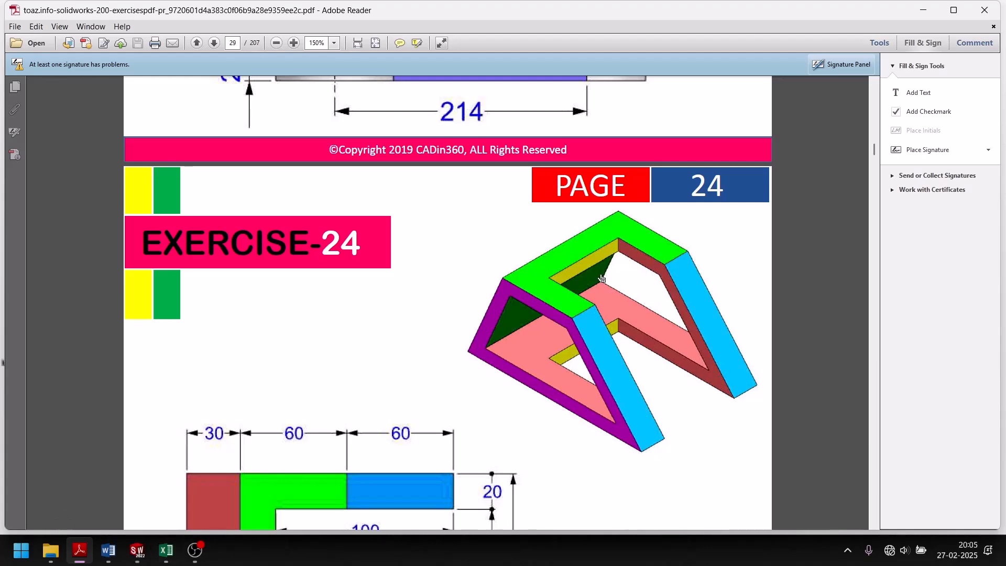
click(138, 550)
scroll(335, 378, down, 5)
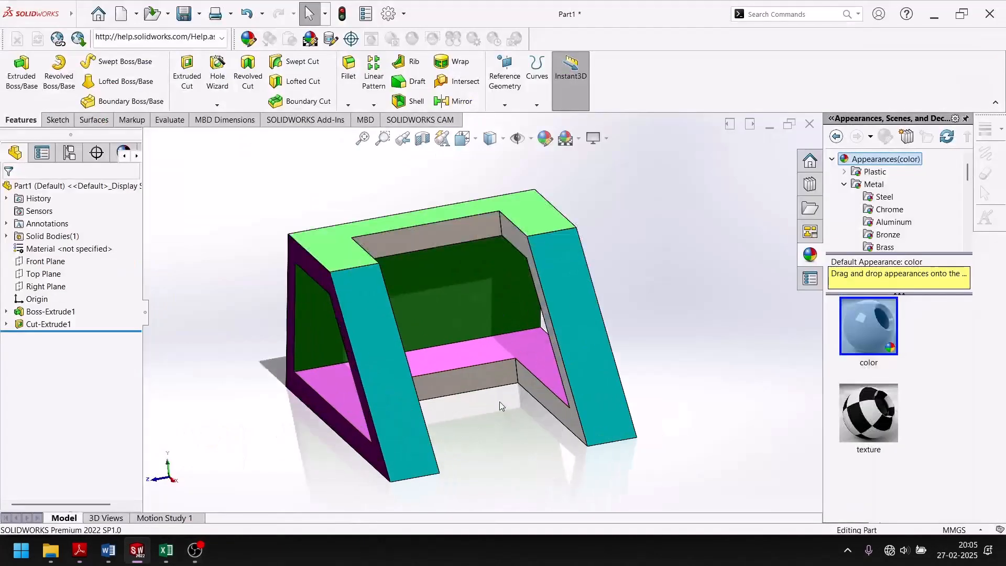
click(482, 348)
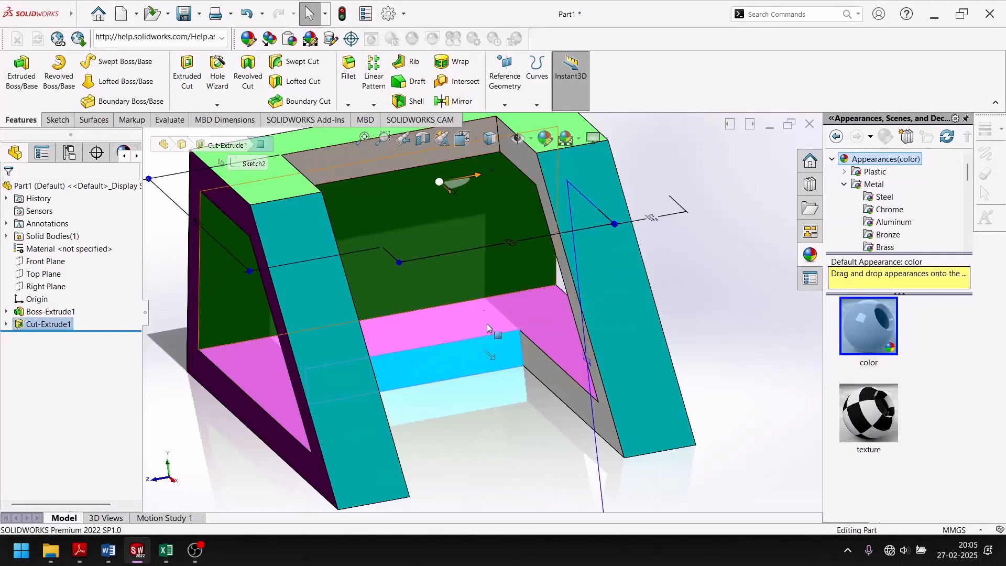
ctrl+click(345, 157)
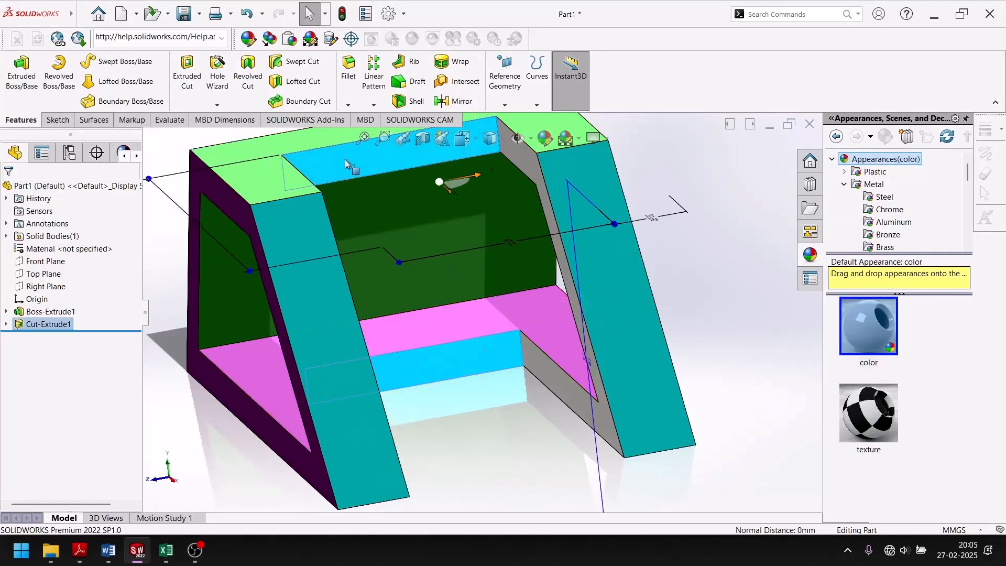
click(544, 140)
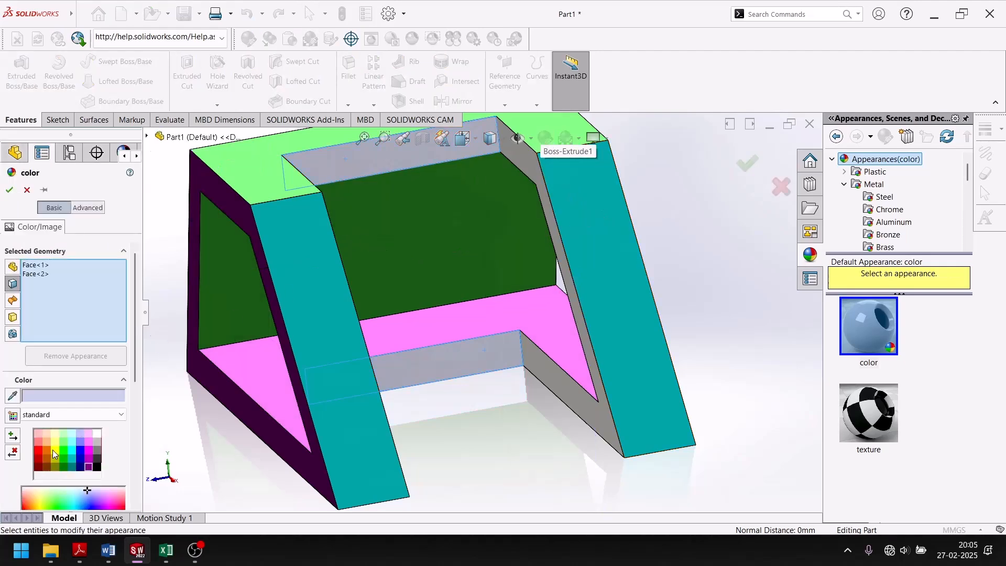
click(54, 449)
click(9, 190)
Color the two inner side faces of the cutout, one on each leg, magenta.
middle_drag(419, 335, 551, 325)
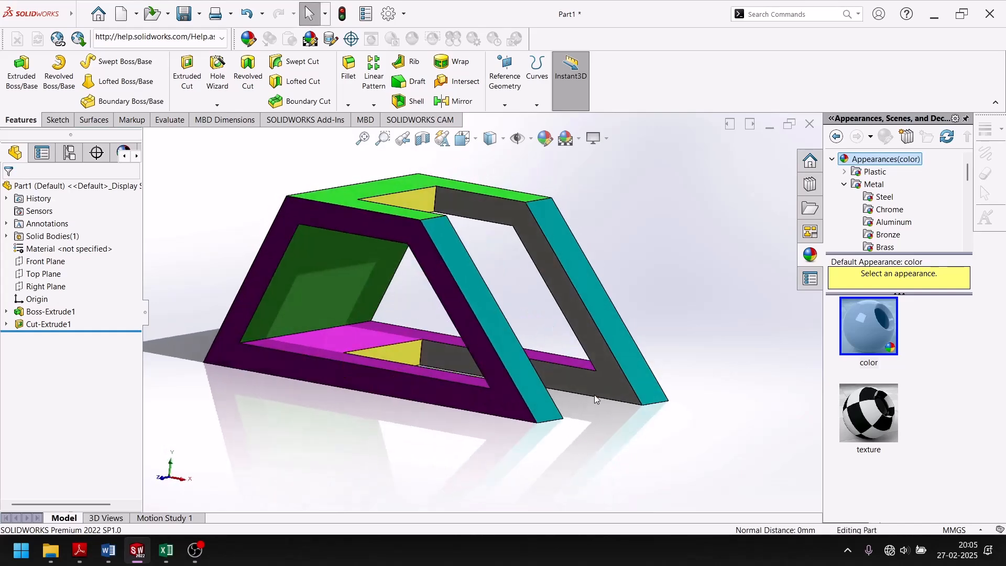
click(609, 383)
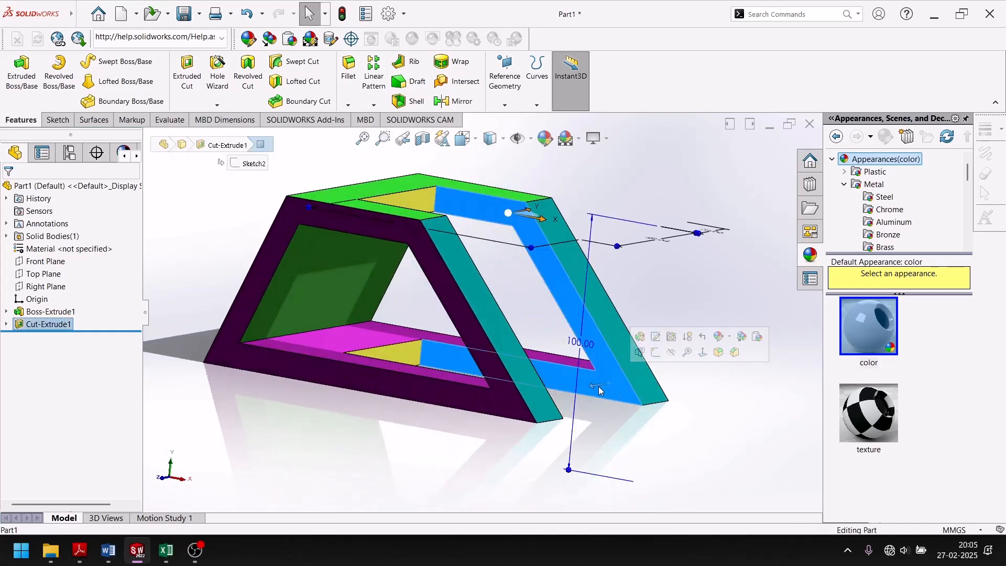
scroll(482, 312, up, 3)
middle_drag(511, 413, 427, 366)
scroll(418, 346, down, 3)
scroll(418, 346, down, 2)
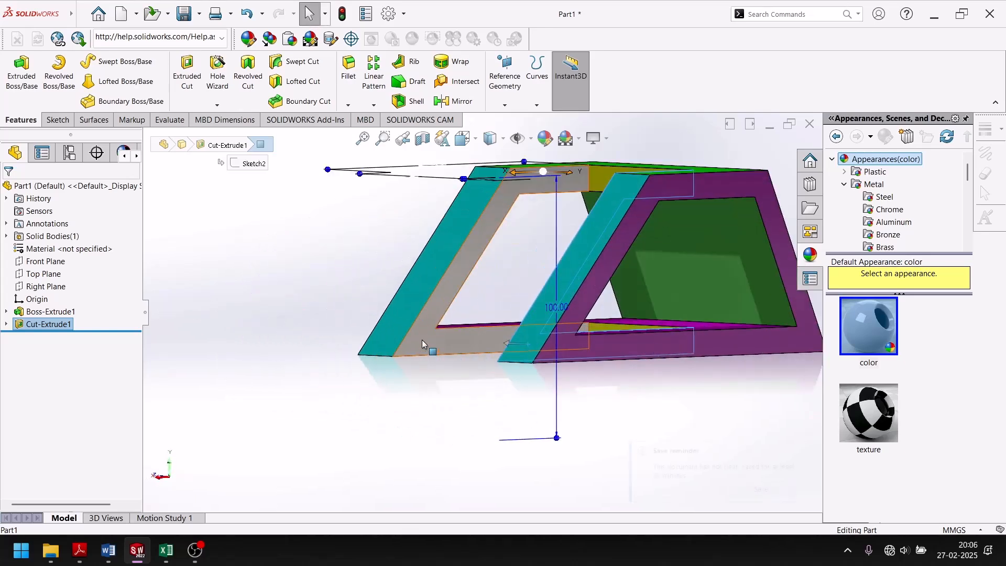
click(547, 139)
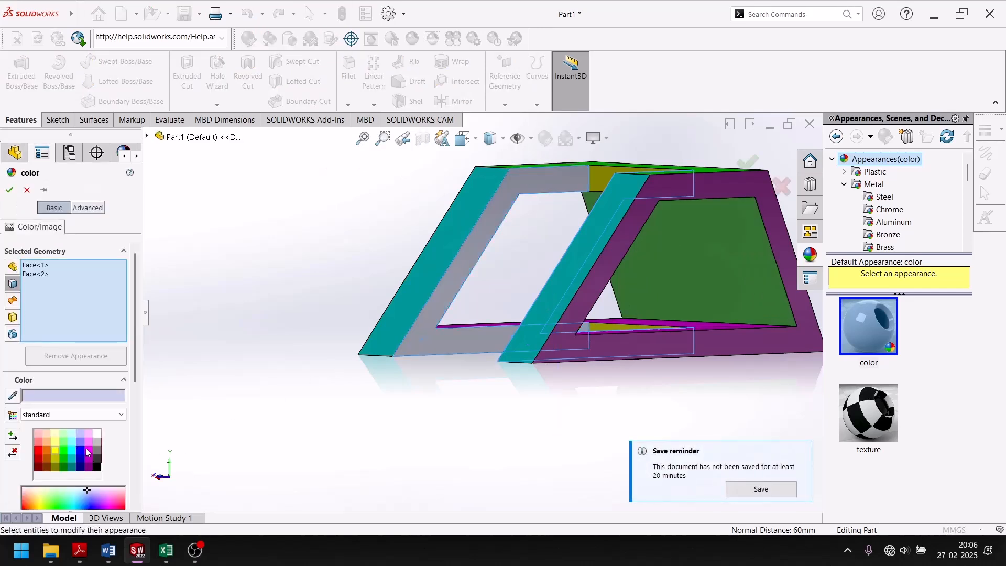
click(90, 450)
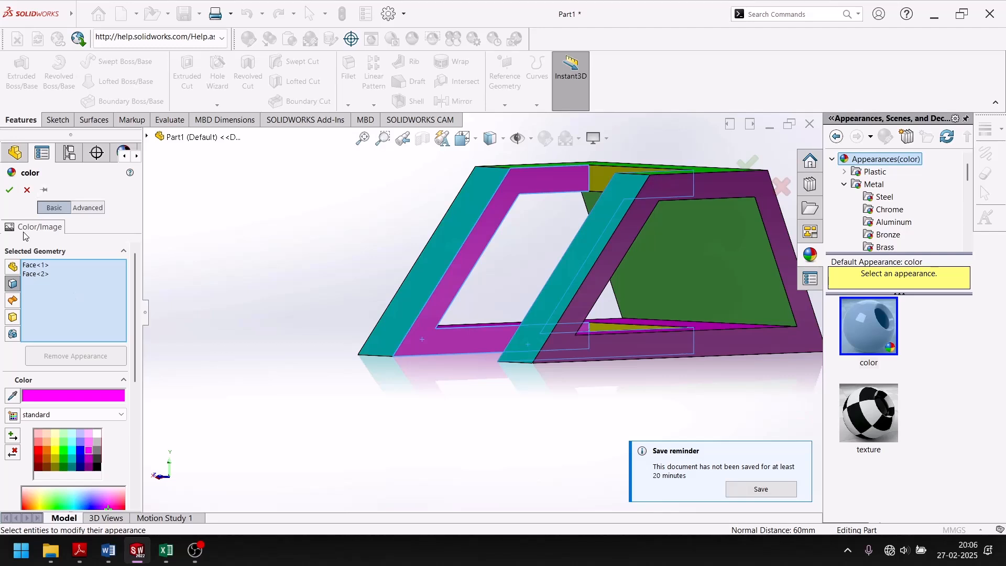
click(12, 191)
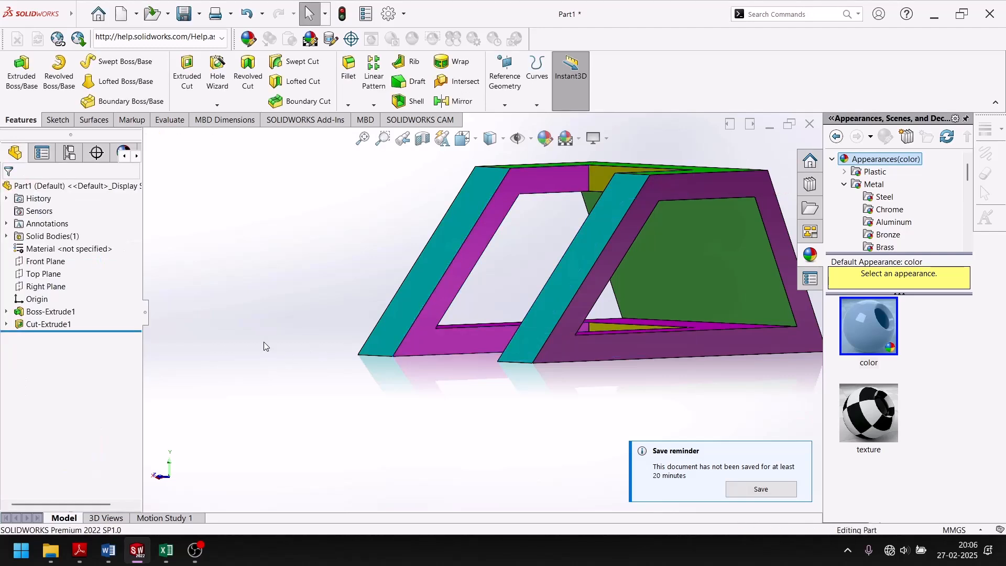
Set the model to the isometric view and turn off RealView Graphics.
scroll(285, 347, down, 3)
key(space)
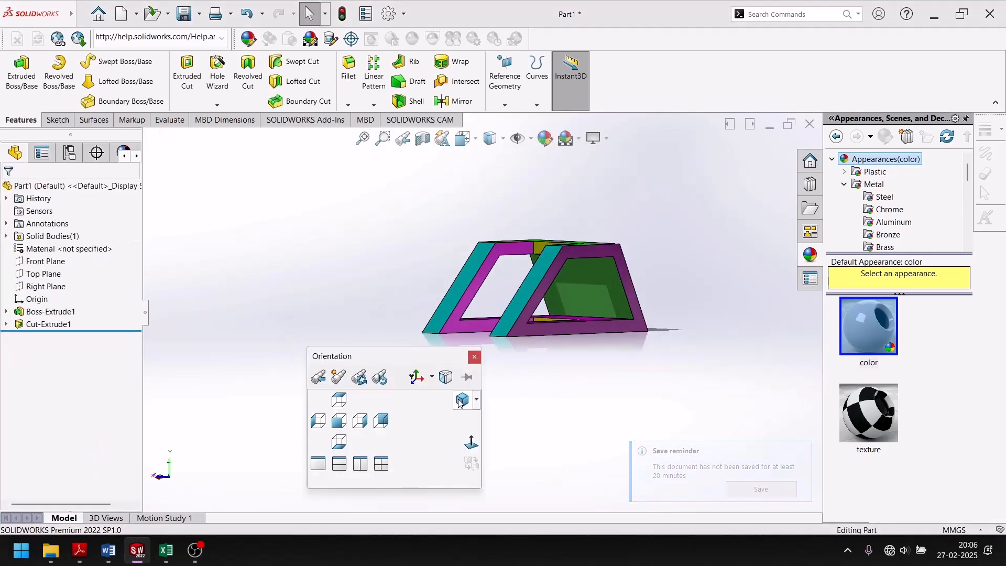
click(466, 404)
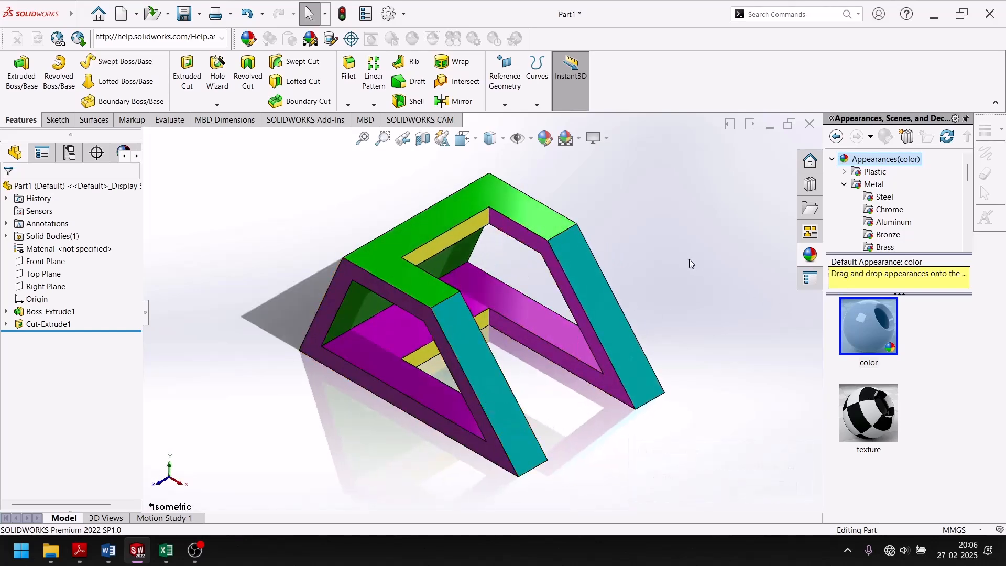
click(598, 138)
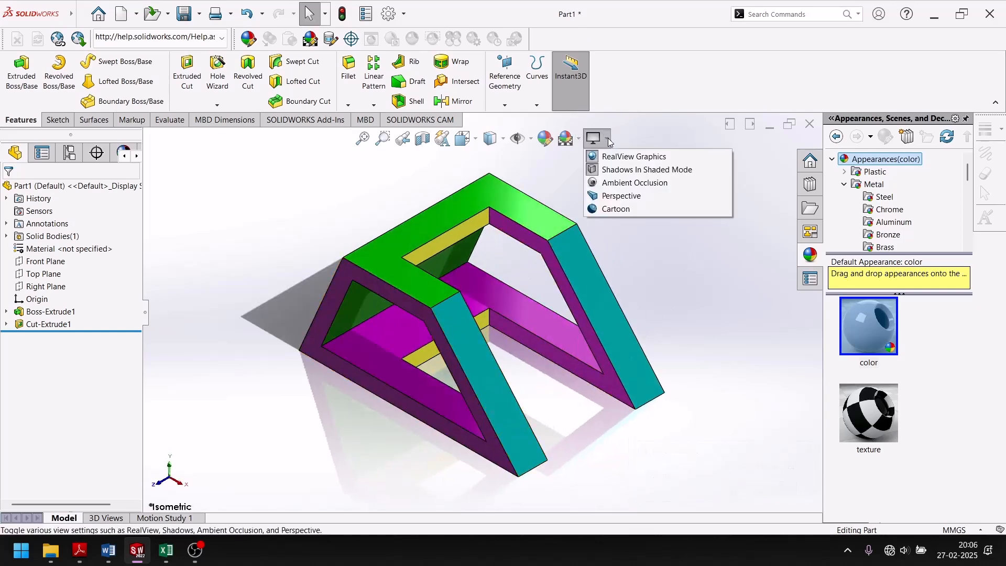
click(622, 155)
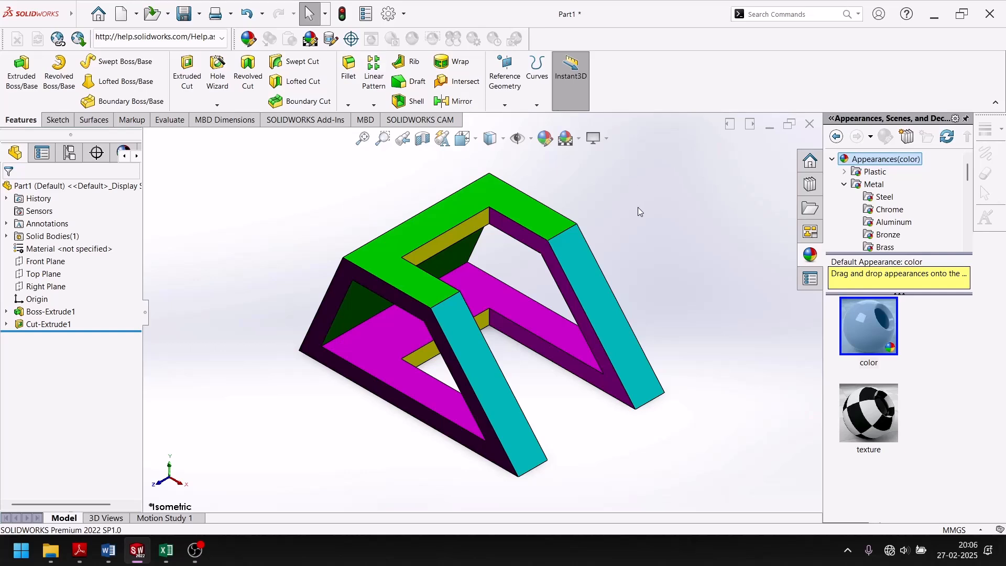